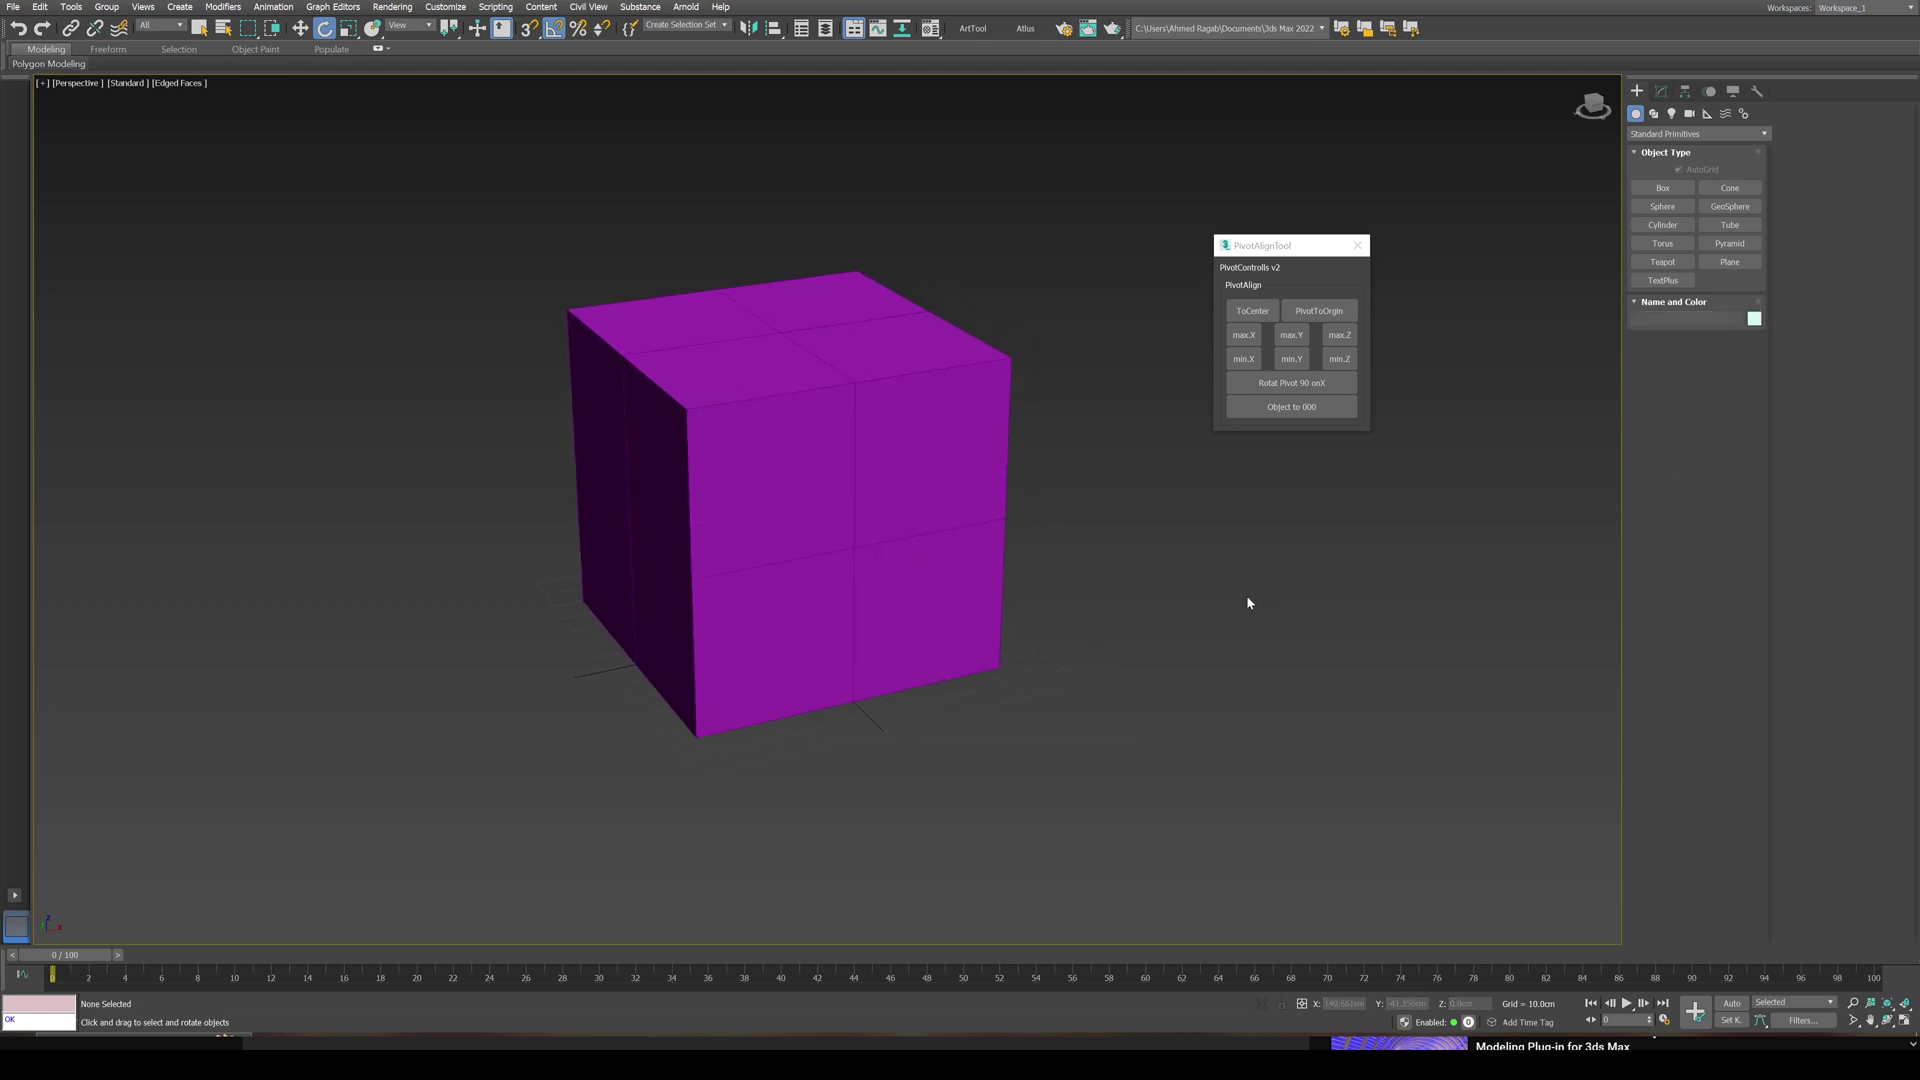
Step: Shift the PivotAlignTool window slightly aside and select the purple box
{"action": "left_click_drag", "start_coordinate": [1274, 246], "coordinate": [1314, 253]}
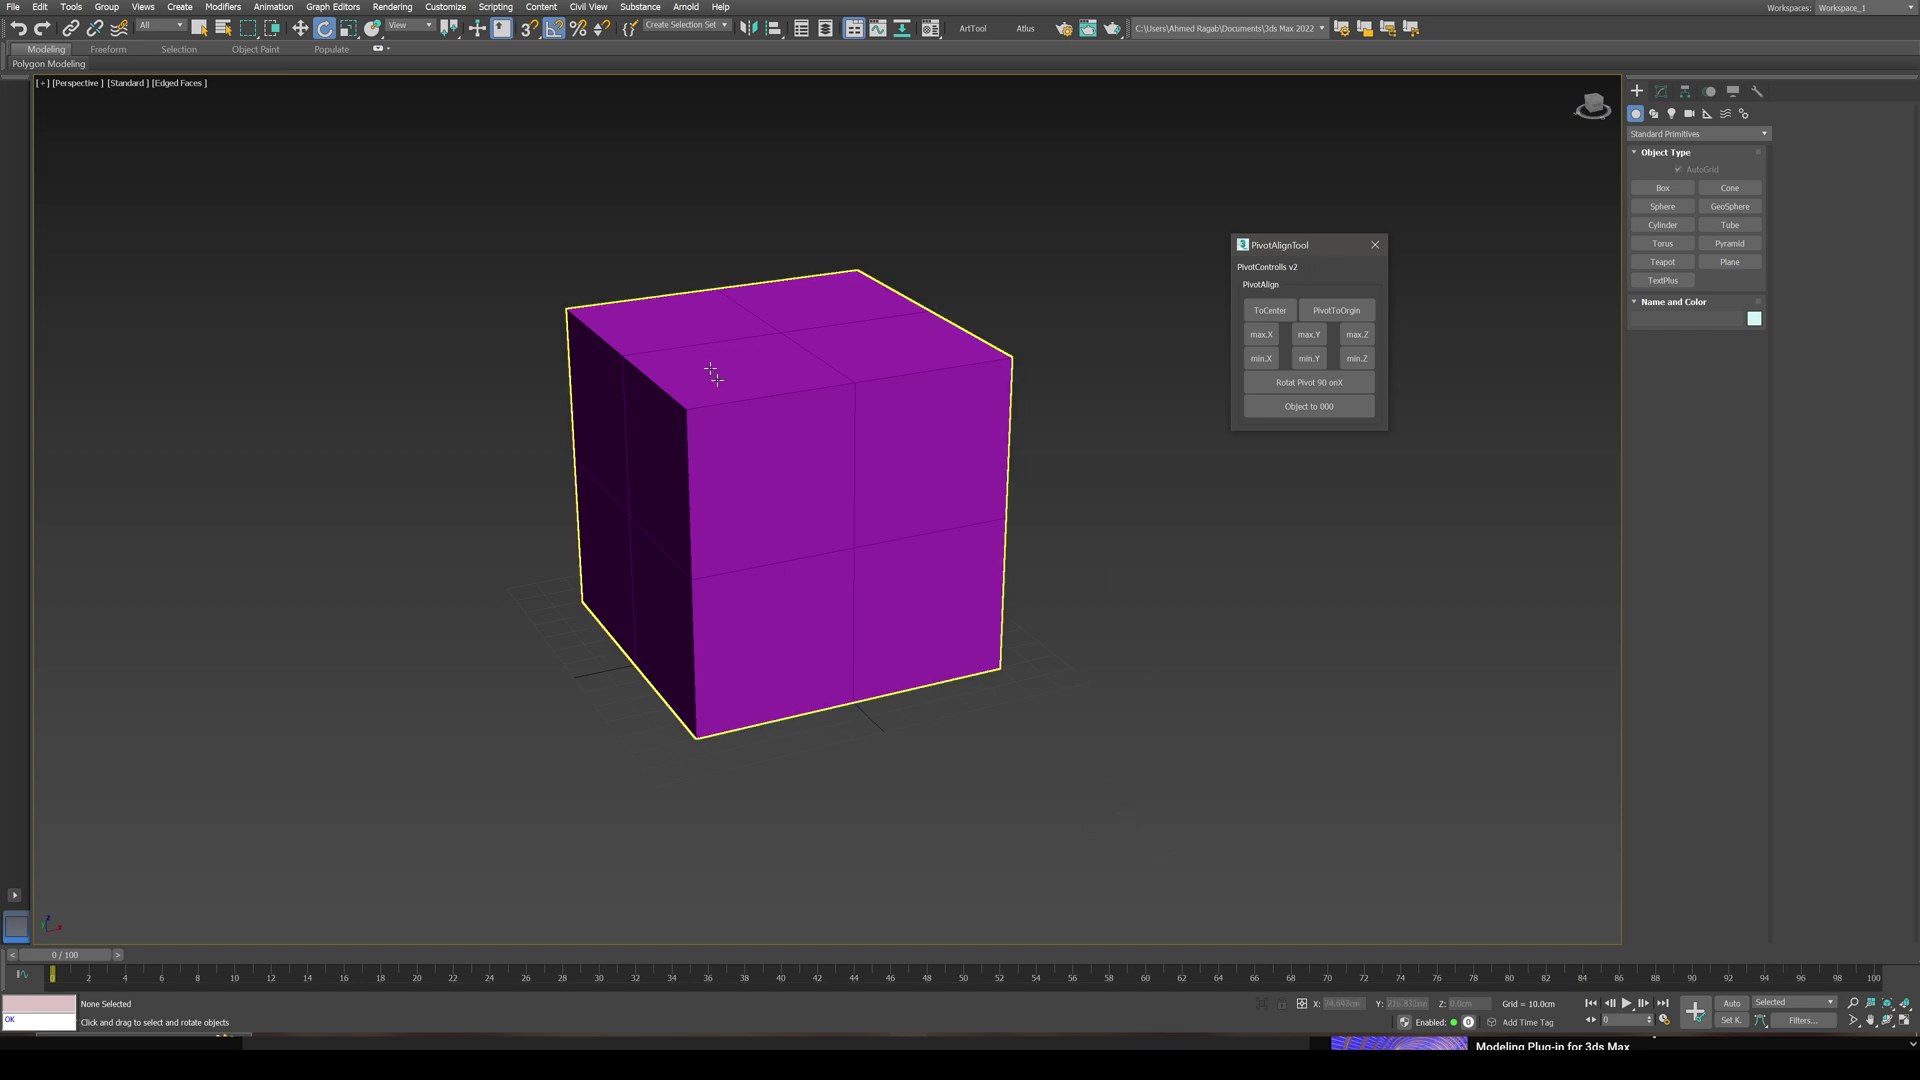
{"action": "middle_click_drag", "start_coordinate": [1030, 341], "coordinate": [963, 335]}
{"action": "left_click", "coordinate": [810, 437]}
{"action": "middle_click_drag", "start_coordinate": [1004, 453], "coordinate": [878, 473]}
{"action": "middle_click_drag", "start_coordinate": [767, 450], "coordinate": [794, 452]}
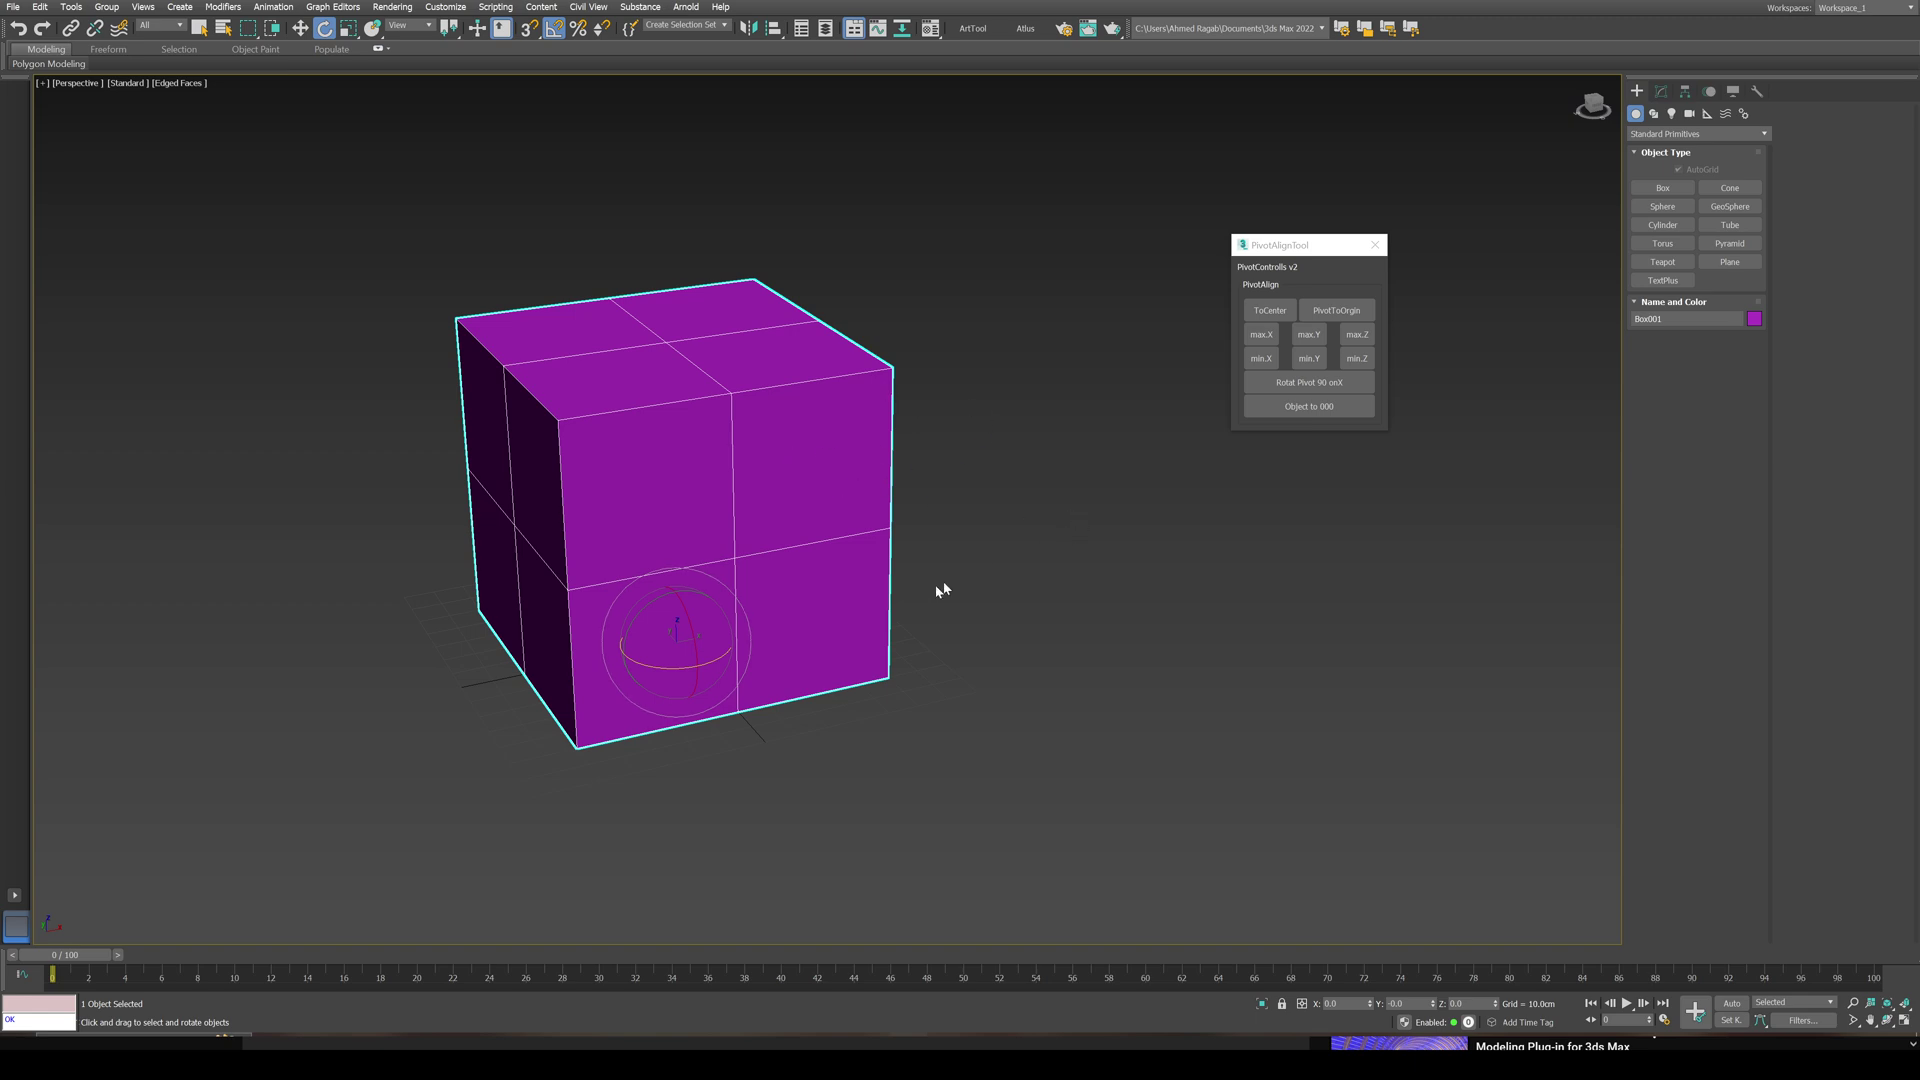
{"action": "middle_click_drag", "start_coordinate": [915, 592], "coordinate": [653, 666], "text": "alt"}
{"action": "middle_click_drag", "start_coordinate": [788, 610], "coordinate": [732, 668], "text": "alt"}
Step: Draw a second box on the empty grid beside the purple box and delete it
{"action": "left_click", "coordinate": [1655, 188]}
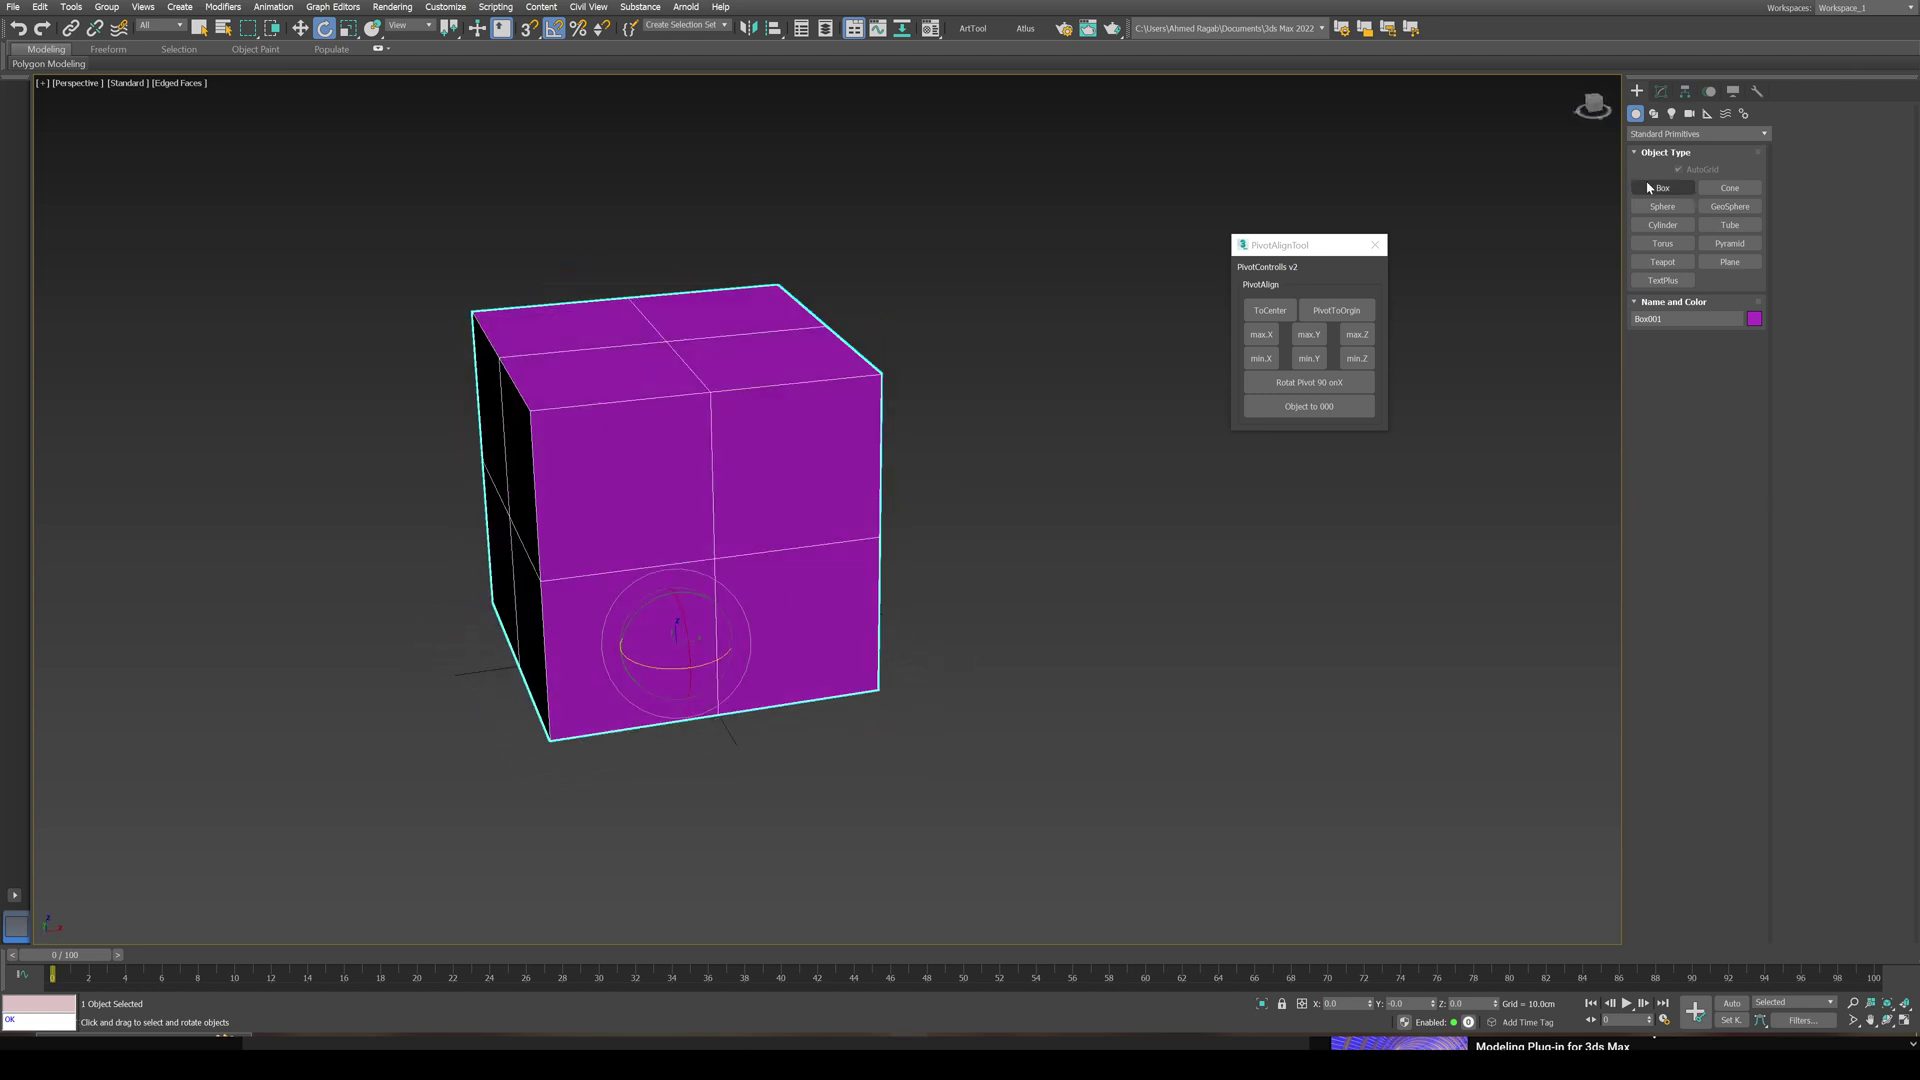
{"action": "left_click_drag", "start_coordinate": [1152, 563], "coordinate": [1103, 666]}
{"action": "left_click", "coordinate": [1127, 274]}
{"action": "middle_click_drag", "start_coordinate": [1127, 274], "coordinate": [1167, 437], "text": "alt"}
{"action": "right_click", "coordinate": [1166, 437]}
{"action": "key", "text": "Delete"}
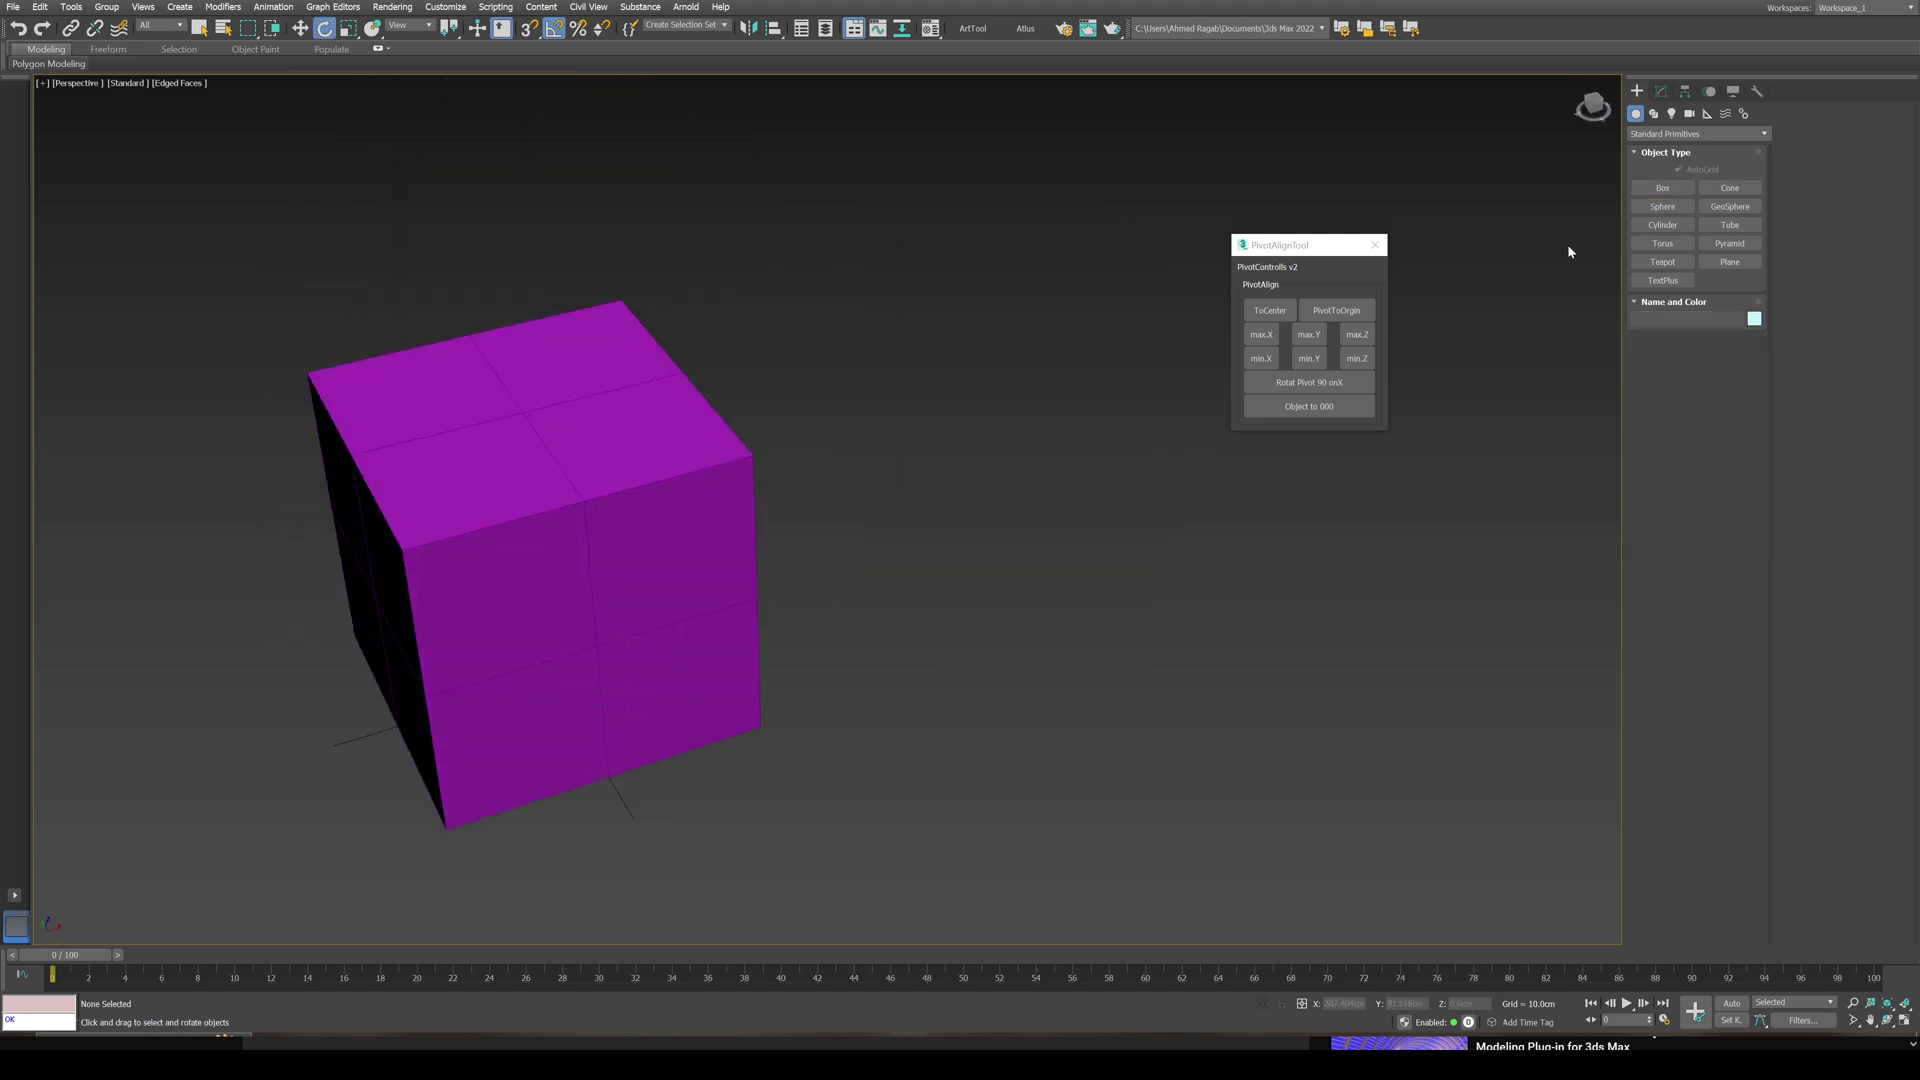
Step: Create a cone with a narrow flat top beside the purple box and delete it
{"action": "middle_click_drag", "start_coordinate": [1083, 357], "coordinate": [1070, 346], "text": "alt"}
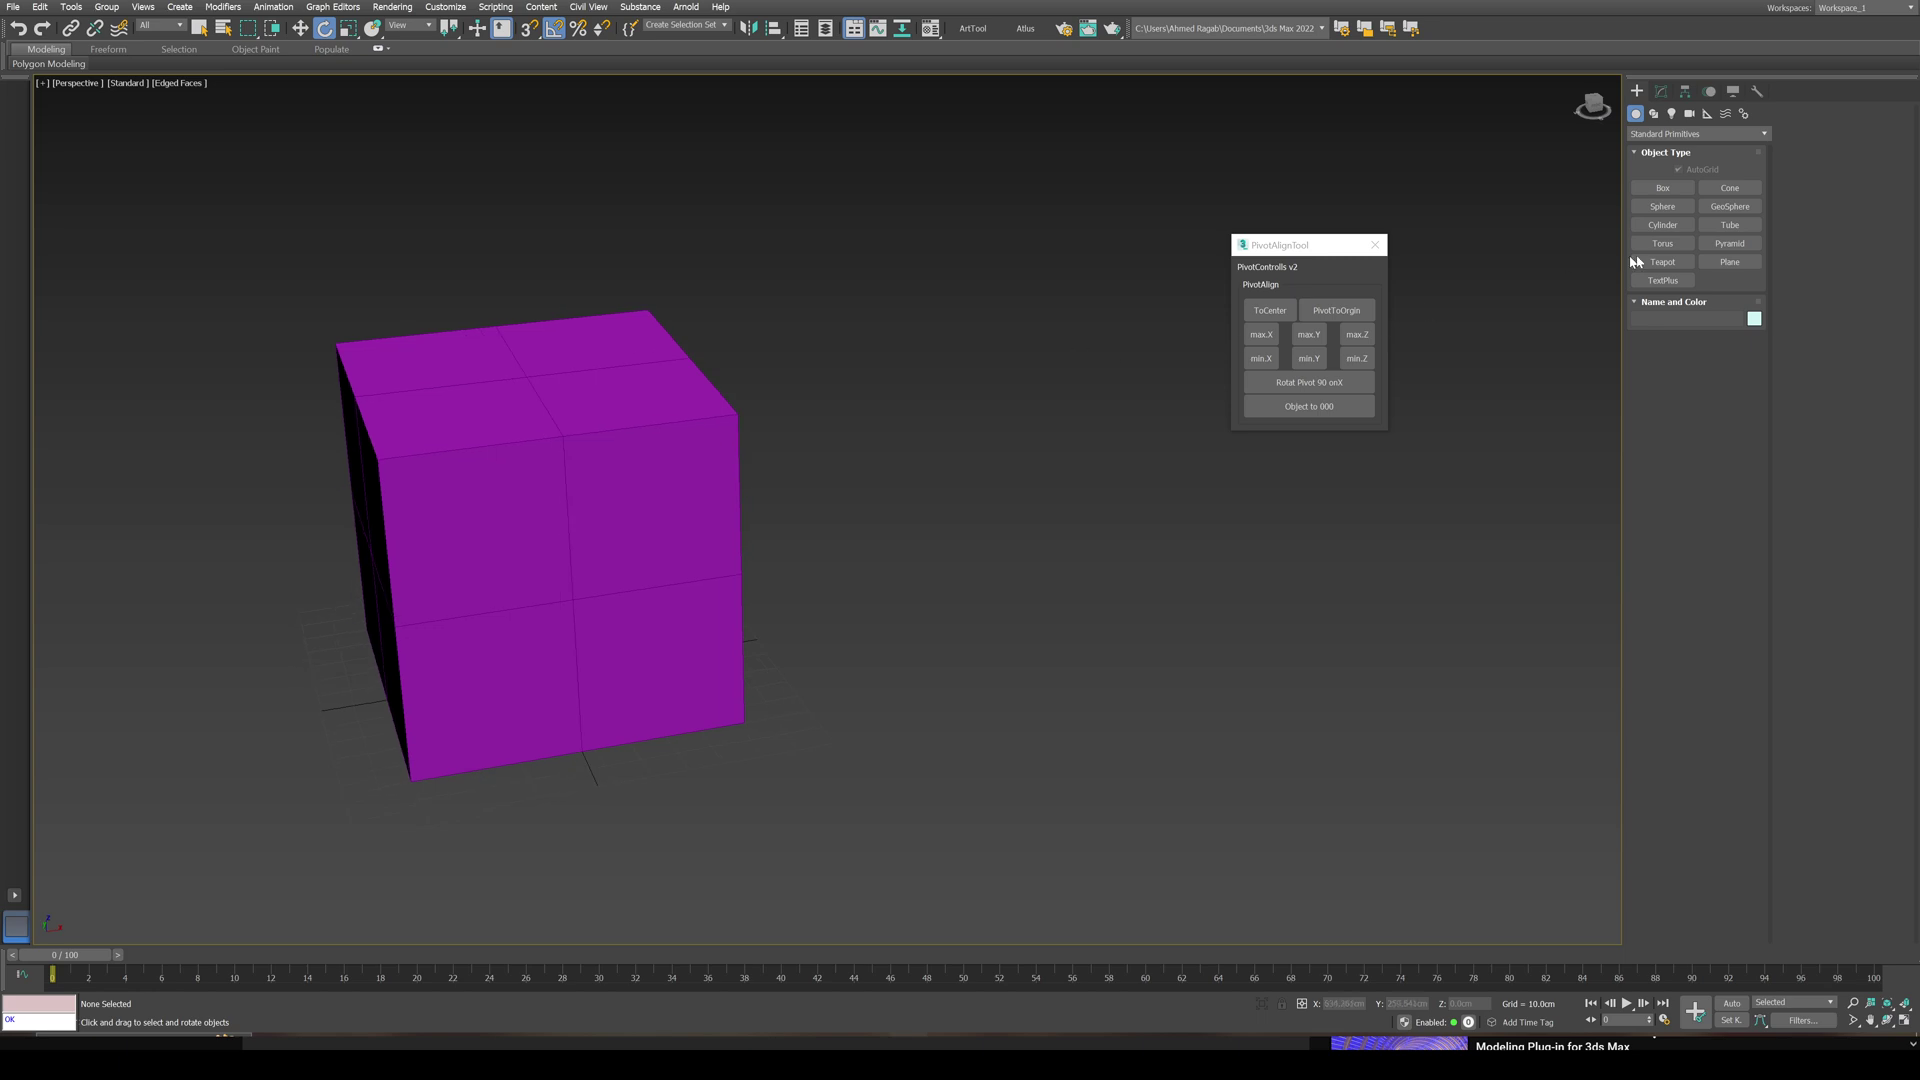
{"action": "left_click", "coordinate": [1730, 188]}
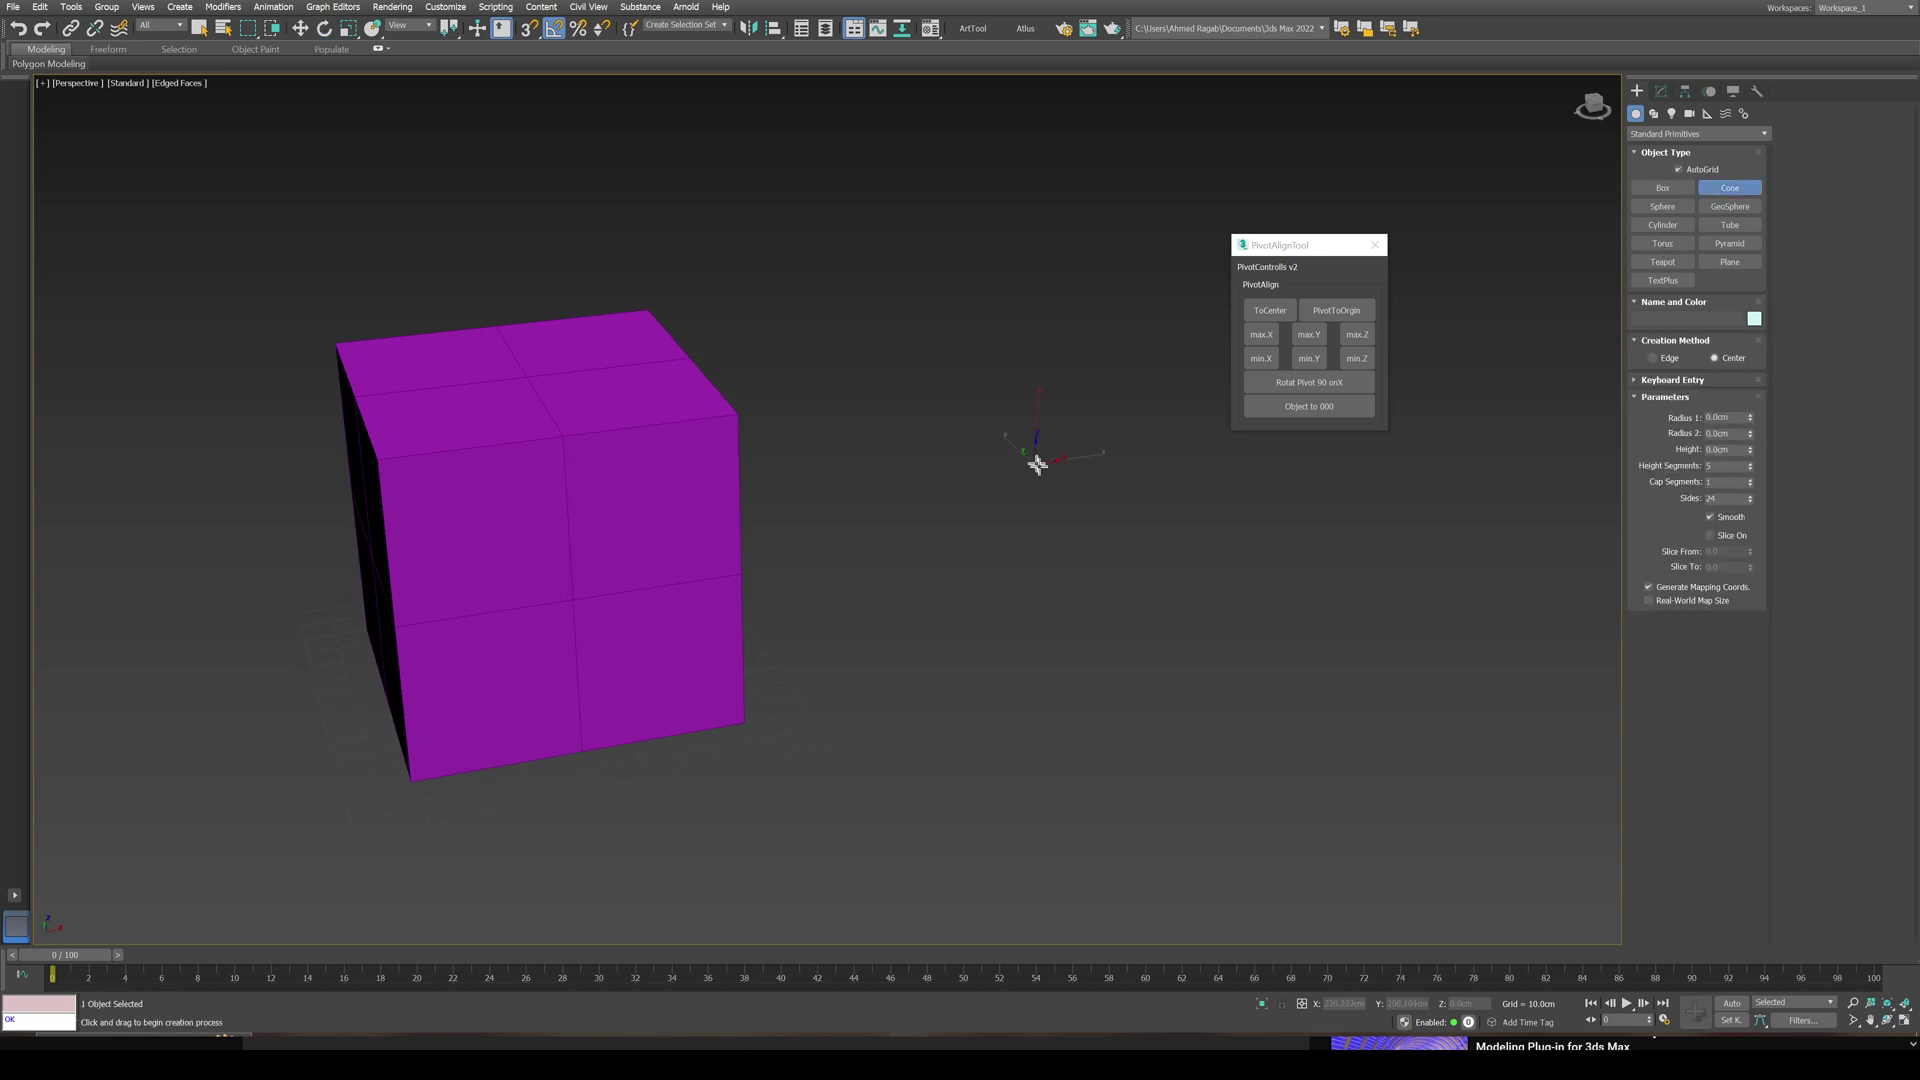
{"action": "left_click_drag", "start_coordinate": [1036, 465], "coordinate": [1139, 434]}
{"action": "left_click", "coordinate": [1055, 253]}
{"action": "left_click", "coordinate": [1075, 335]}
{"action": "right_click", "coordinate": [1053, 470]}
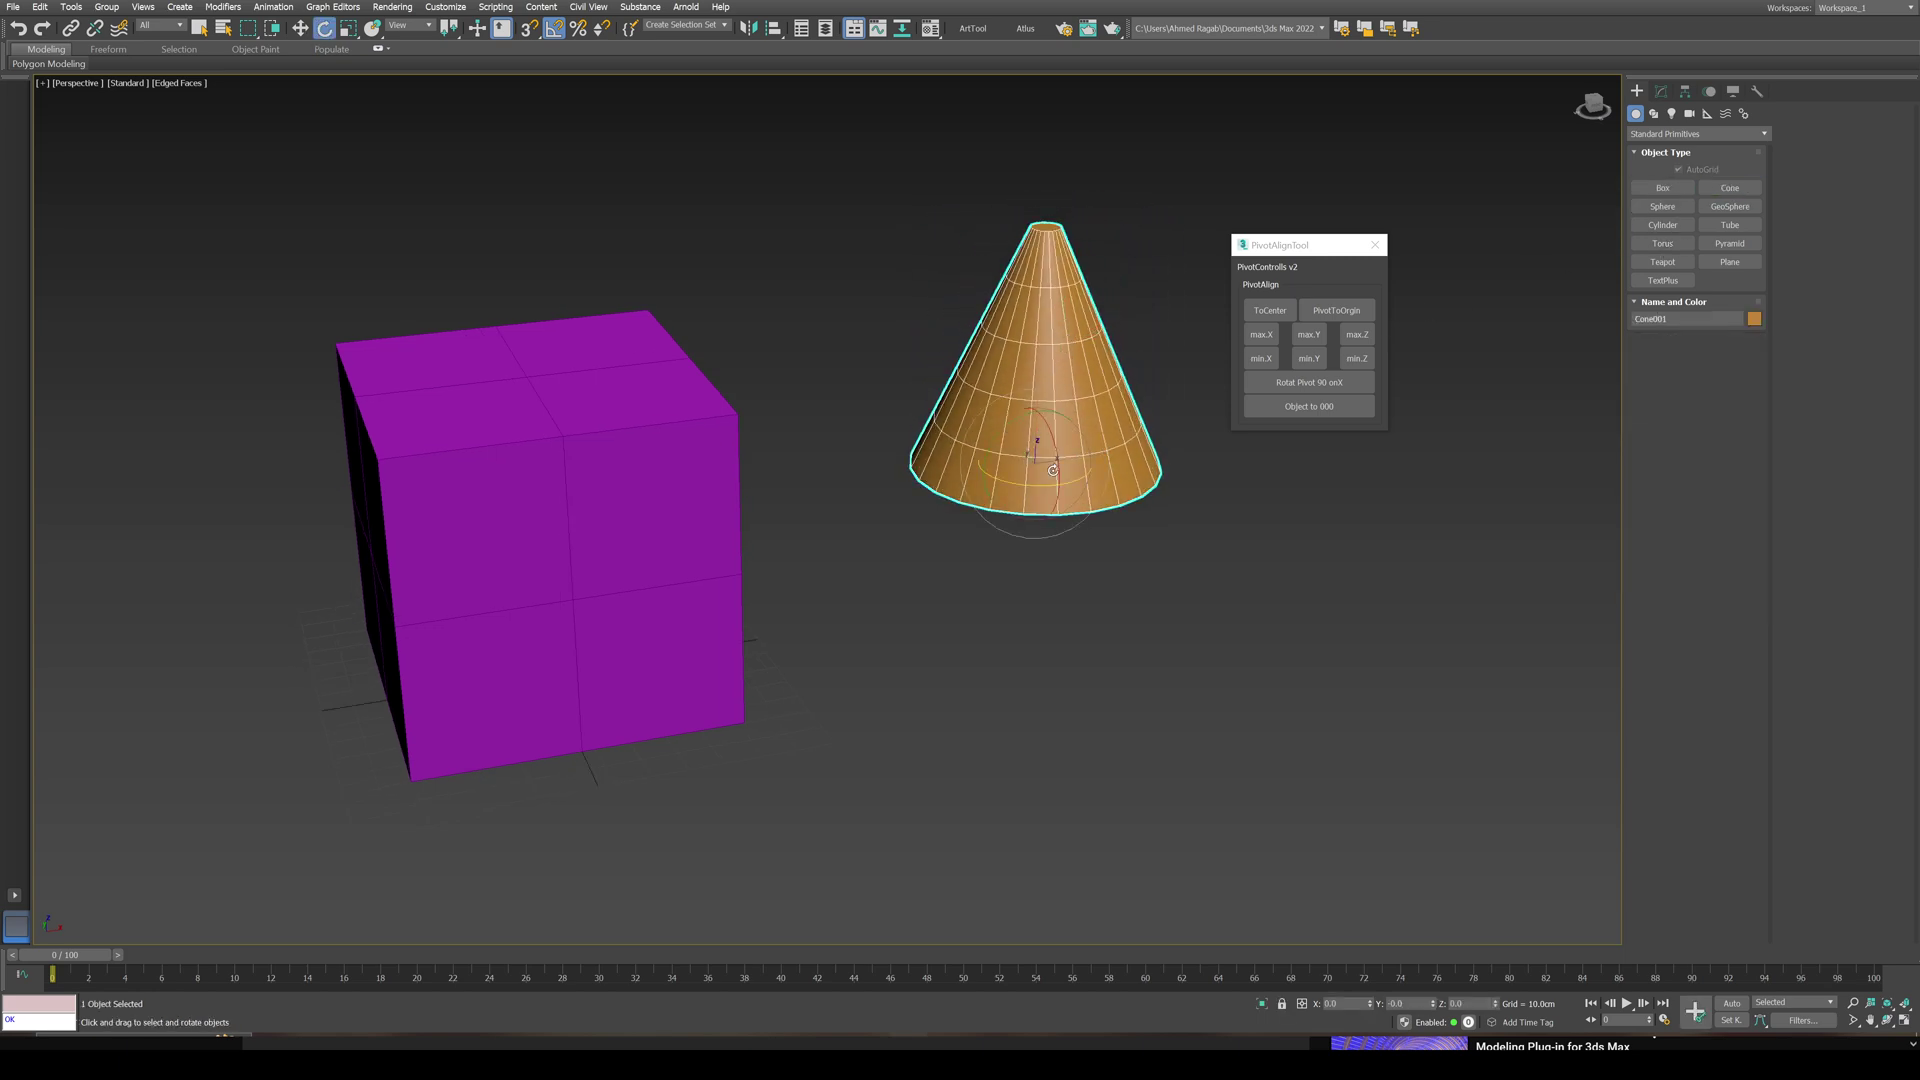
{"action": "middle_click_drag", "start_coordinate": [1053, 470], "coordinate": [995, 486], "text": "alt"}
{"action": "key", "text": "w"}
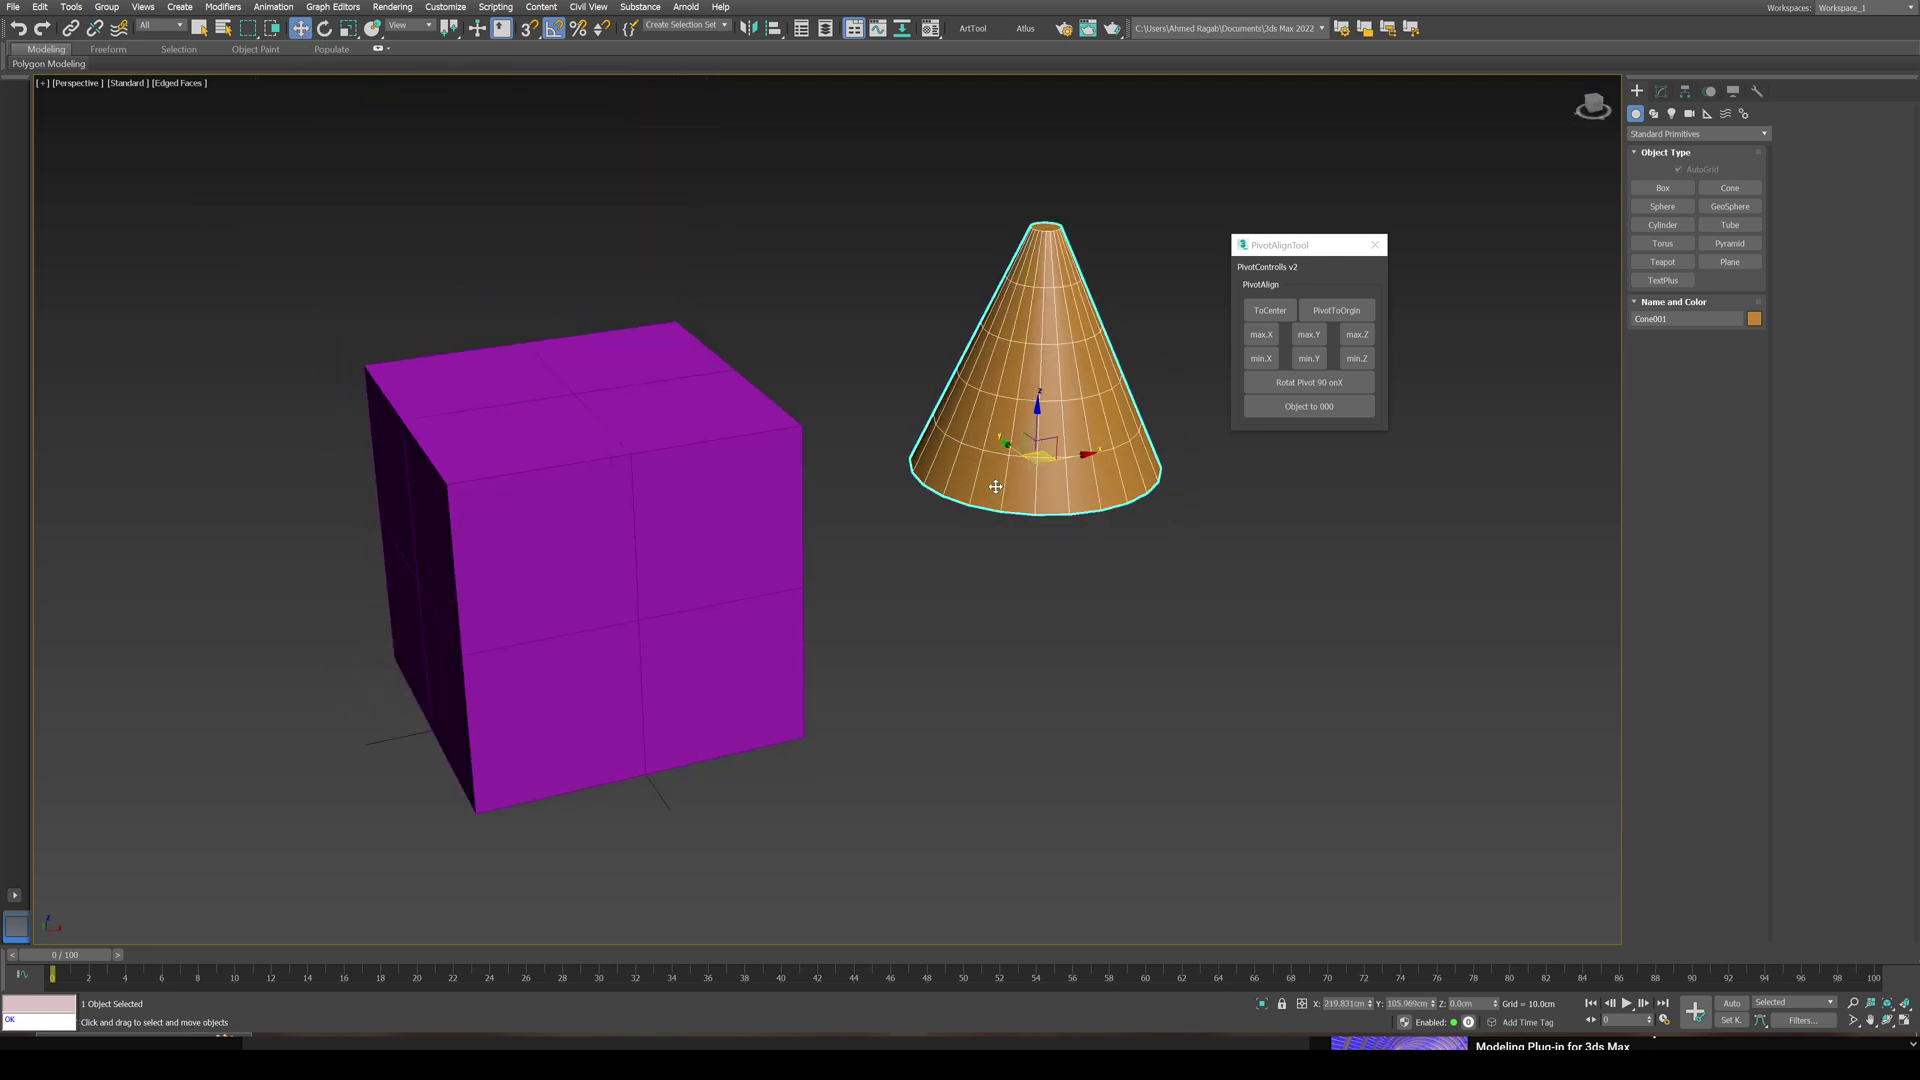
{"action": "key", "text": "Delete"}
Step: Select the purple box and align its pivot to the object's center with PivotAlign
{"action": "middle_click_drag", "start_coordinate": [702, 502], "coordinate": [760, 491]}
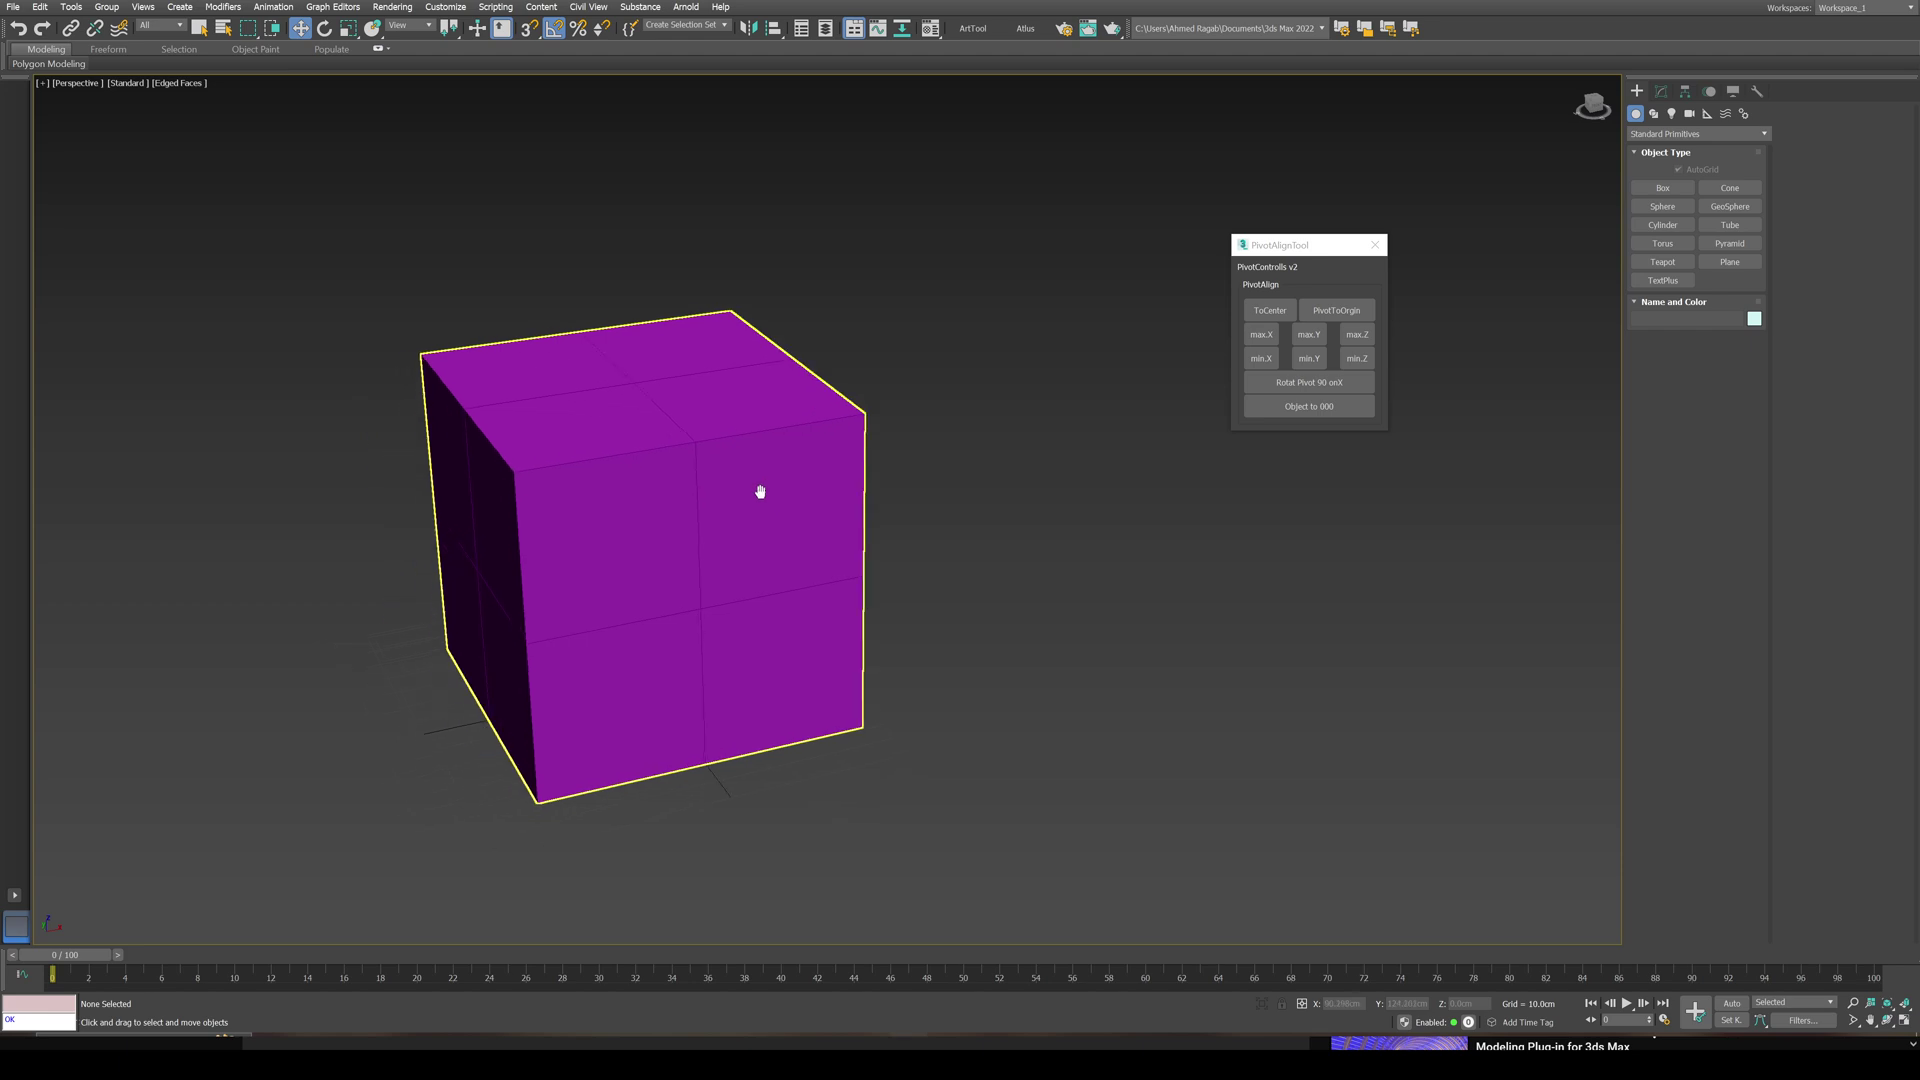
{"action": "left_click", "coordinate": [730, 539]}
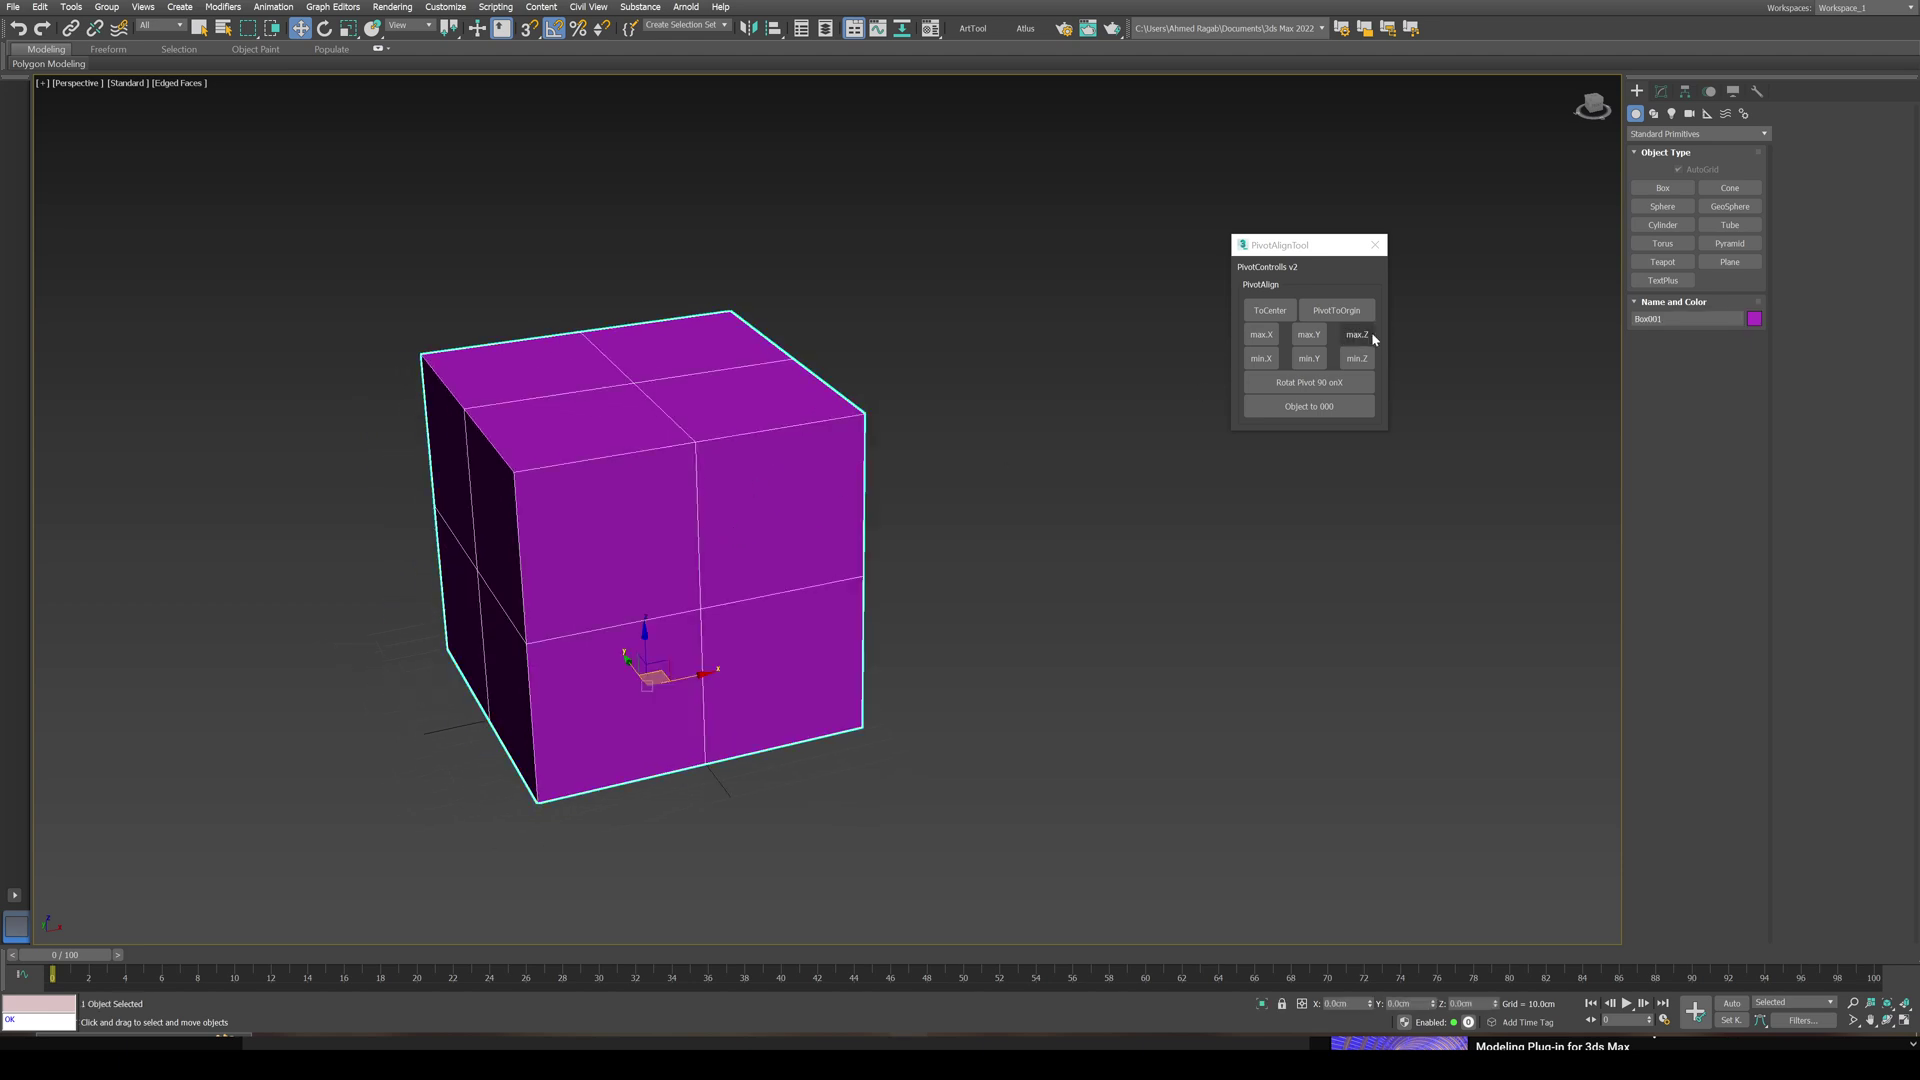
{"action": "left_click", "coordinate": [1267, 317]}
{"action": "middle_click_drag", "start_coordinate": [770, 509], "coordinate": [836, 575], "text": "alt"}
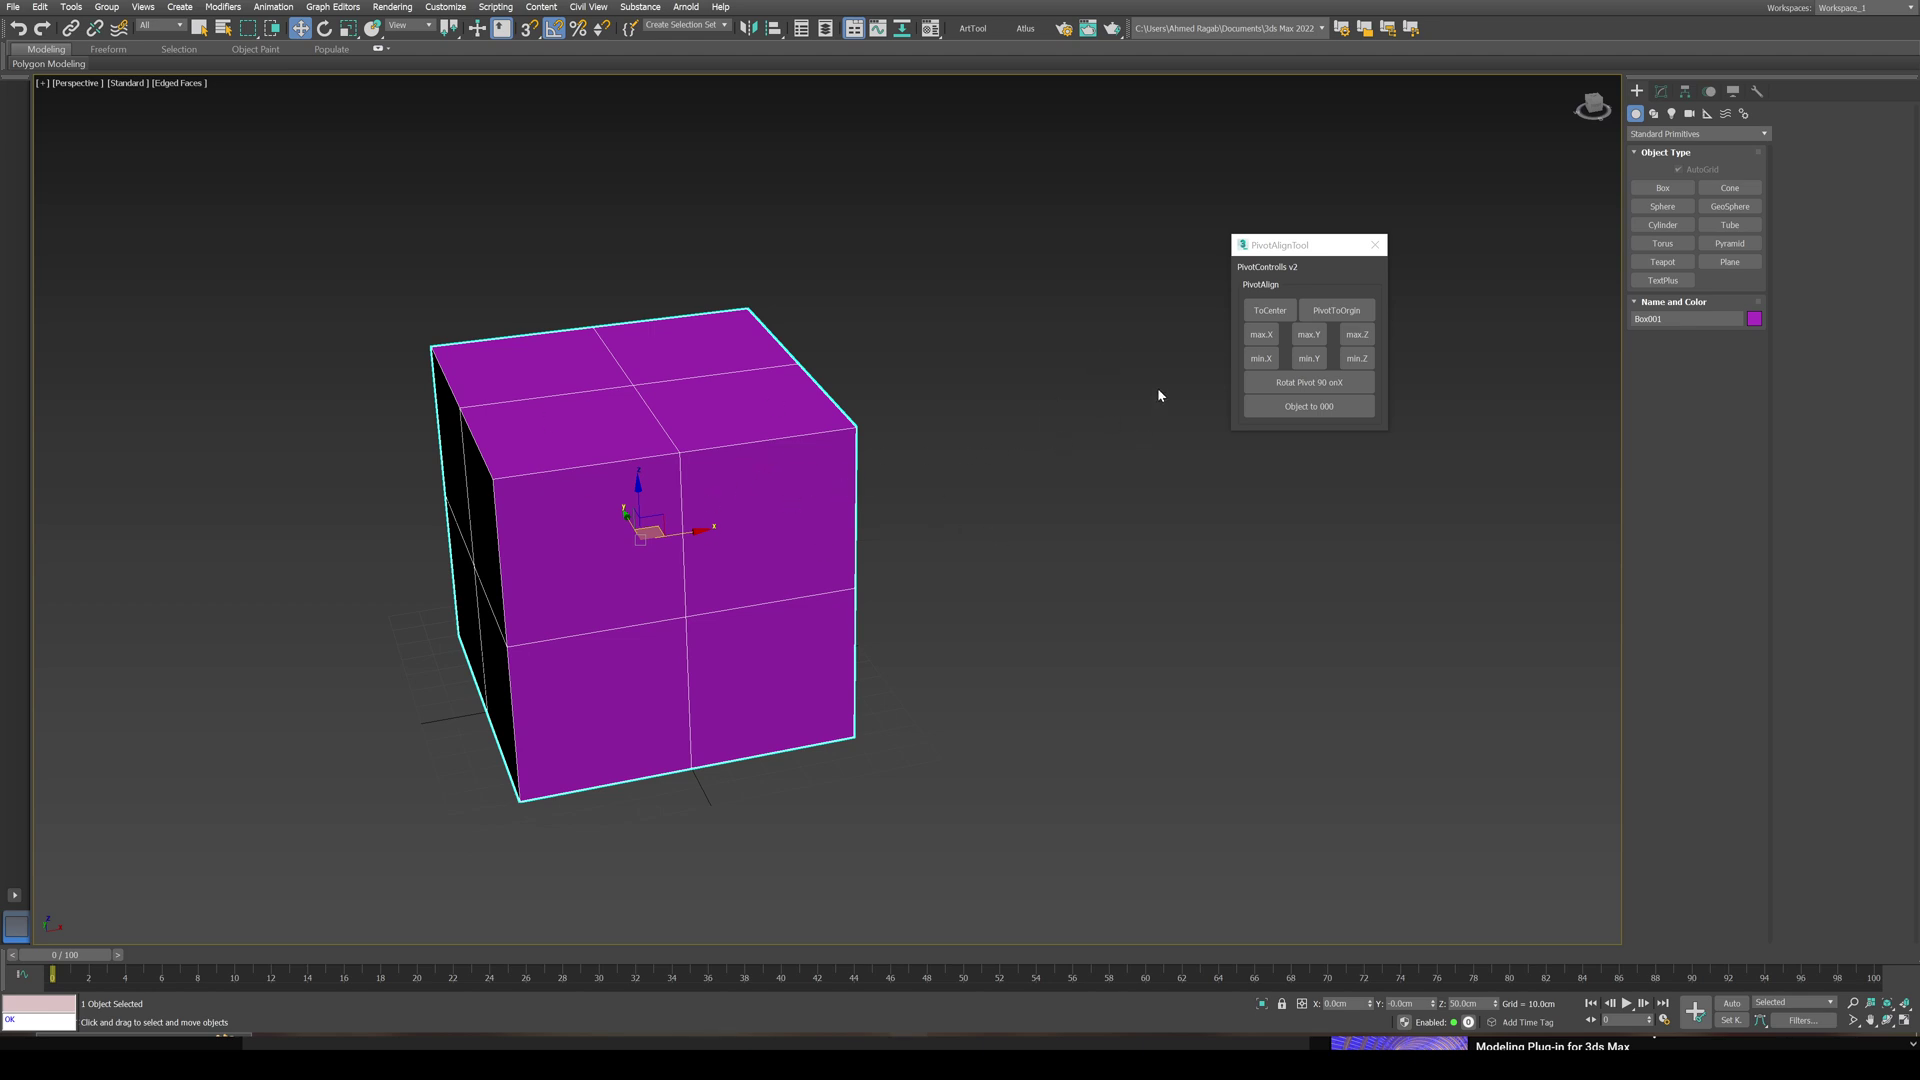
{"action": "middle_click_drag", "start_coordinate": [1014, 455], "coordinate": [1024, 422]}
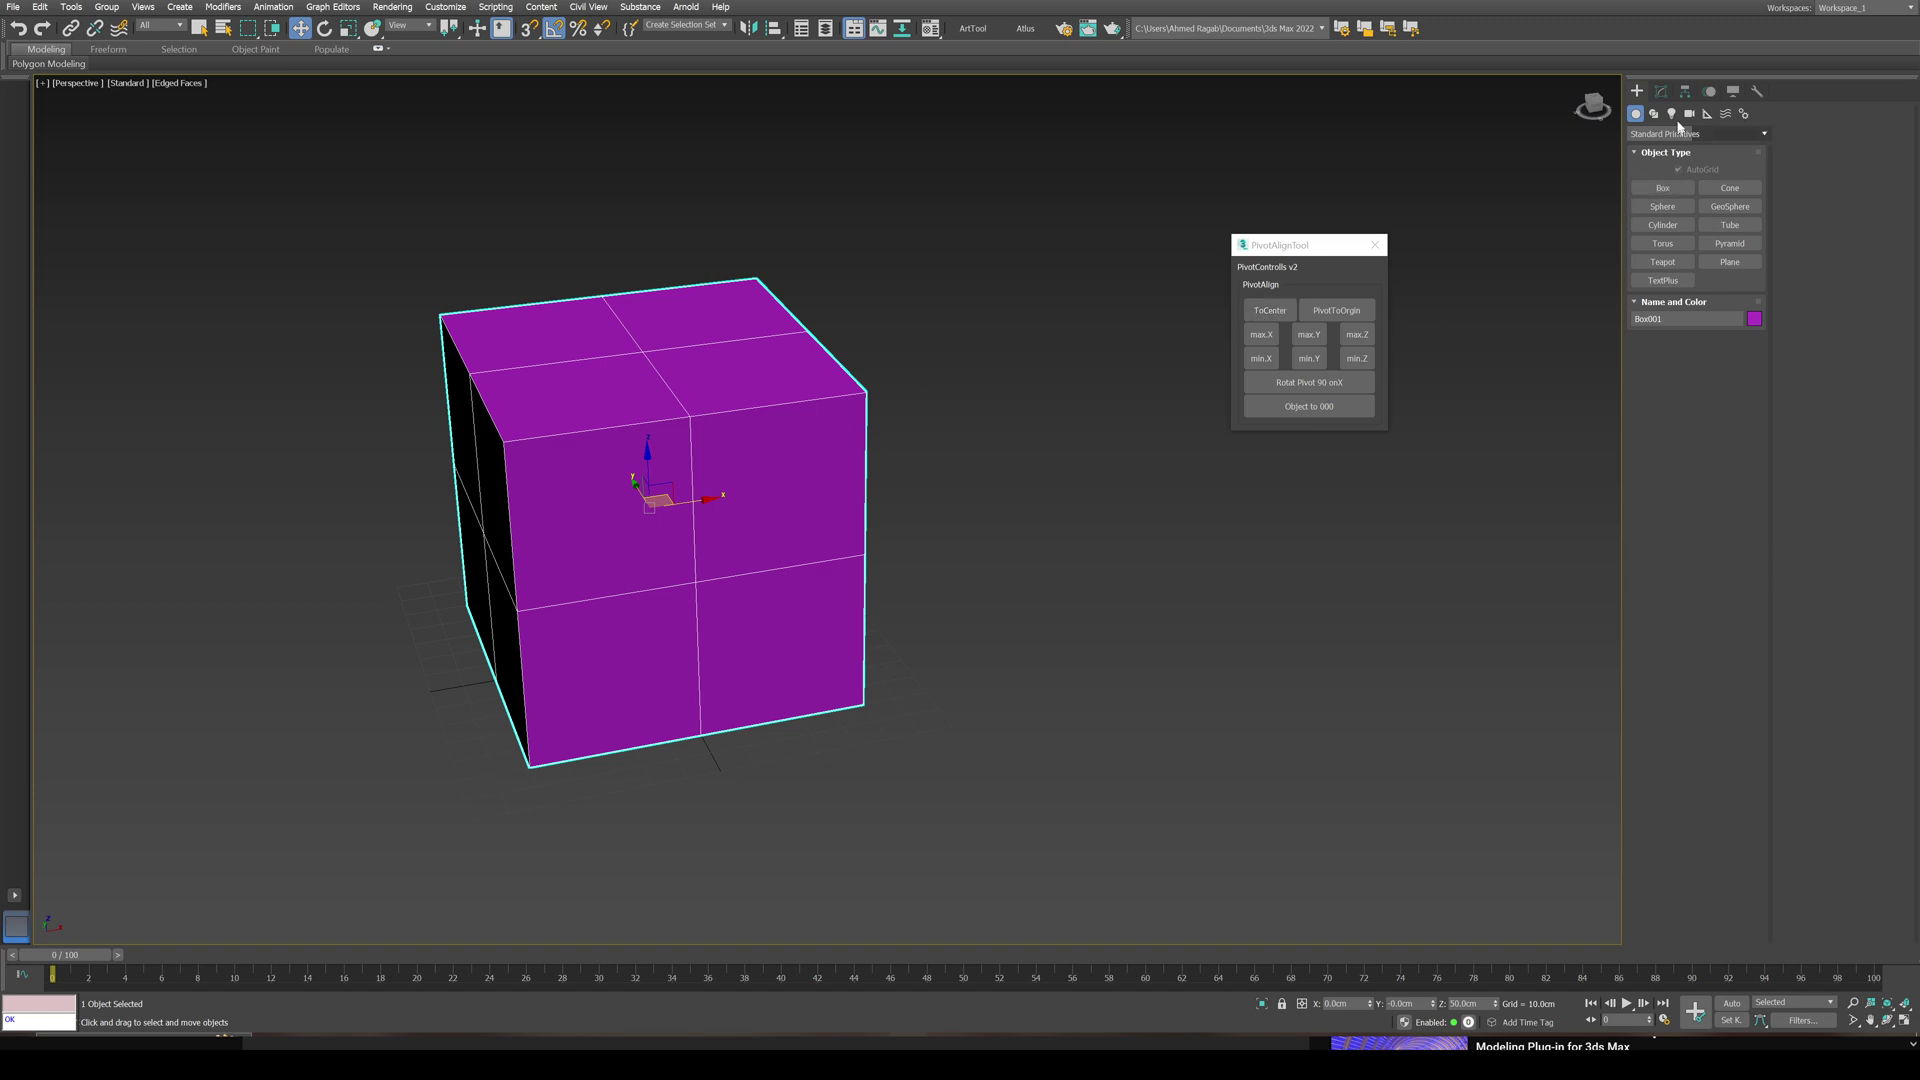
Step: Display the box's modifier stack and align its pivot to the minimum Z side
{"action": "left_click", "coordinate": [1685, 91]}
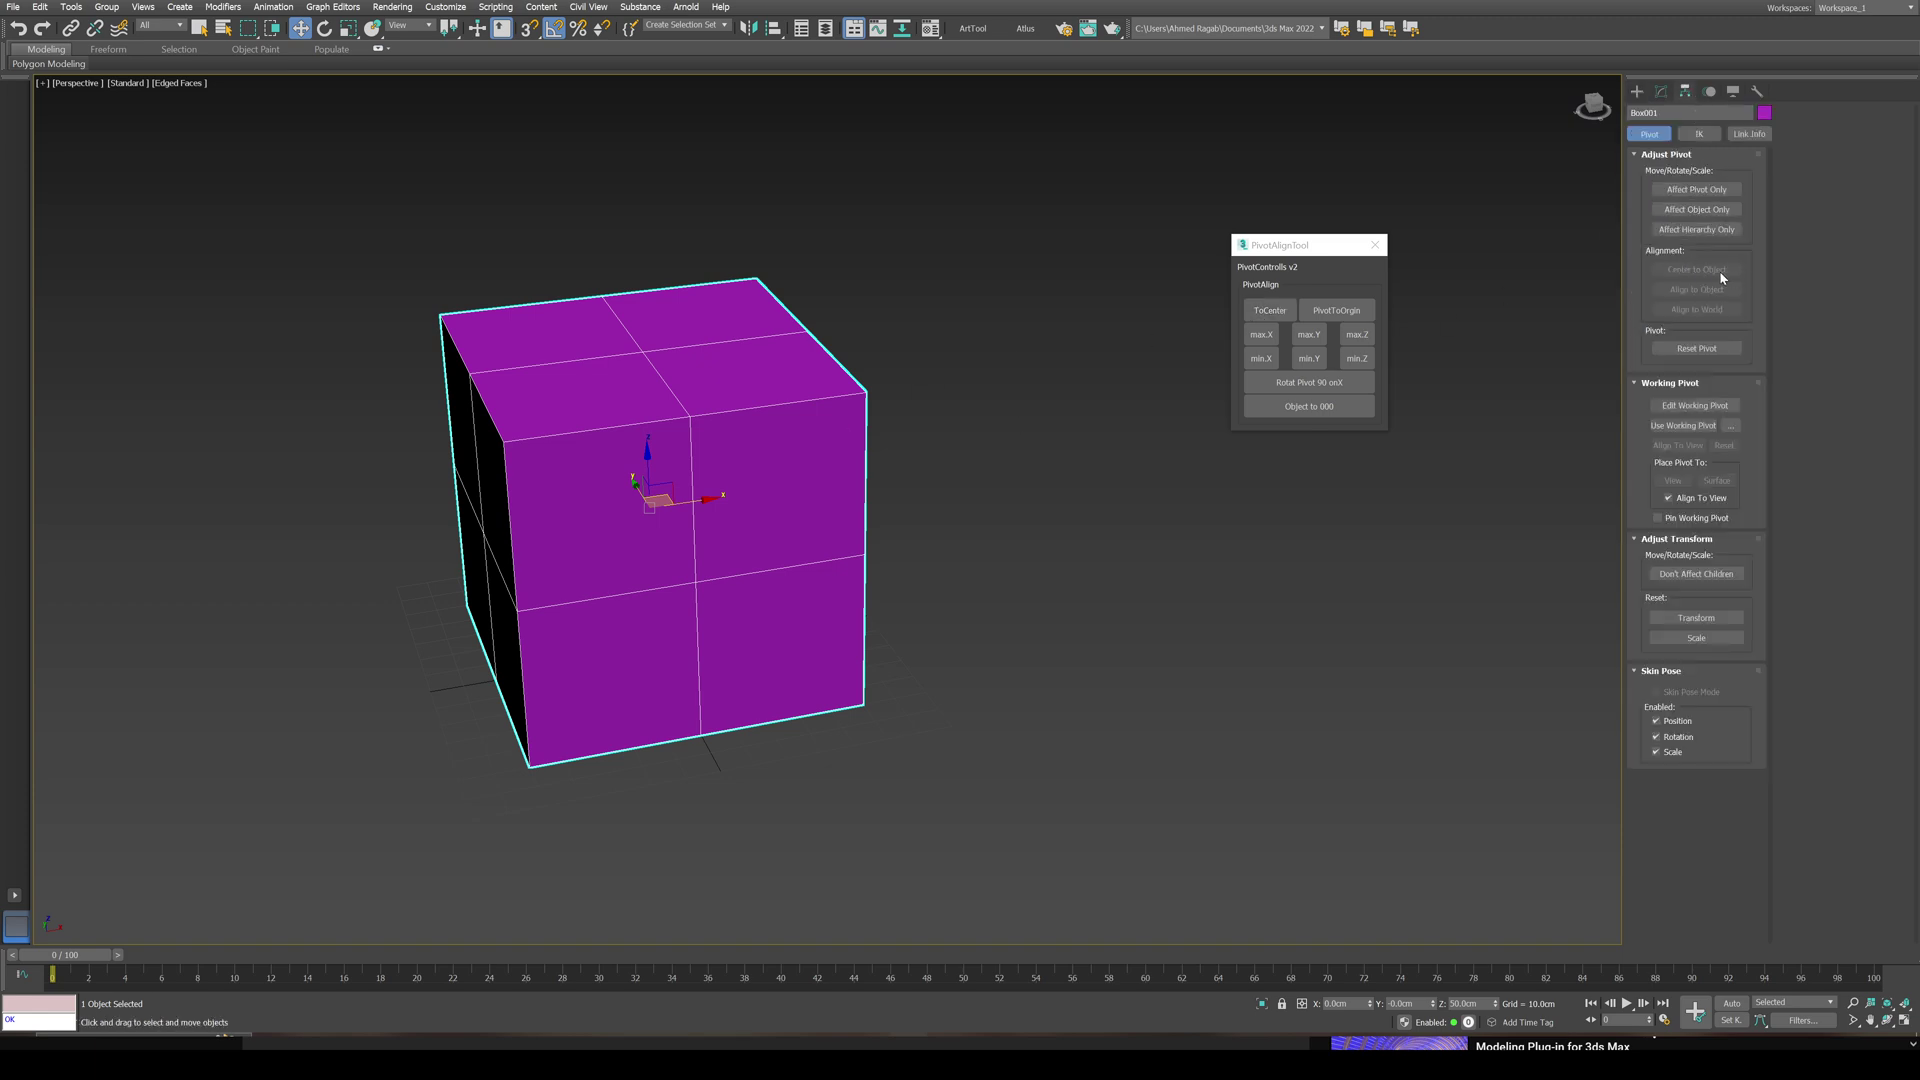
{"action": "left_click", "coordinate": [1660, 91]}
{"action": "middle_click_drag", "start_coordinate": [1085, 387], "coordinate": [1134, 355]}
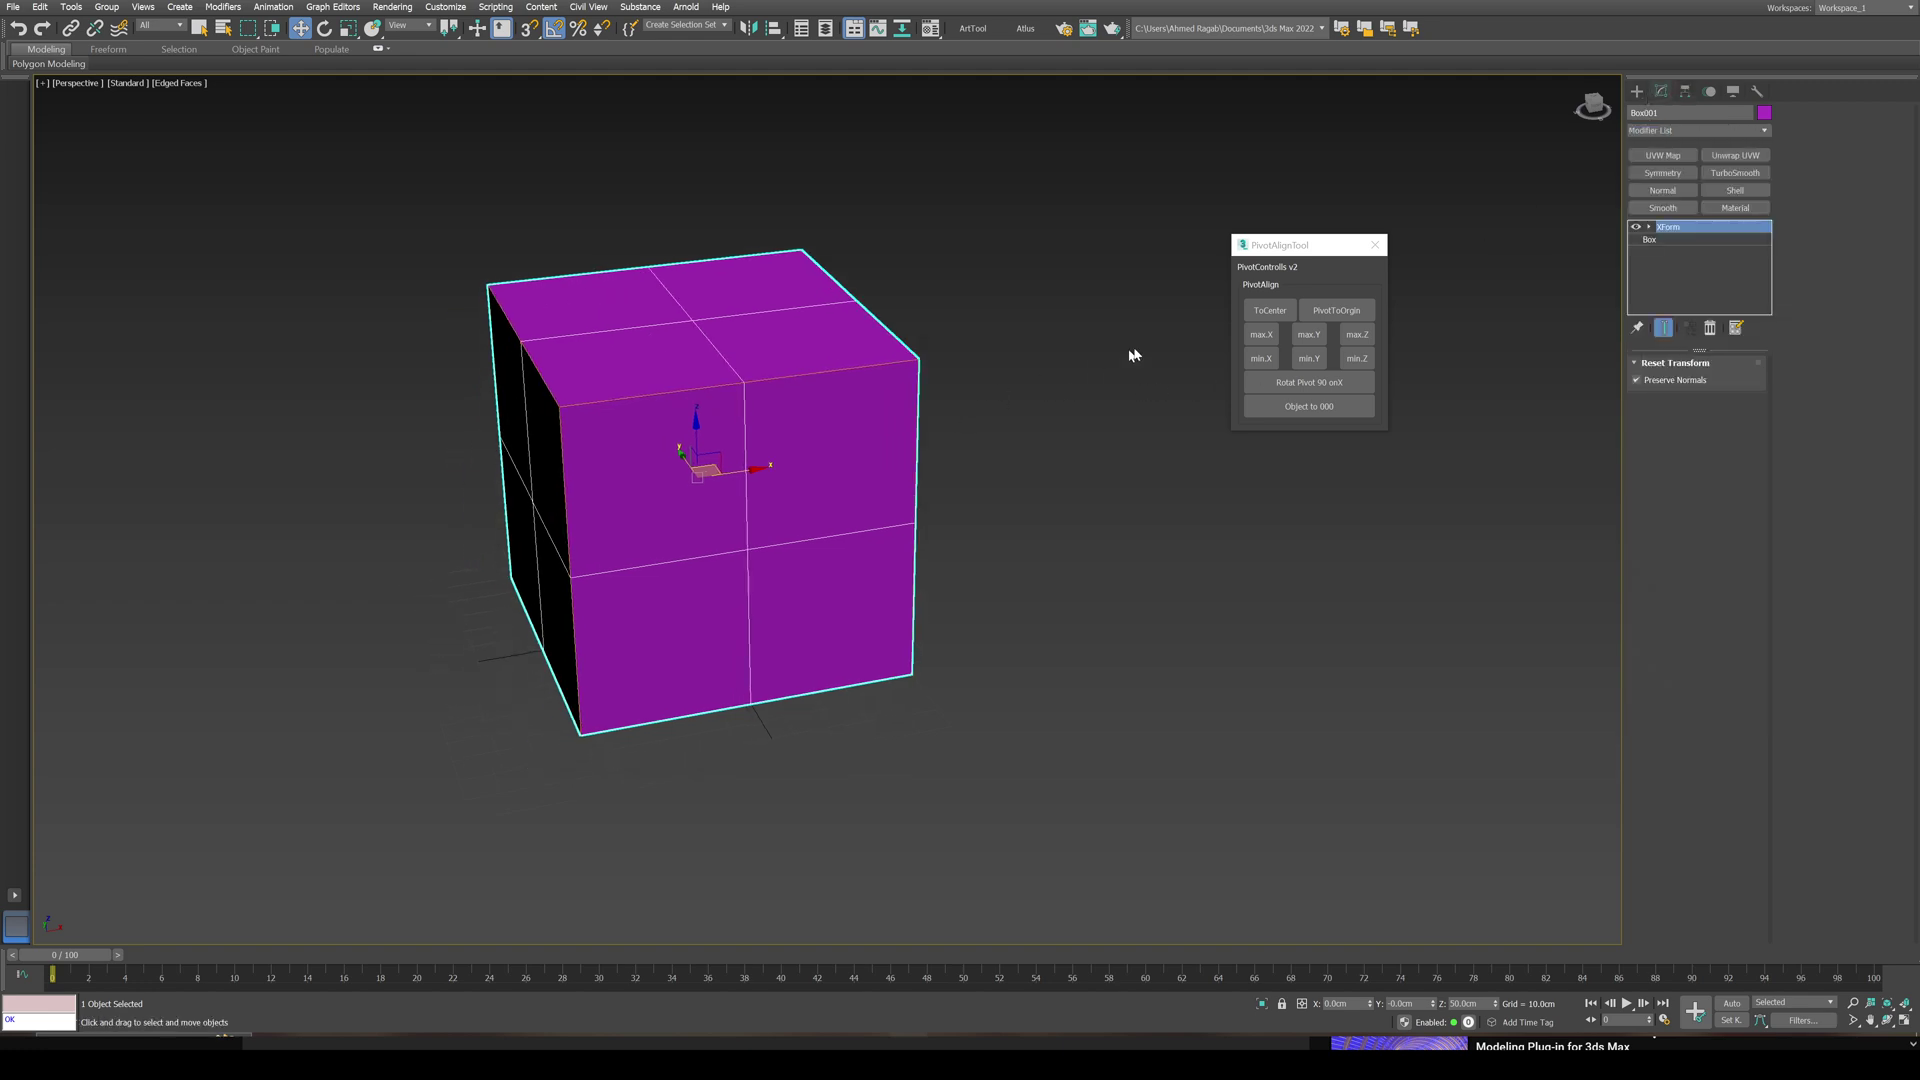
{"action": "left_click", "coordinate": [1353, 359]}
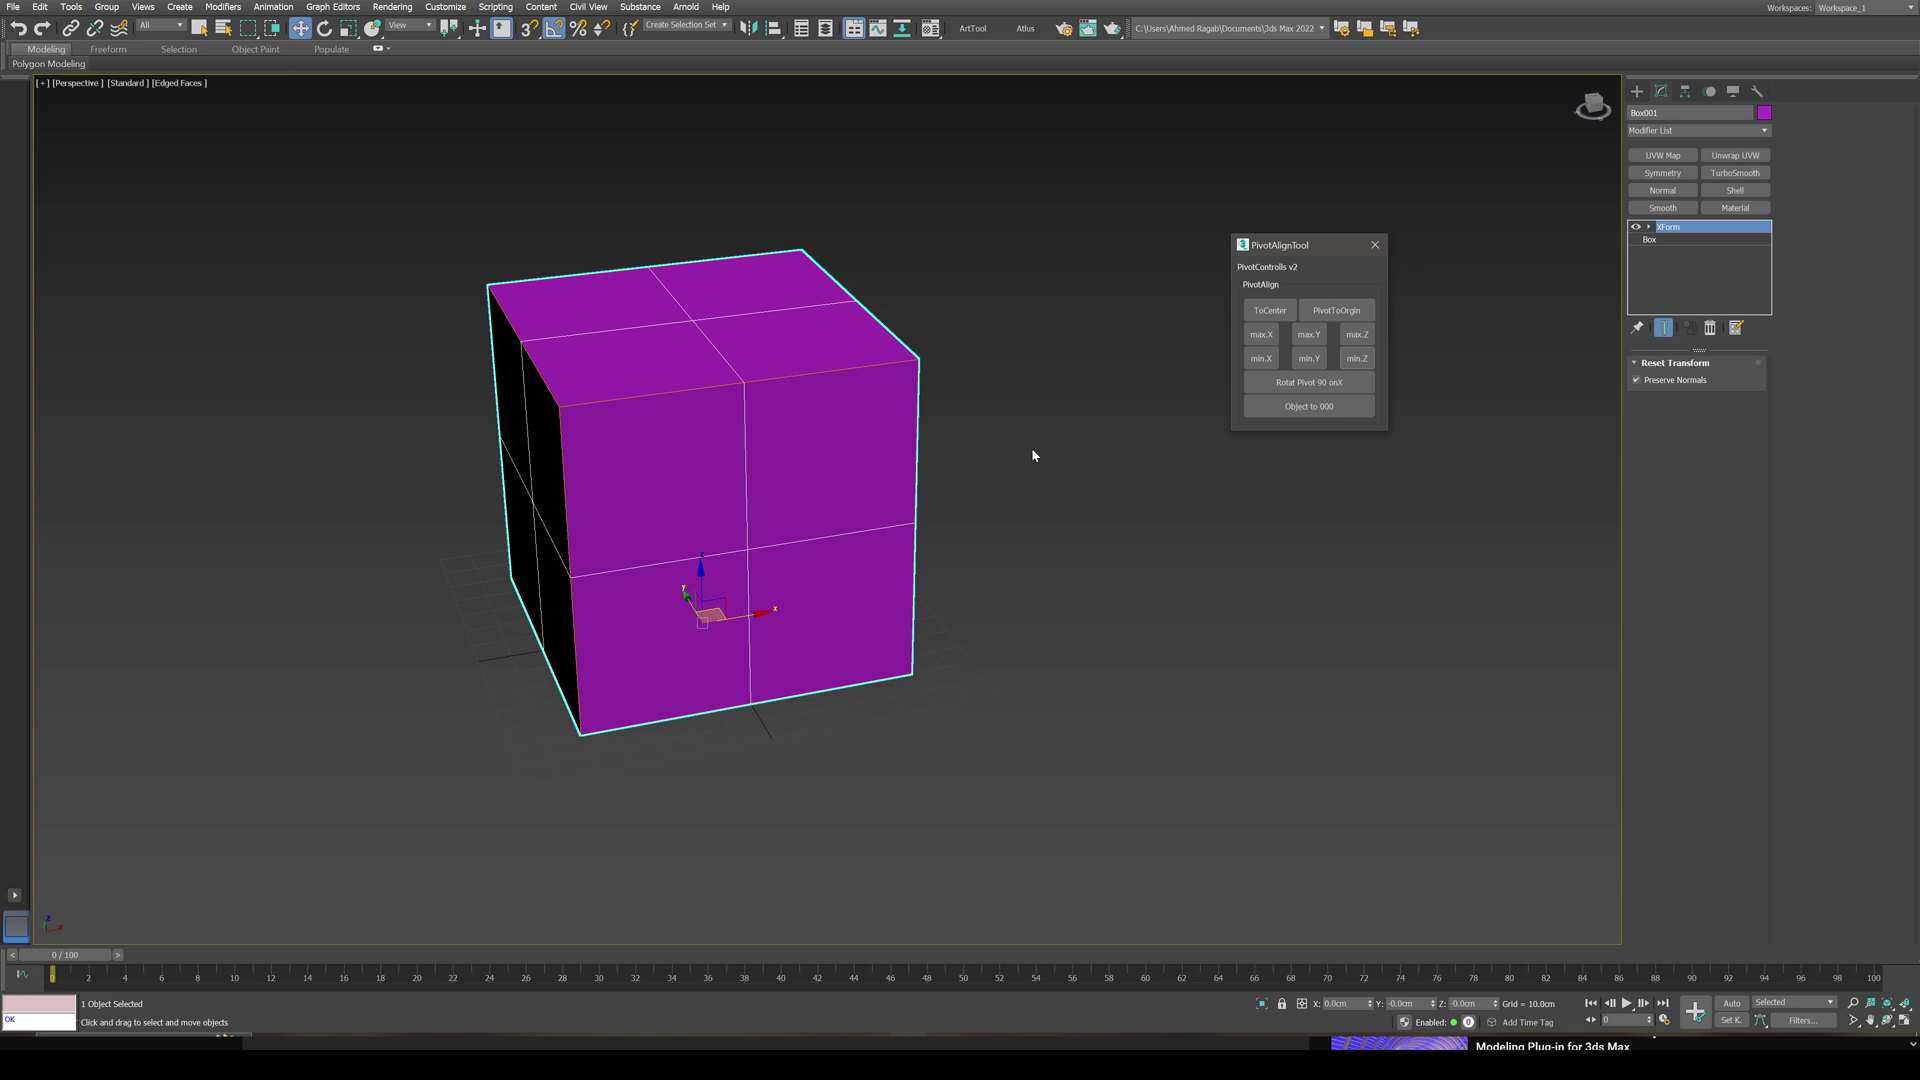
{"action": "middle_click_drag", "start_coordinate": [896, 643], "coordinate": [763, 634], "text": "alt"}
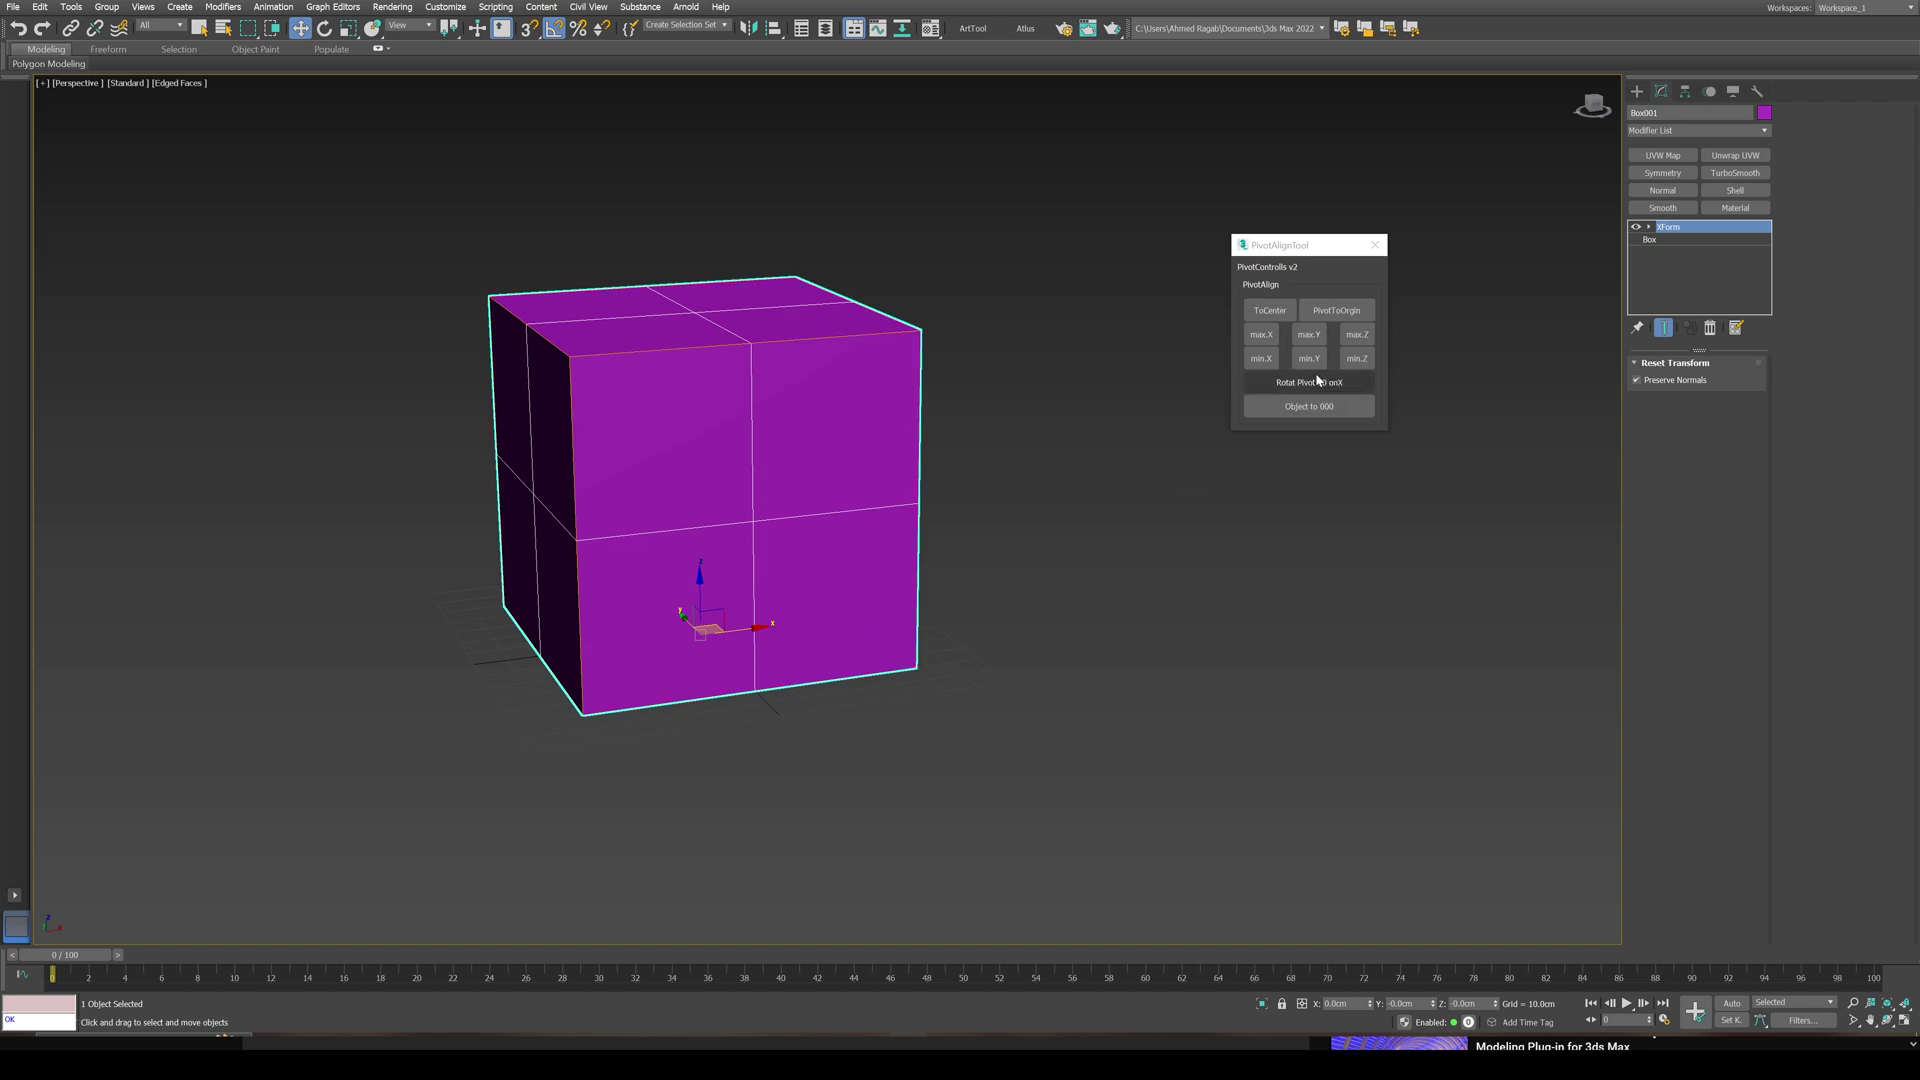
{"action": "middle_click_drag", "start_coordinate": [1005, 532], "coordinate": [1384, 386], "text": "alt"}
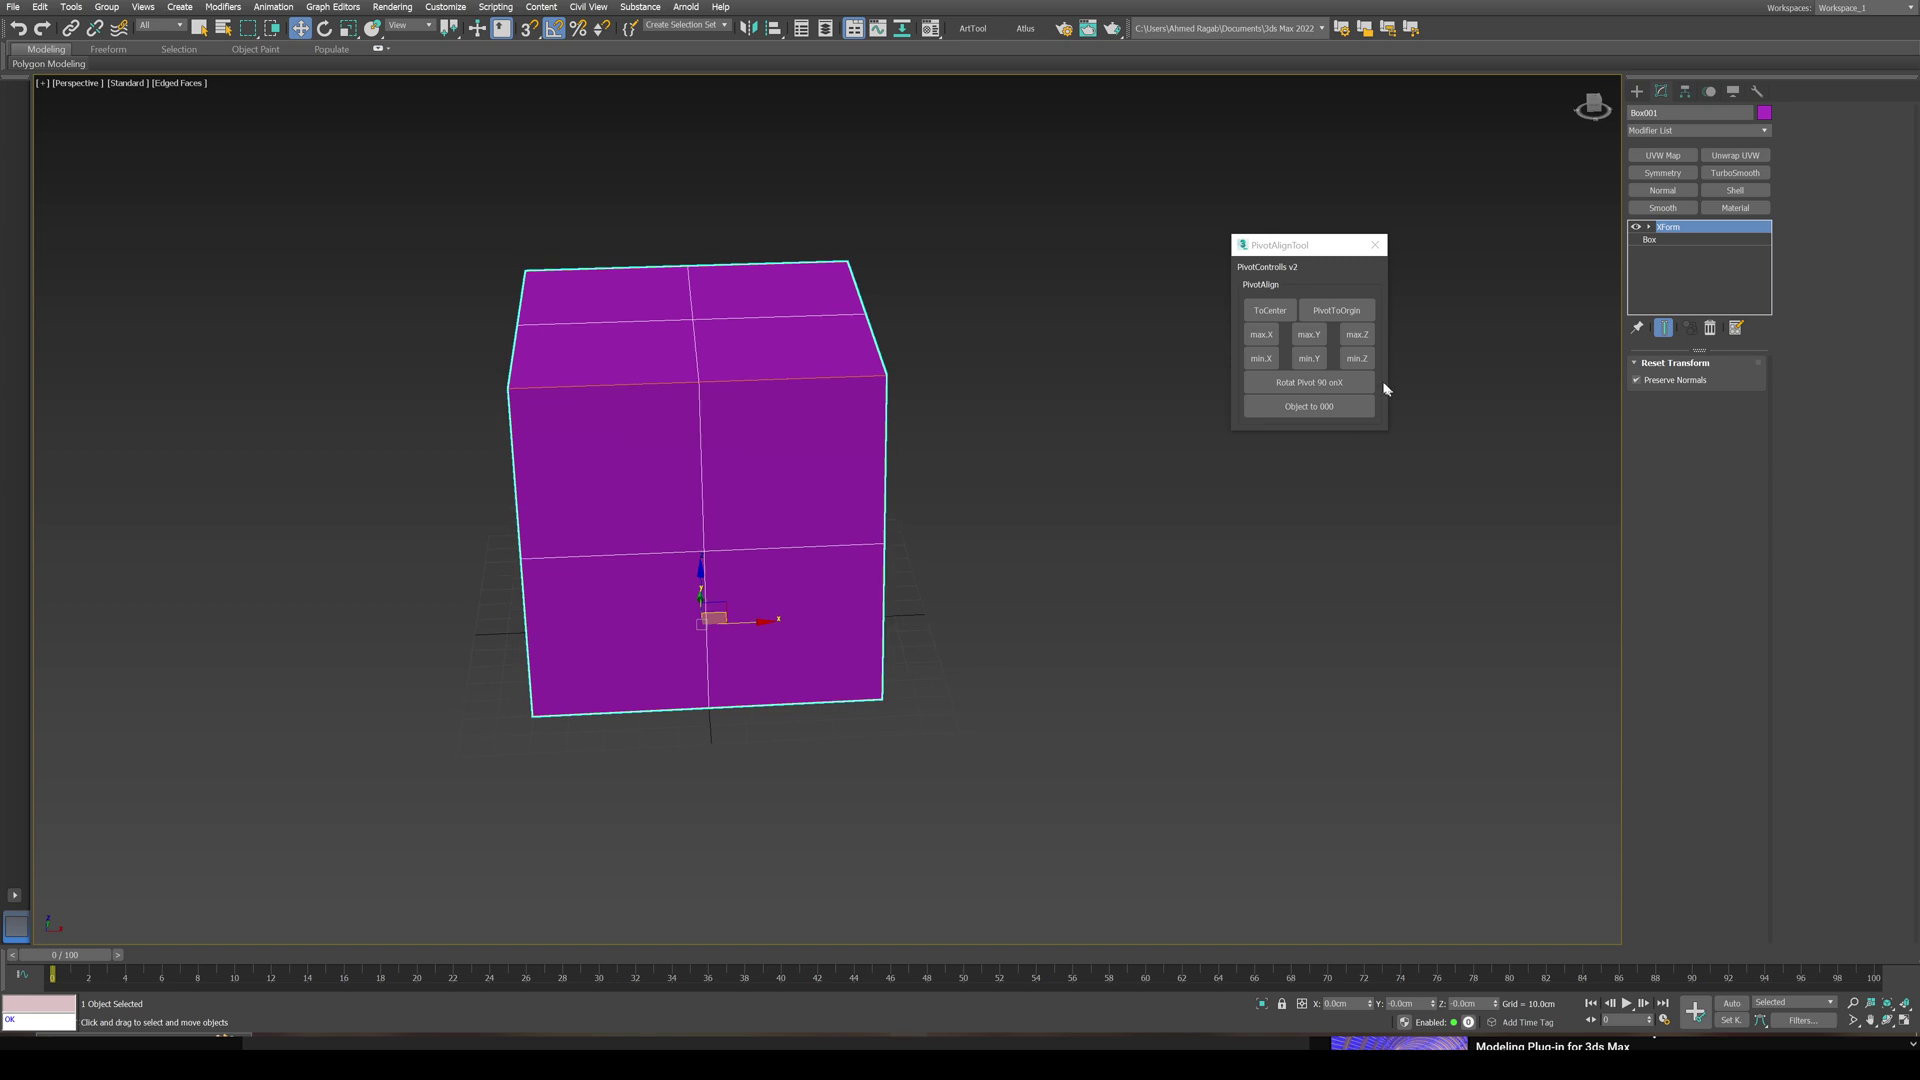
{"action": "middle_click_drag", "start_coordinate": [646, 530], "coordinate": [767, 583], "text": "alt"}
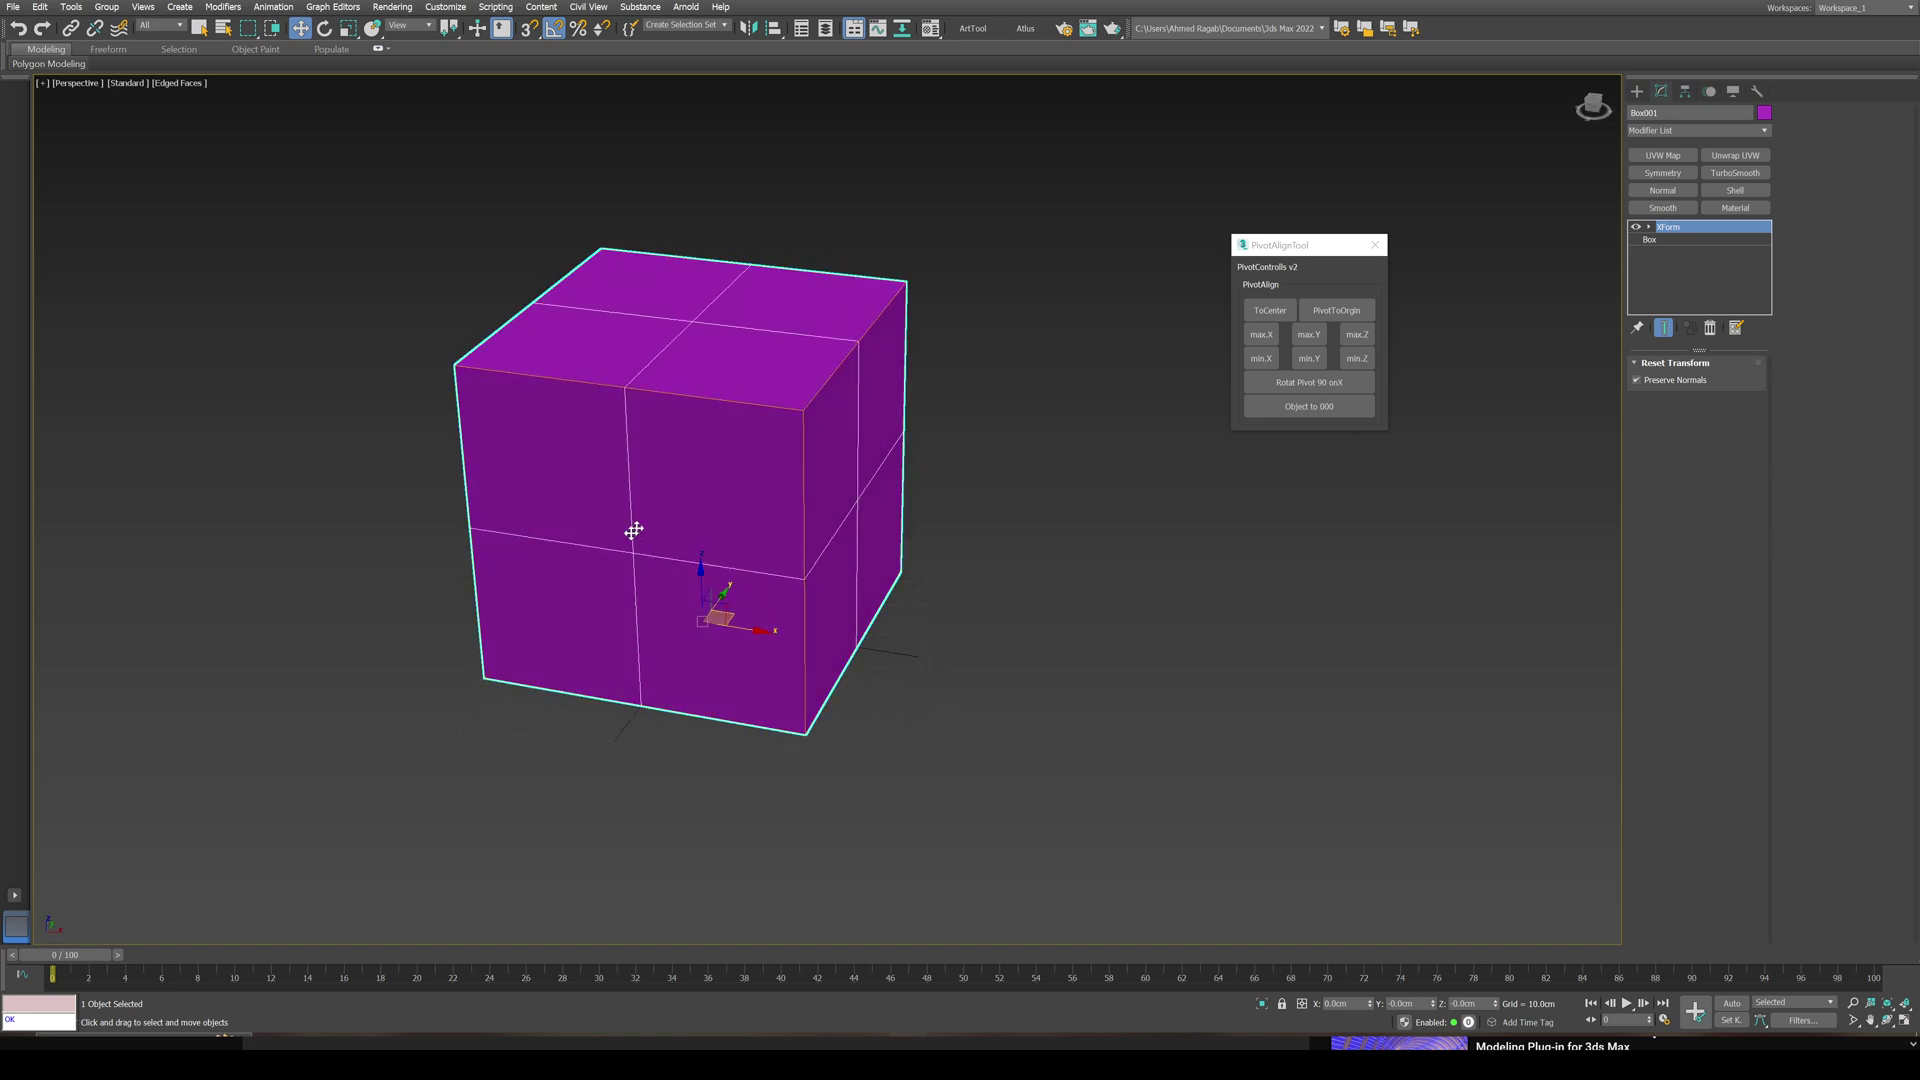
Step: Convert the box to Editable Poly and align its pivot to the maximum Z side
{"action": "right_click", "coordinate": [1091, 405]}
{"action": "mouse_move", "coordinate": [1150, 504]}
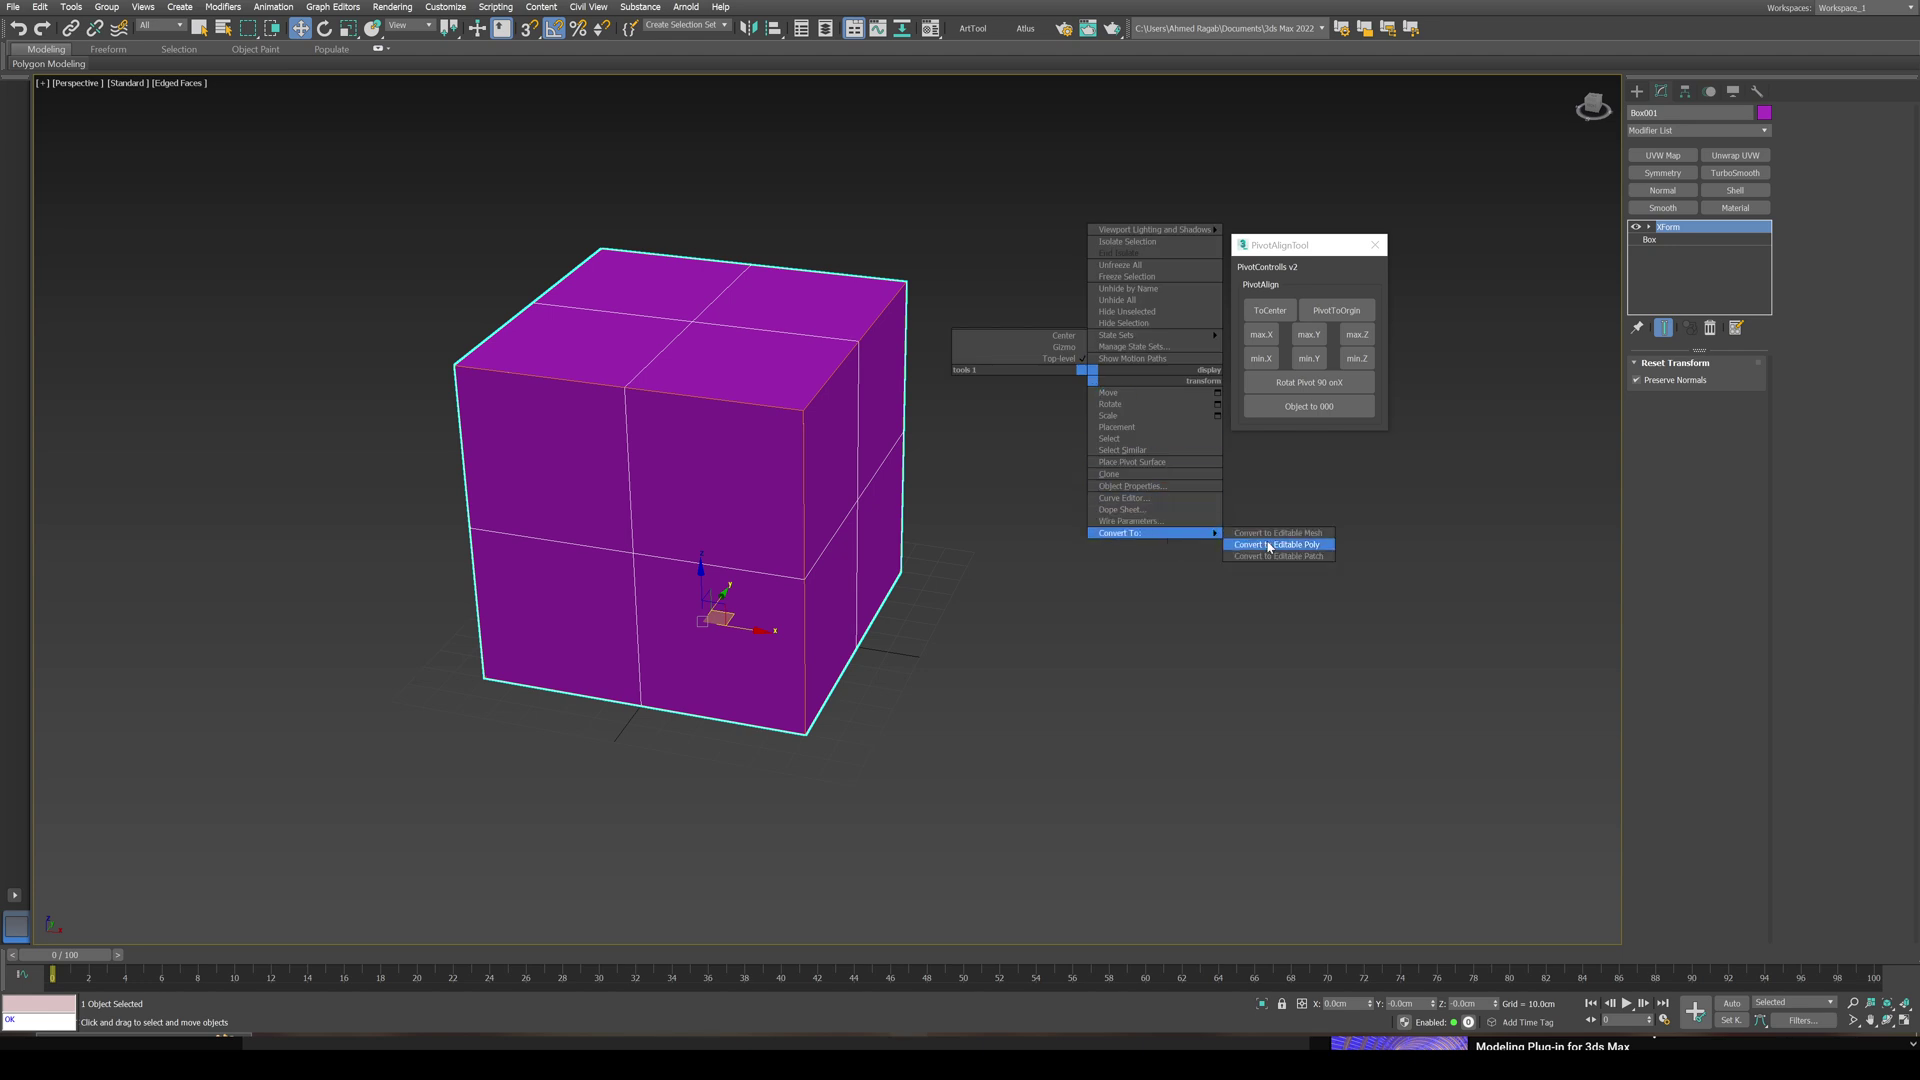
{"action": "left_click", "coordinate": [1285, 546]}
{"action": "left_click", "coordinate": [1357, 334]}
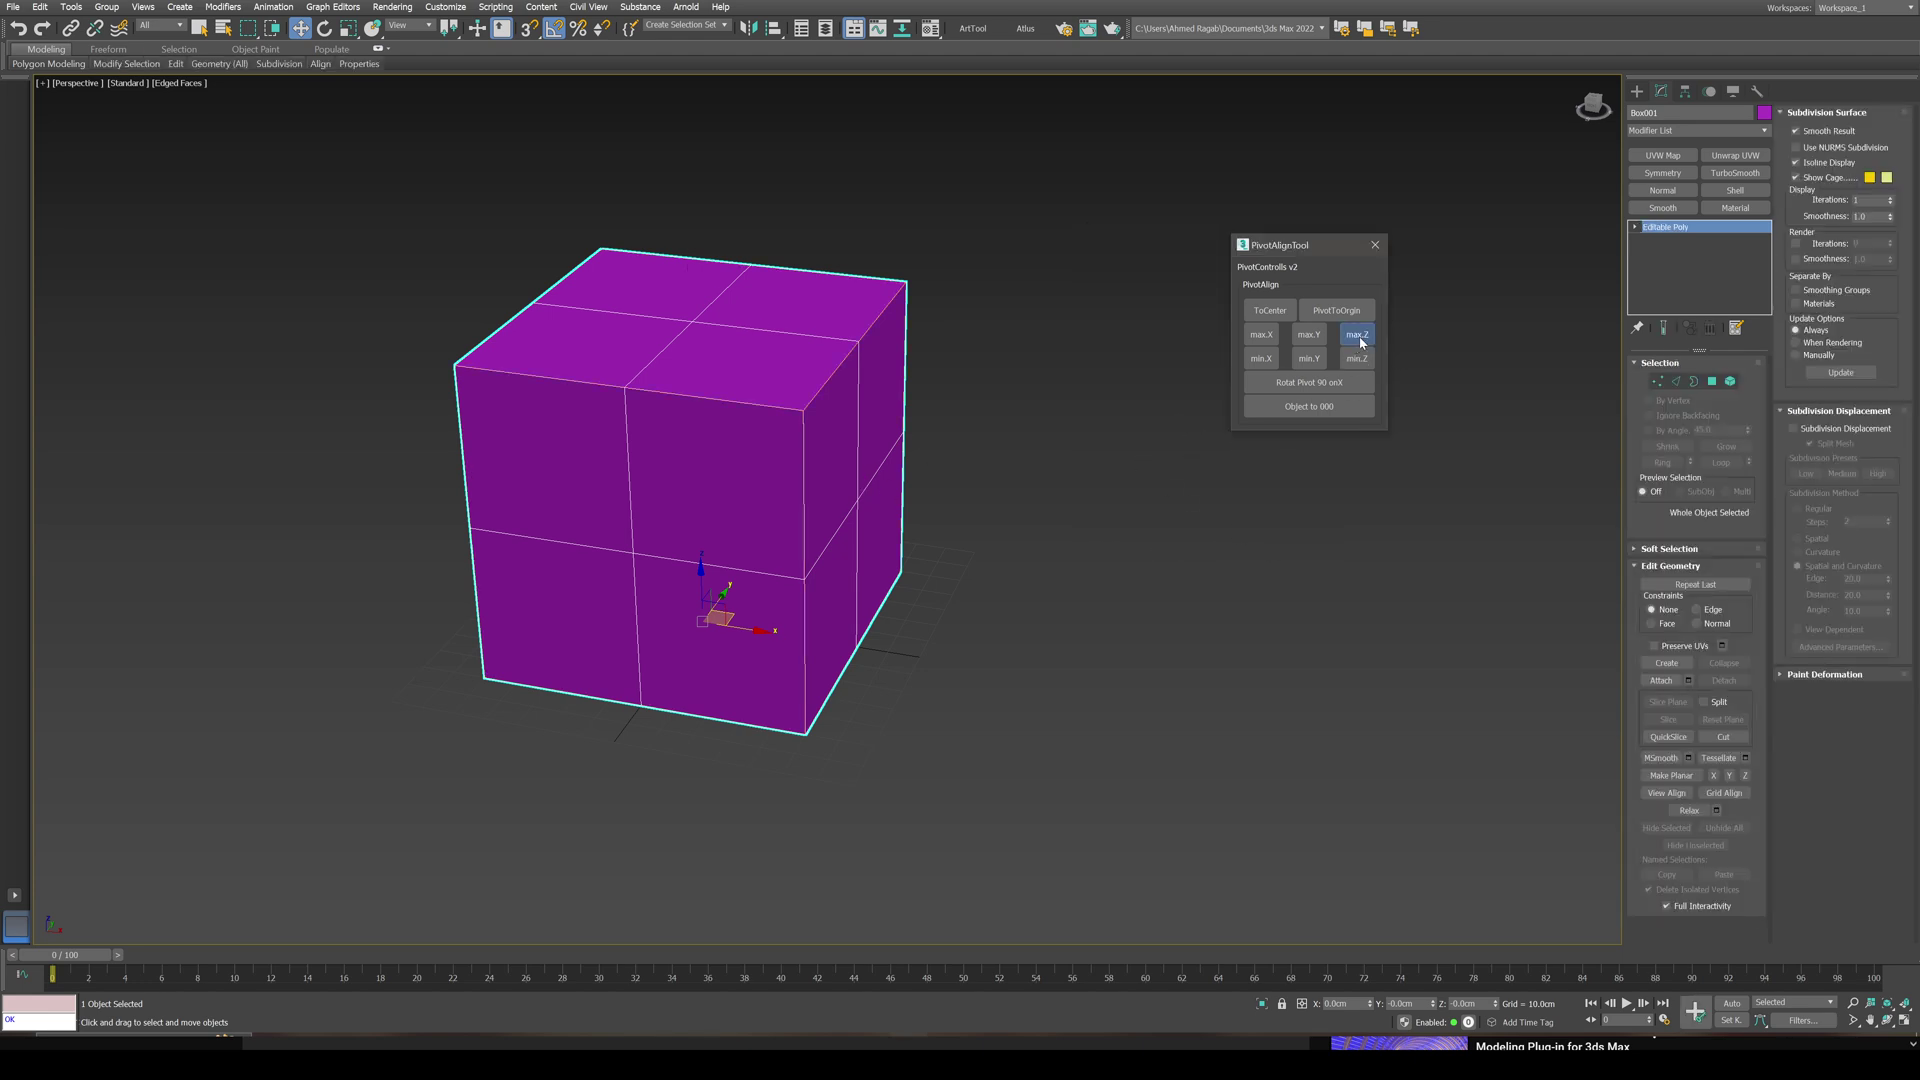
{"action": "middle_click_drag", "start_coordinate": [692, 333], "coordinate": [747, 350]}
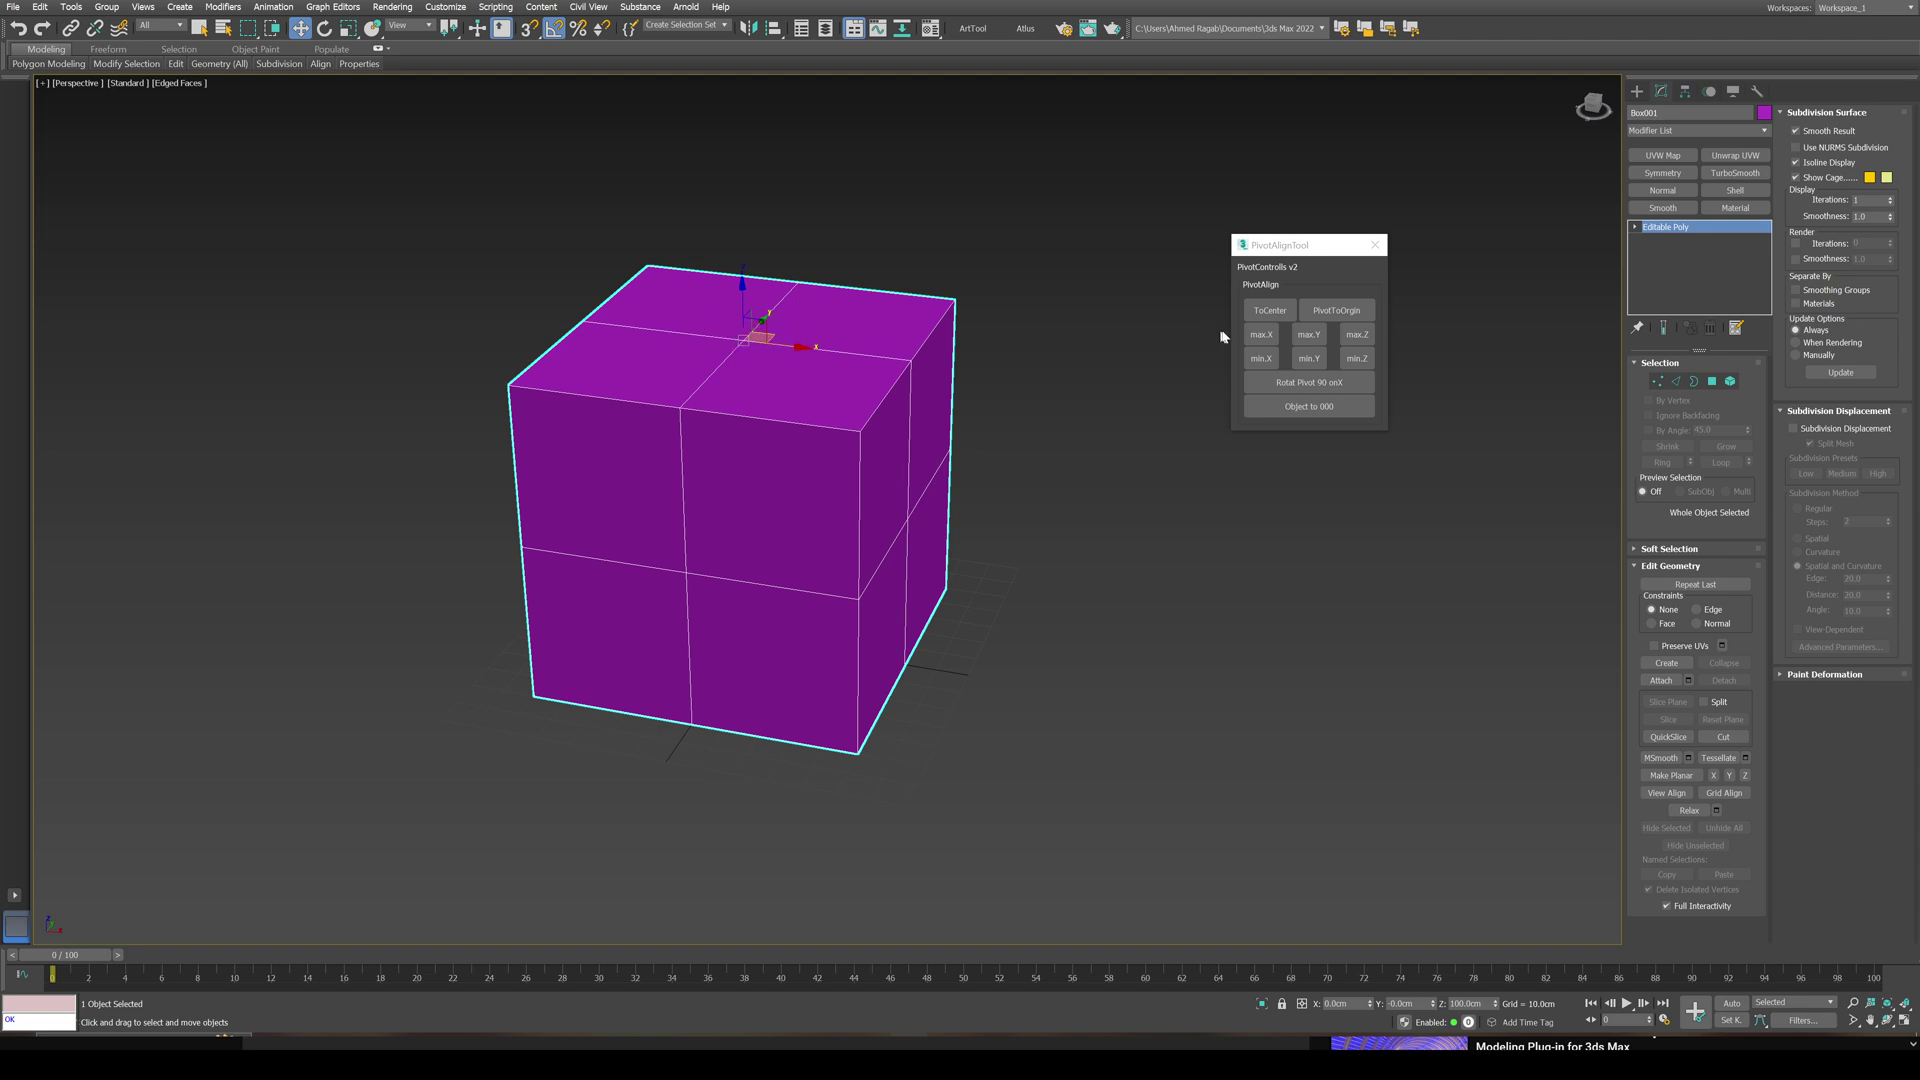
Step: Center the box's pivot, and align it to the minimum Z and minimum X sides
{"action": "left_click", "coordinate": [1270, 310]}
{"action": "middle_click_drag", "start_coordinate": [1097, 358], "coordinate": [987, 363], "text": "alt"}
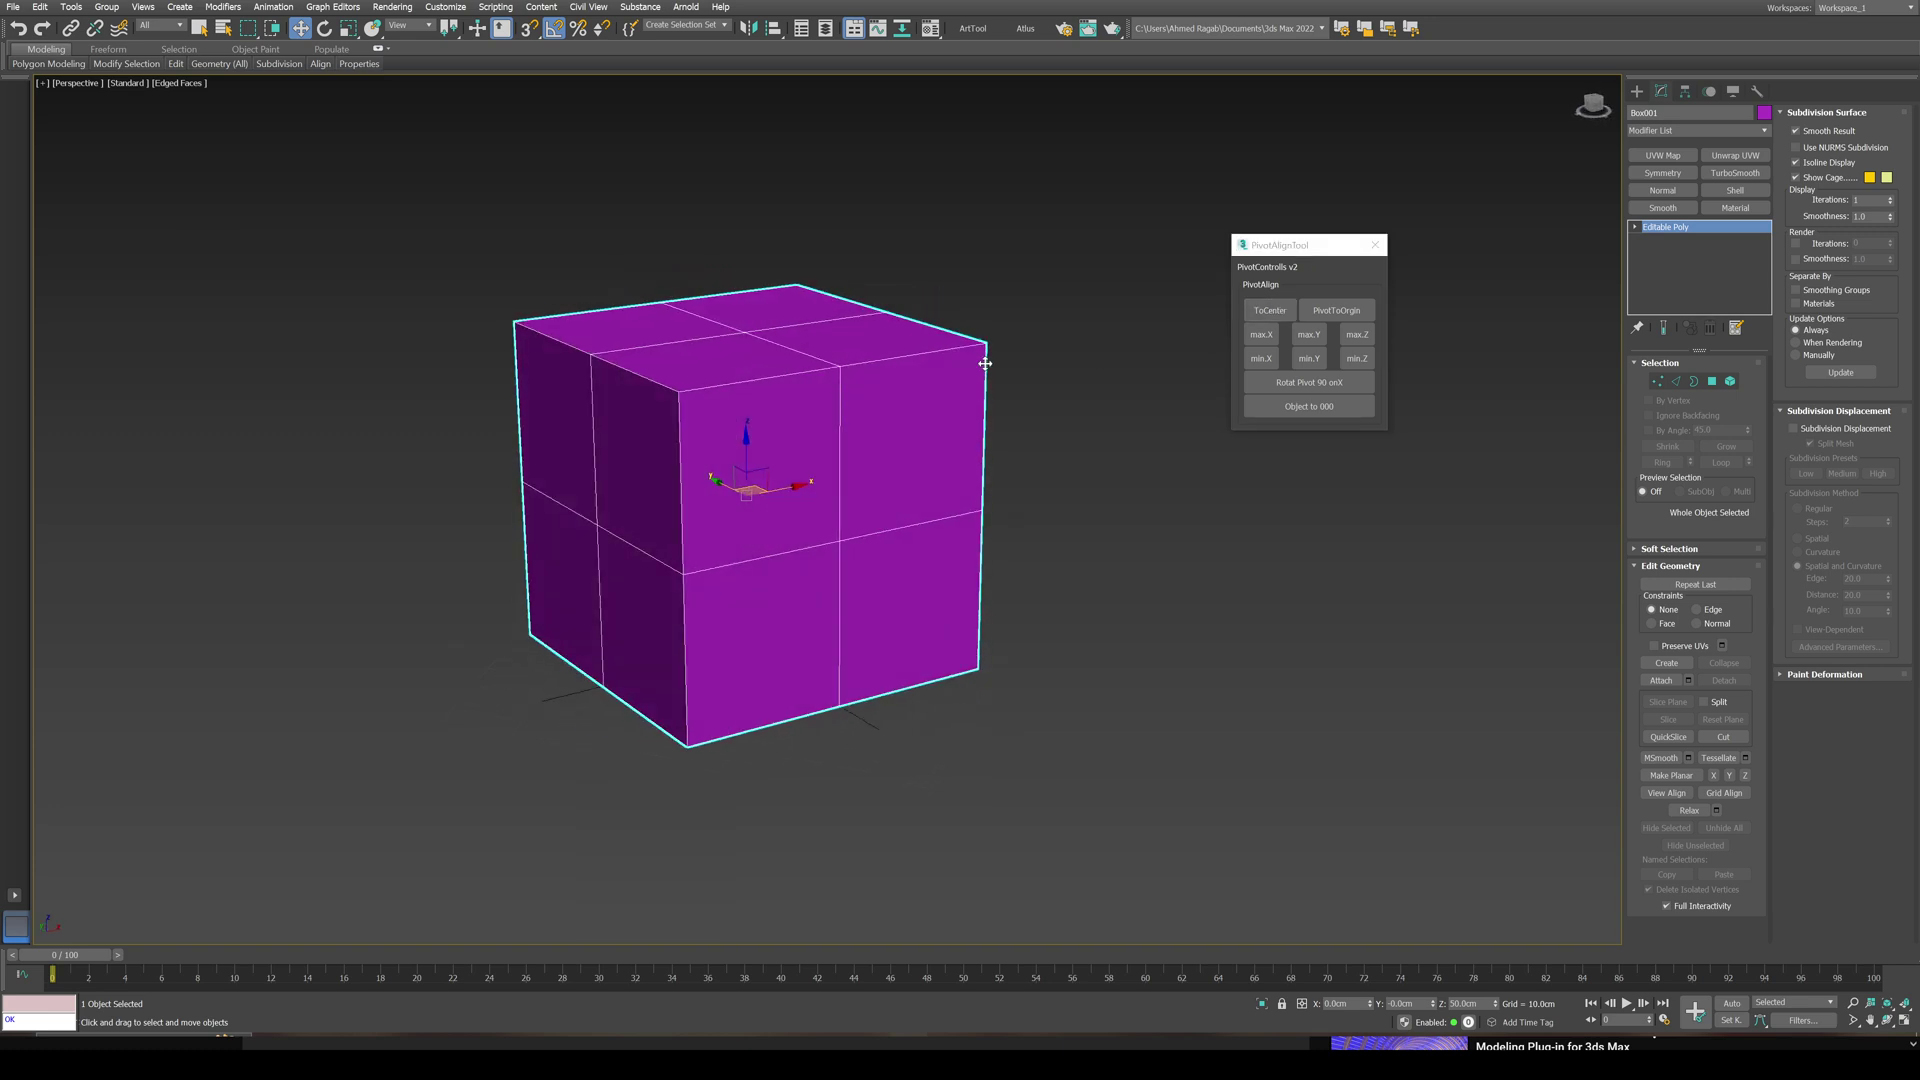
{"action": "left_click", "coordinate": [1357, 359]}
{"action": "left_click", "coordinate": [1262, 359]}
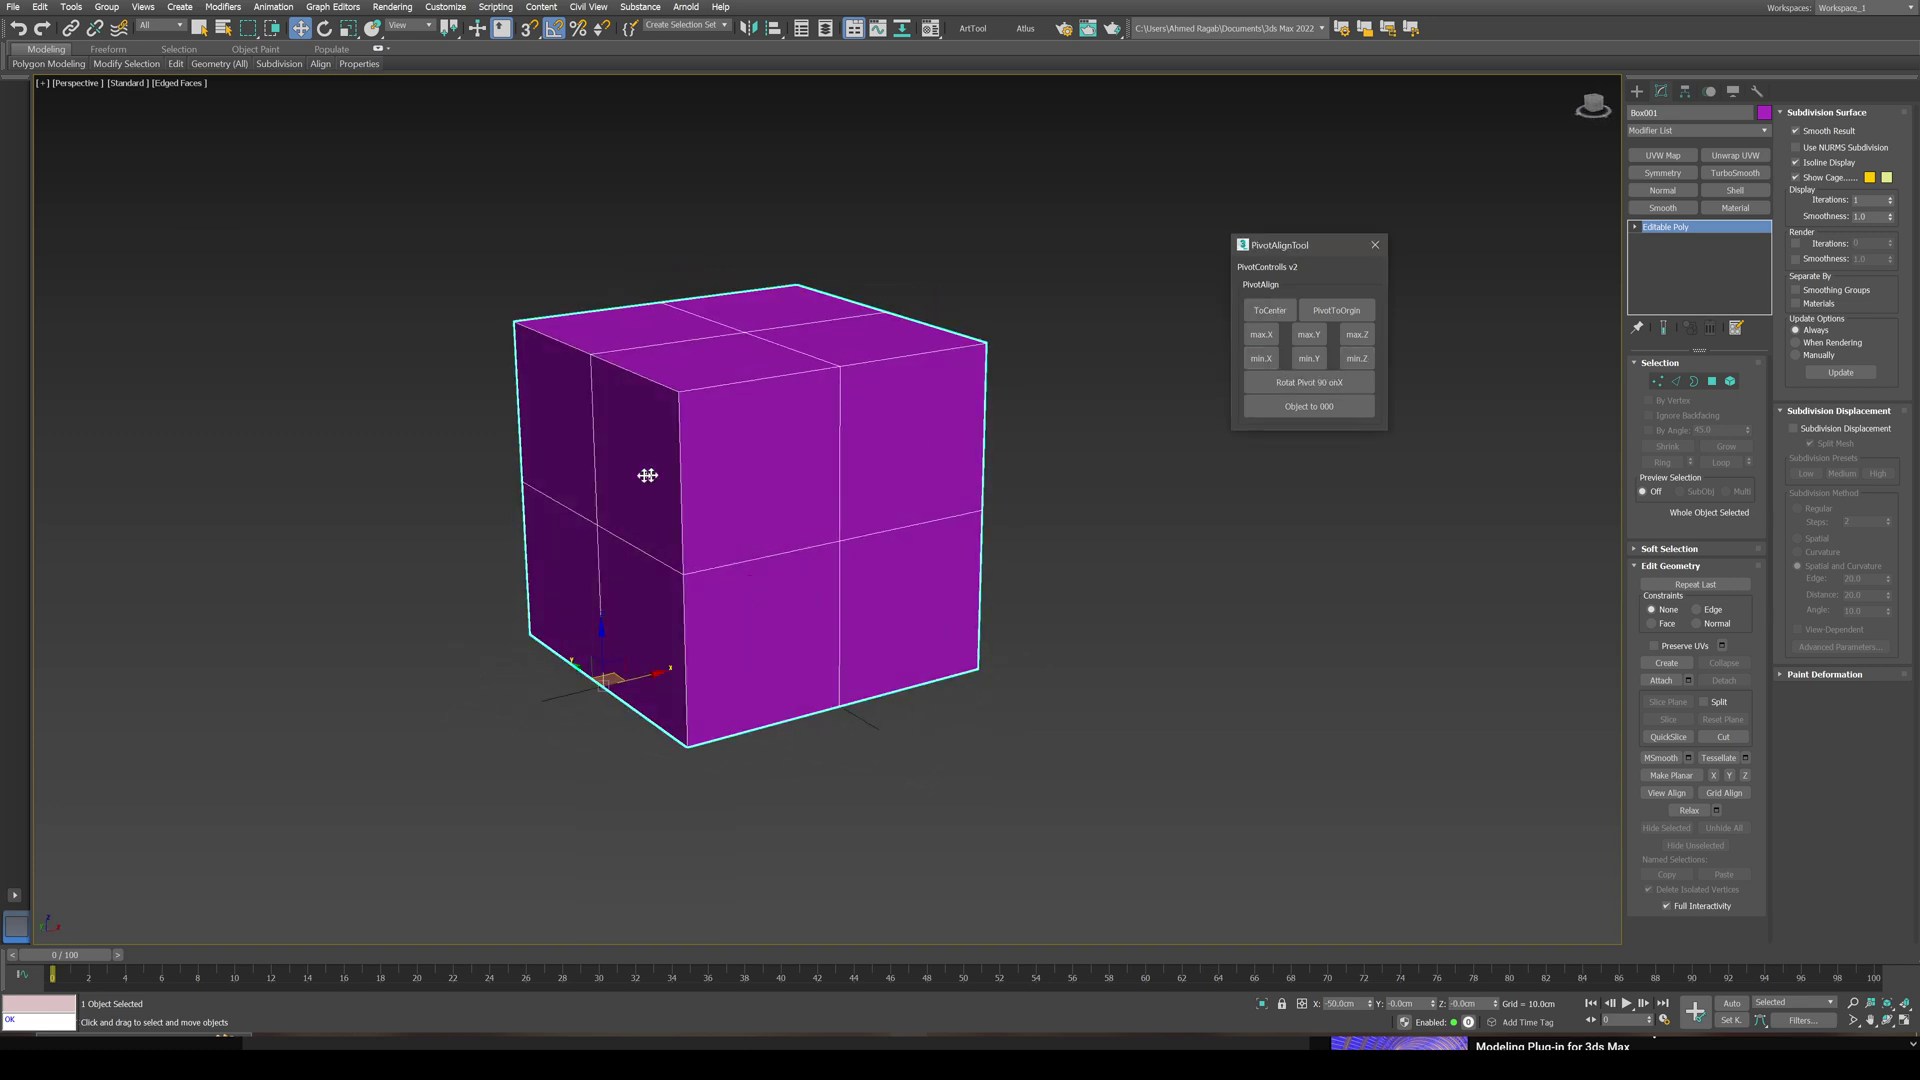
{"action": "middle_click_drag", "start_coordinate": [647, 475], "coordinate": [600, 477], "text": "alt"}
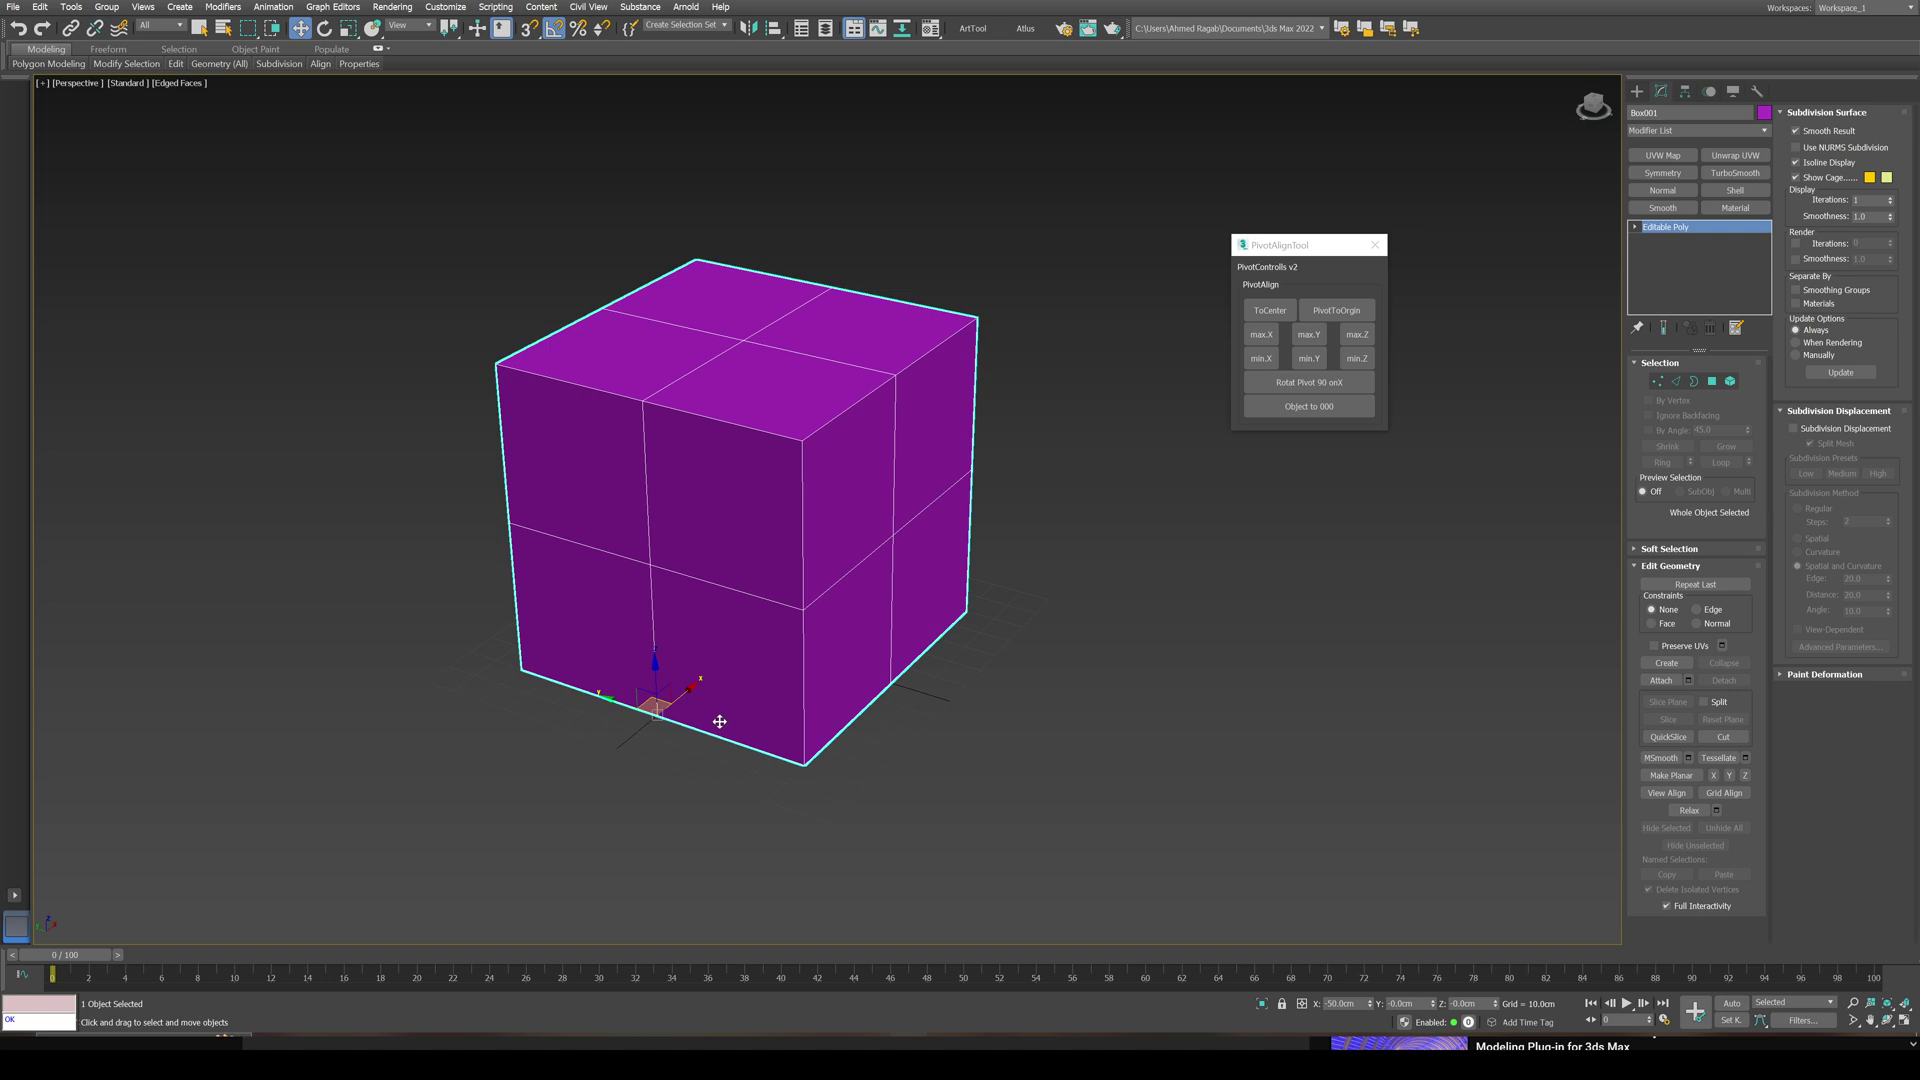
Step: Cycle the pivot through the box's minimum and maximum Y sides and place it at the bottom corner of maximum X and maximum Y
{"action": "left_click", "coordinate": [1314, 362]}
{"action": "left_click", "coordinate": [1311, 338]}
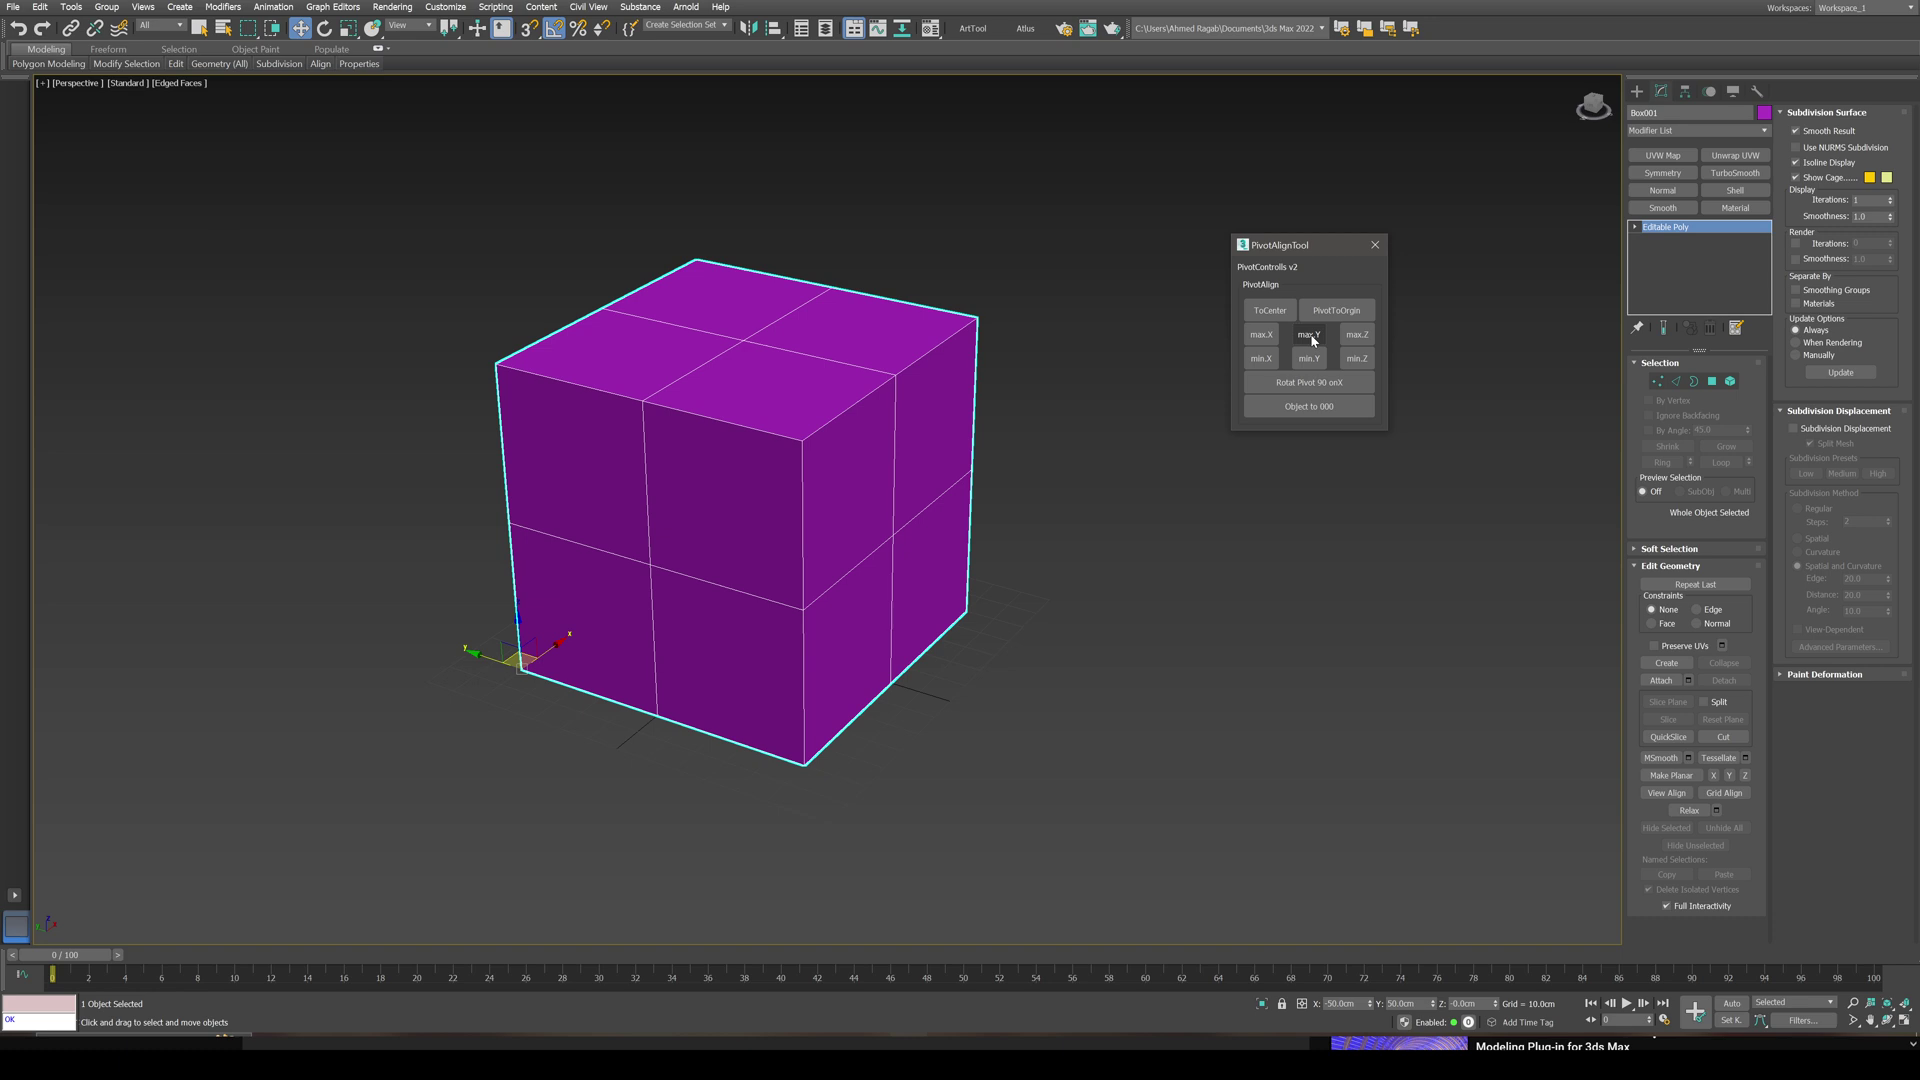
{"action": "left_click", "coordinate": [1262, 338]}
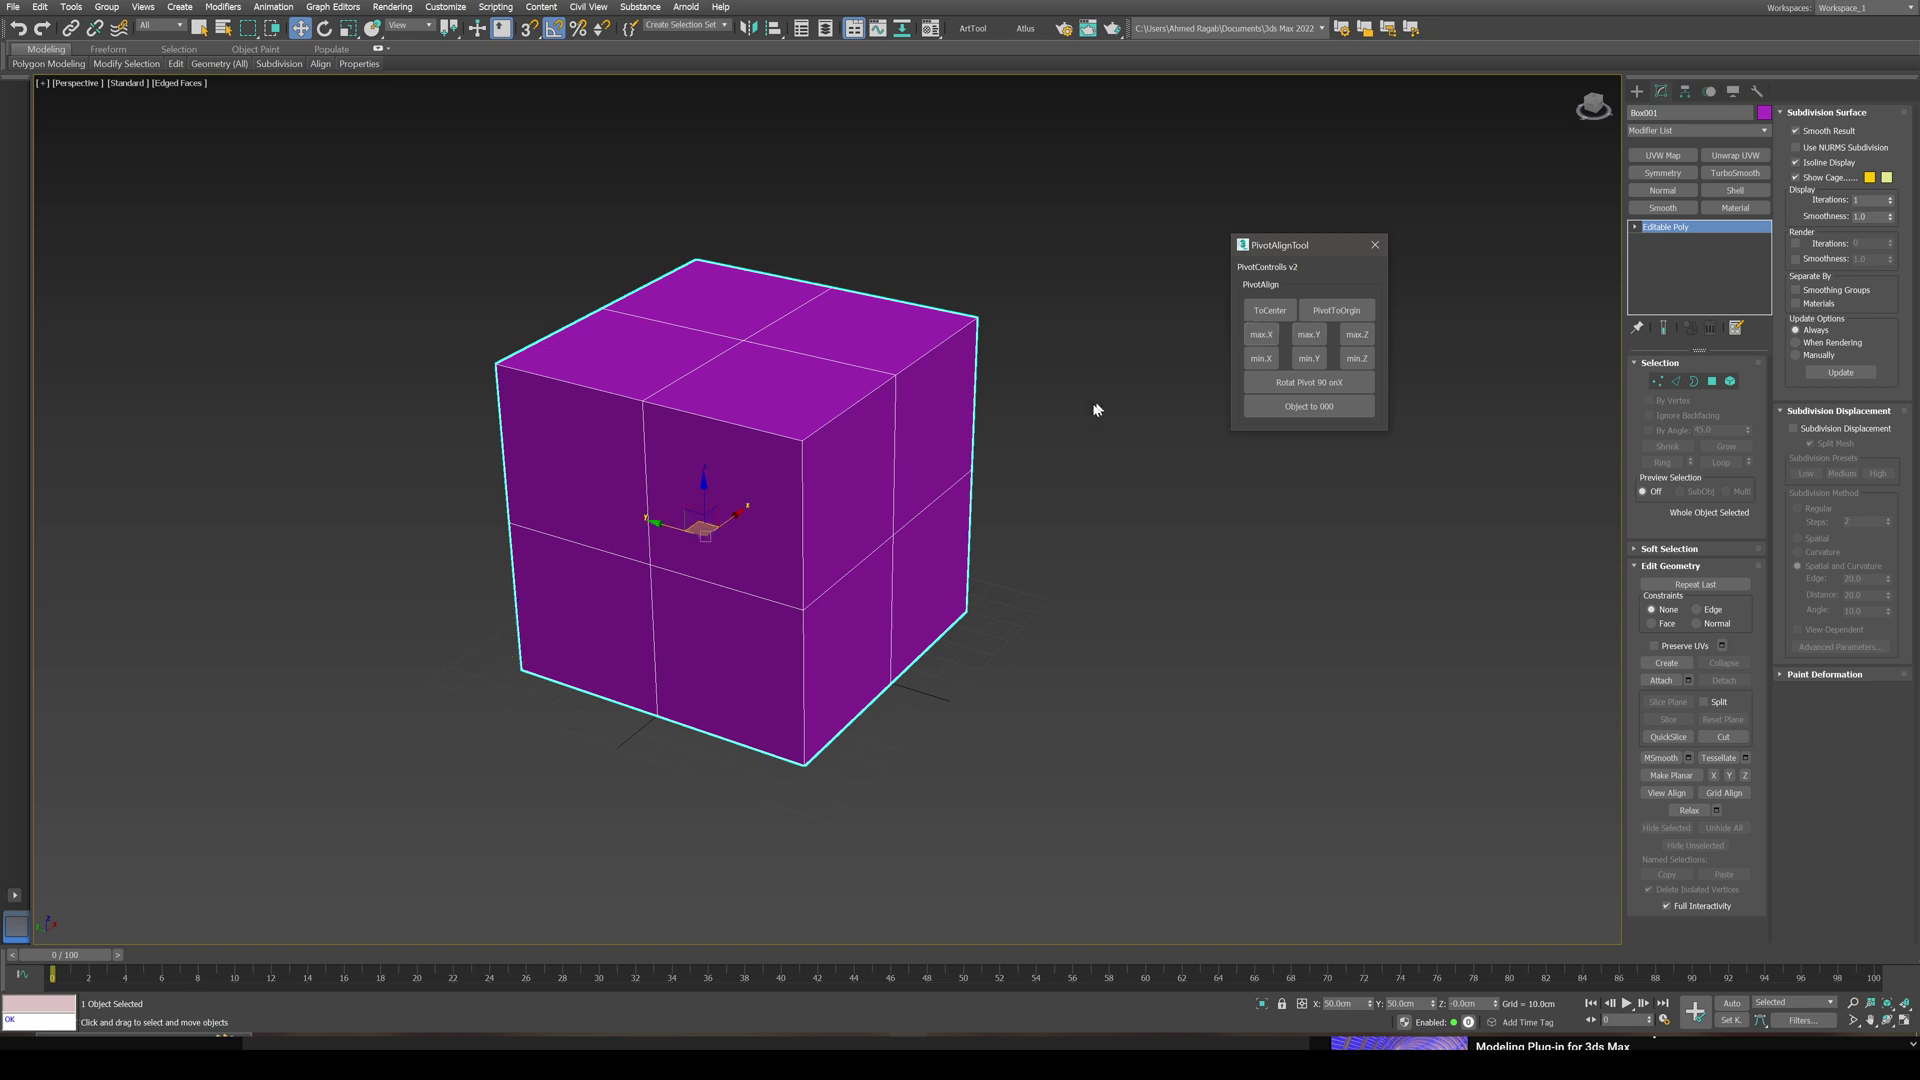
{"action": "middle_click_drag", "start_coordinate": [1097, 411], "coordinate": [916, 598], "text": "alt"}
{"action": "middle_click_drag", "start_coordinate": [871, 757], "coordinate": [999, 565], "text": "alt"}
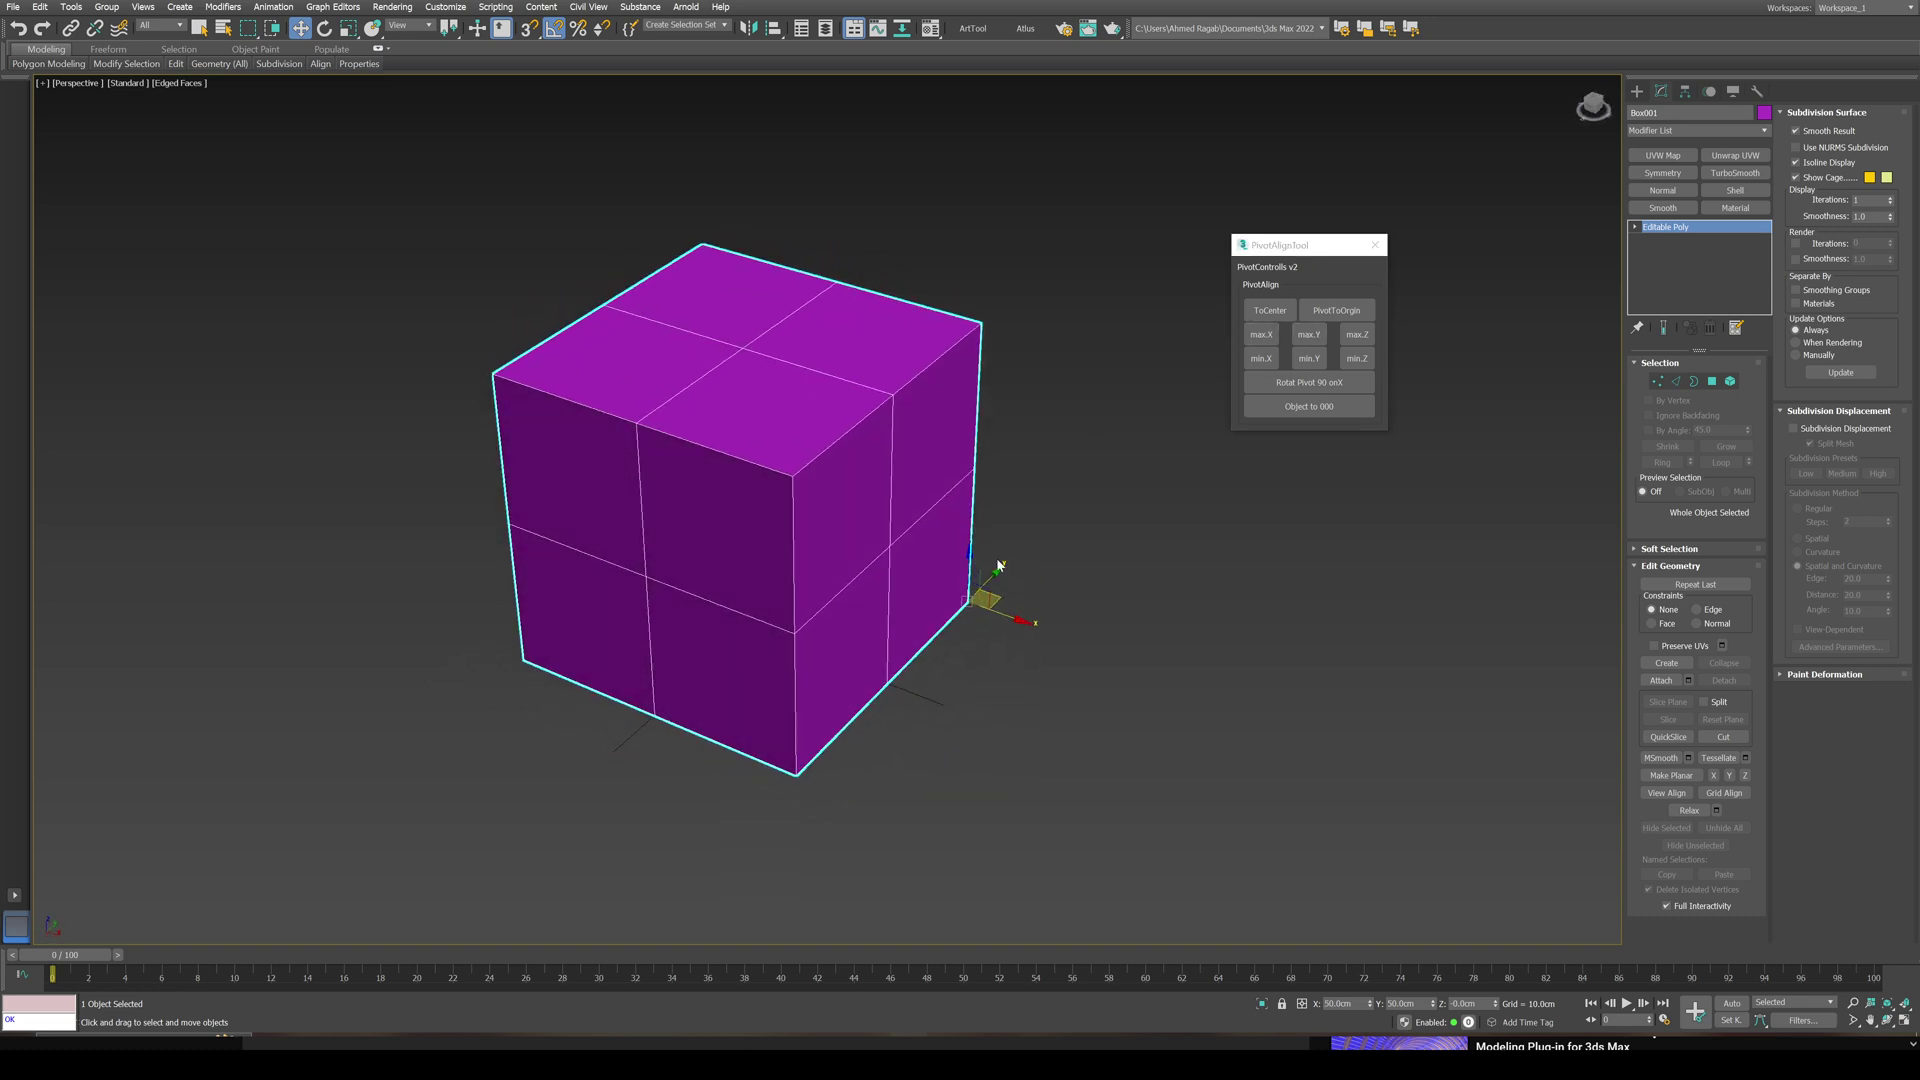
{"action": "left_click", "coordinate": [1309, 358]}
{"action": "middle_click_drag", "start_coordinate": [1033, 663], "coordinate": [947, 575], "text": "alt"}
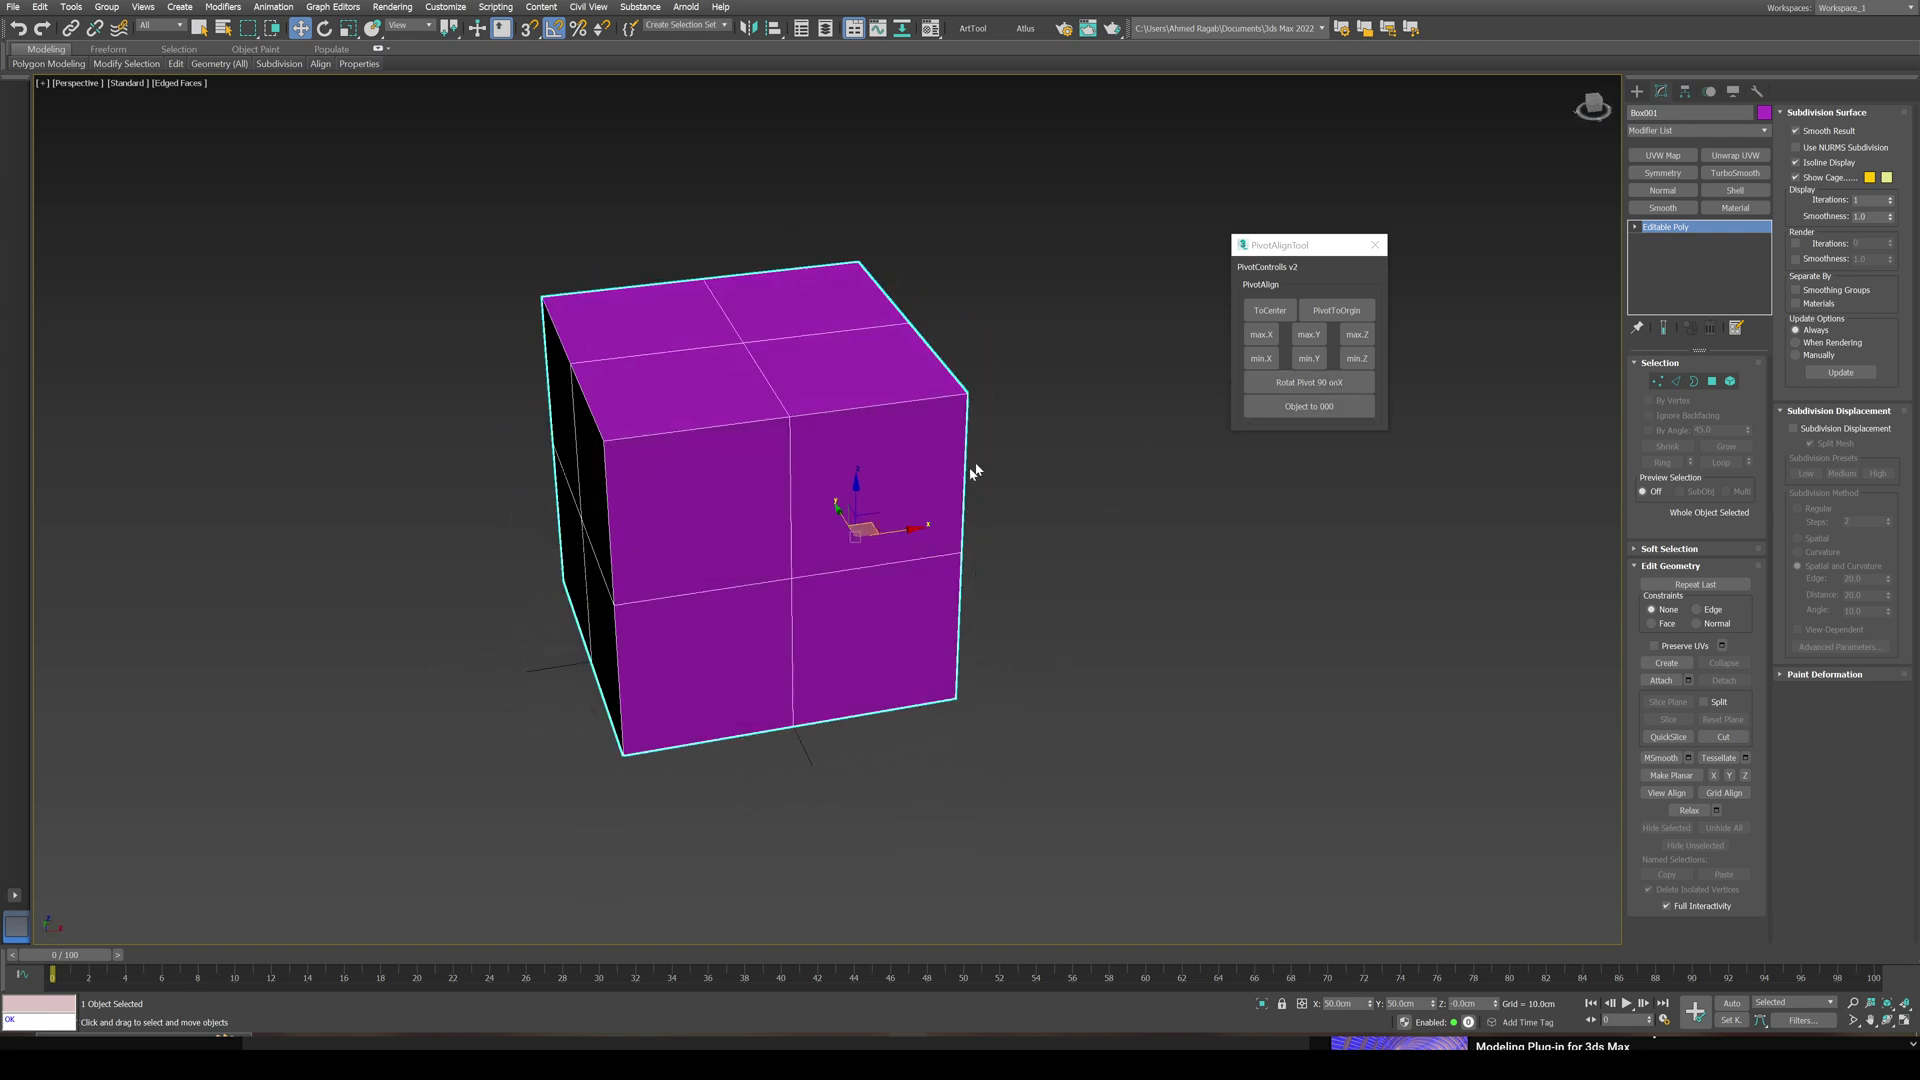
Step: Move the box along the X axis away from the grid origin, to about X 276 cm
{"action": "left_click_drag", "start_coordinate": [898, 527], "coordinate": [1279, 502]}
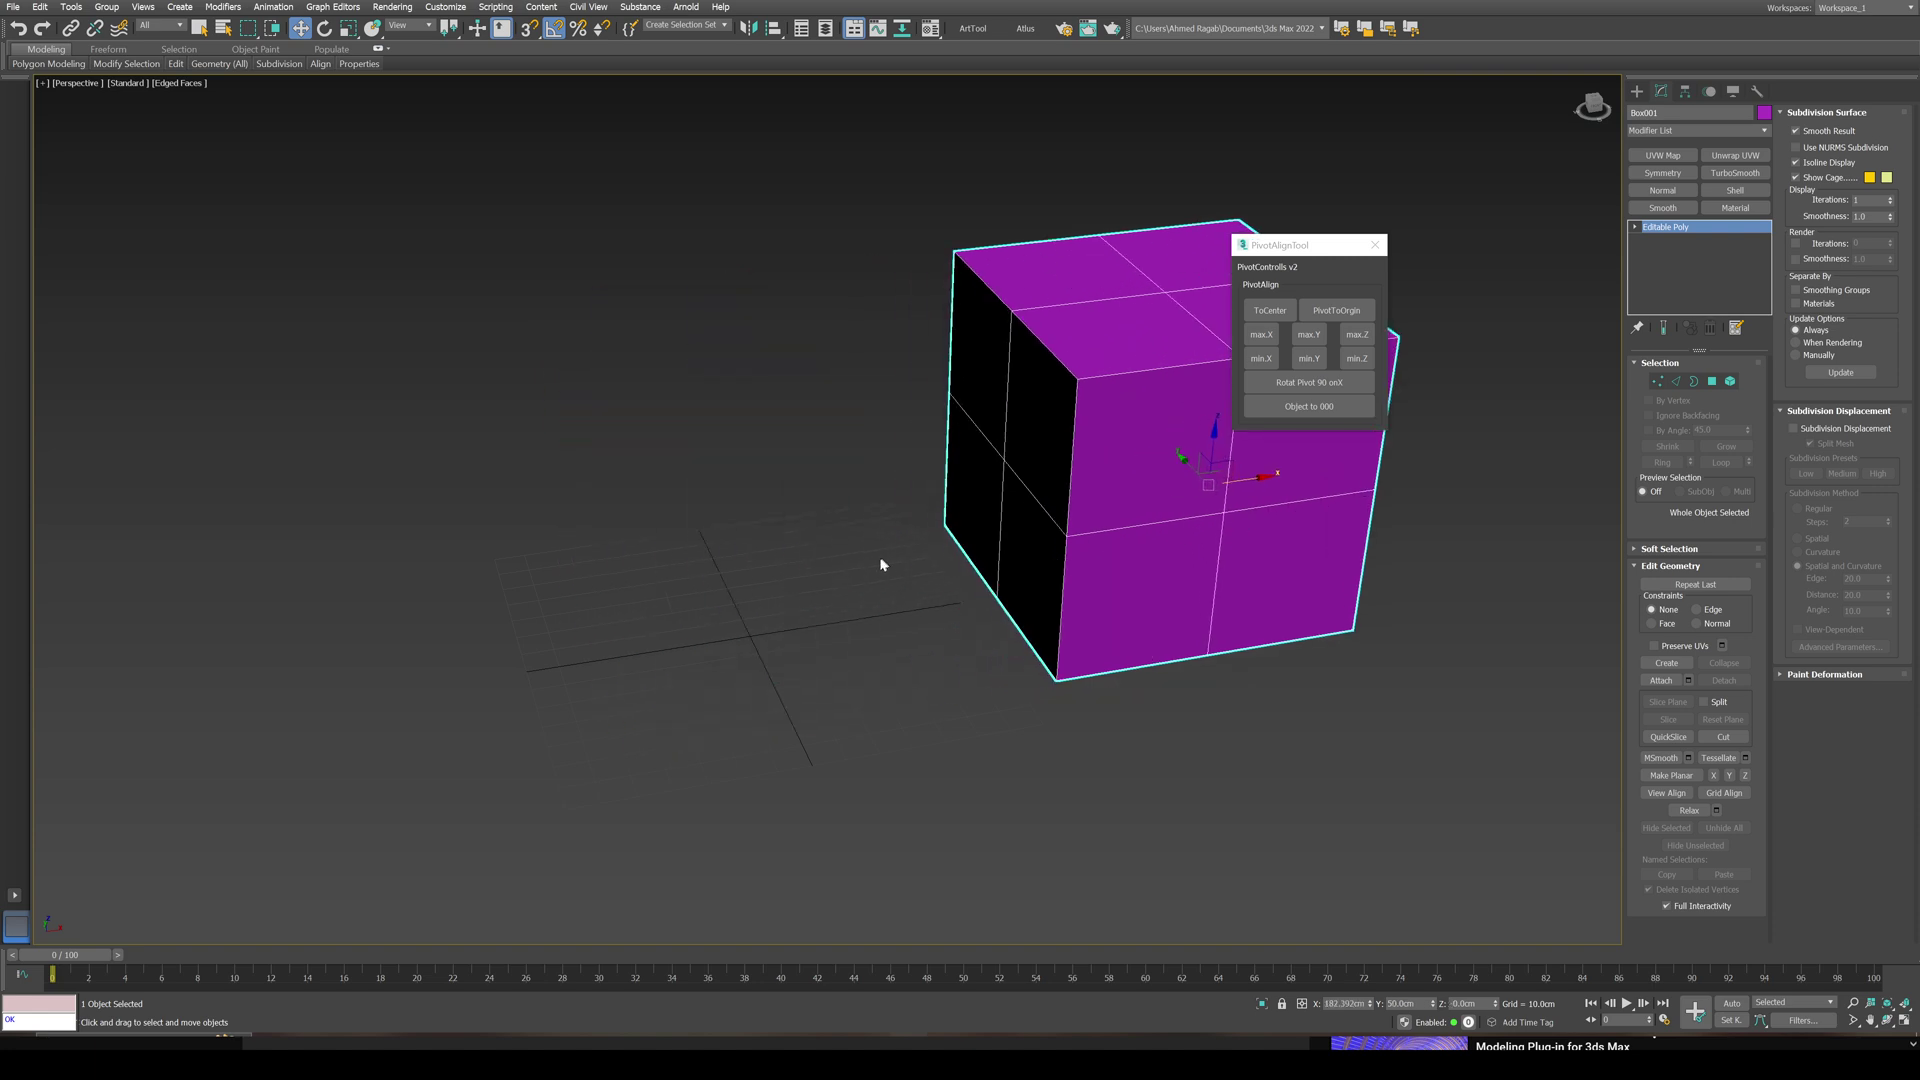
{"action": "middle_click_drag", "start_coordinate": [878, 566], "coordinate": [688, 583]}
{"action": "scroll", "coordinate": [688, 582], "scroll_direction": "down", "scroll_amount": 4}
{"action": "left_click_drag", "start_coordinate": [885, 542], "coordinate": [993, 535]}
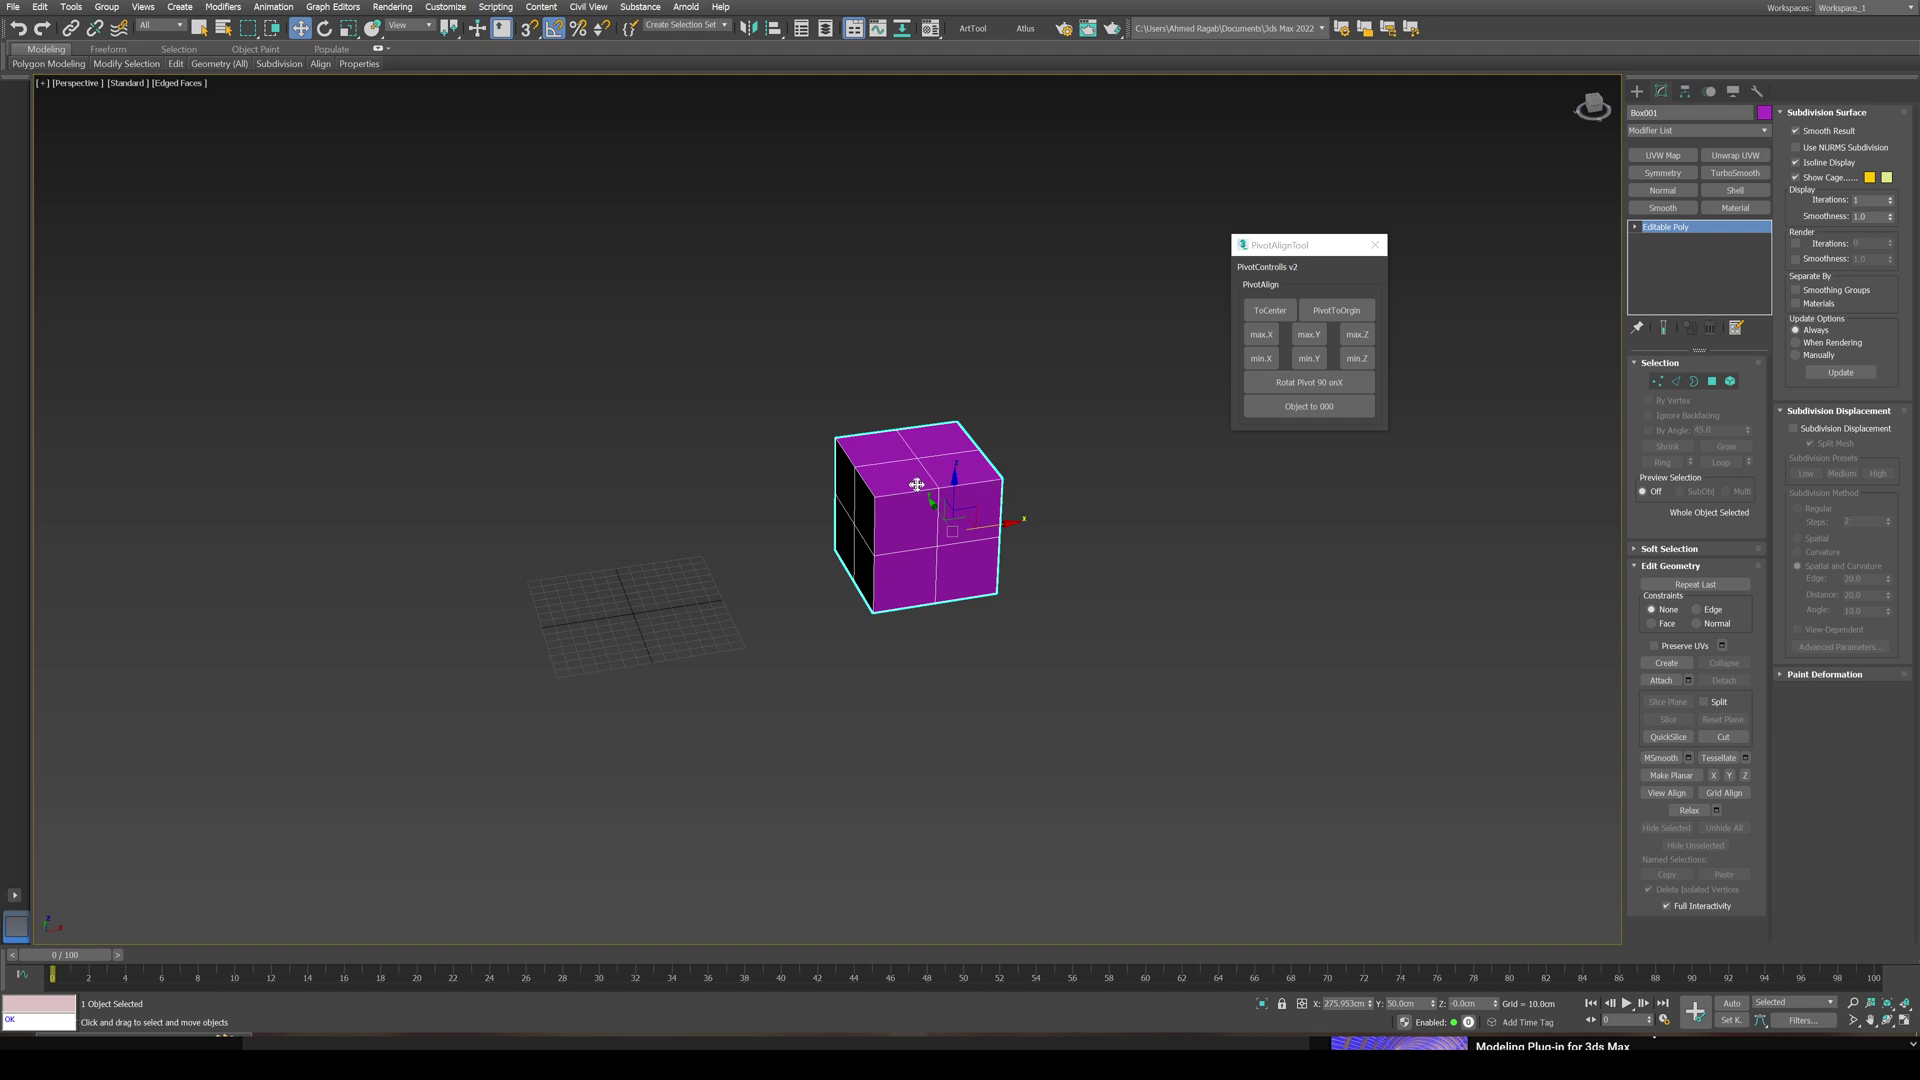
Step: Reselect the moved box, return its pivot to the object's center and align it to the minimum Z side
{"action": "left_click", "coordinate": [1034, 414]}
{"action": "left_click", "coordinate": [946, 498]}
{"action": "middle_click_drag", "start_coordinate": [937, 538], "coordinate": [1018, 521]}
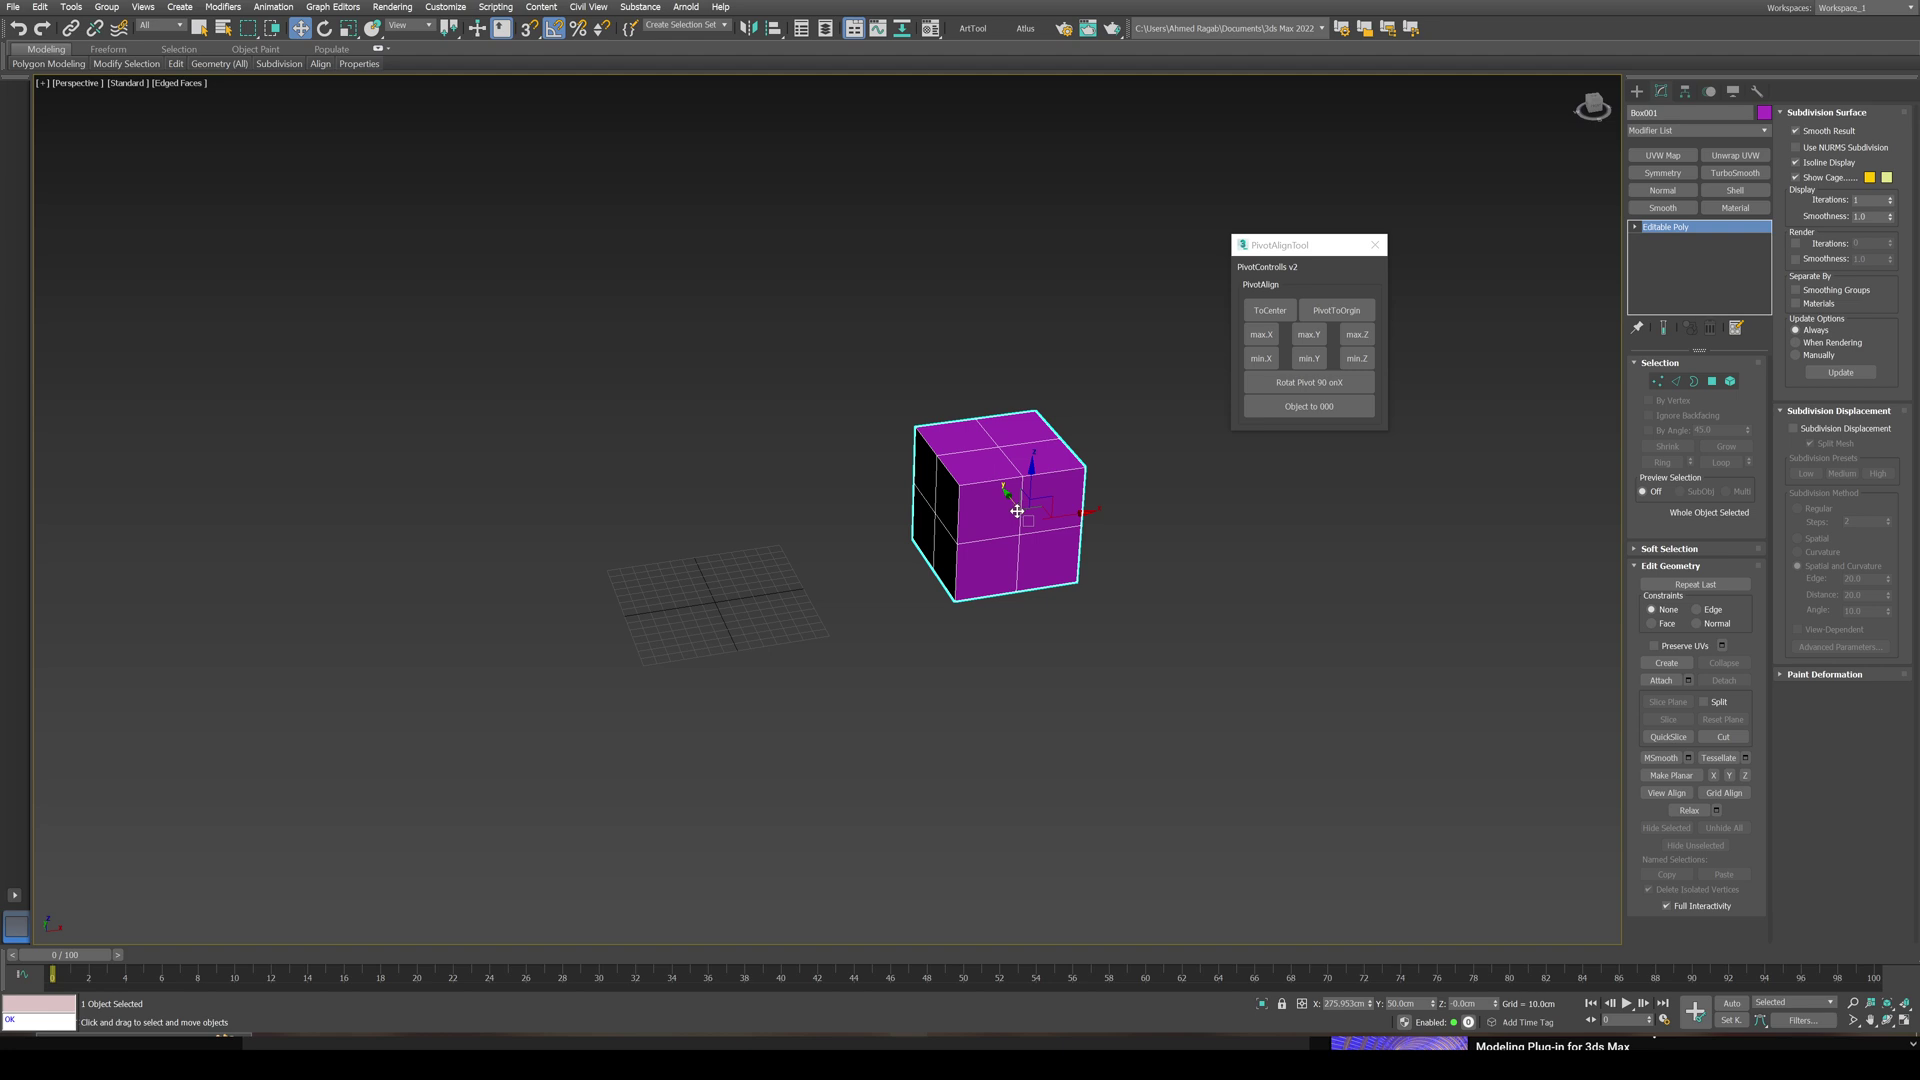
{"action": "middle_click_drag", "start_coordinate": [1024, 495], "coordinate": [989, 513]}
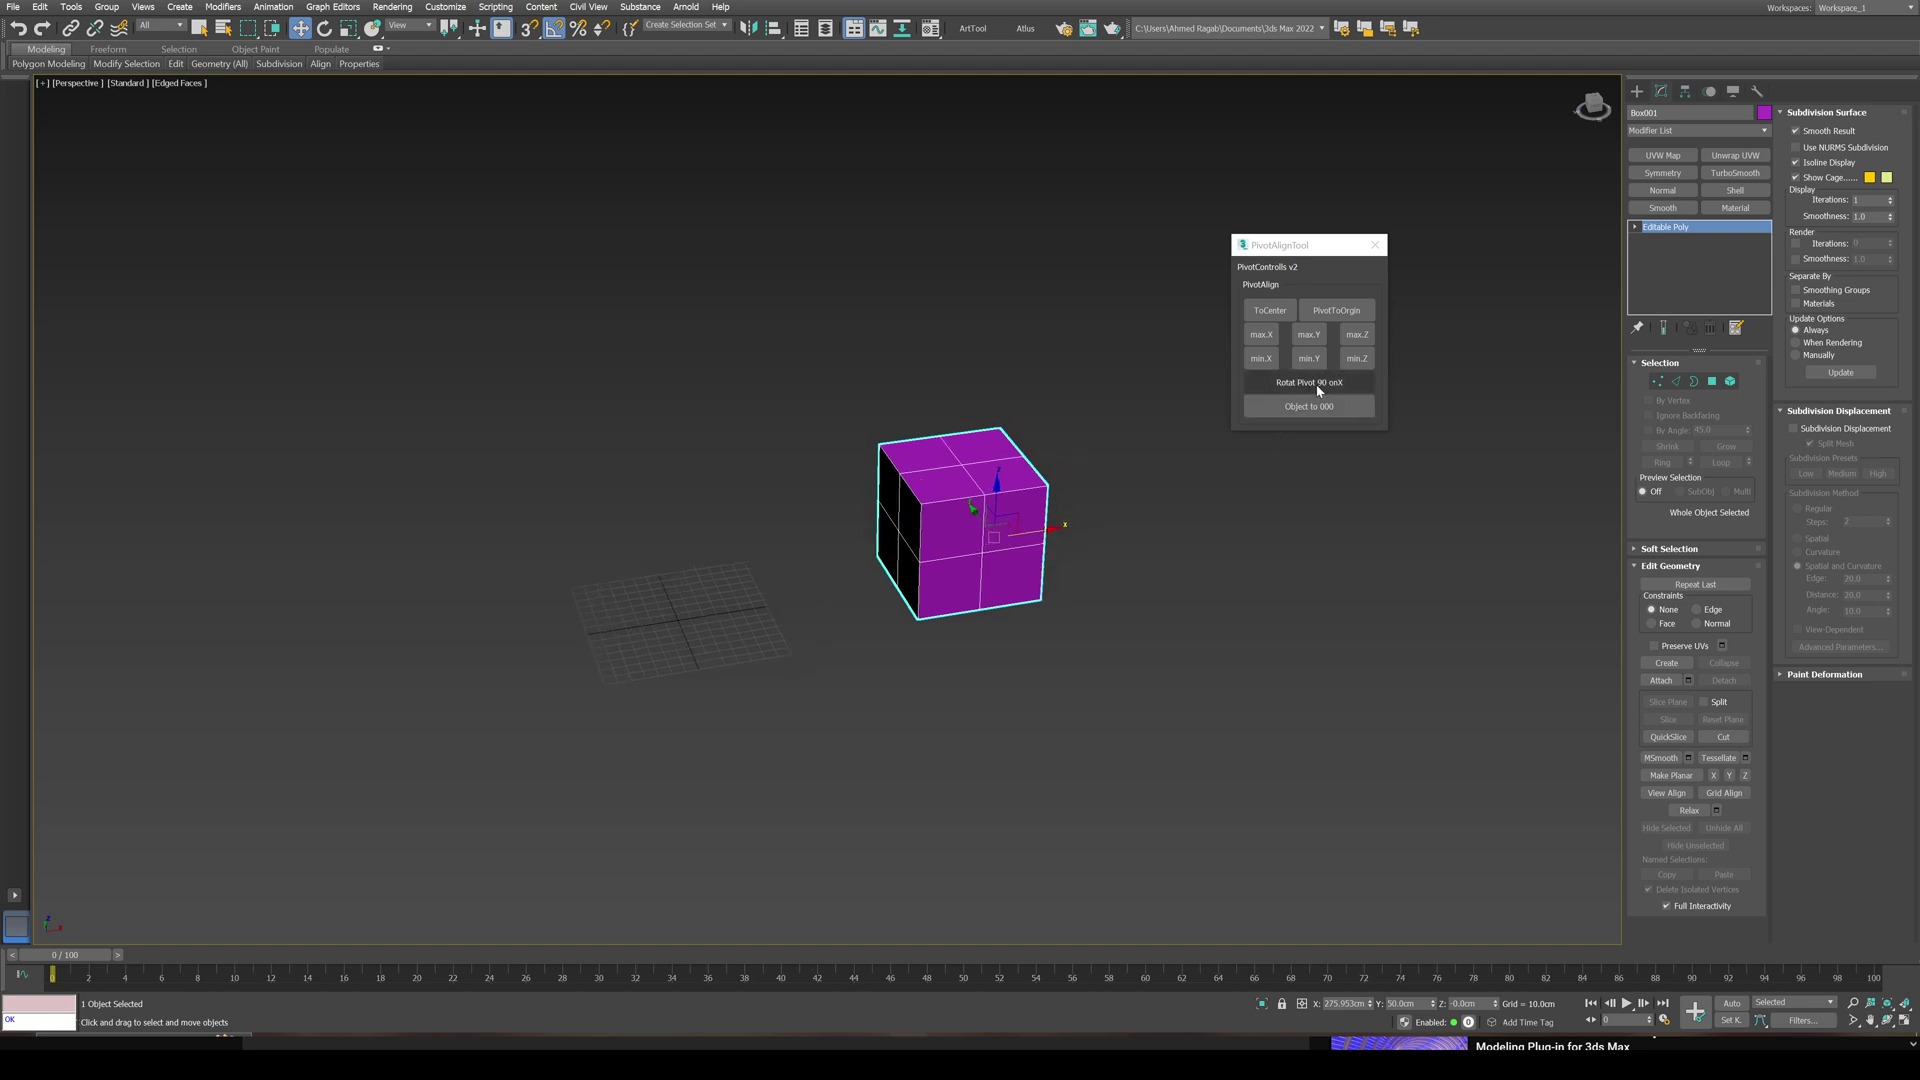
{"action": "left_click", "coordinate": [1264, 311]}
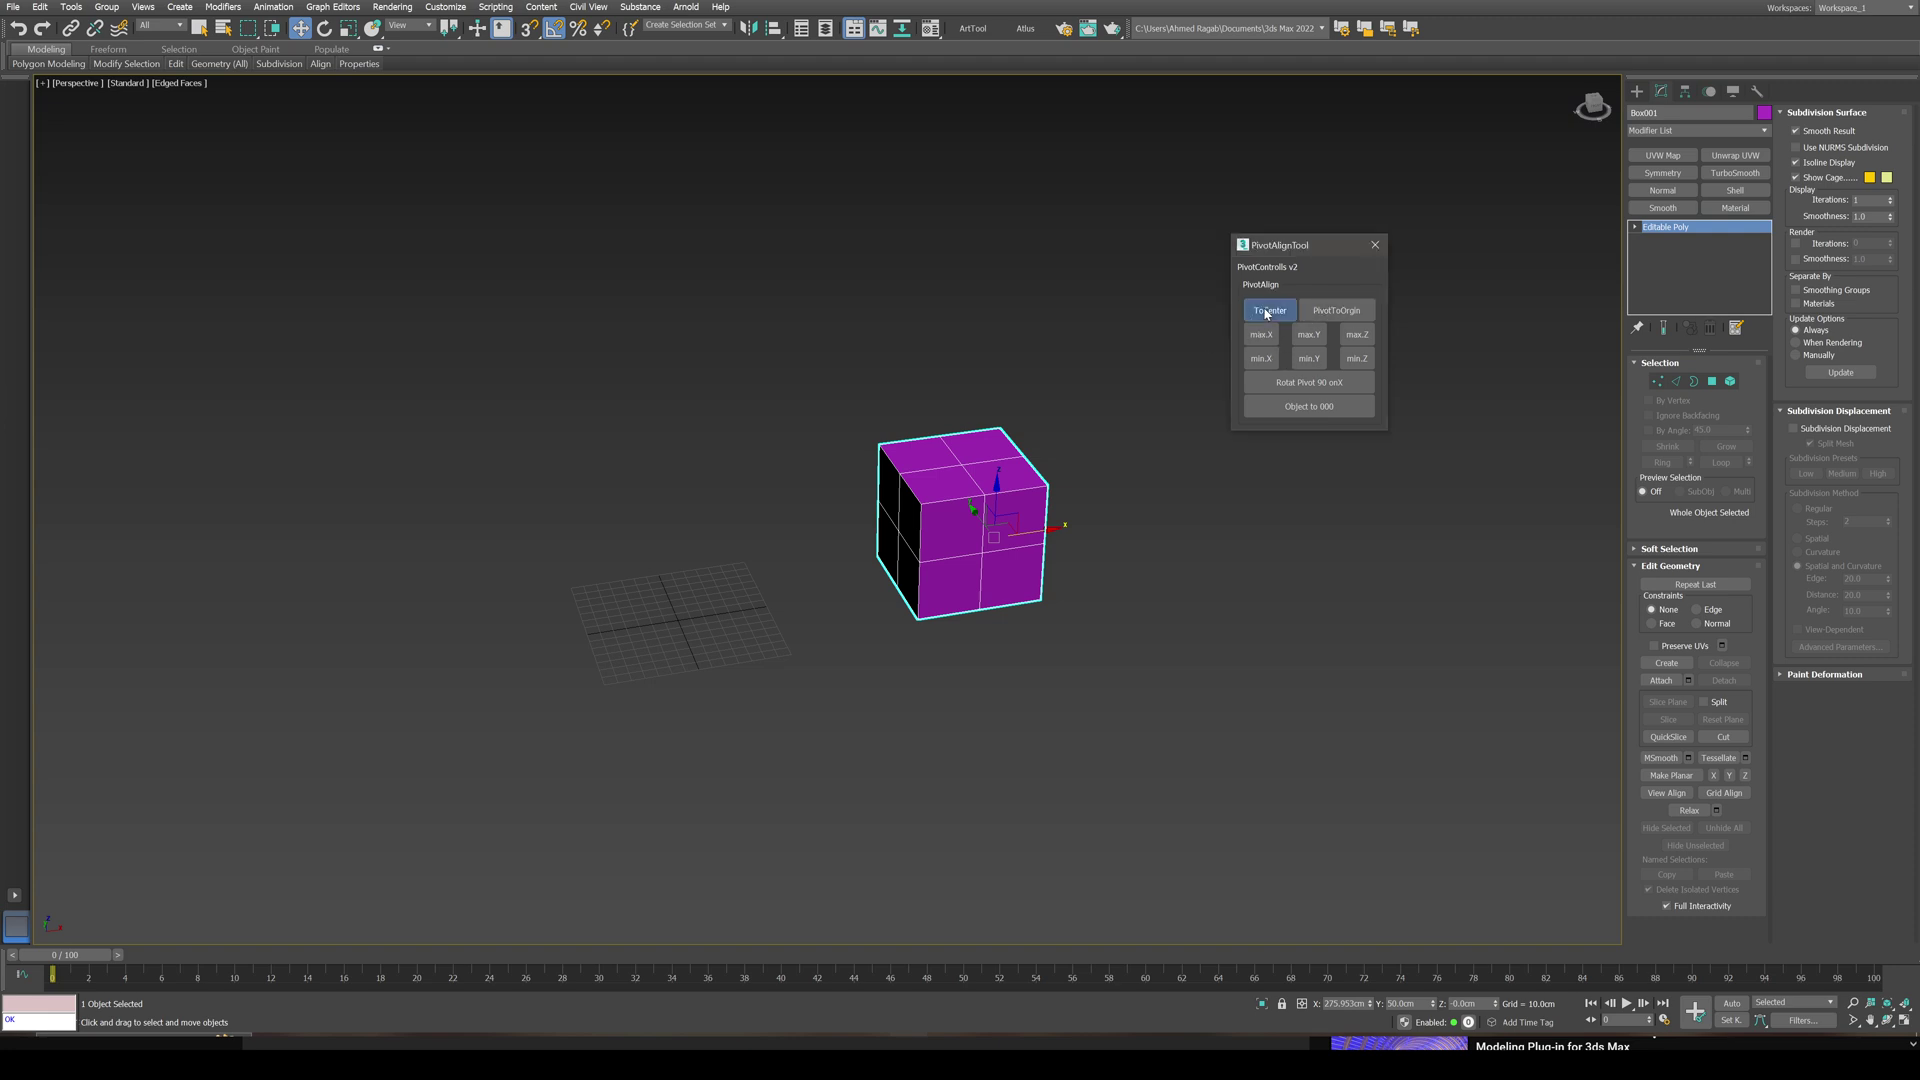
{"action": "left_click", "coordinate": [1368, 360]}
{"action": "middle_click_drag", "start_coordinate": [898, 586], "coordinate": [835, 586]}
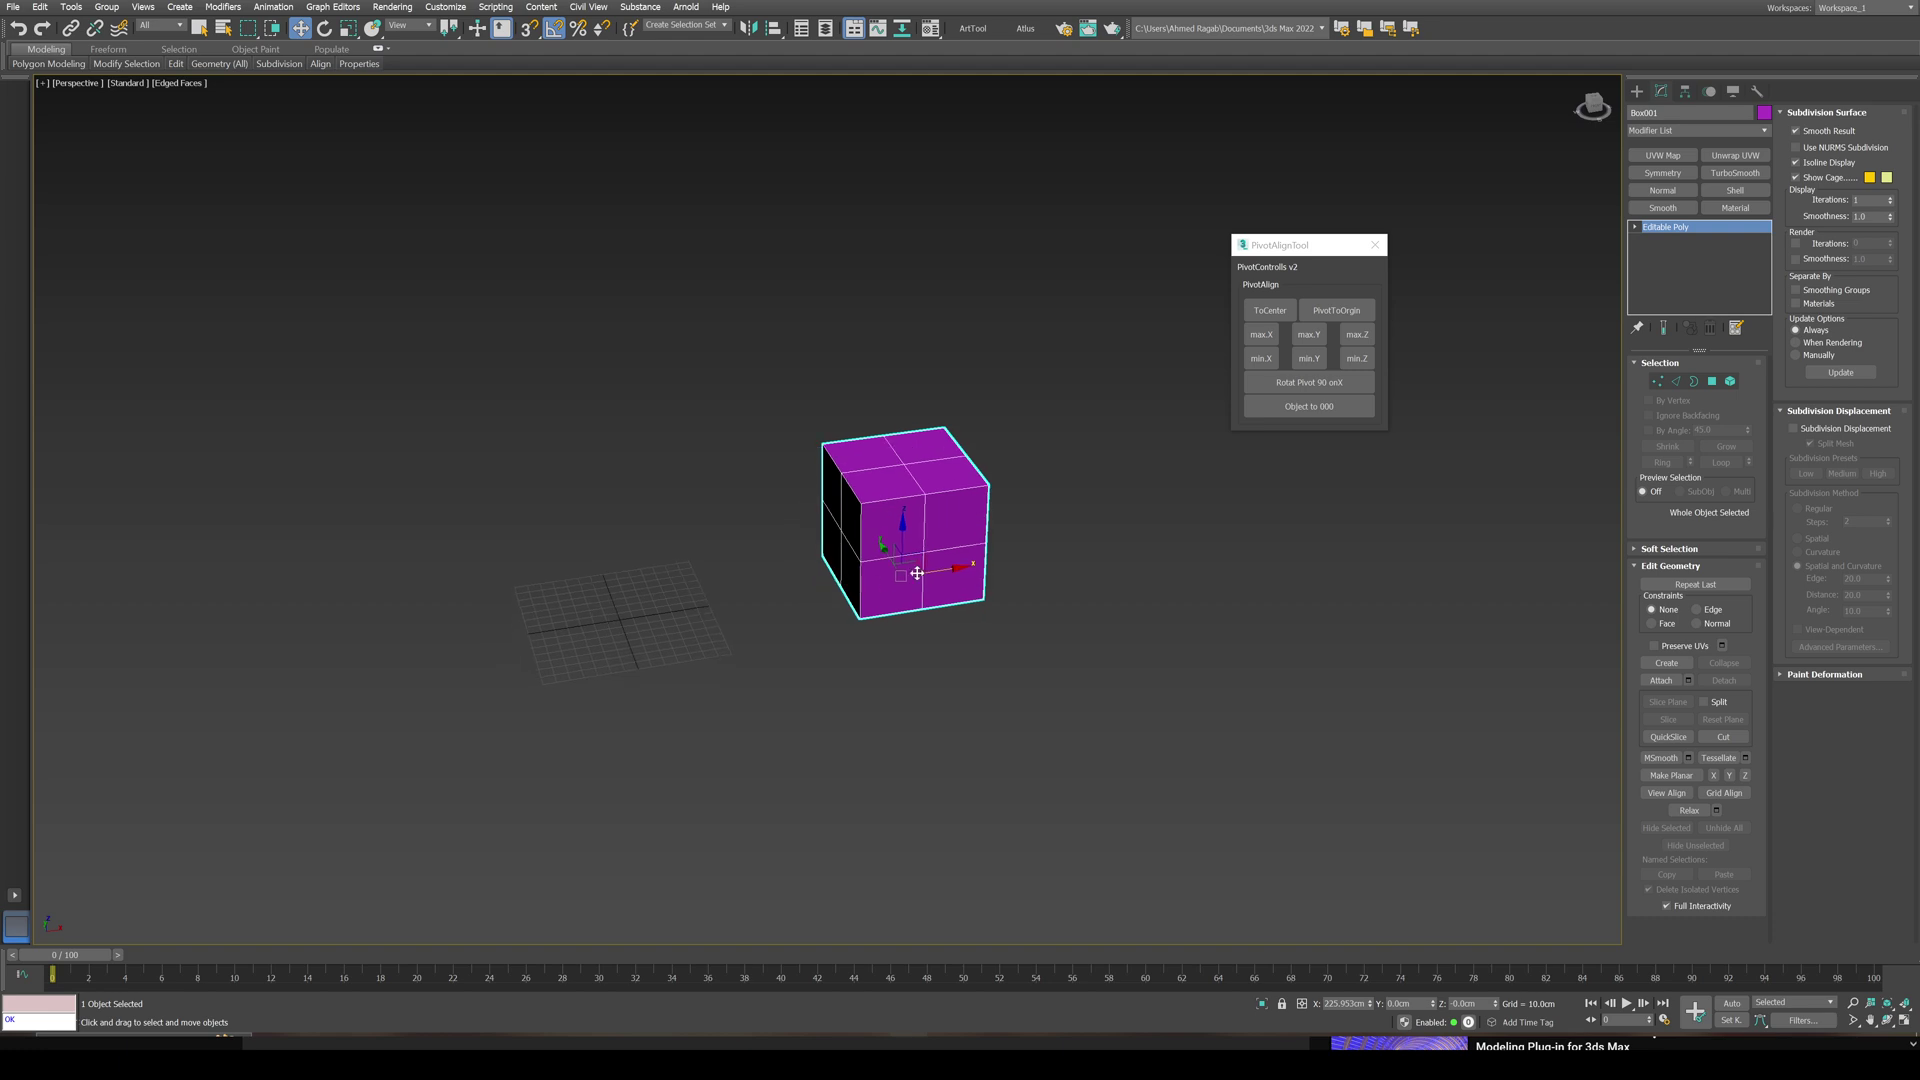
{"action": "scroll", "coordinate": [917, 573], "scroll_direction": "up", "scroll_amount": 3}
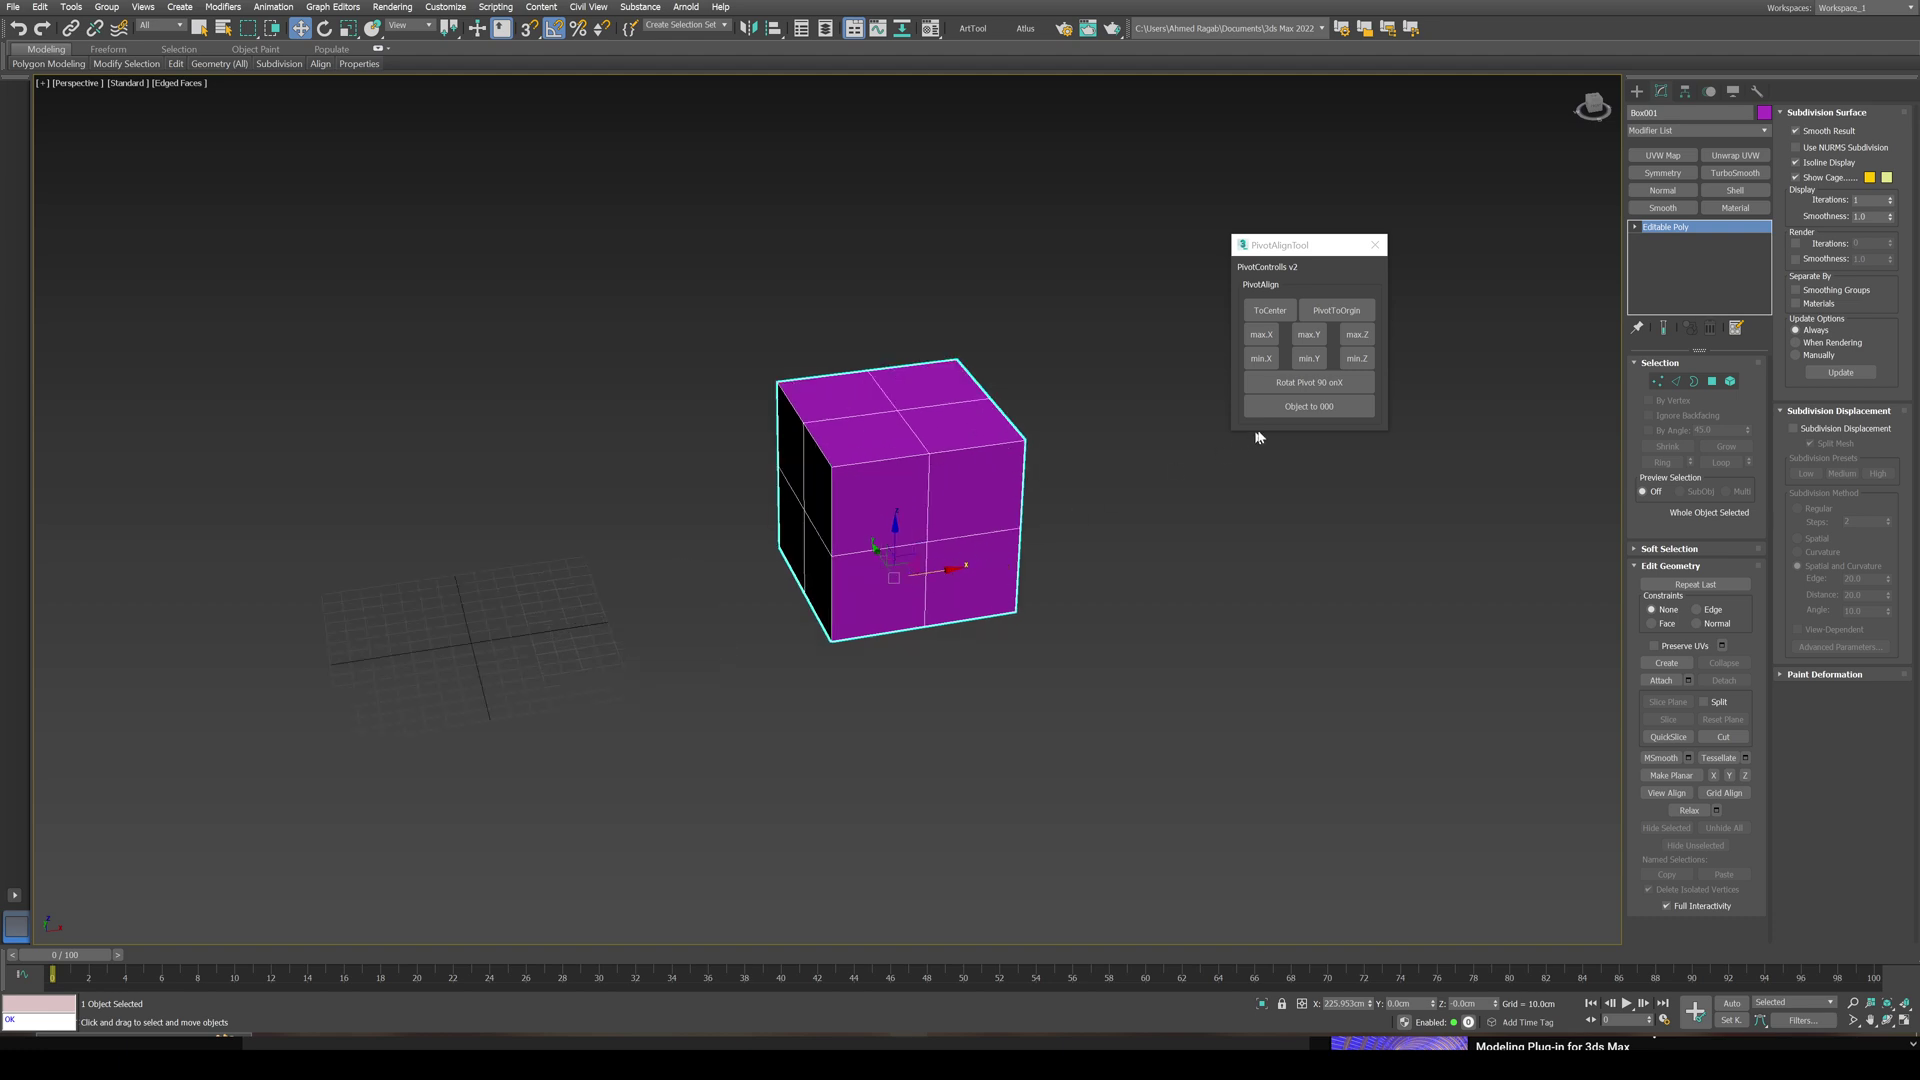
Step: Rotate the box's pivot by 90 units and inspect the pivot from several sides with the Rotate and Move gizmos
{"action": "left_click", "coordinate": [1326, 384]}
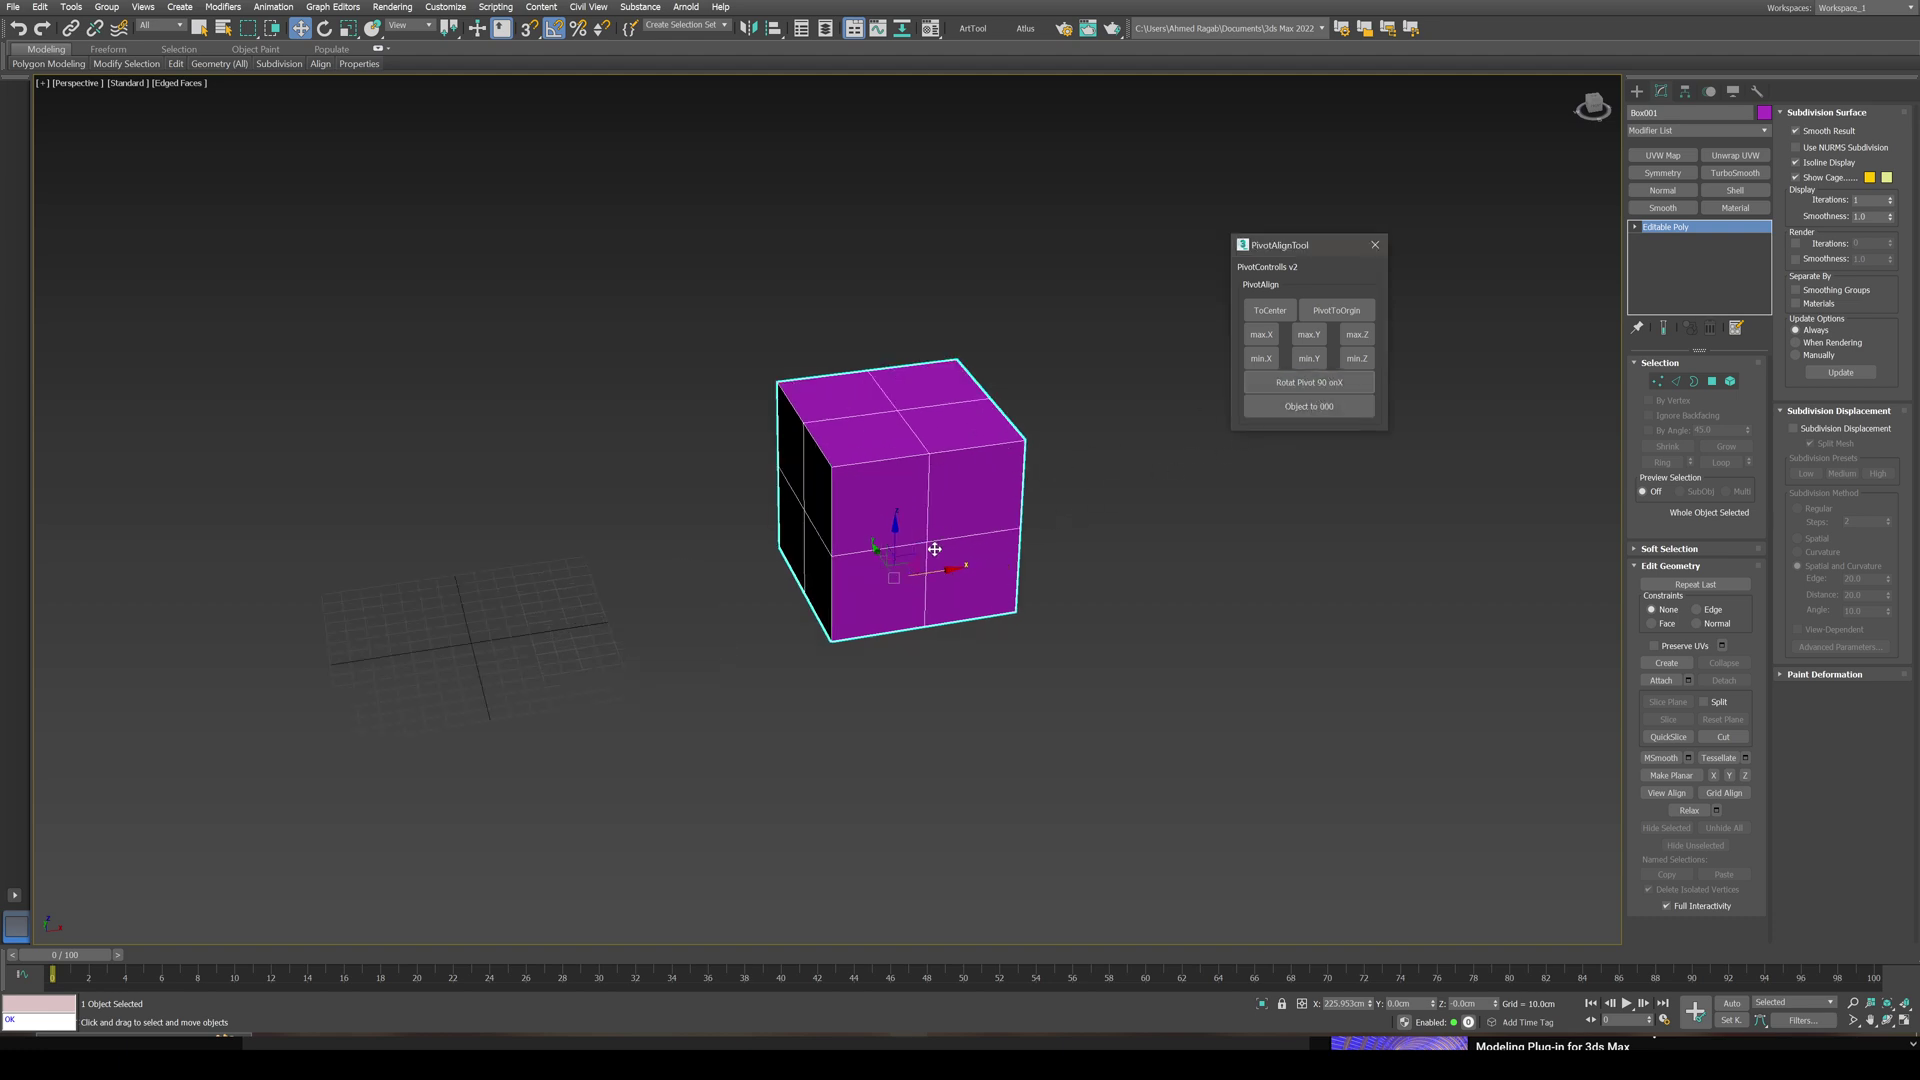
{"action": "middle_click_drag", "start_coordinate": [887, 566], "coordinate": [891, 515], "text": "alt"}
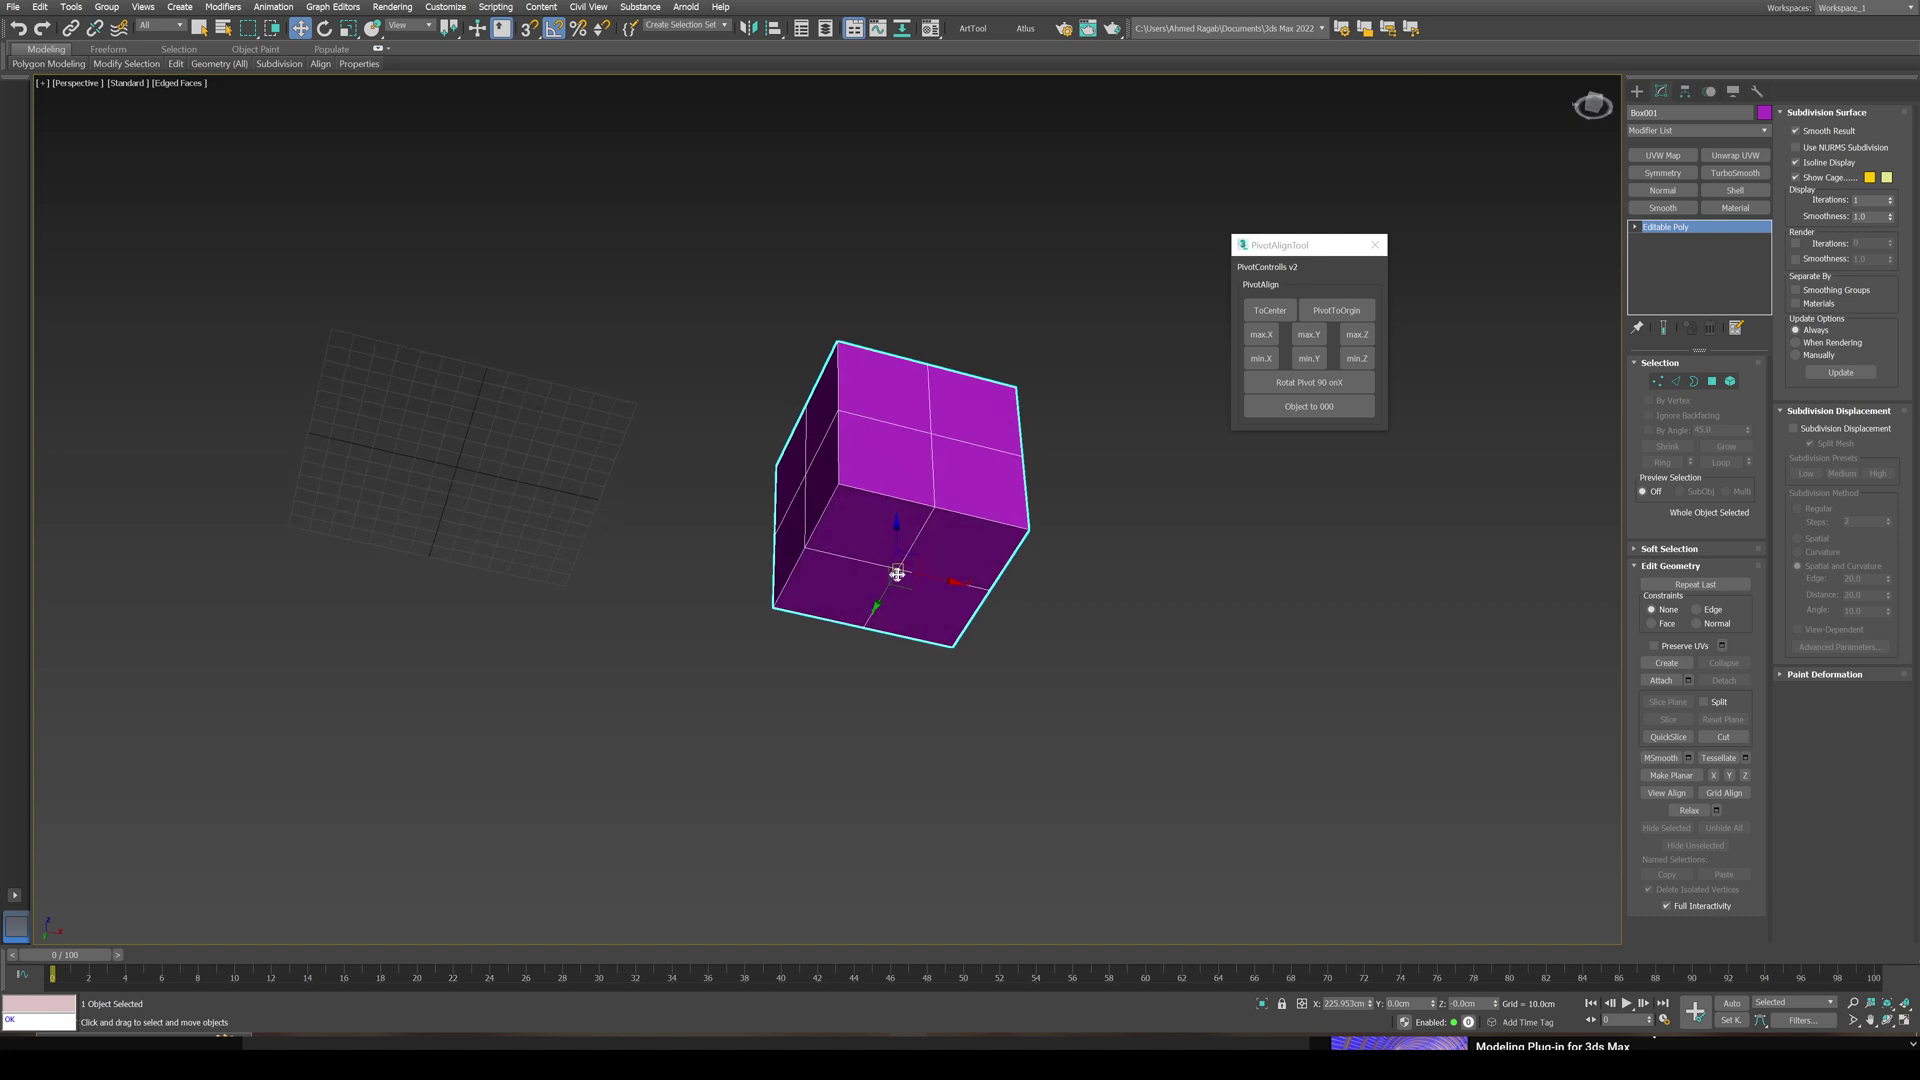
{"action": "key", "text": "e"}
{"action": "middle_click_drag", "start_coordinate": [1052, 540], "coordinate": [1062, 620], "text": "alt"}
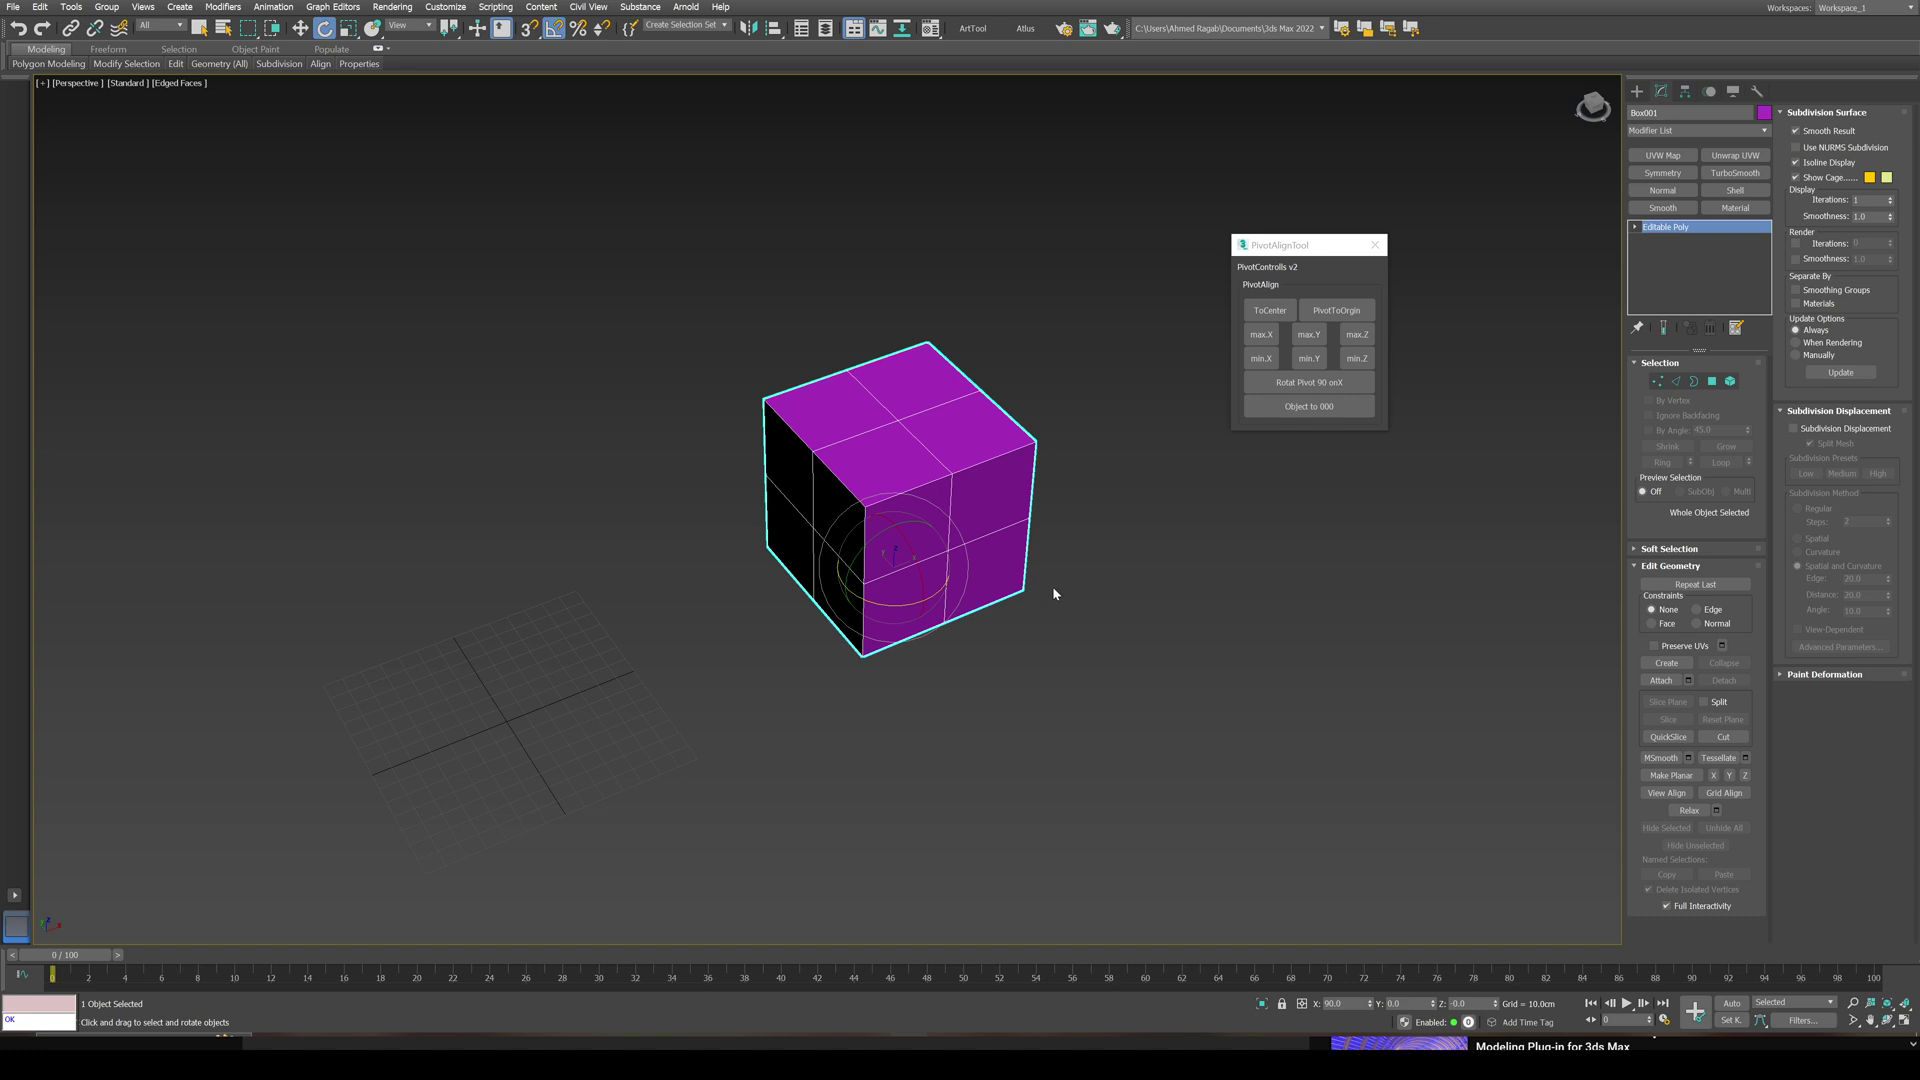
{"action": "mouse_move", "coordinate": [968, 561]}
{"action": "middle_mouse_down", "text": "alt"}
{"action": "mouse_move", "coordinate": [998, 587]}
{"action": "mouse_move", "coordinate": [904, 549]}
{"action": "mouse_move", "coordinate": [986, 548]}
{"action": "middle_mouse_up", "text": "alt"}
{"action": "key", "text": "w"}
{"action": "scroll", "coordinate": [904, 549], "scroll_direction": "down", "scroll_amount": 3}
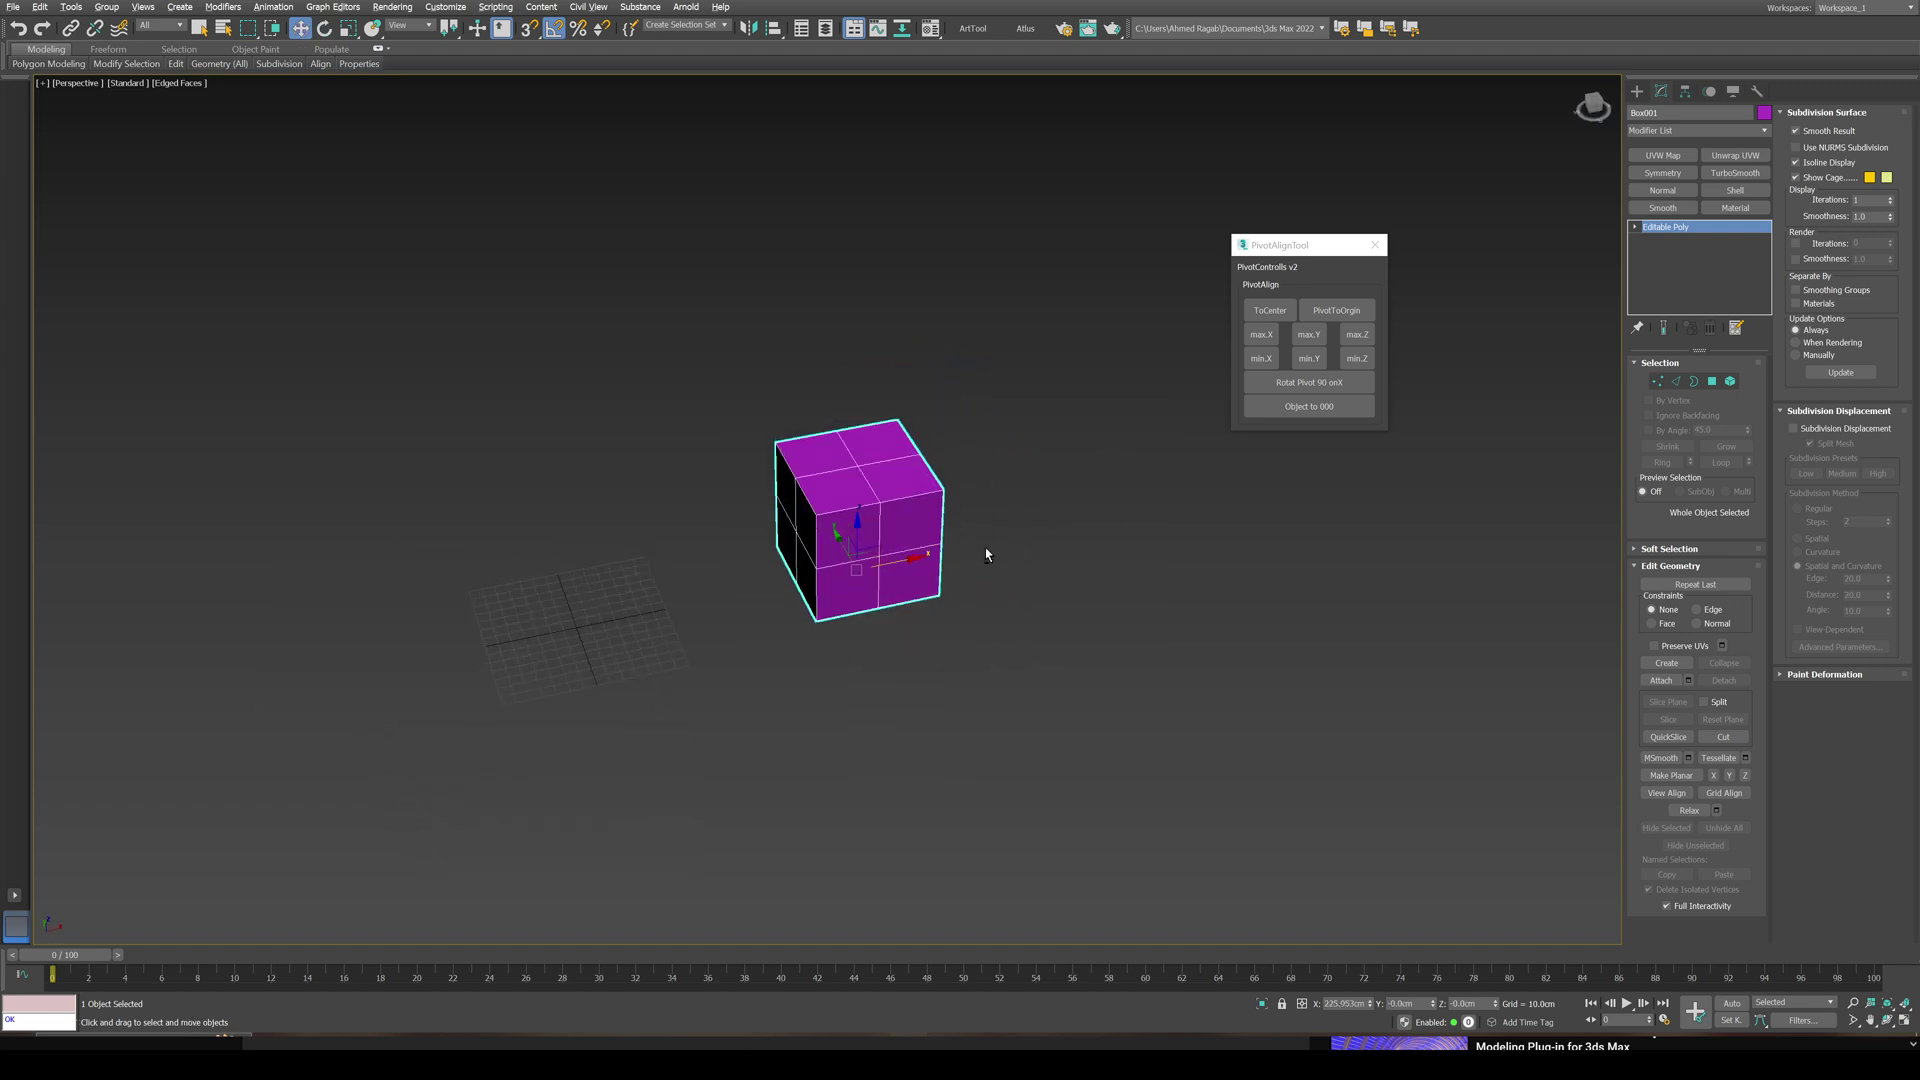
Step: Place the box's pivot at the world origin and move the box farther along the positive X axis
{"action": "left_click", "coordinate": [1346, 316]}
{"action": "middle_click_drag", "start_coordinate": [660, 585], "coordinate": [628, 633], "text": "alt"}
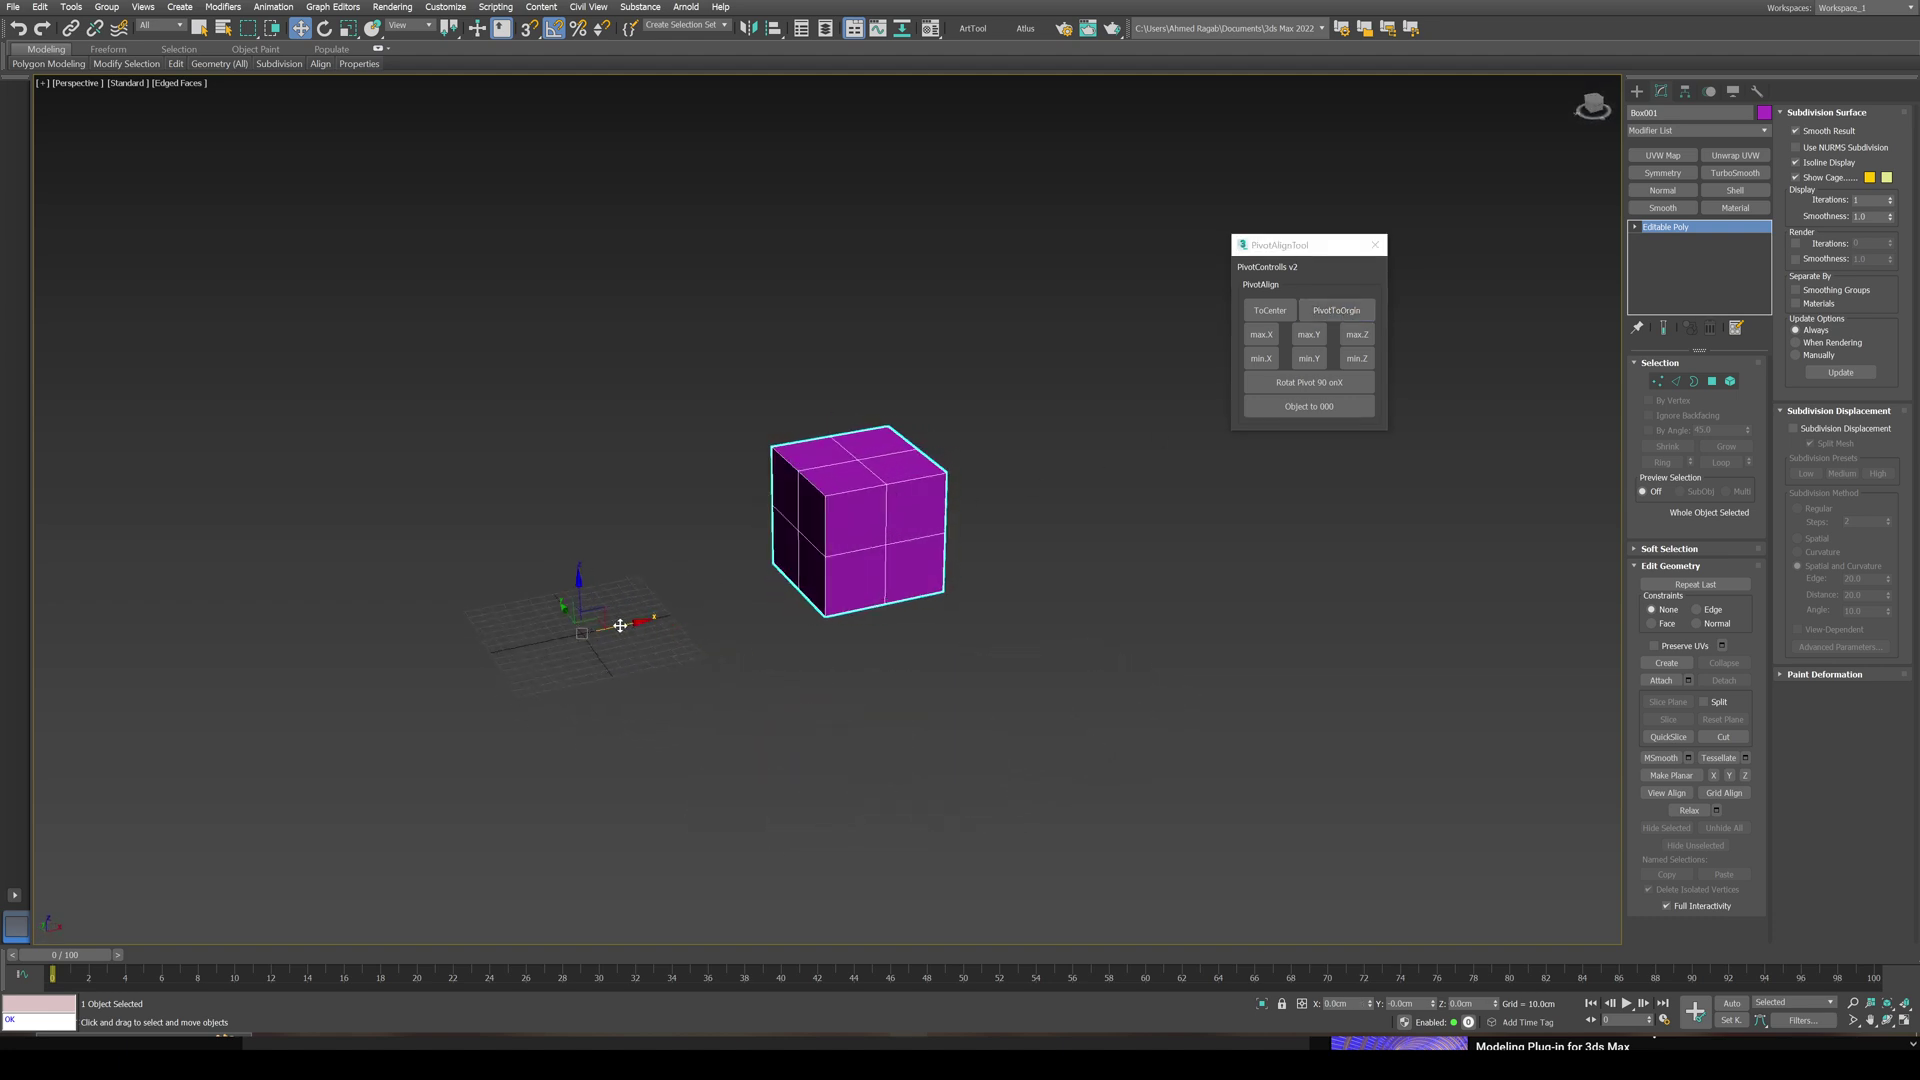
{"action": "left_click_drag", "start_coordinate": [620, 625], "coordinate": [885, 607]}
{"action": "key", "text": "e"}
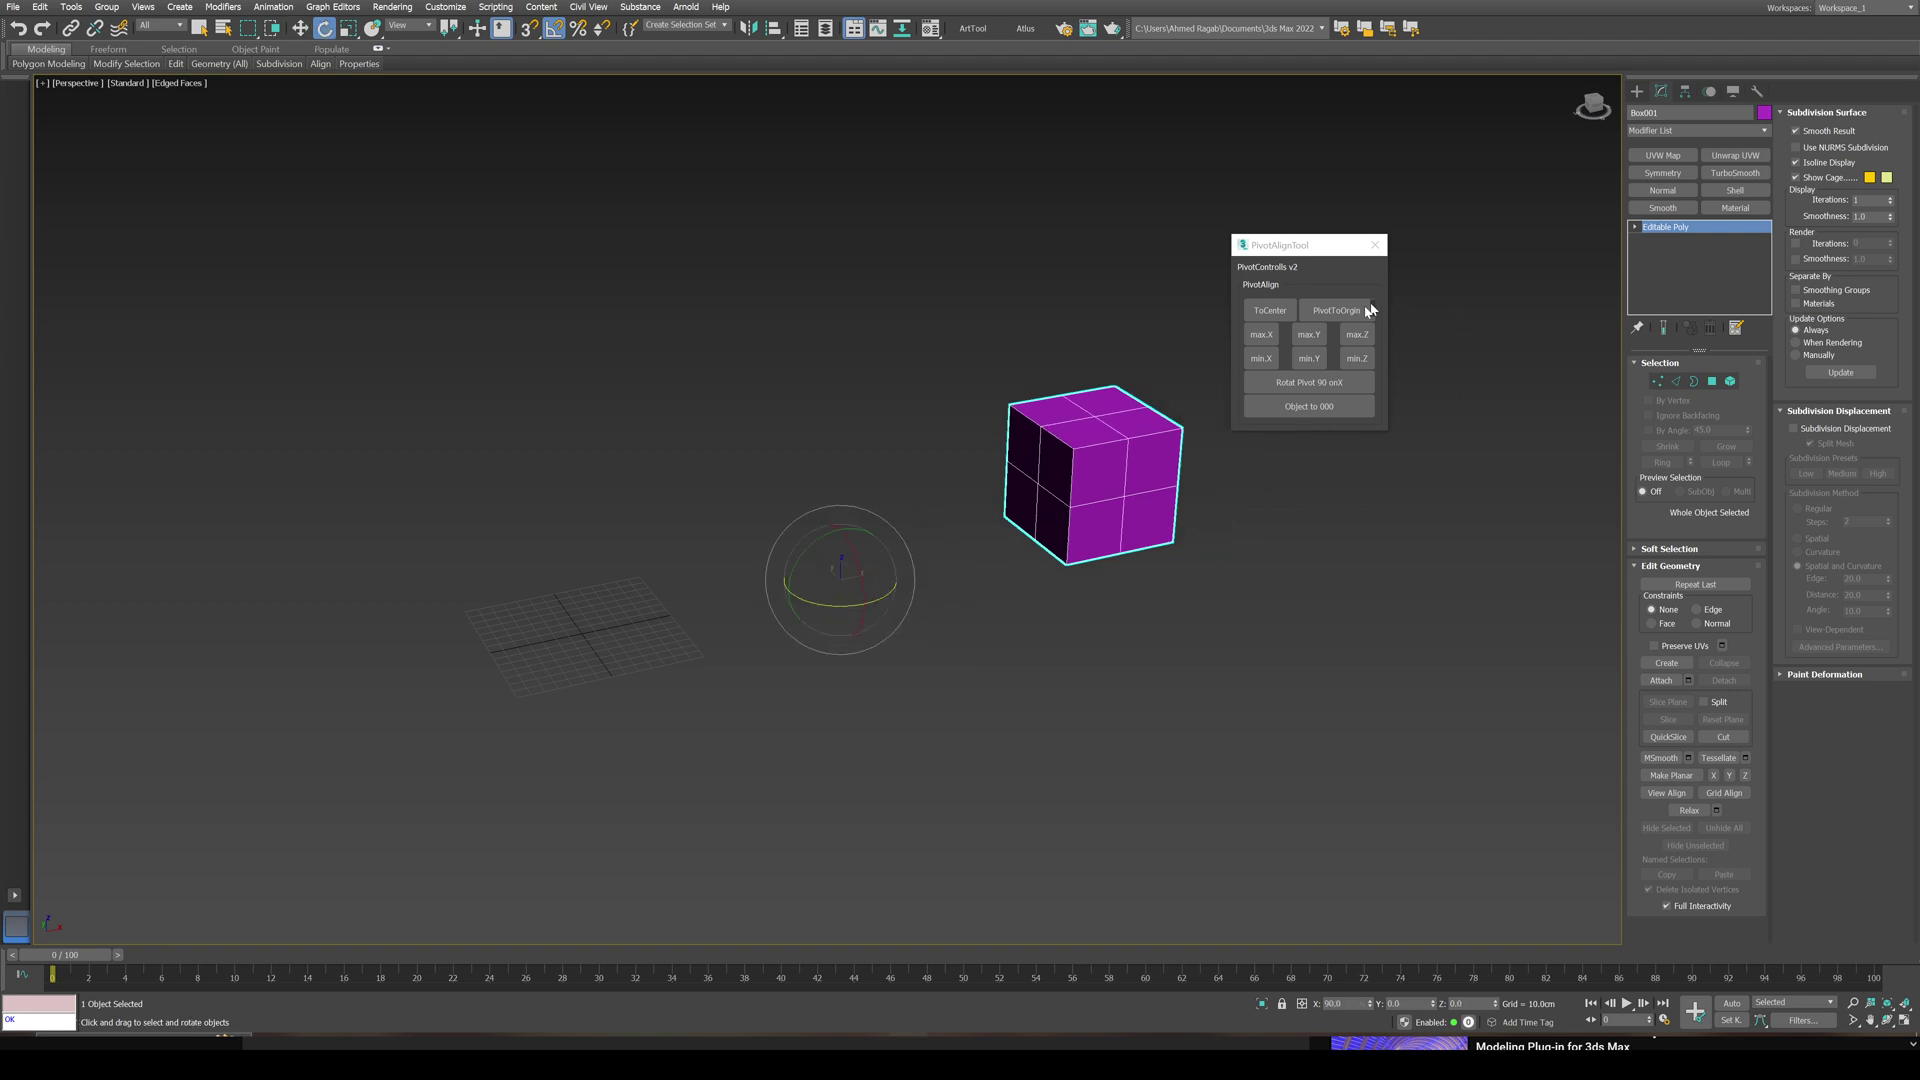
Step: Return the pivot to the world origin before and after moving the box a second time along positive X
{"action": "left_click", "coordinate": [1336, 310]}
{"action": "key", "text": "w"}
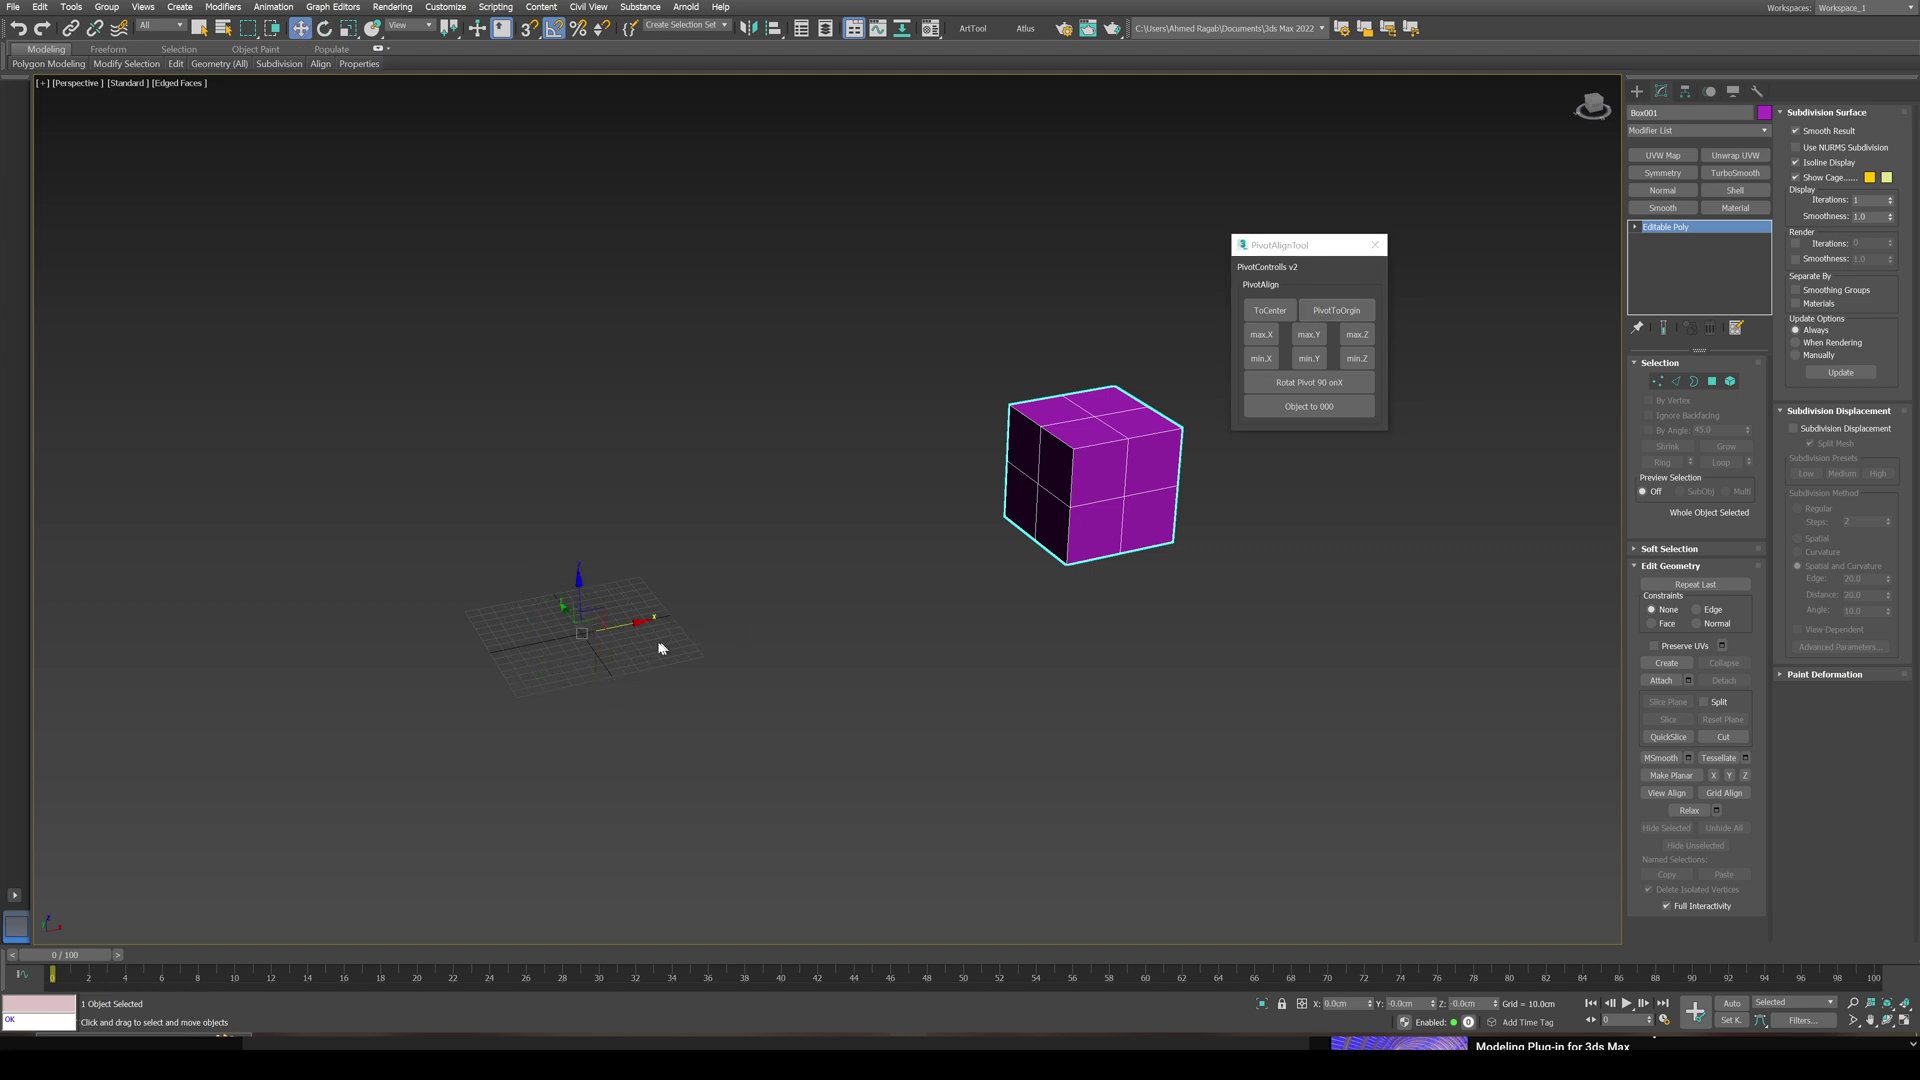
{"action": "left_click_drag", "start_coordinate": [609, 626], "coordinate": [836, 621]}
{"action": "left_click", "coordinate": [1360, 316]}
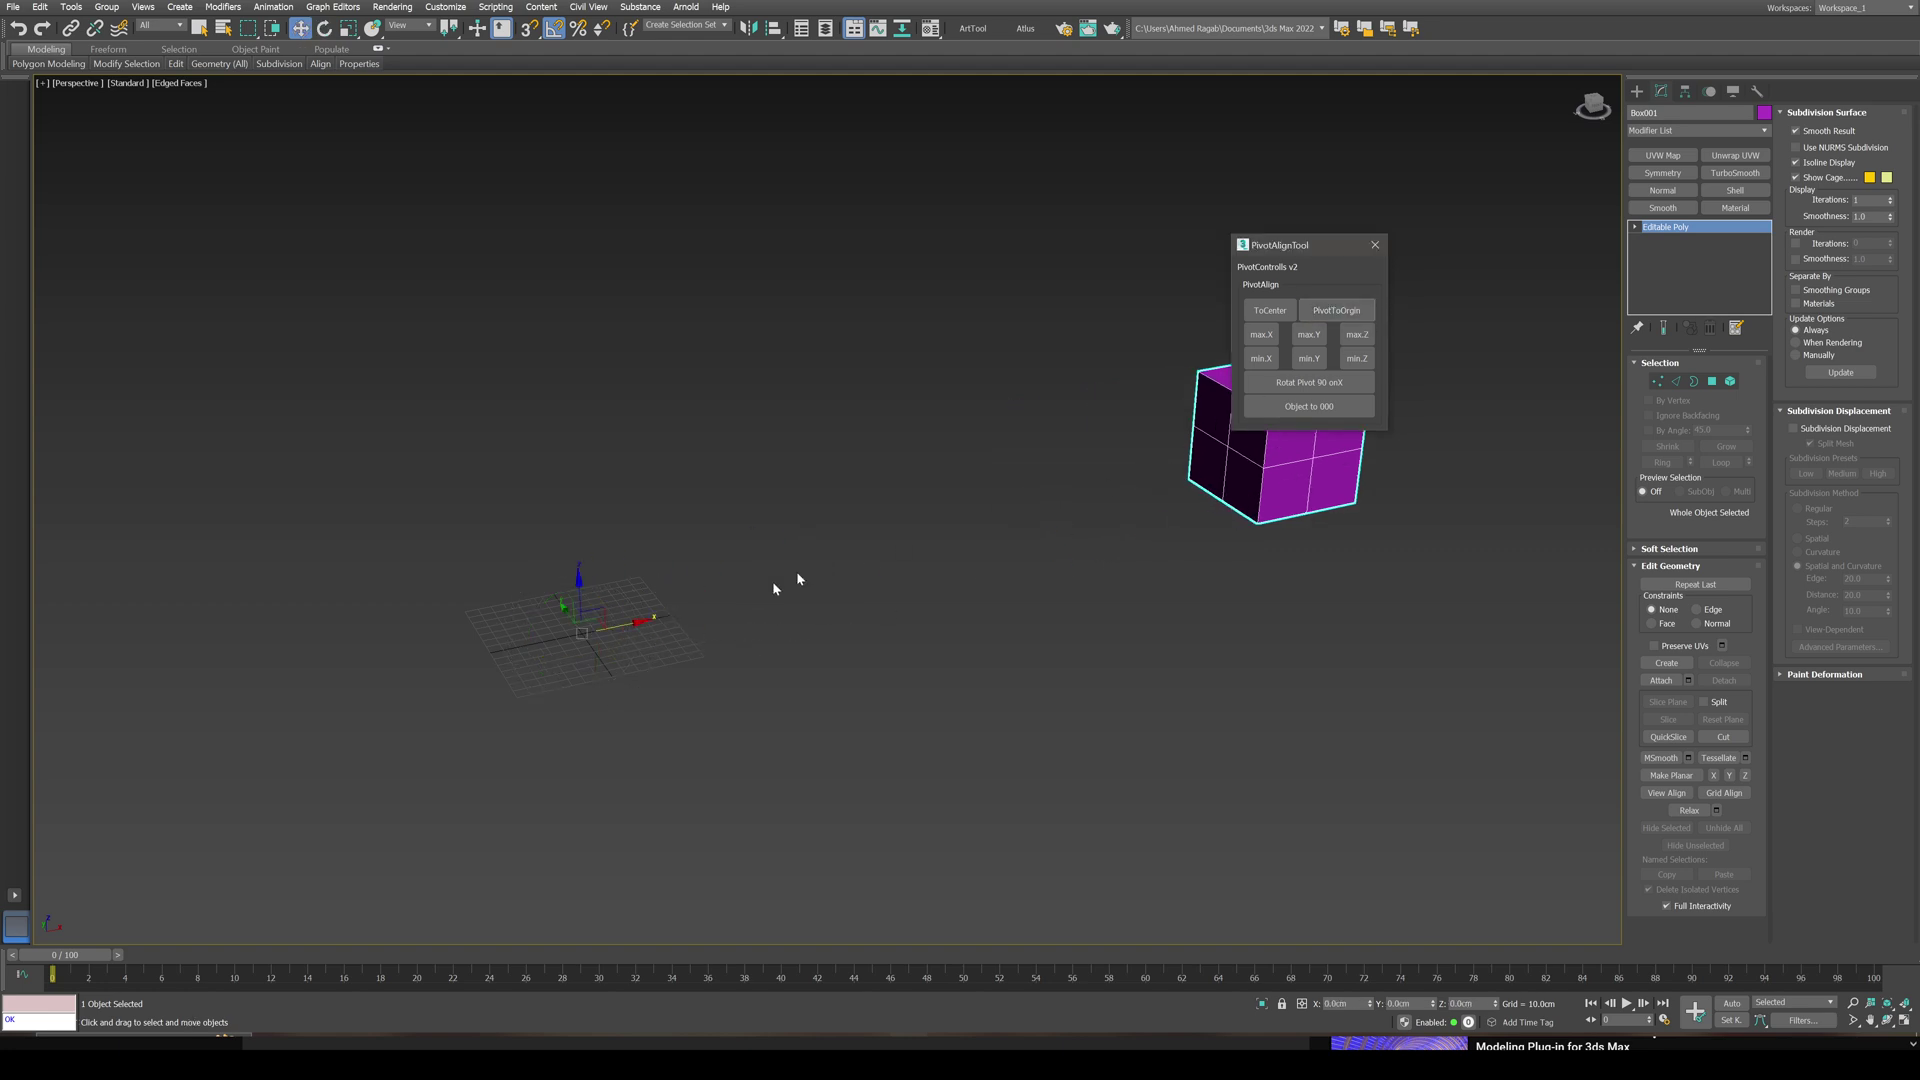
{"action": "middle_click_drag", "start_coordinate": [750, 586], "coordinate": [682, 560], "text": "alt"}
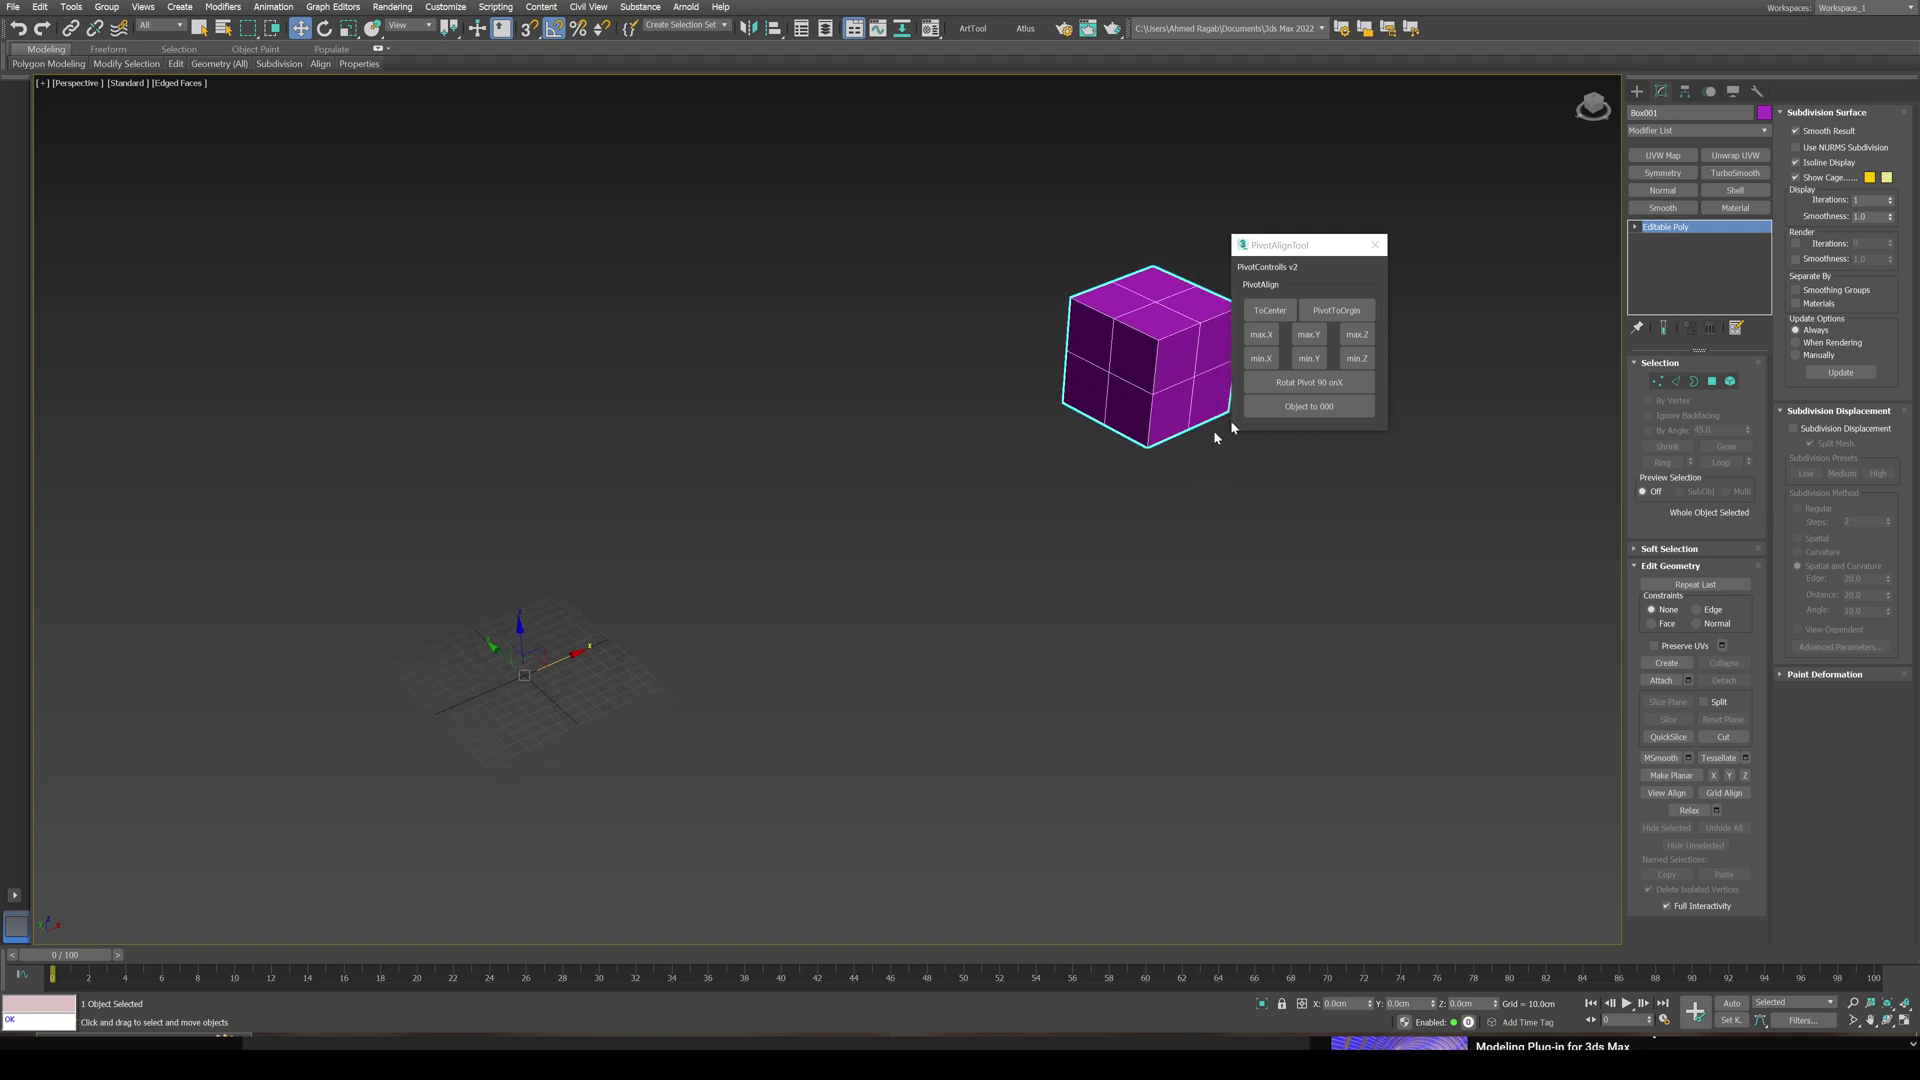
Step: Bring the pivot back to the box's center and align it to the minimum Z side
{"action": "left_click", "coordinate": [1275, 313]}
{"action": "middle_click_drag", "start_coordinate": [927, 359], "coordinate": [786, 394]}
{"action": "left_click", "coordinate": [1348, 362]}
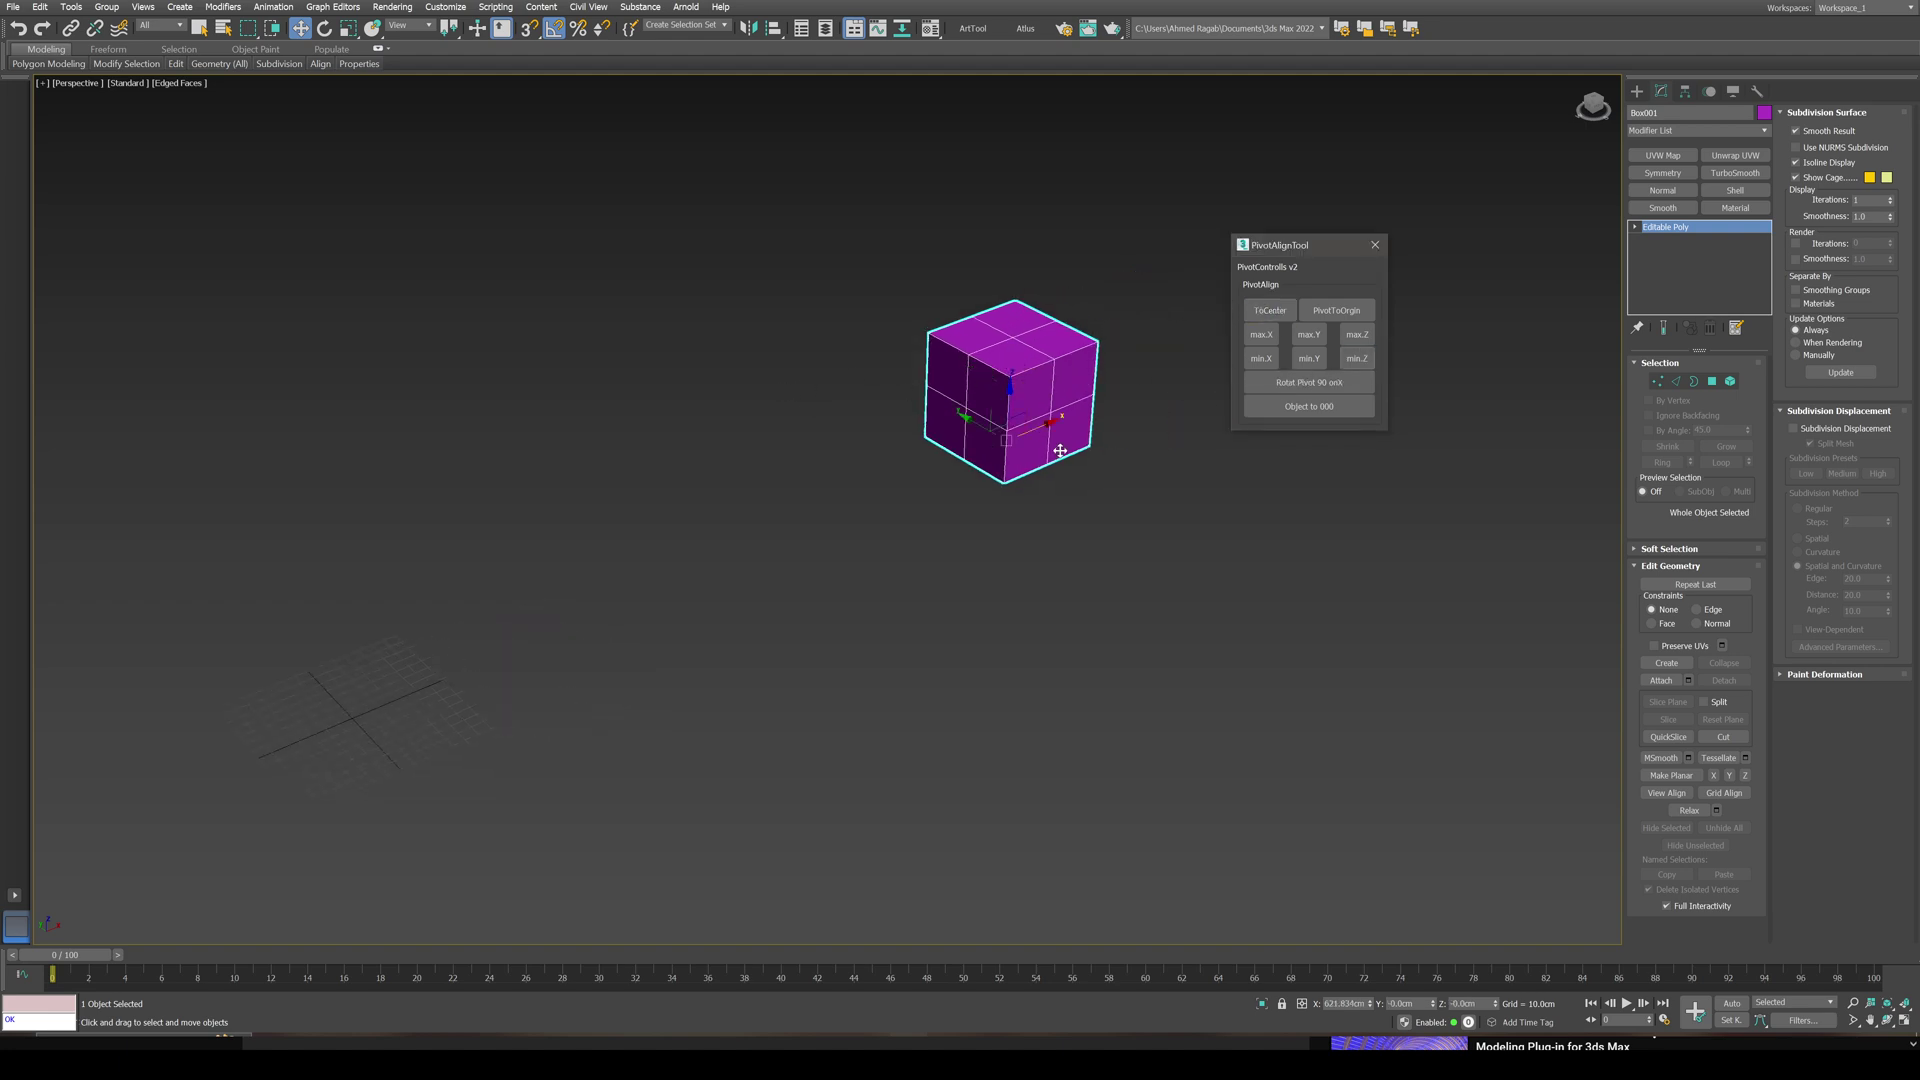
{"action": "middle_click_drag", "start_coordinate": [1060, 451], "coordinate": [1031, 469], "text": "alt"}
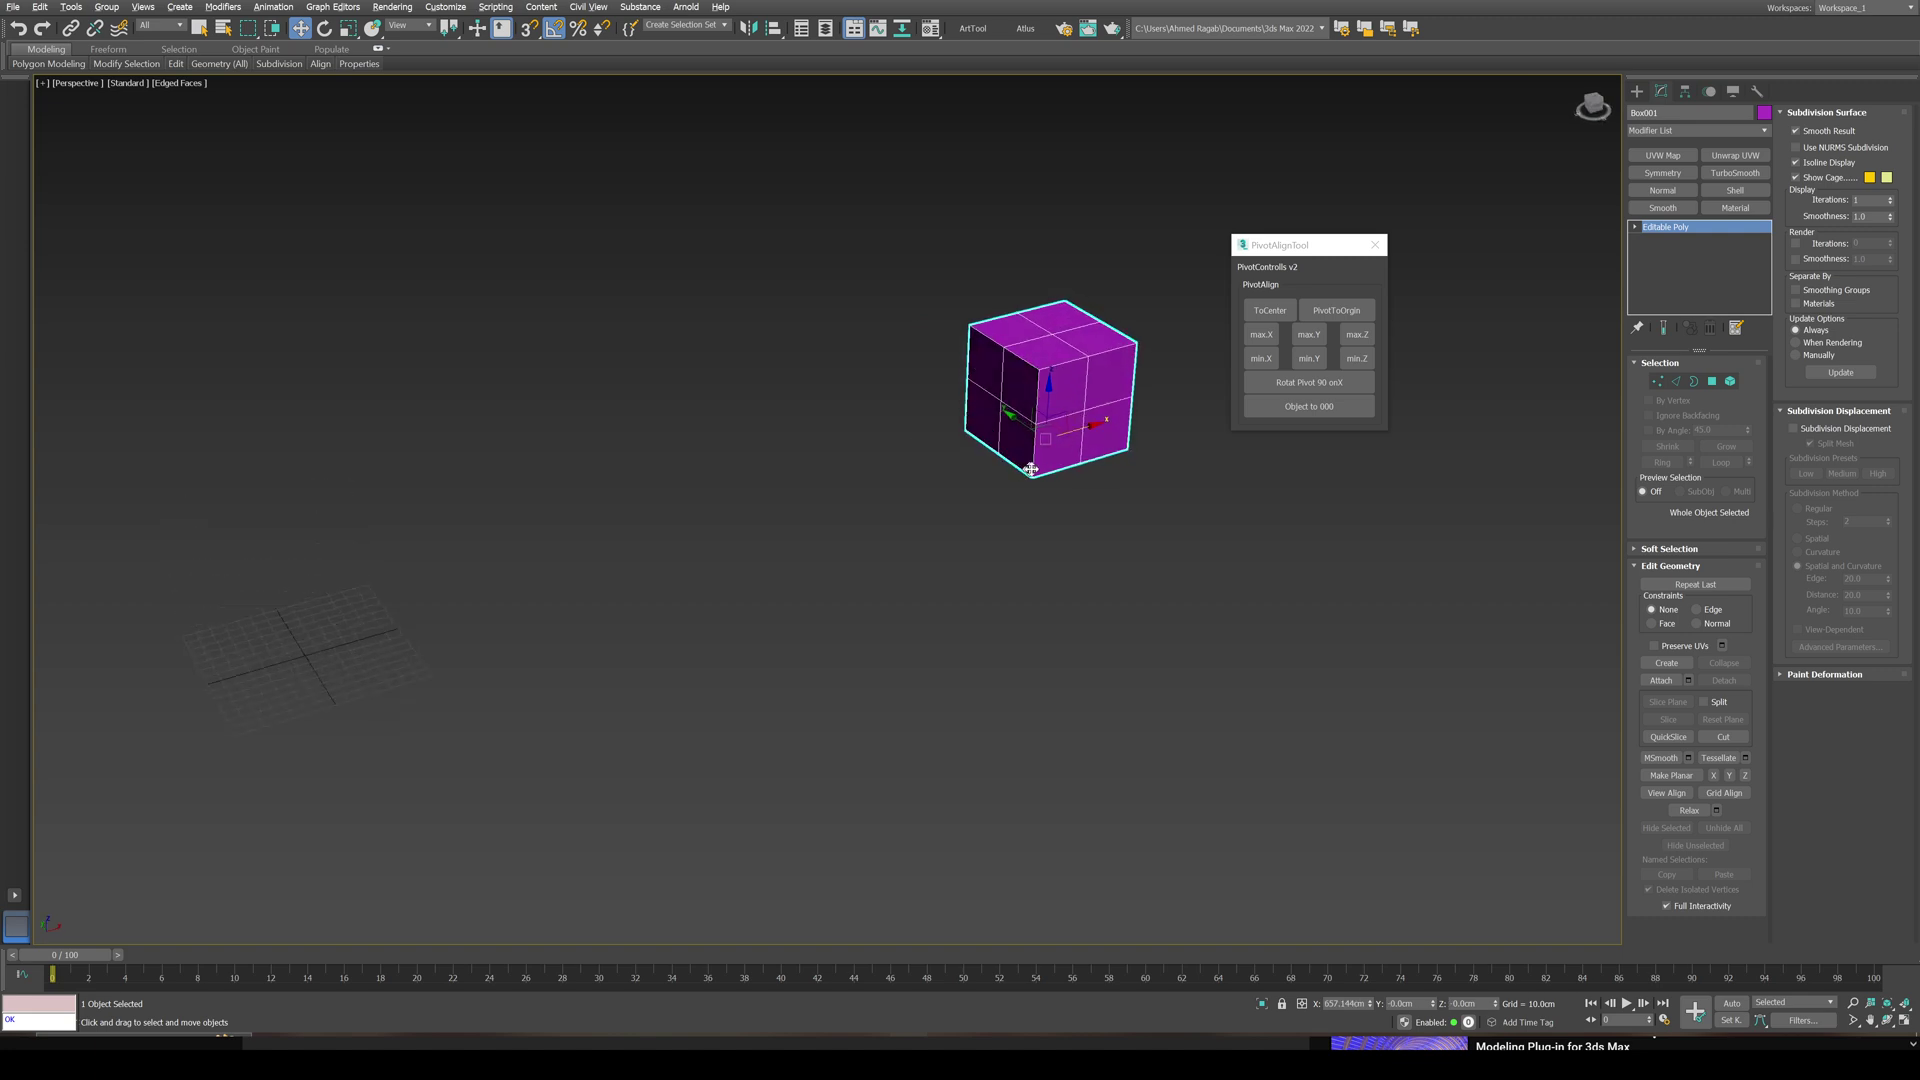
Step: Send the box to the 0,0,0 position and move it along the X axis to about 243 cm
{"action": "left_click", "coordinate": [1336, 408]}
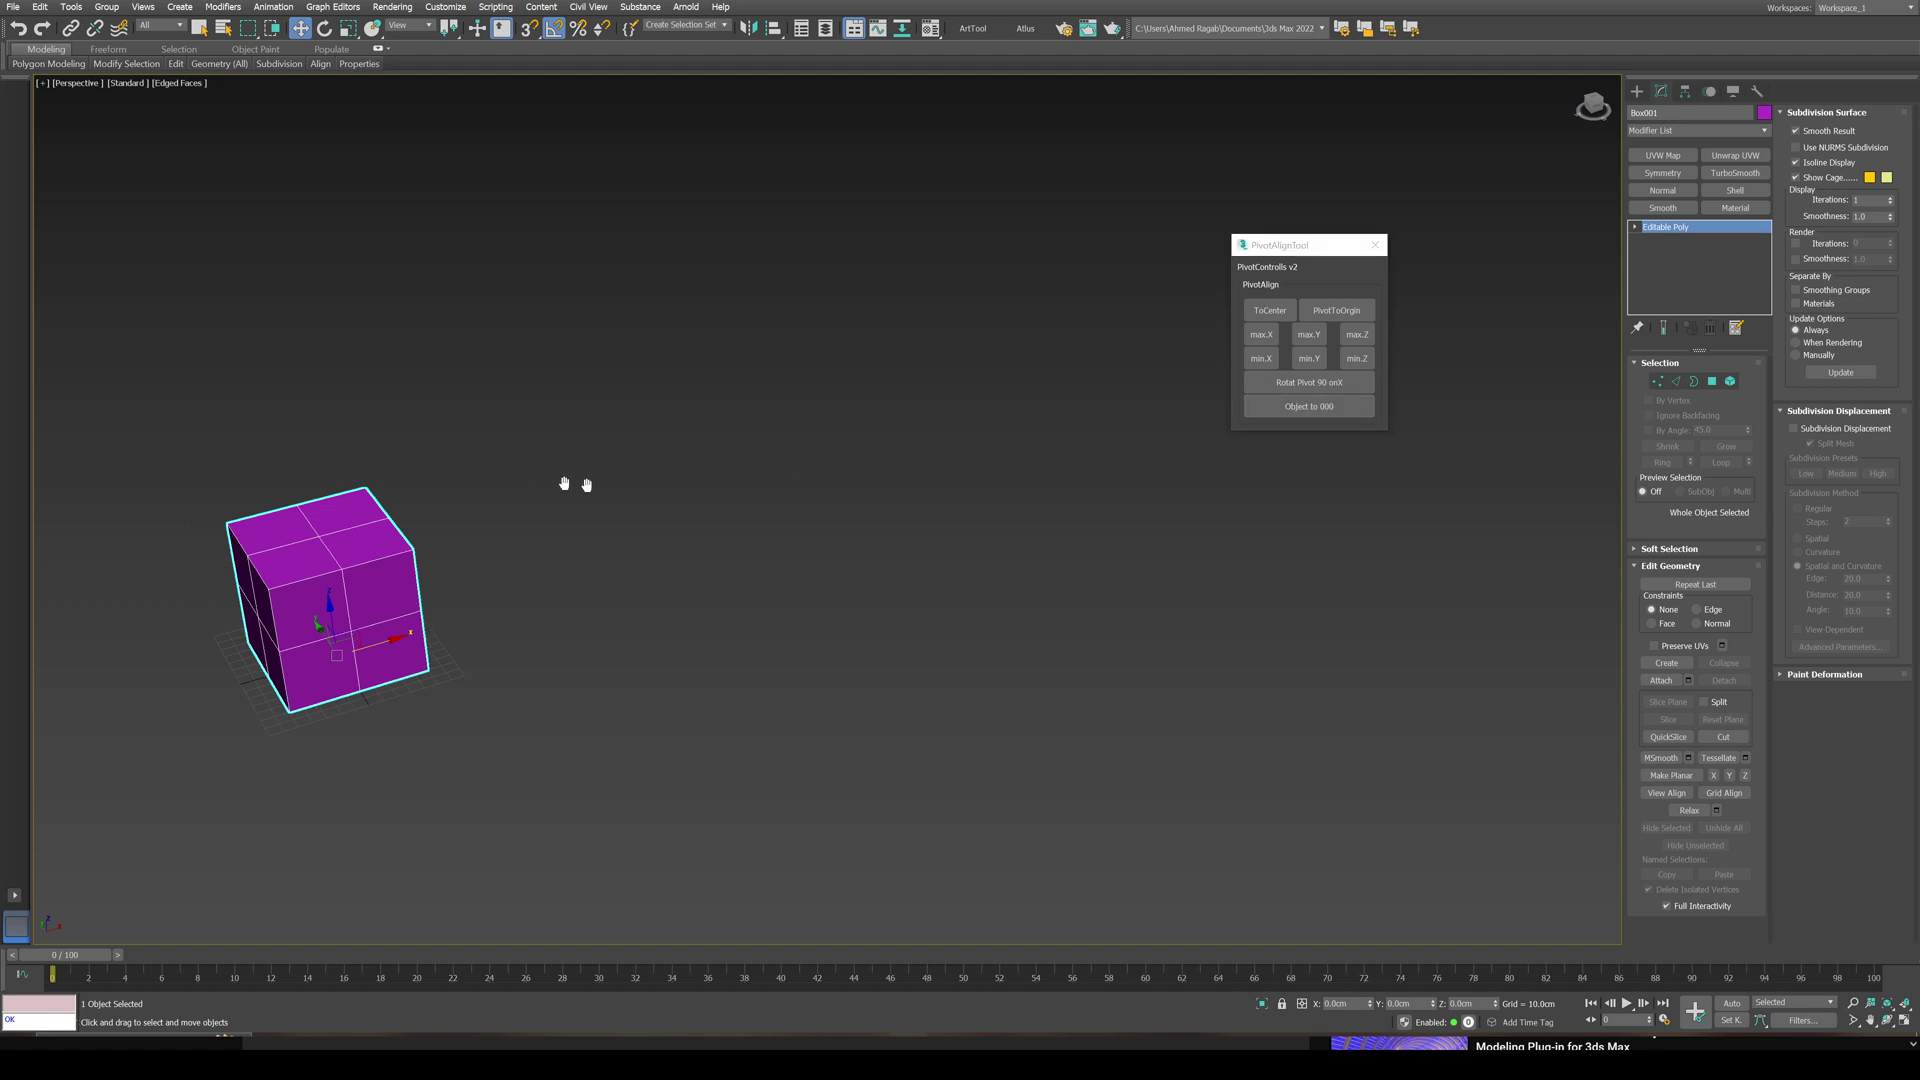
{"action": "middle_click_drag", "start_coordinate": [574, 484], "coordinate": [842, 486]}
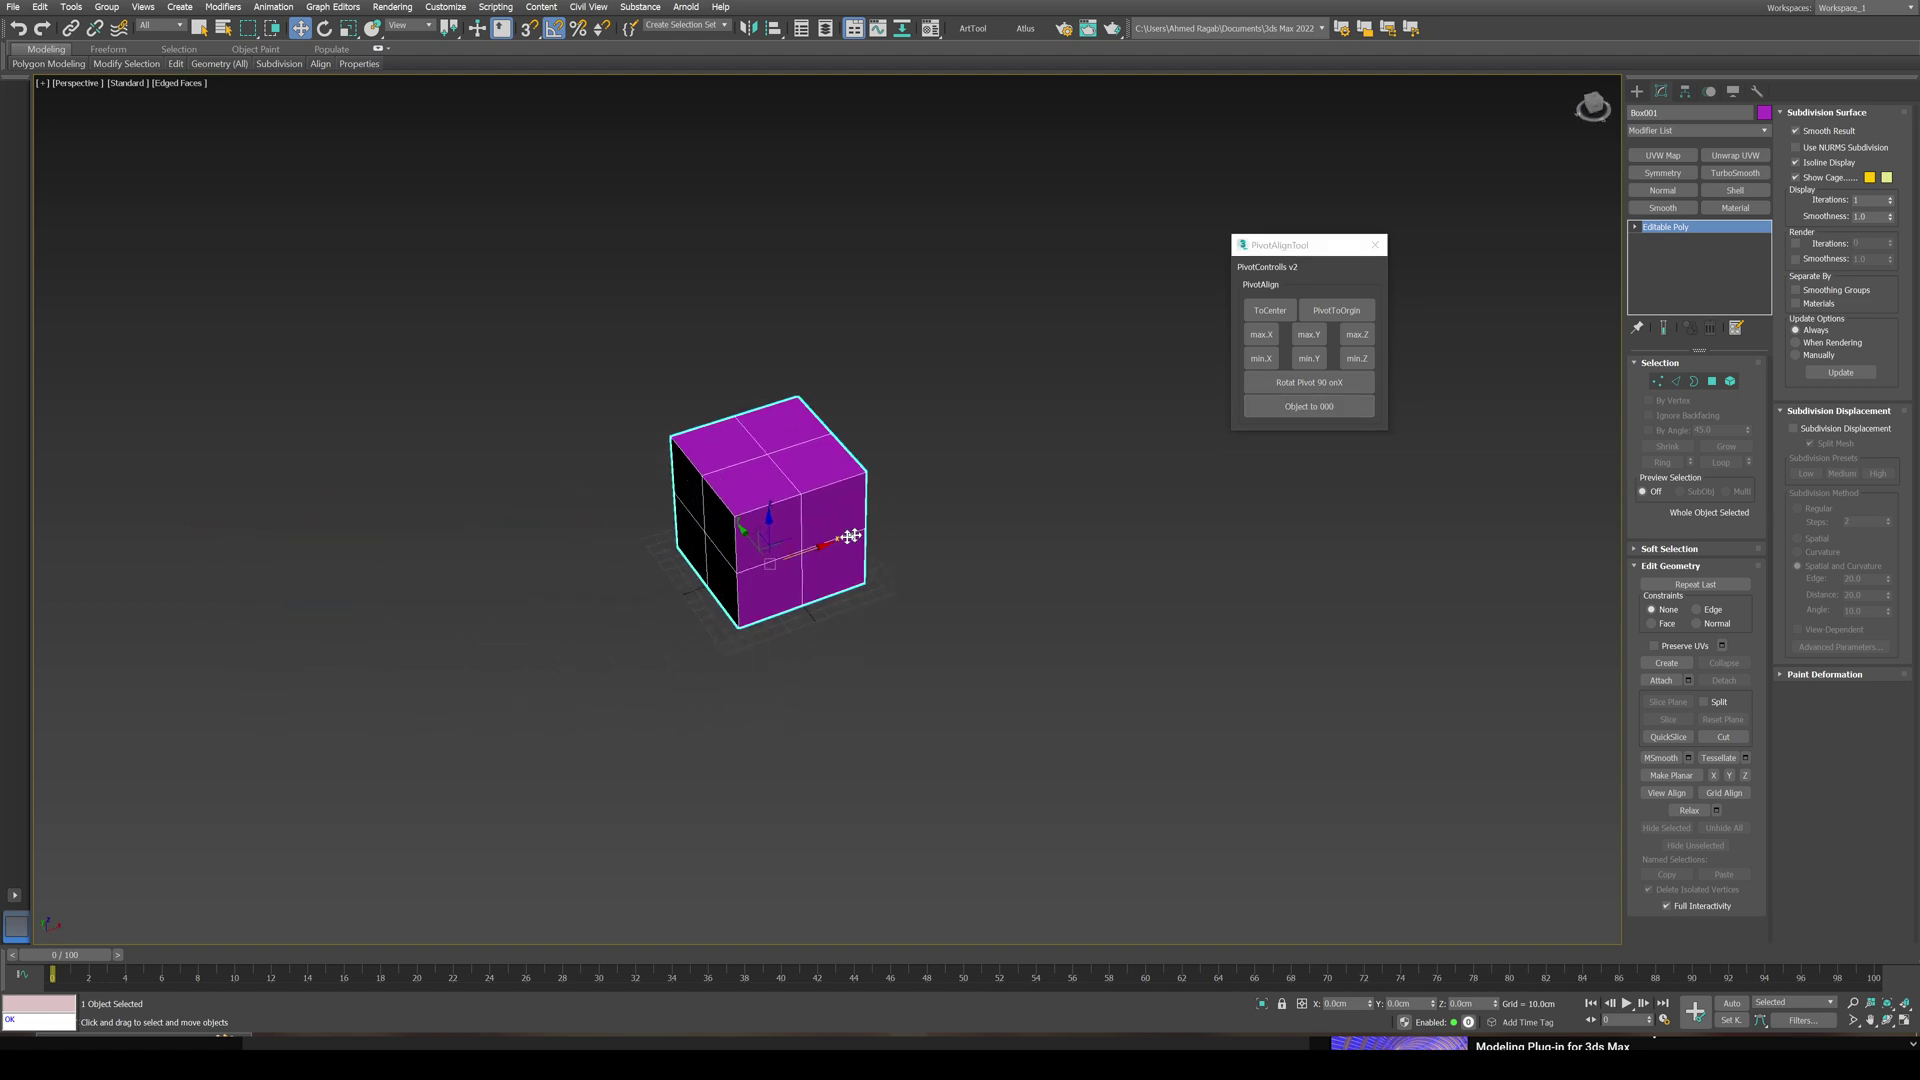
{"action": "left_click_drag", "start_coordinate": [802, 557], "coordinate": [1082, 465]}
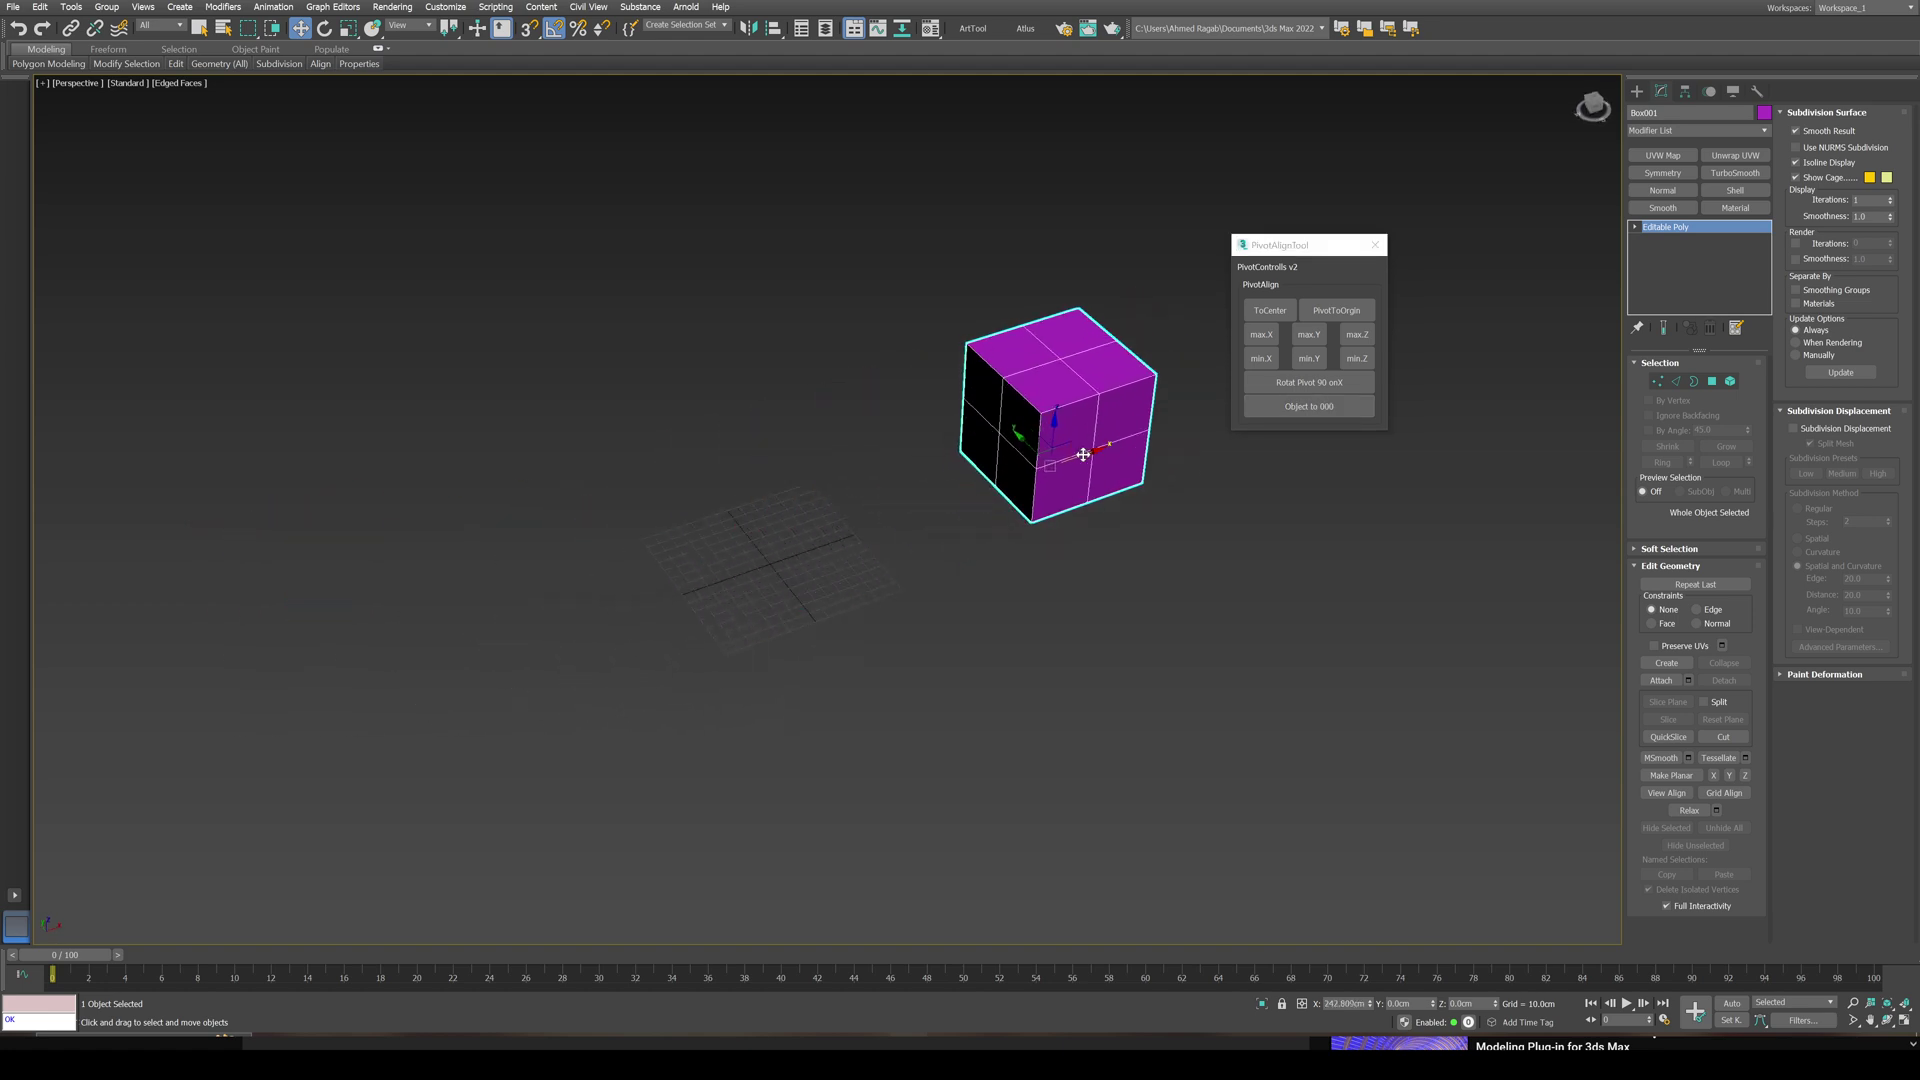
{"action": "mouse_move", "coordinate": [1080, 470]}
{"action": "middle_mouse_down", "text": "alt"}
{"action": "mouse_move", "coordinate": [944, 470]}
{"action": "mouse_move", "coordinate": [1042, 471]}
{"action": "middle_mouse_up", "text": "alt"}
Step: Select the table near the wall, center its pivot and align it to the minimum Z side
{"action": "scroll", "coordinate": [1042, 472], "scroll_direction": "down", "scroll_amount": 4}
{"action": "middle_click_drag", "start_coordinate": [790, 495], "coordinate": [1150, 438]}
{"action": "middle_click_drag", "start_coordinate": [591, 493], "coordinate": [878, 424]}
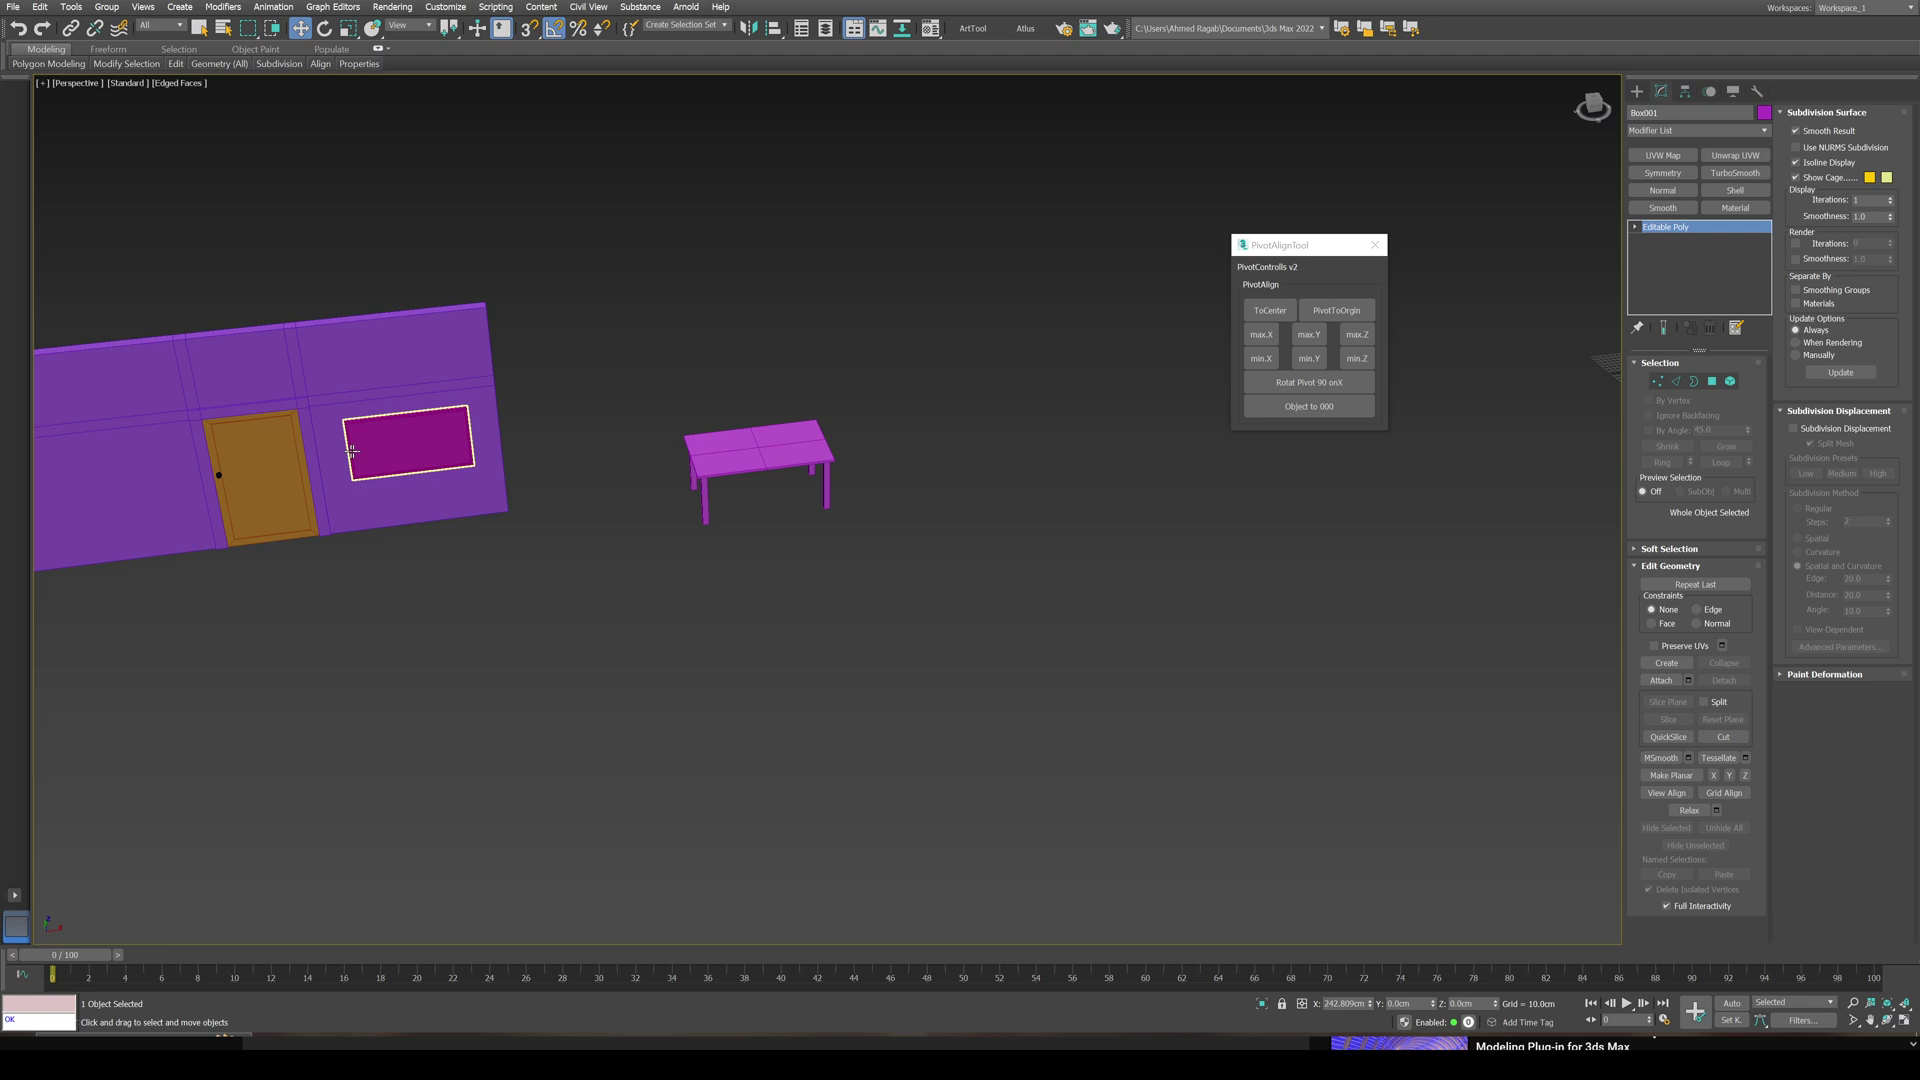
{"action": "left_click", "coordinate": [767, 439]}
{"action": "left_click", "coordinate": [690, 475]}
{"action": "scroll", "coordinate": [690, 472], "scroll_direction": "up", "scroll_amount": 2}
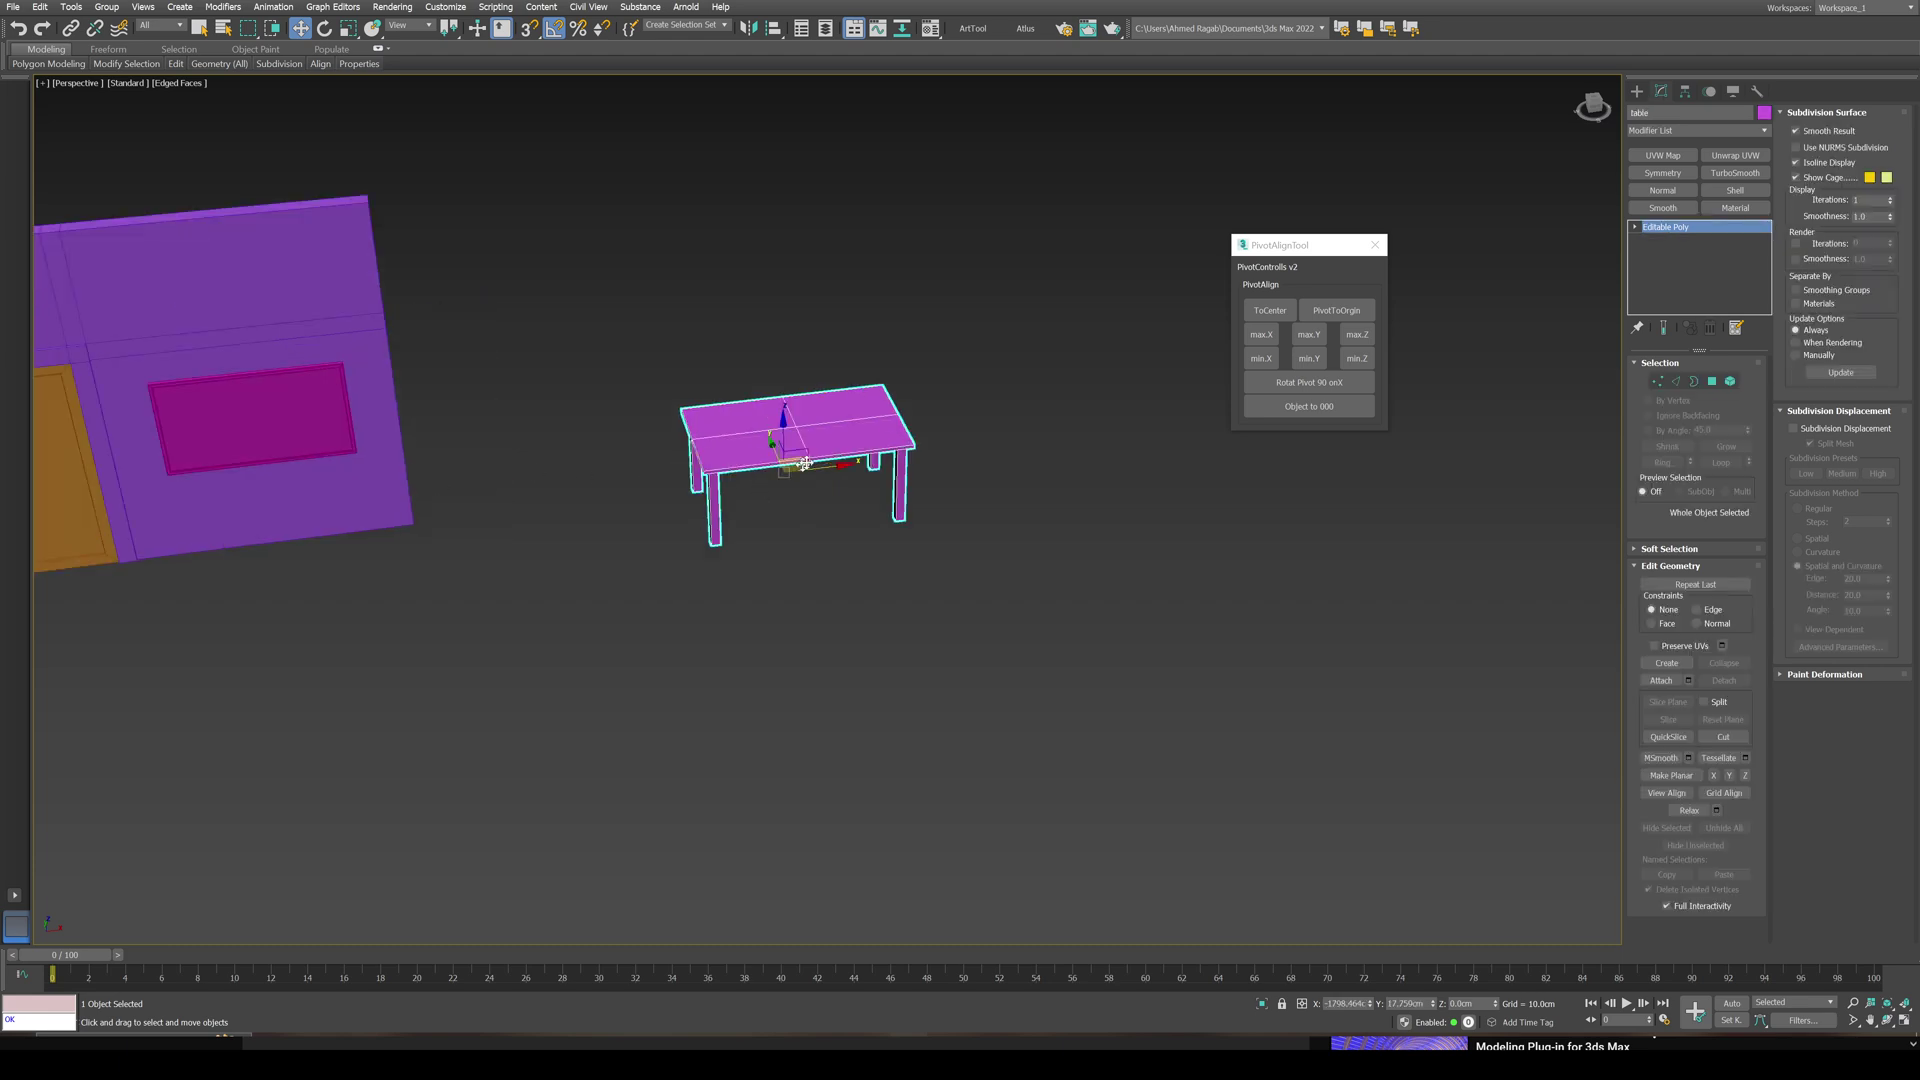
{"action": "scroll", "coordinate": [800, 462], "scroll_direction": "up", "scroll_amount": 2}
{"action": "middle_click_drag", "start_coordinate": [800, 462], "coordinate": [859, 466], "text": "alt"}
{"action": "scroll", "coordinate": [837, 420], "scroll_direction": "up", "scroll_amount": 2}
{"action": "left_click", "coordinate": [1271, 312]}
{"action": "left_click", "coordinate": [1356, 359]}
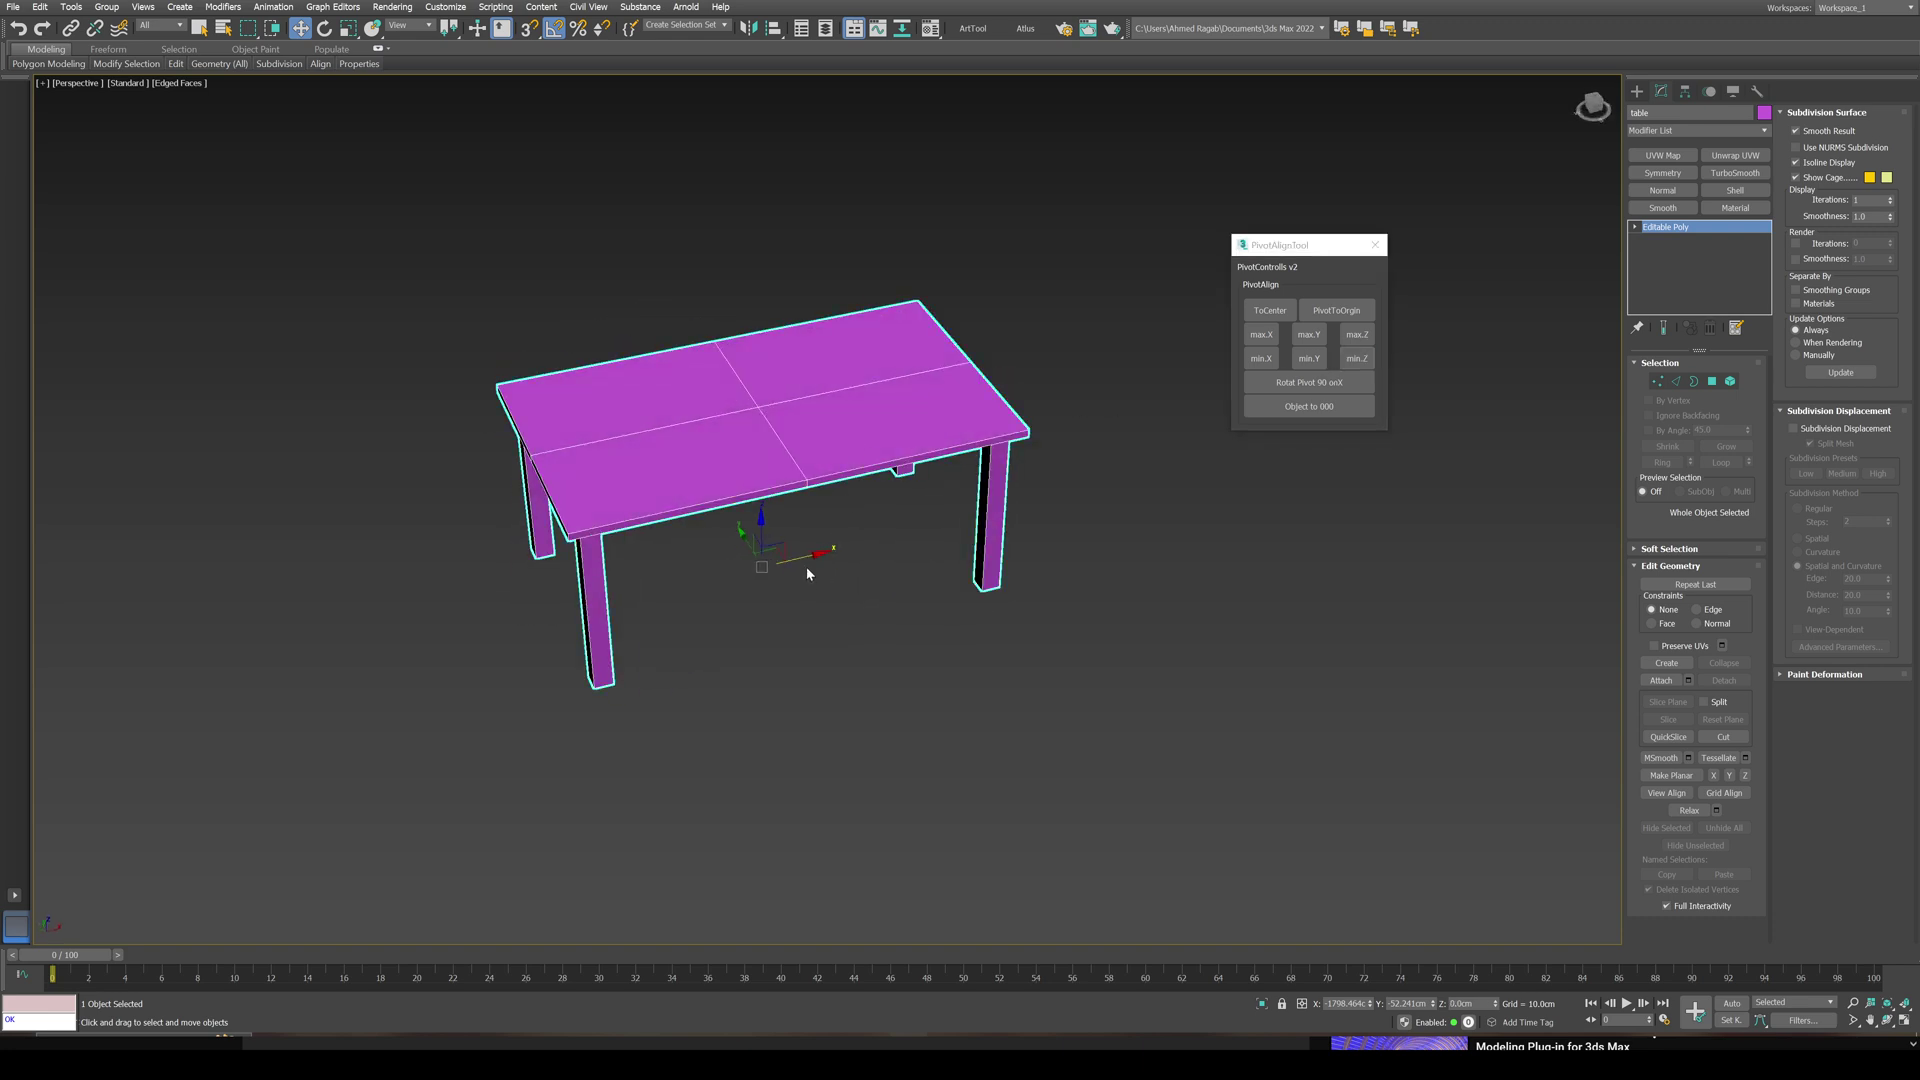
Step: Move the table along the X axis to about X -1755 cm
{"action": "left_click_drag", "start_coordinate": [943, 528], "coordinate": [753, 552]}
{"action": "middle_click_drag", "start_coordinate": [808, 463], "coordinate": [850, 463]}
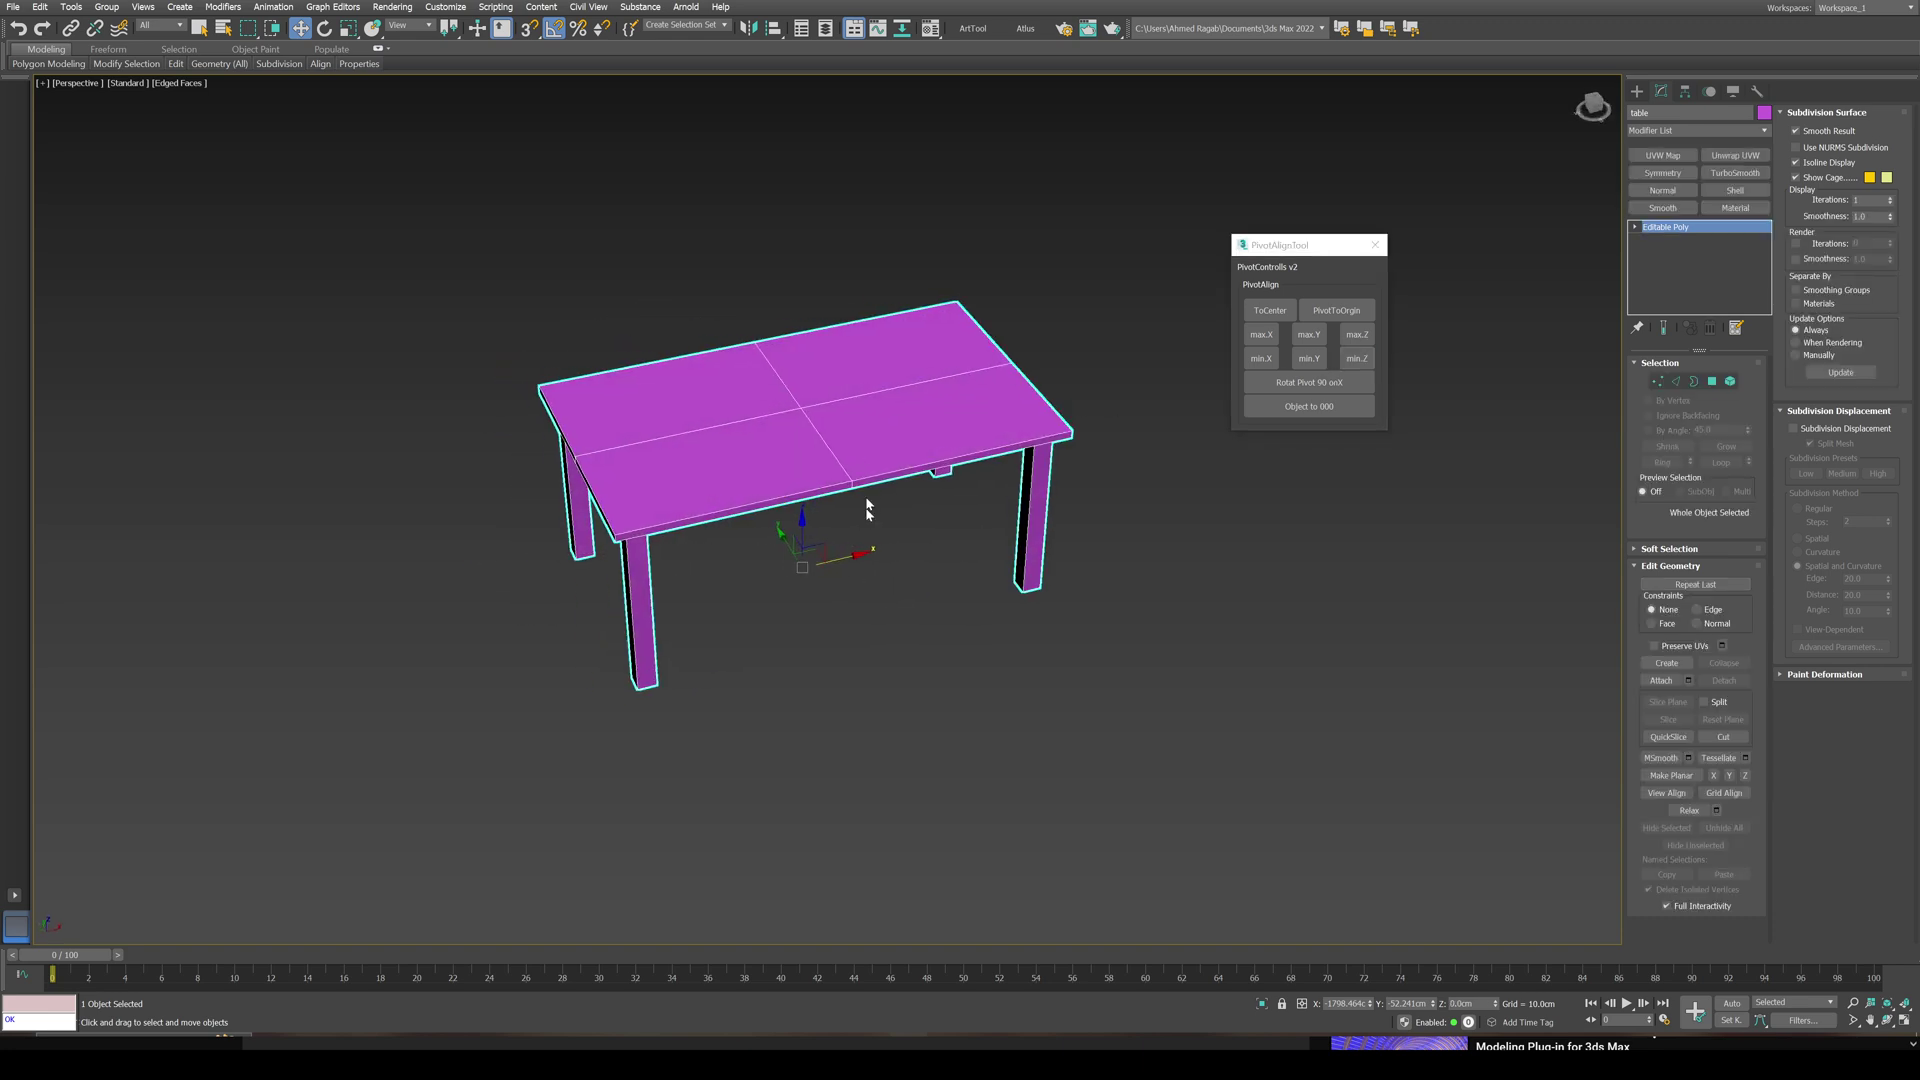
{"action": "left_click_drag", "start_coordinate": [839, 561], "coordinate": [914, 545]}
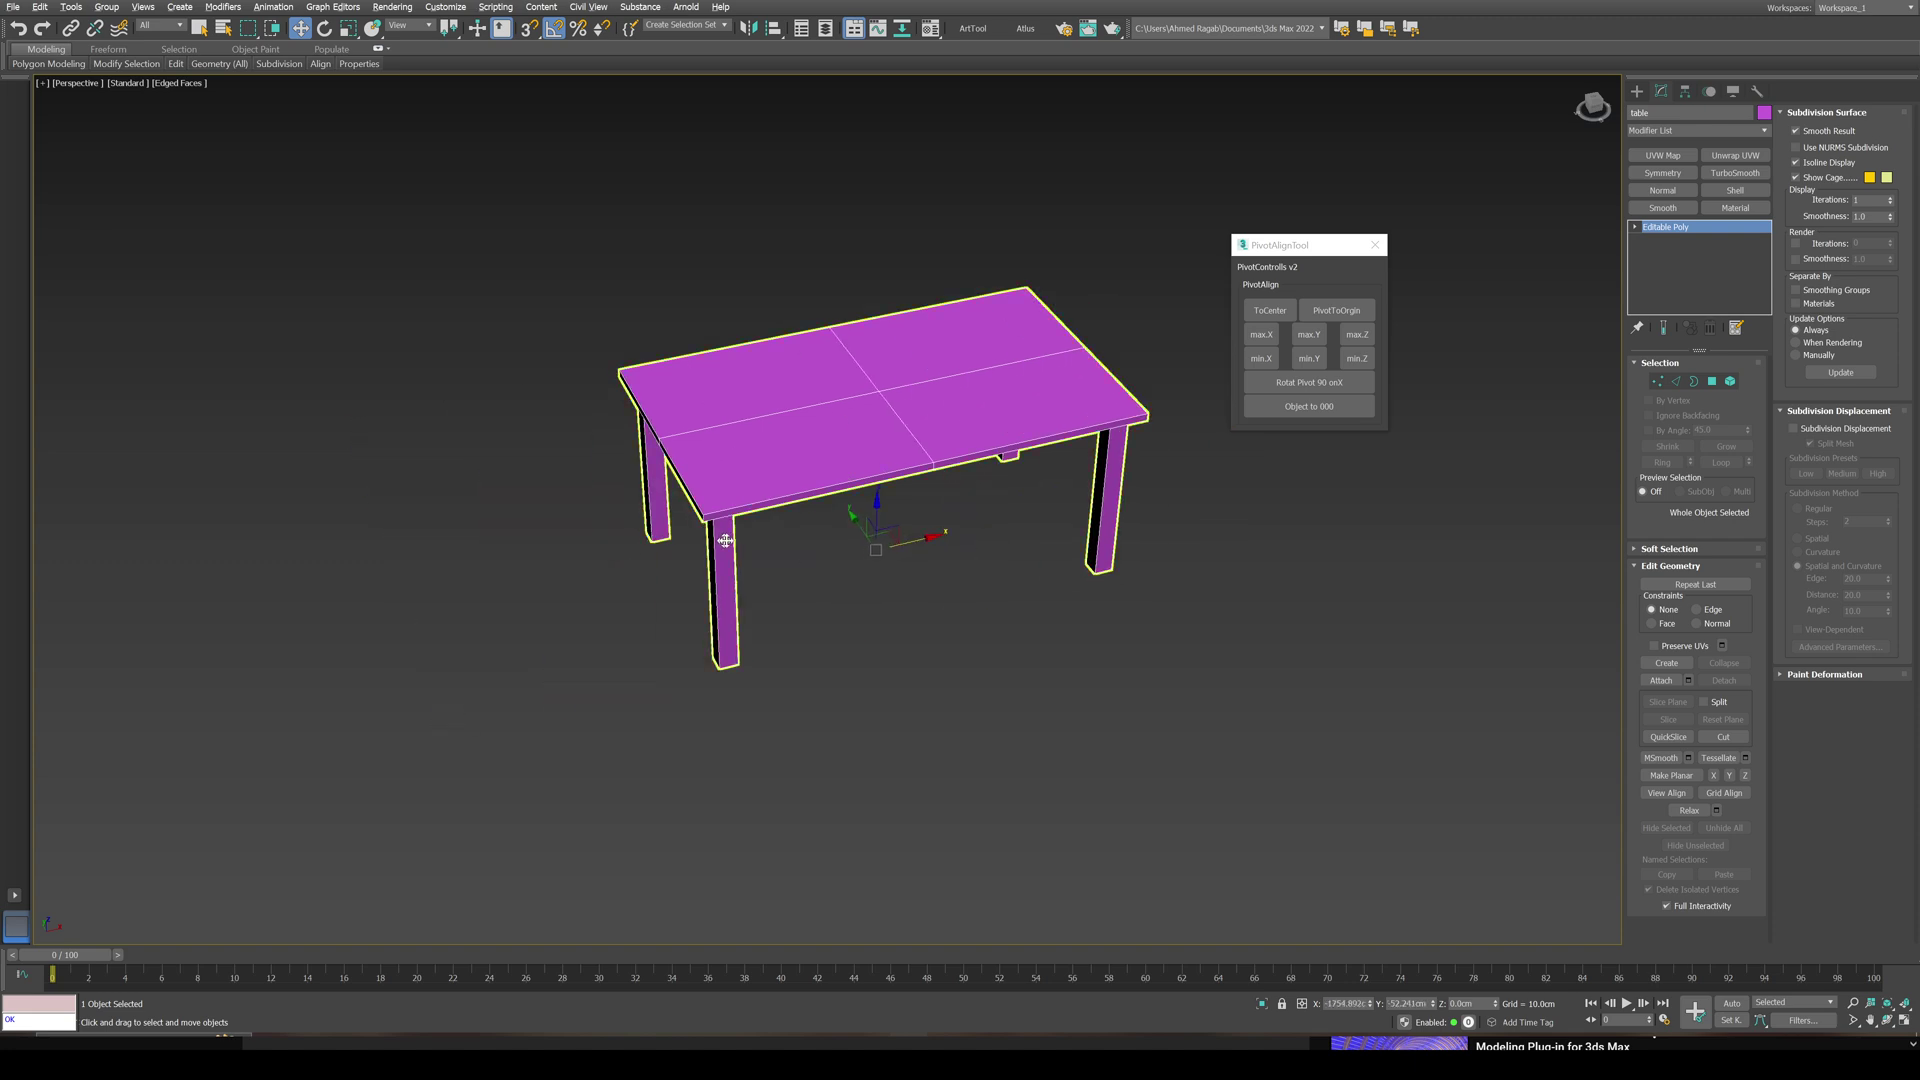
Step: Align the table's pivot to its minimum Y side and switch it to the maximum Y side
{"action": "mouse_move", "coordinate": [724, 534]}
{"action": "middle_mouse_down", "text": "alt"}
{"action": "mouse_move", "coordinate": [794, 534]}
{"action": "mouse_move", "coordinate": [699, 556]}
{"action": "middle_mouse_up", "text": "alt"}
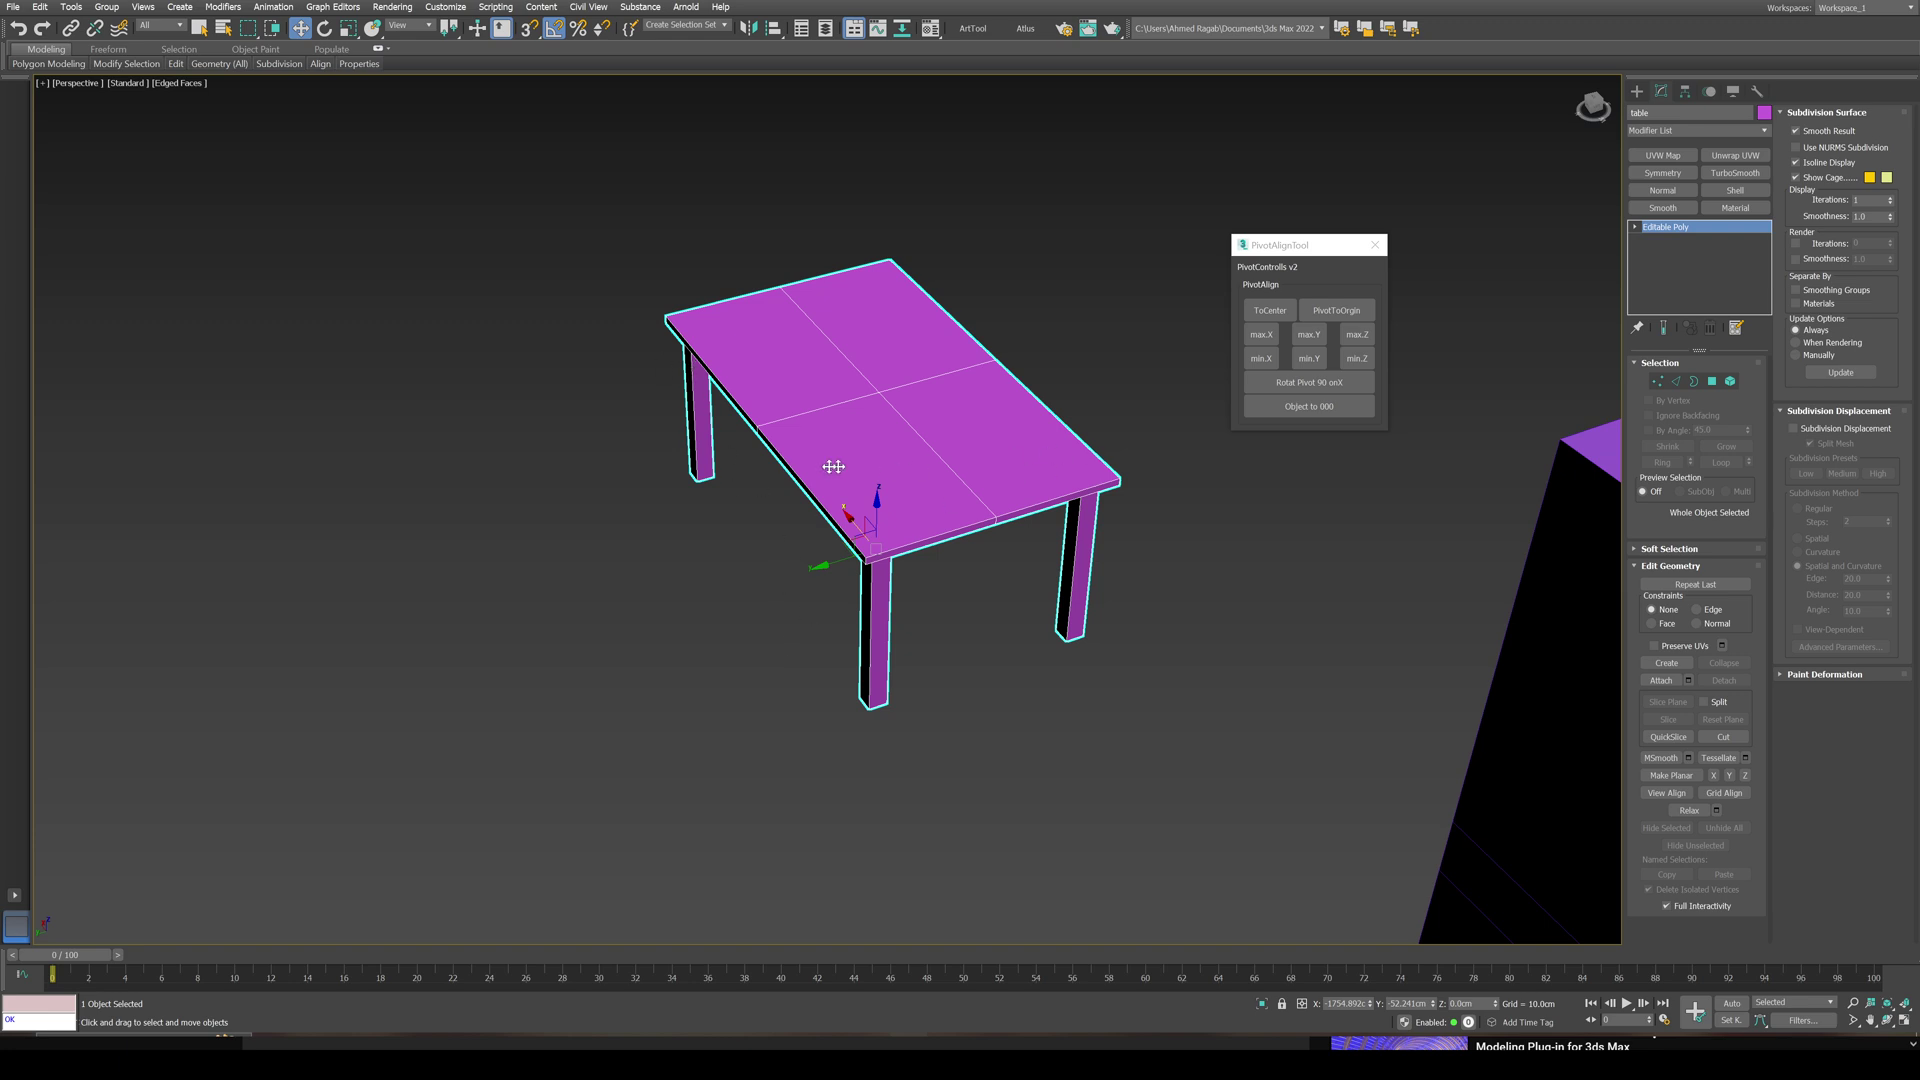
{"action": "middle_click_drag", "start_coordinate": [770, 572], "coordinate": [809, 572], "text": "alt"}
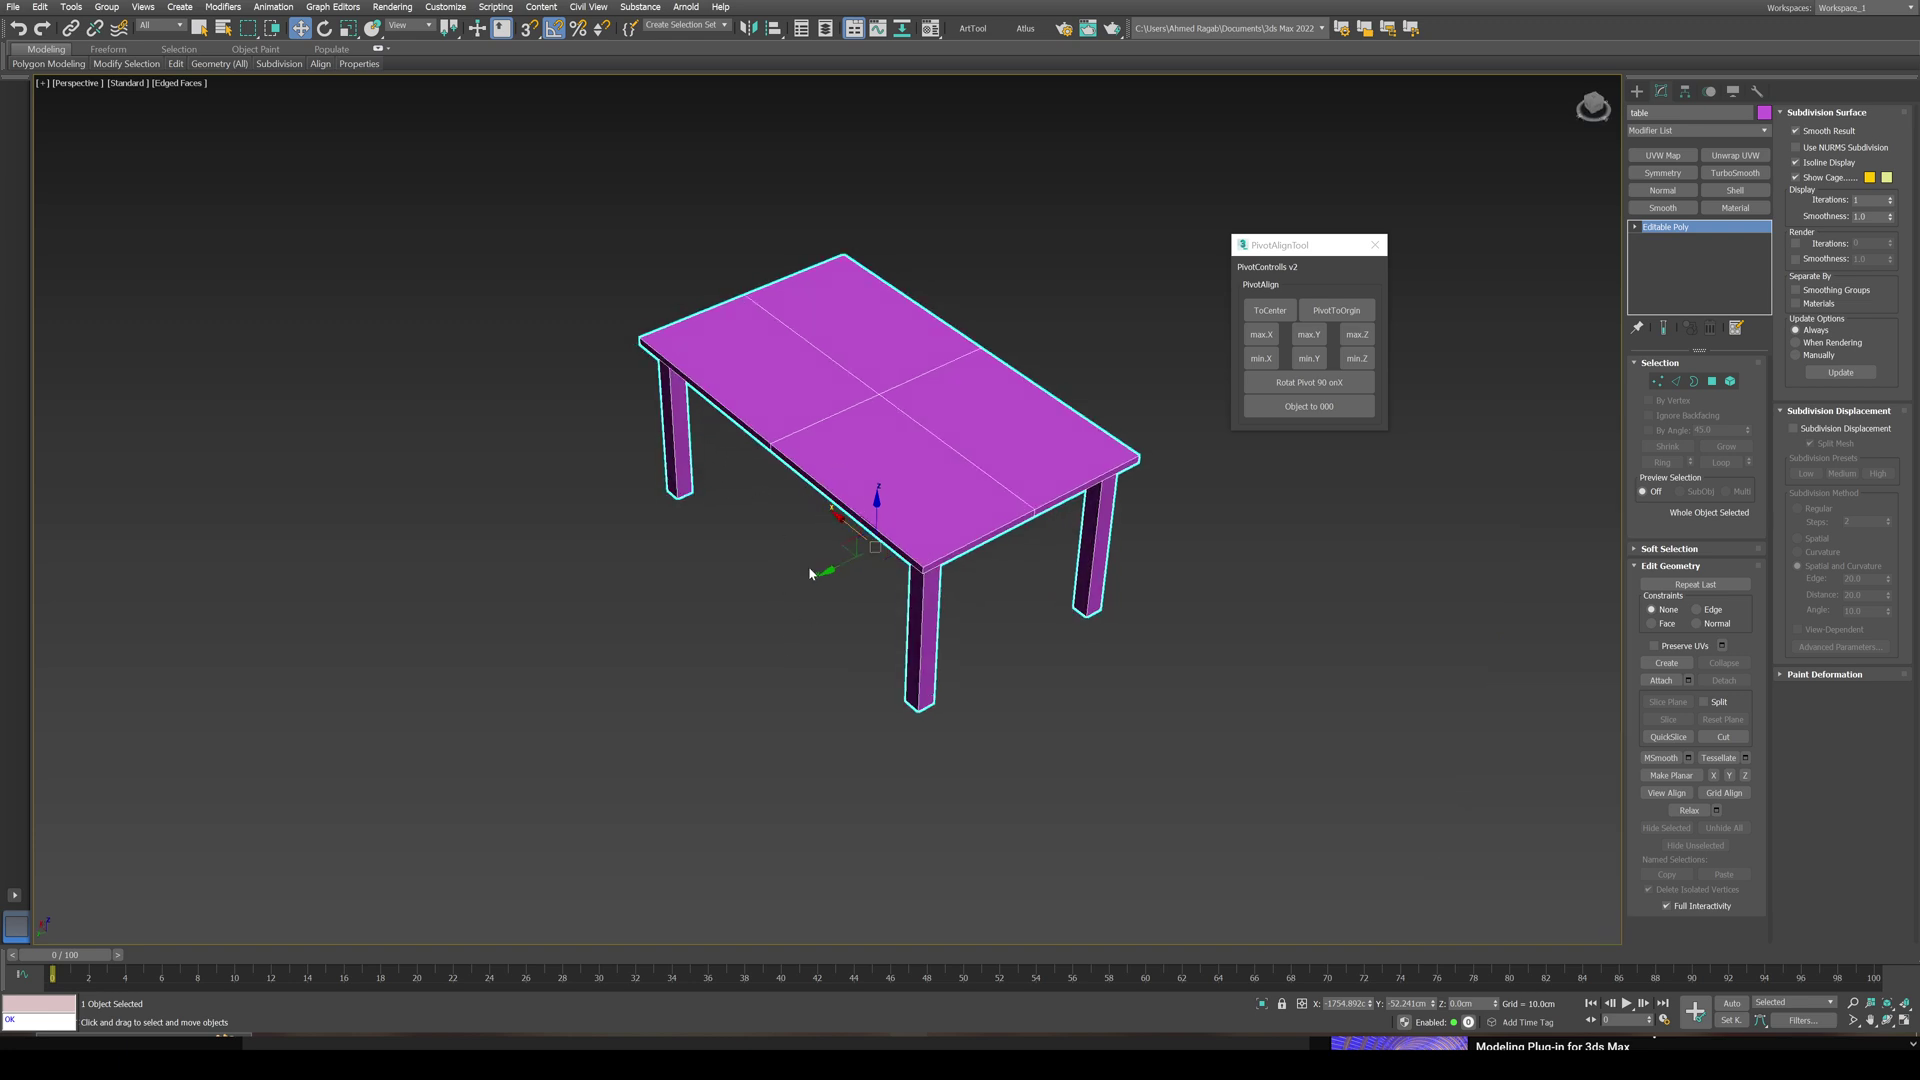
{"action": "left_click", "coordinate": [1309, 358]}
{"action": "left_click", "coordinate": [1319, 343]}
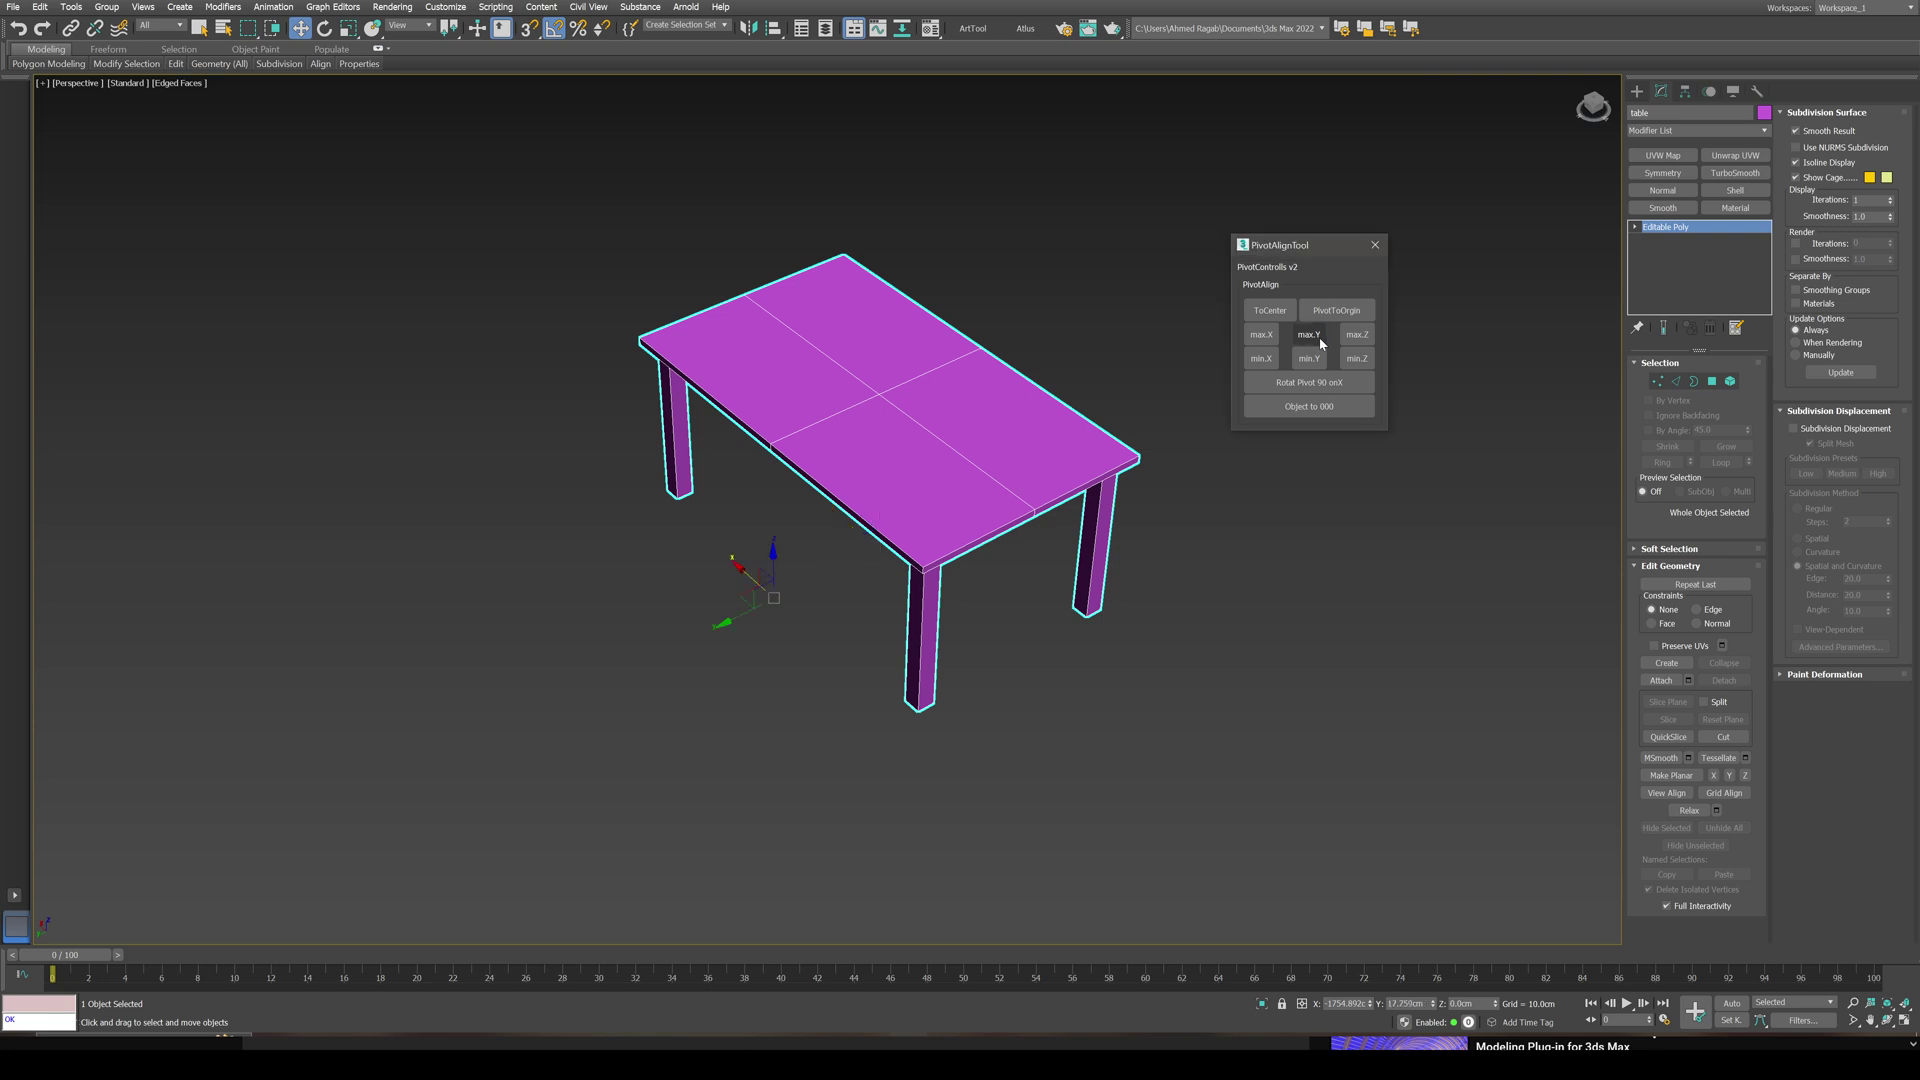
Step: Select the screen on the wall and move it along the X axis until it is behind the table
{"action": "middle_click_drag", "start_coordinate": [1140, 400], "coordinate": [545, 396], "text": "alt"}
{"action": "scroll", "coordinate": [750, 465], "scroll_direction": "down", "scroll_amount": 3}
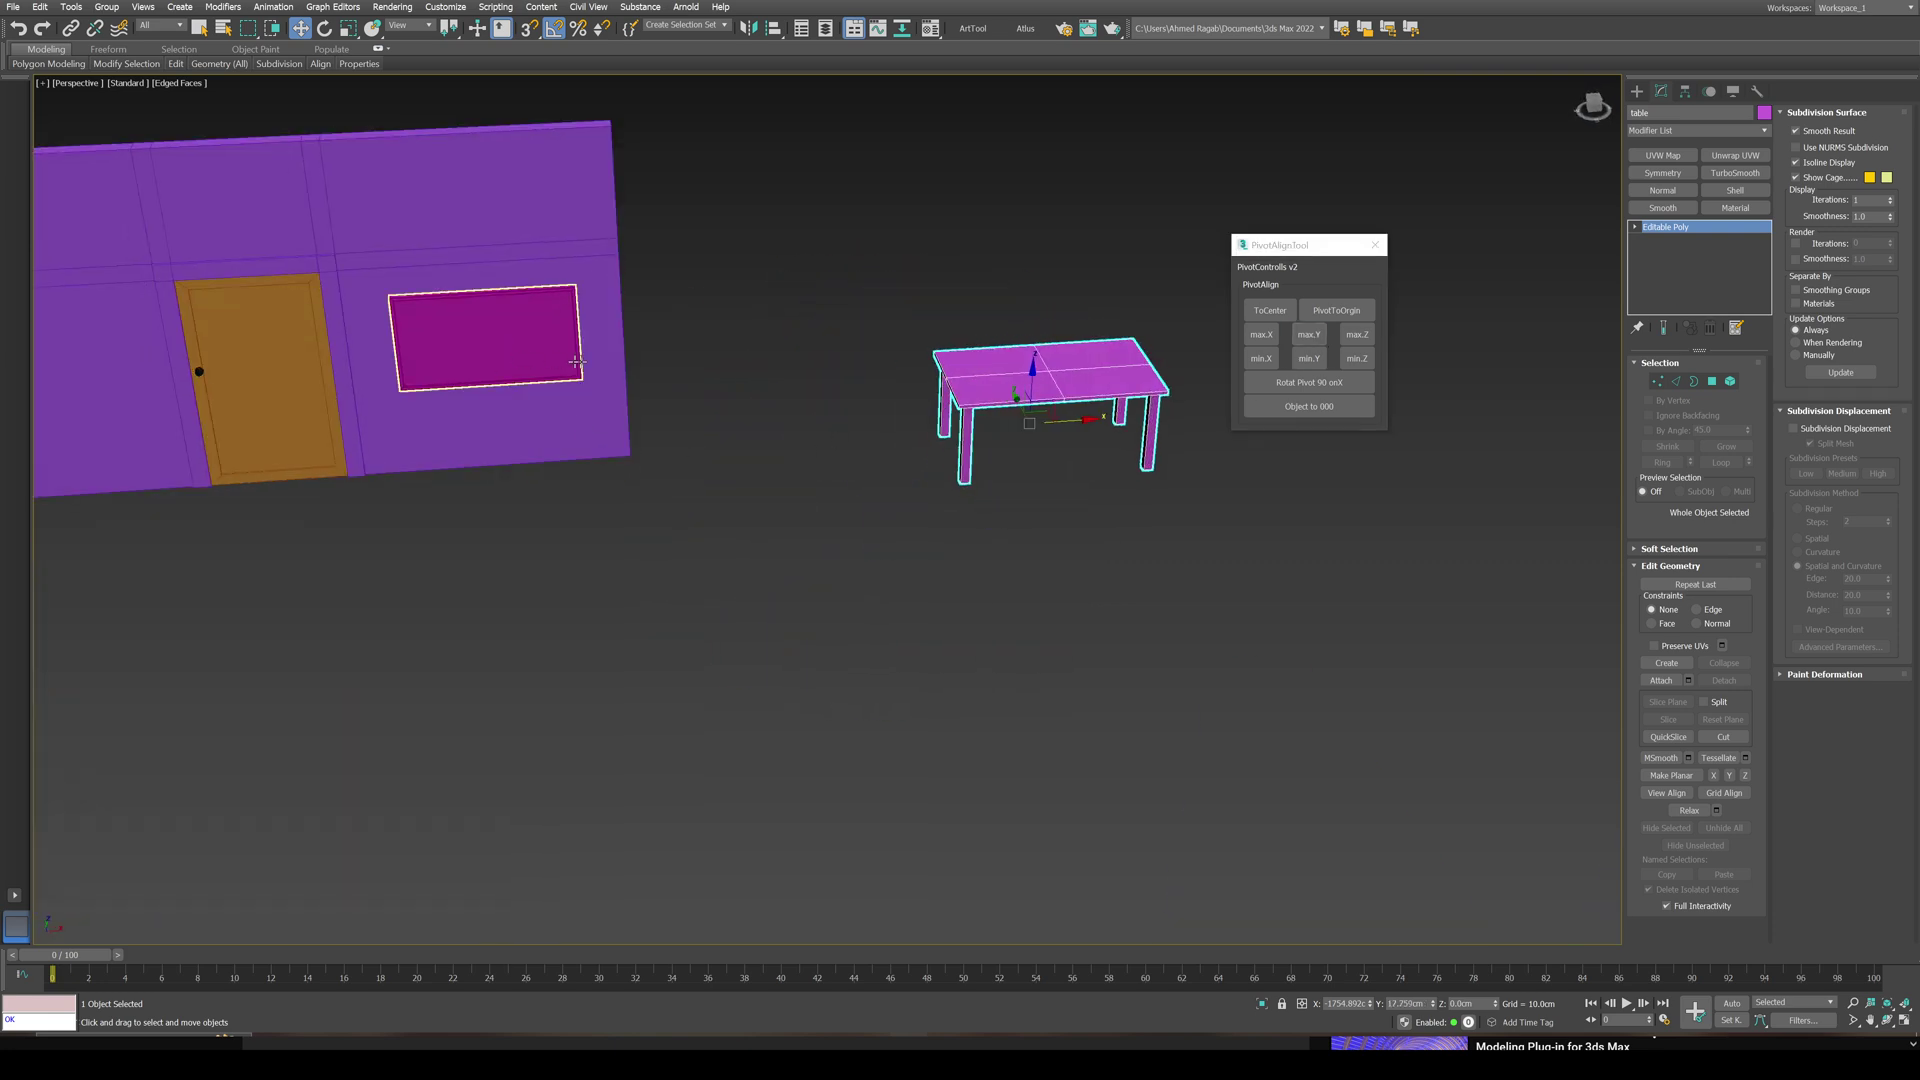
{"action": "left_click", "coordinate": [540, 375]}
{"action": "left_click_drag", "start_coordinate": [539, 375], "coordinate": [1108, 380]}
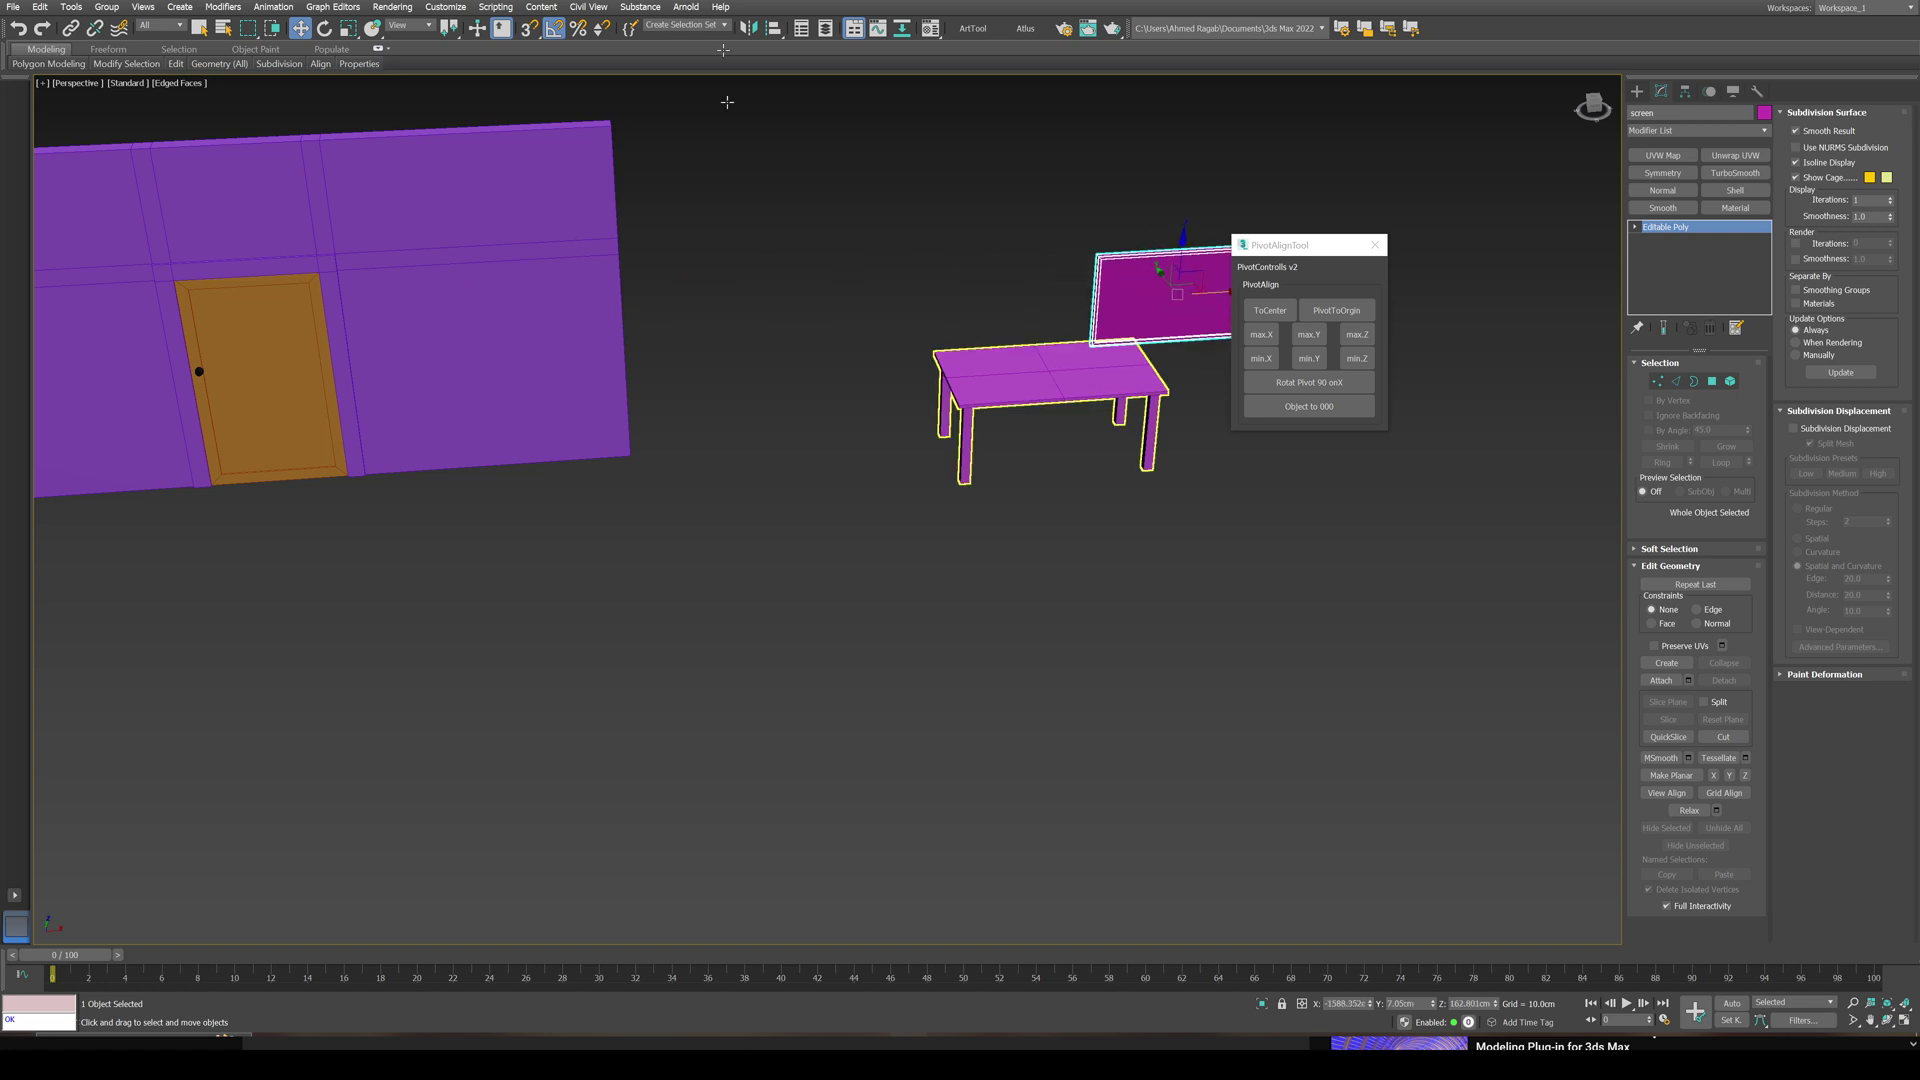
Step: Place the table onto the wall surface beside the door with the Select and Place tool
{"action": "left_click", "coordinate": [1000, 380]}
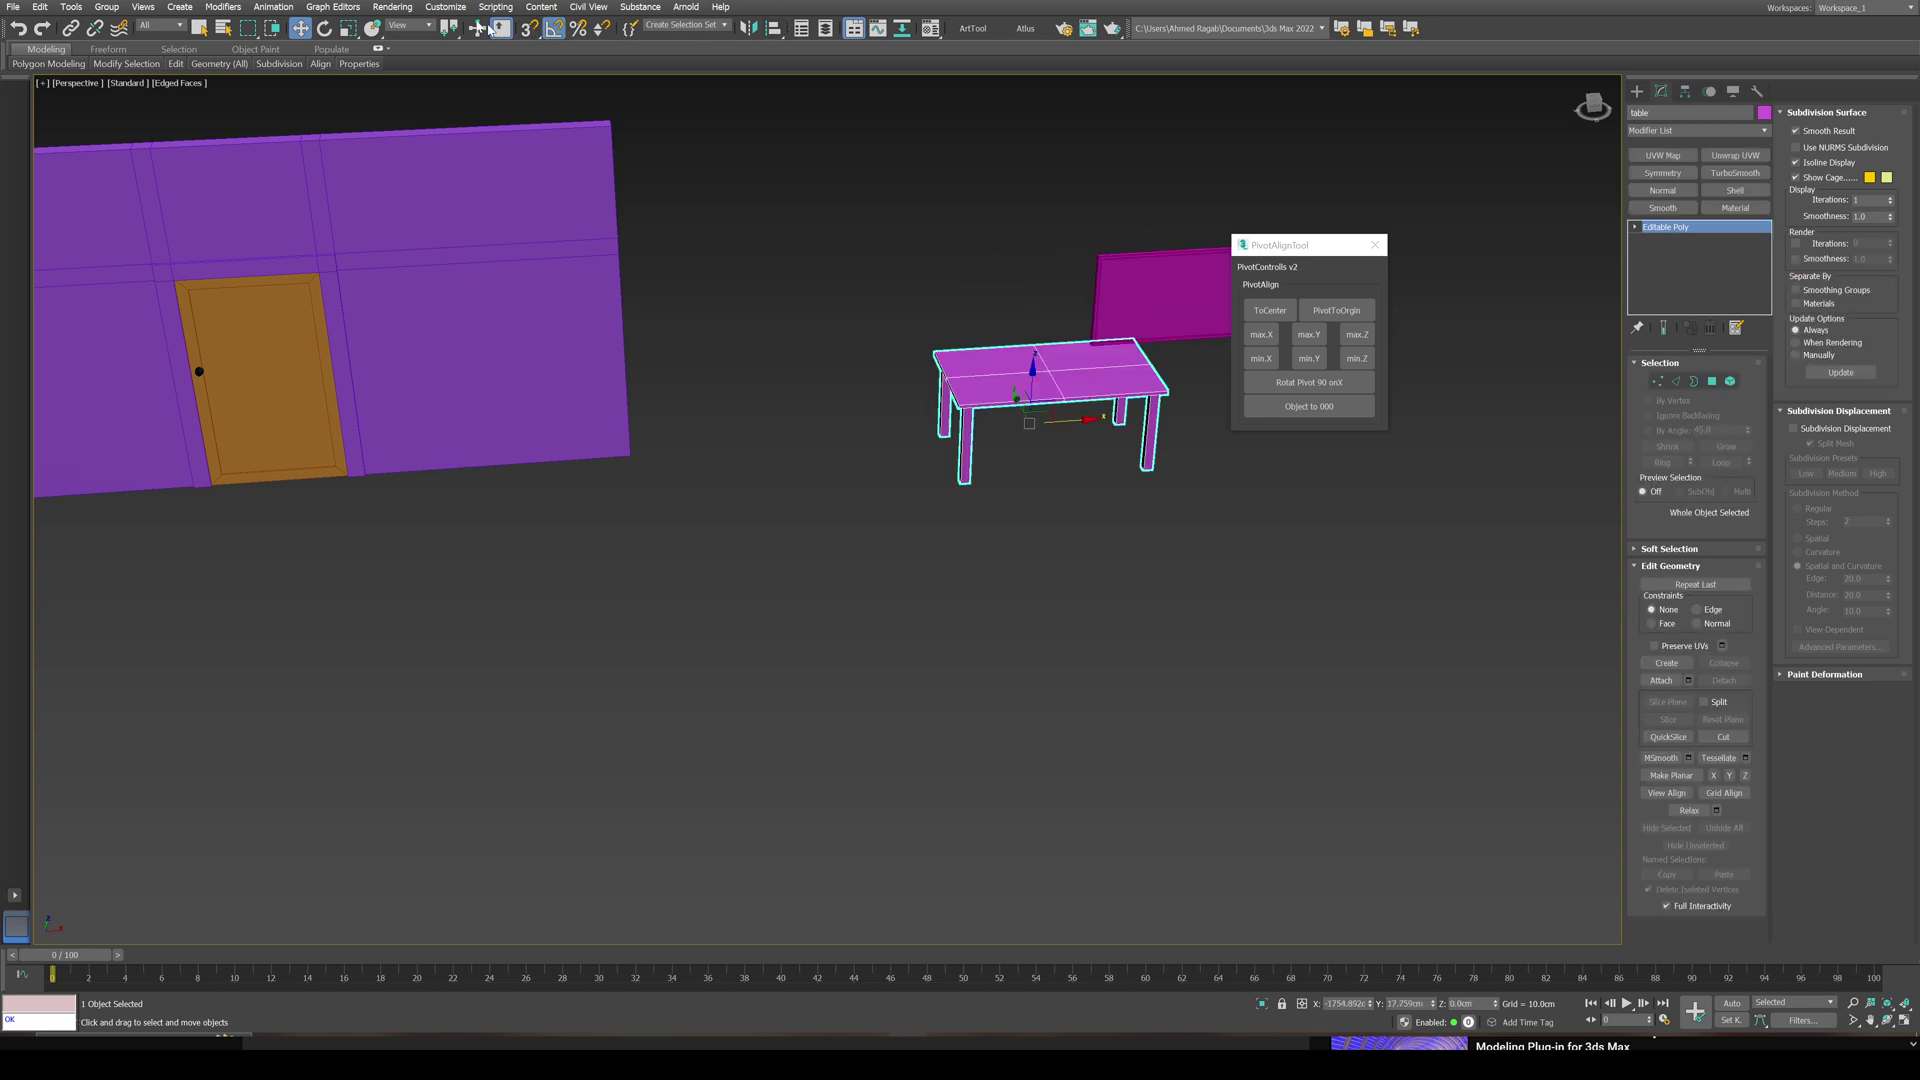
{"action": "left_click", "coordinate": [349, 28]}
{"action": "left_click", "coordinate": [374, 28]}
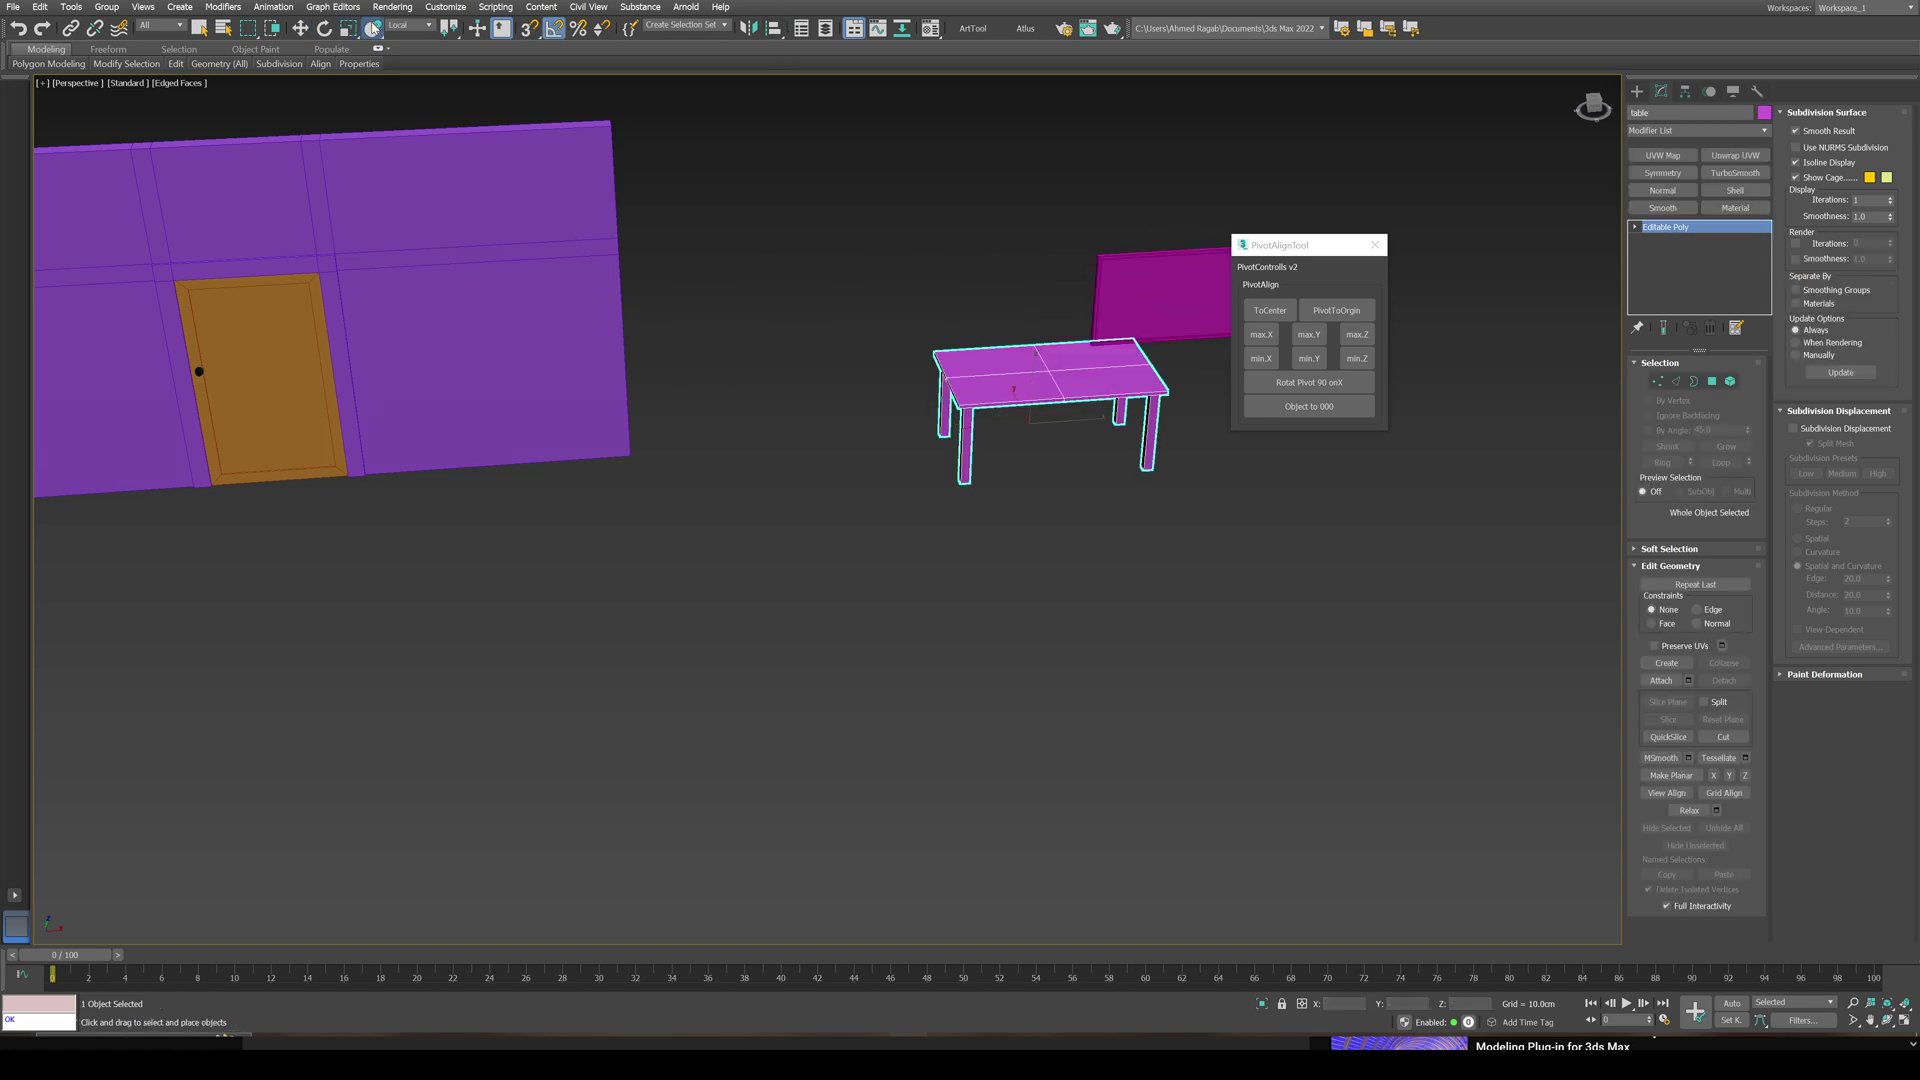
{"action": "left_click_drag", "start_coordinate": [1030, 370], "coordinate": [483, 326]}
{"action": "middle_click_drag", "start_coordinate": [501, 326], "coordinate": [640, 329], "text": "alt"}
{"action": "scroll", "coordinate": [718, 357], "scroll_direction": "up", "scroll_amount": 3}
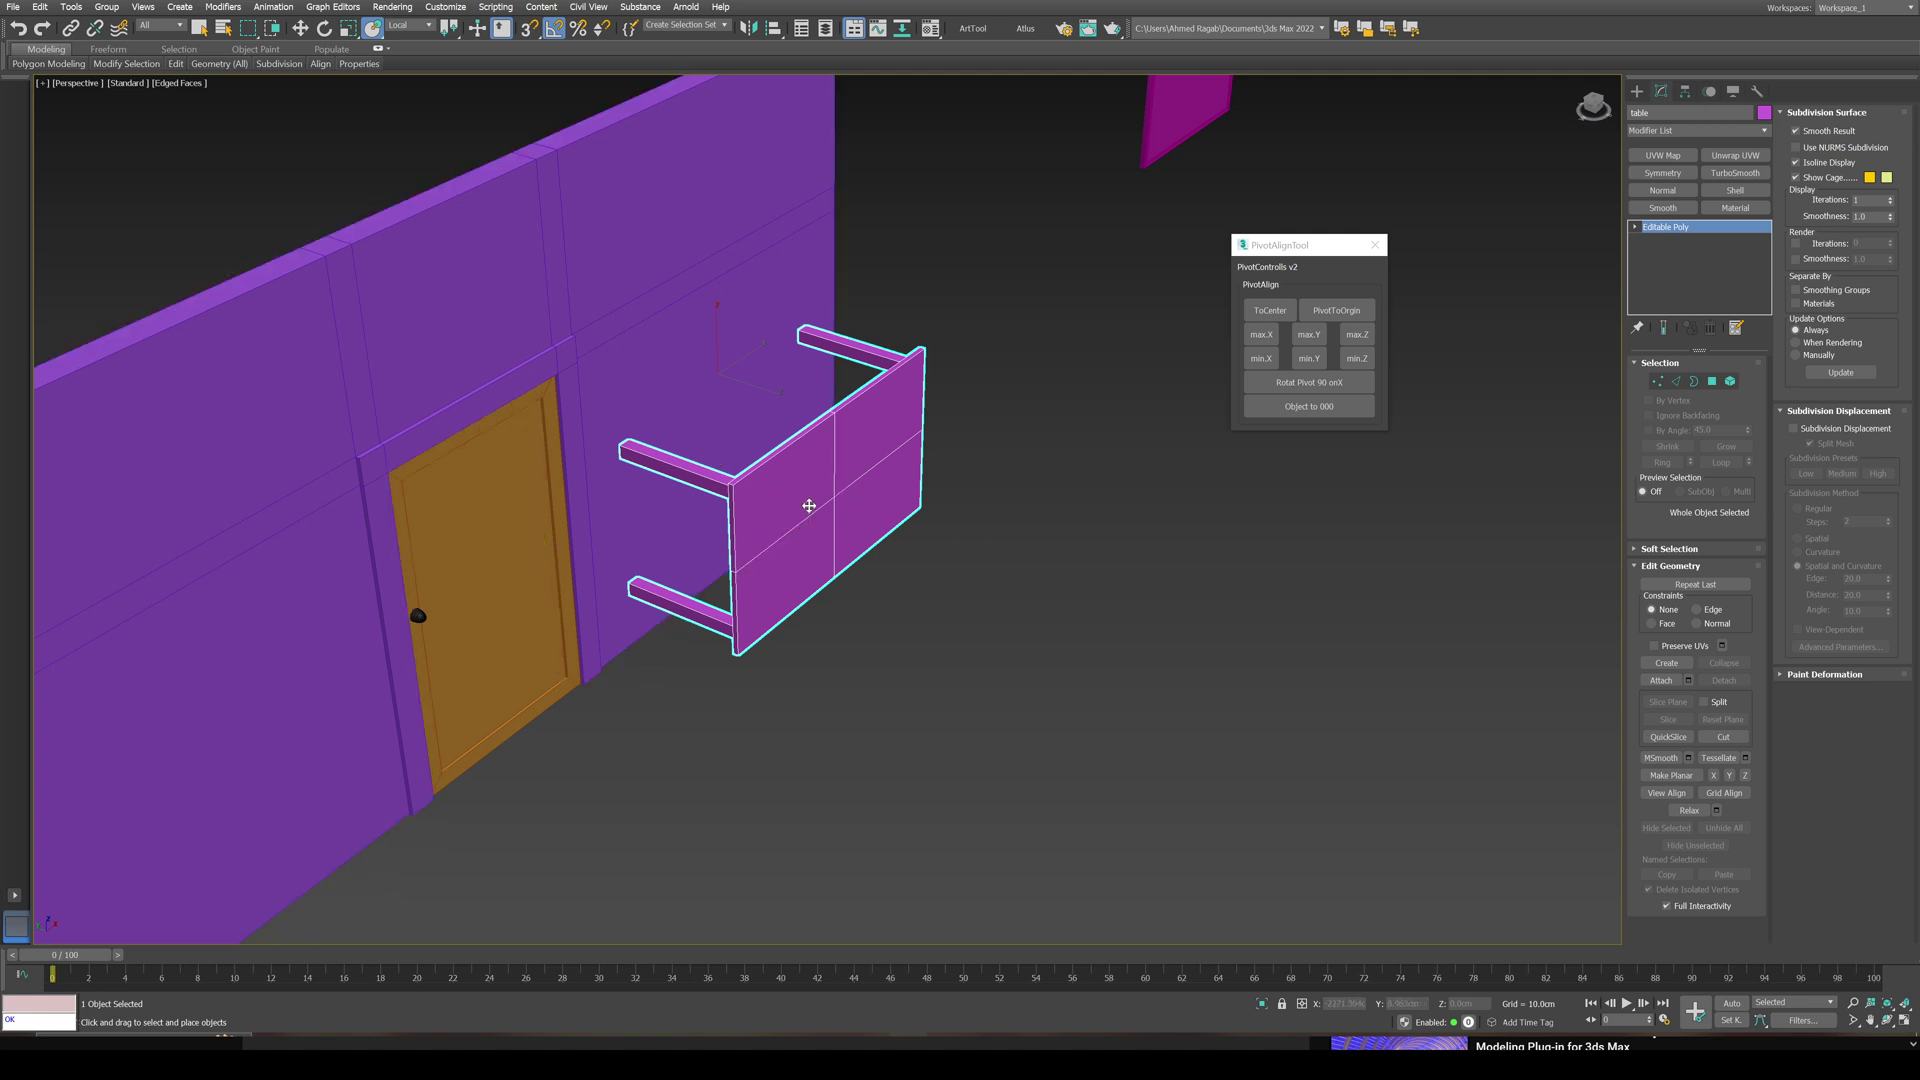
Step: Rotate the table -90 degrees about X so it stands upright, and reset its Z position to 0
{"action": "key", "text": "e"}
{"action": "left_click_drag", "start_coordinate": [756, 346], "coordinate": [732, 327]}
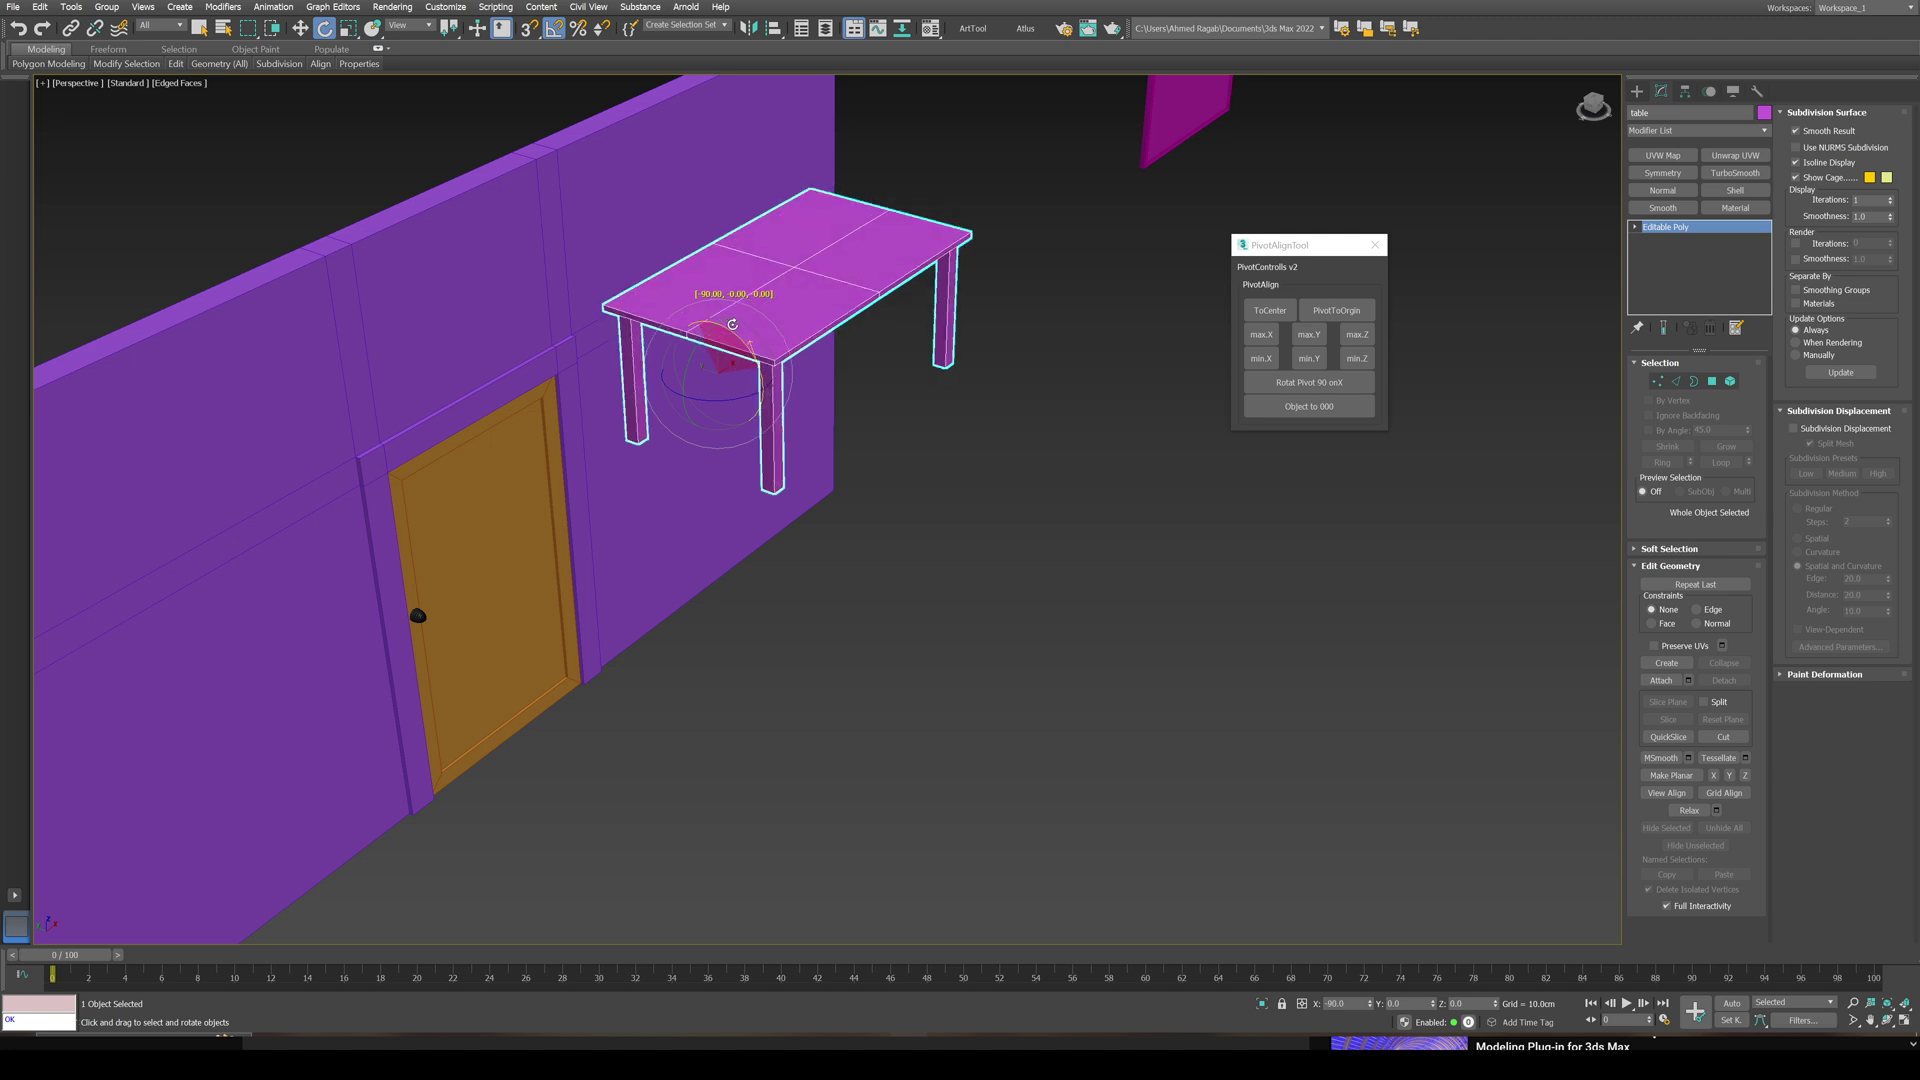
{"action": "key", "text": "w"}
{"action": "right_click", "coordinate": [1496, 1004]}
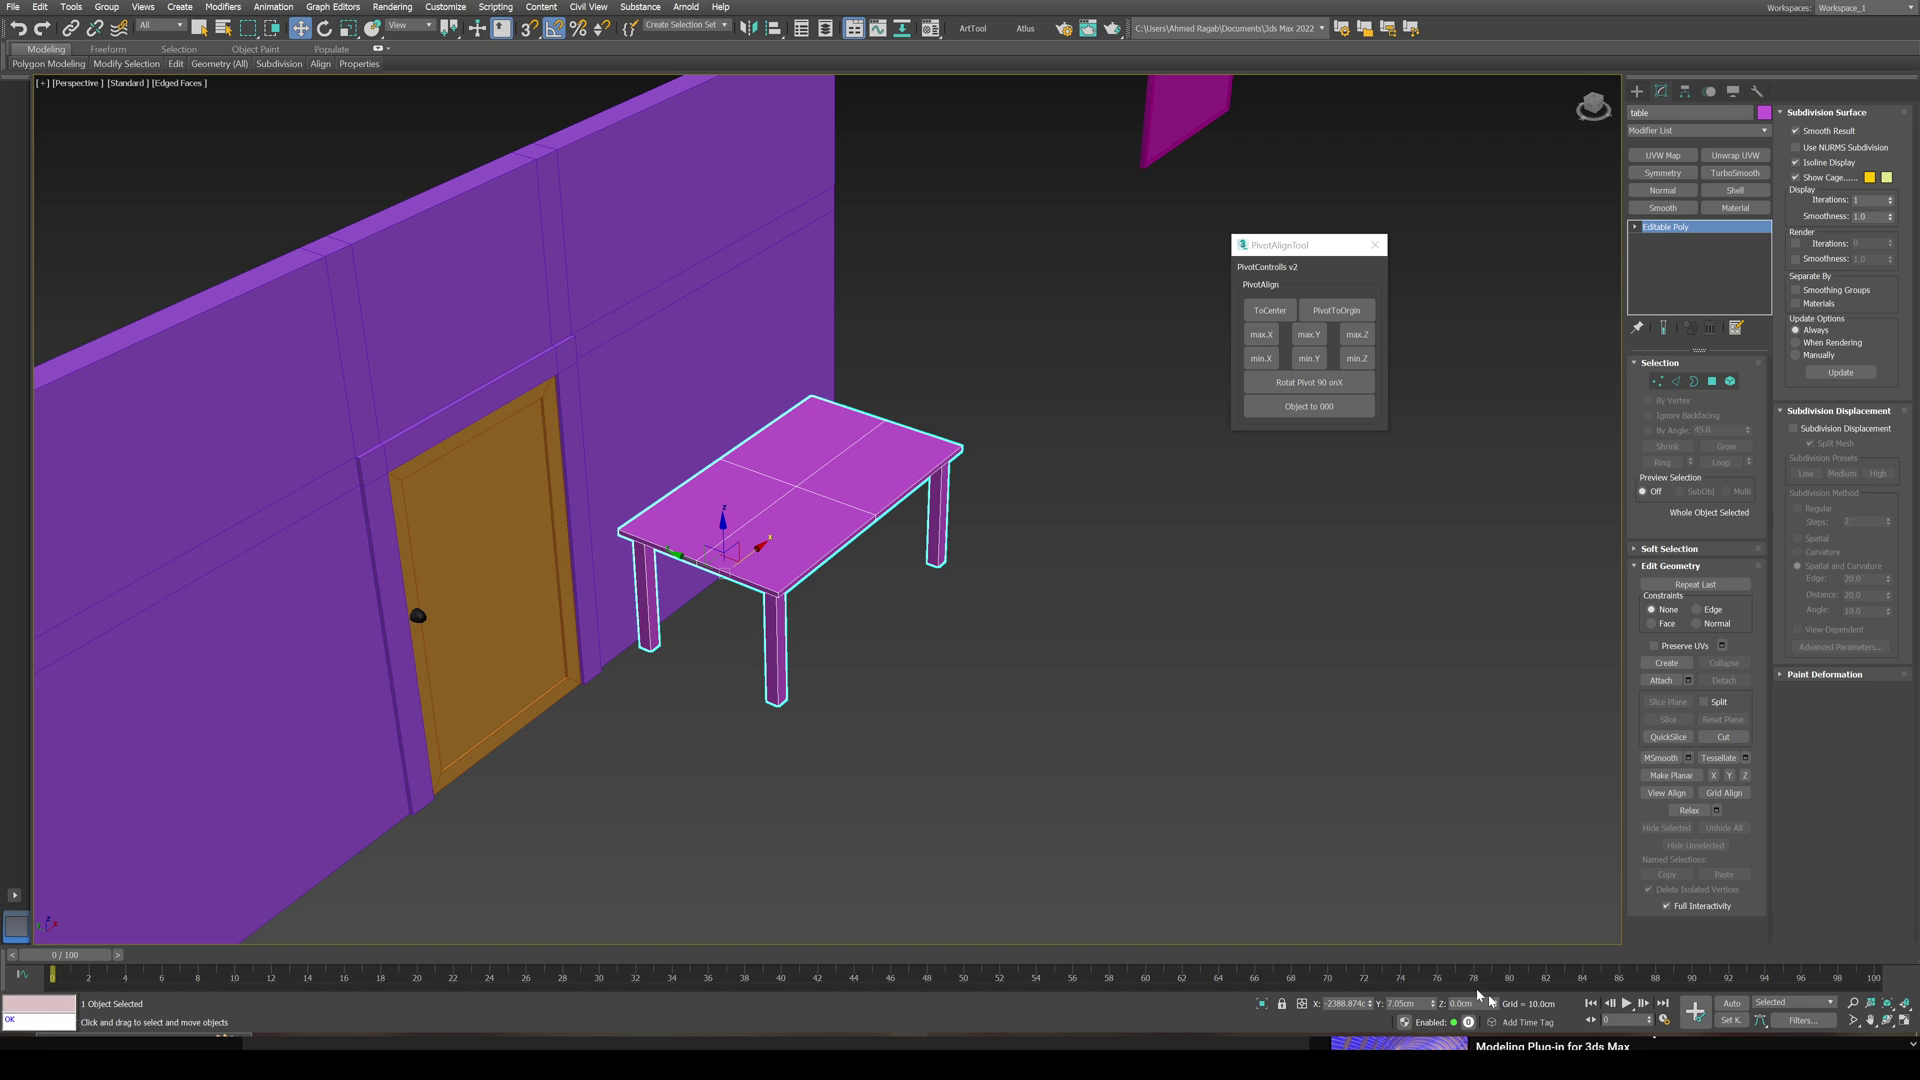
Step: Examine from the top view how the table's back edge meets the wall, and return to the perspective view
{"action": "middle_click_drag", "start_coordinate": [984, 553], "coordinate": [958, 594], "text": "alt"}
{"action": "key", "text": "t"}
{"action": "key", "text": "z"}
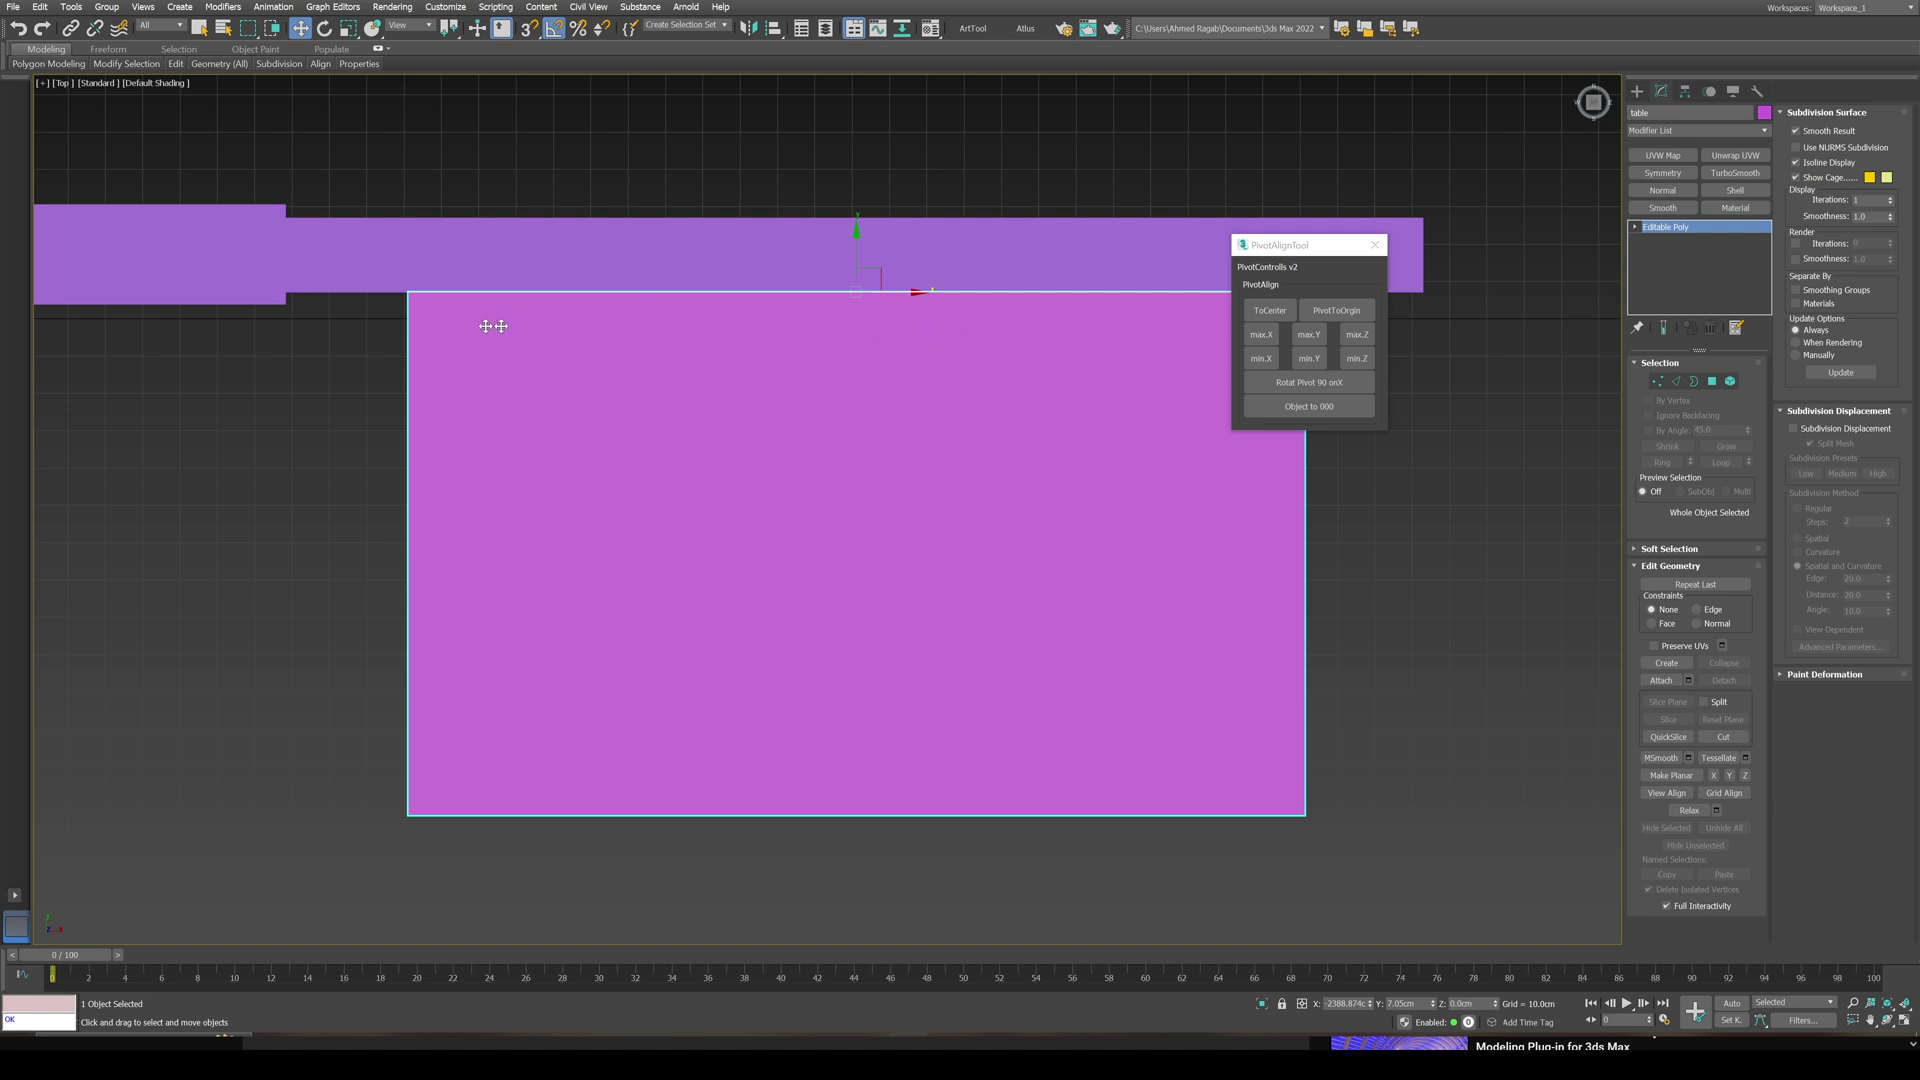
{"action": "scroll", "coordinate": [593, 289], "scroll_direction": "down", "scroll_amount": 2}
{"action": "left_click", "coordinate": [605, 270]}
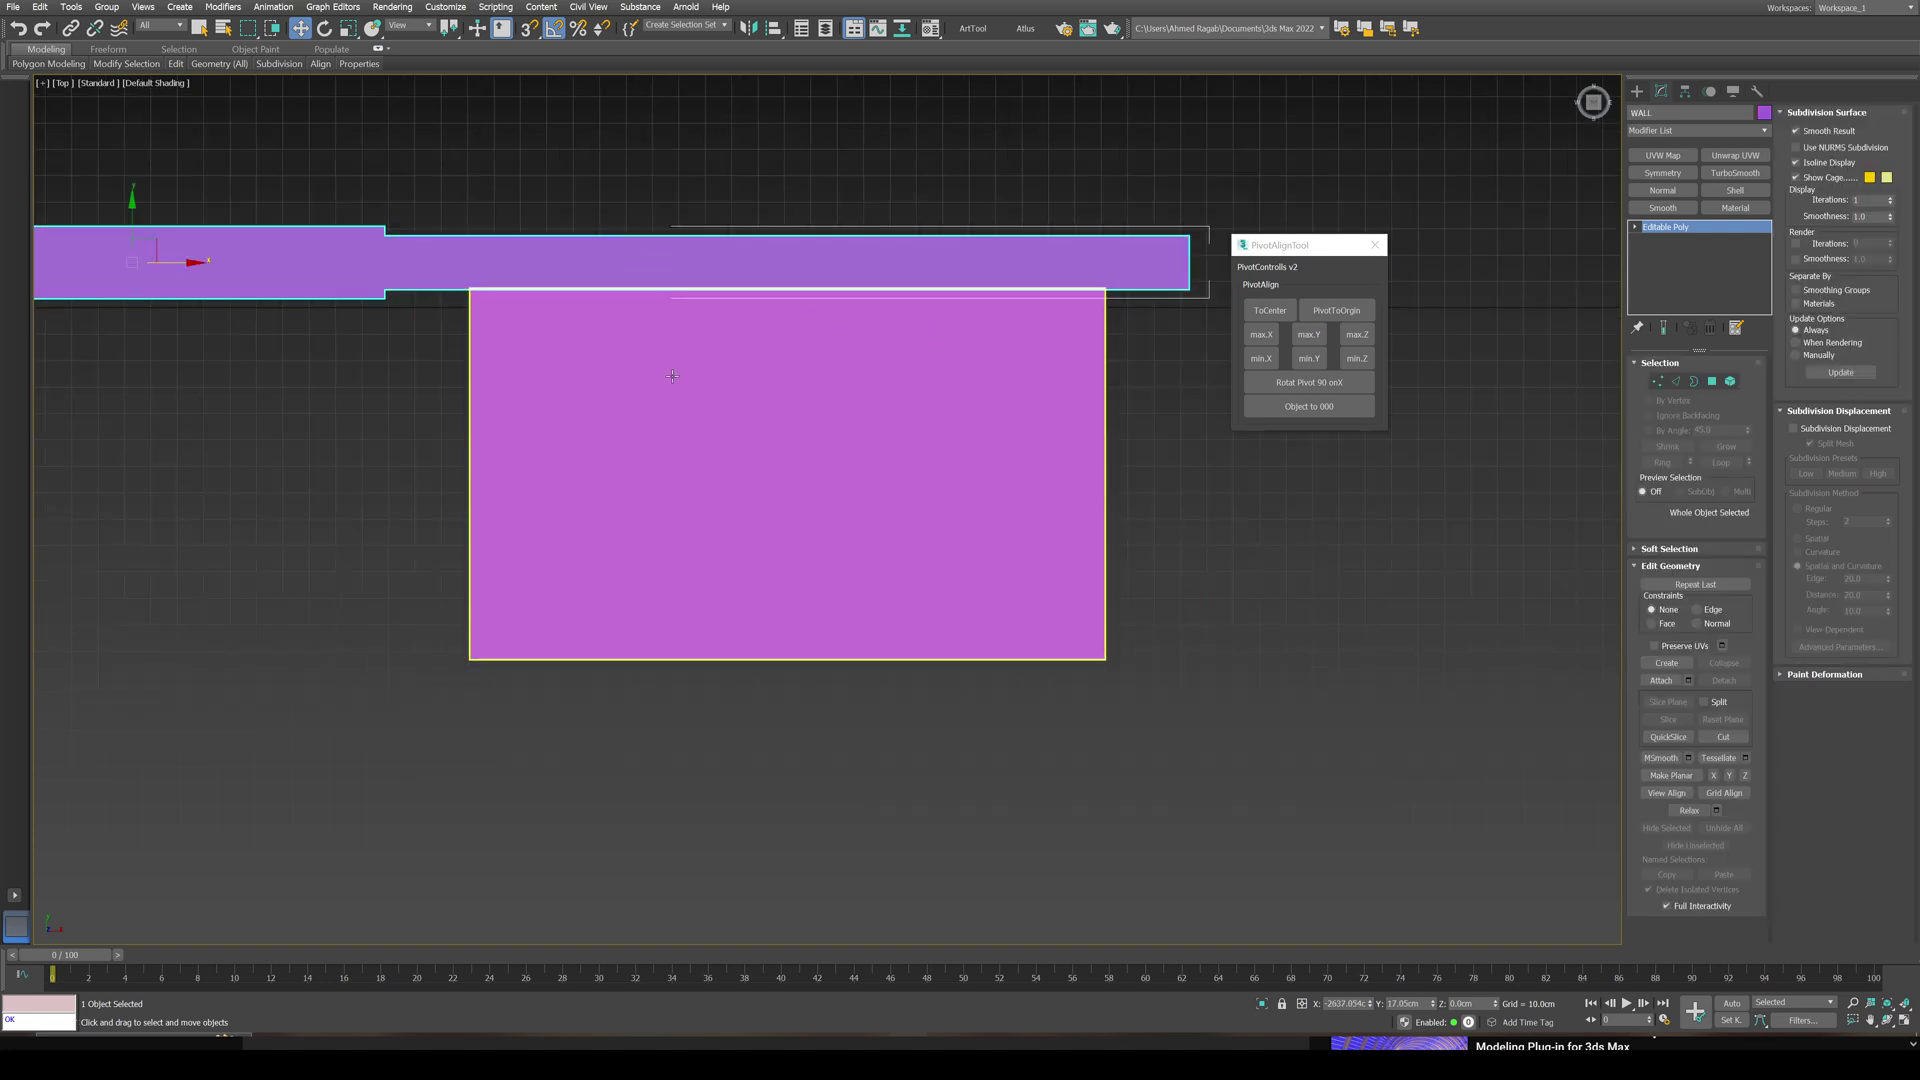
{"action": "left_click", "coordinate": [707, 377]}
{"action": "middle_click_drag", "start_coordinate": [710, 375], "coordinate": [720, 514]}
{"action": "key", "text": "p"}
{"action": "scroll", "coordinate": [728, 545], "scroll_direction": "down", "scroll_amount": 4}
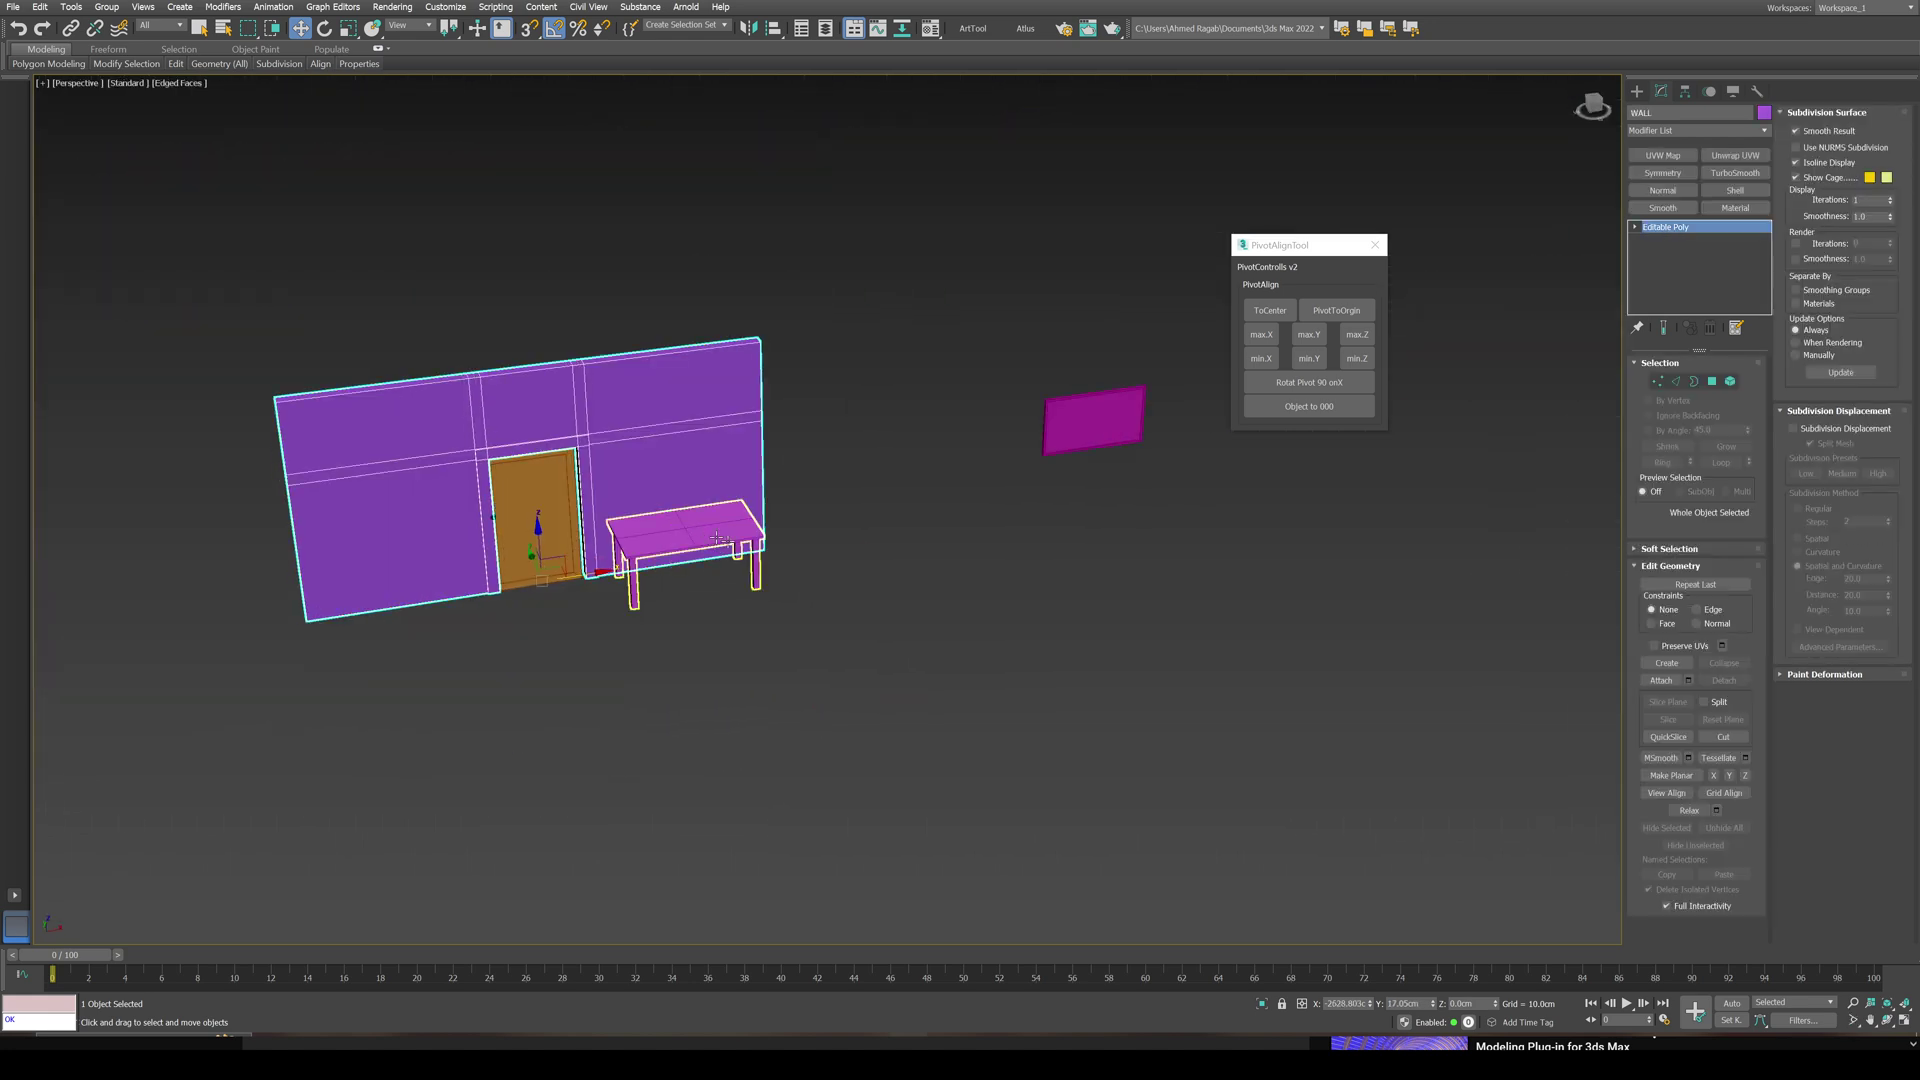
Step: Move the table away from the wall to about X -1135 cm and the screen toward the wall to about X -1958 cm
{"action": "left_click_drag", "start_coordinate": [713, 558], "coordinate": [1362, 458]}
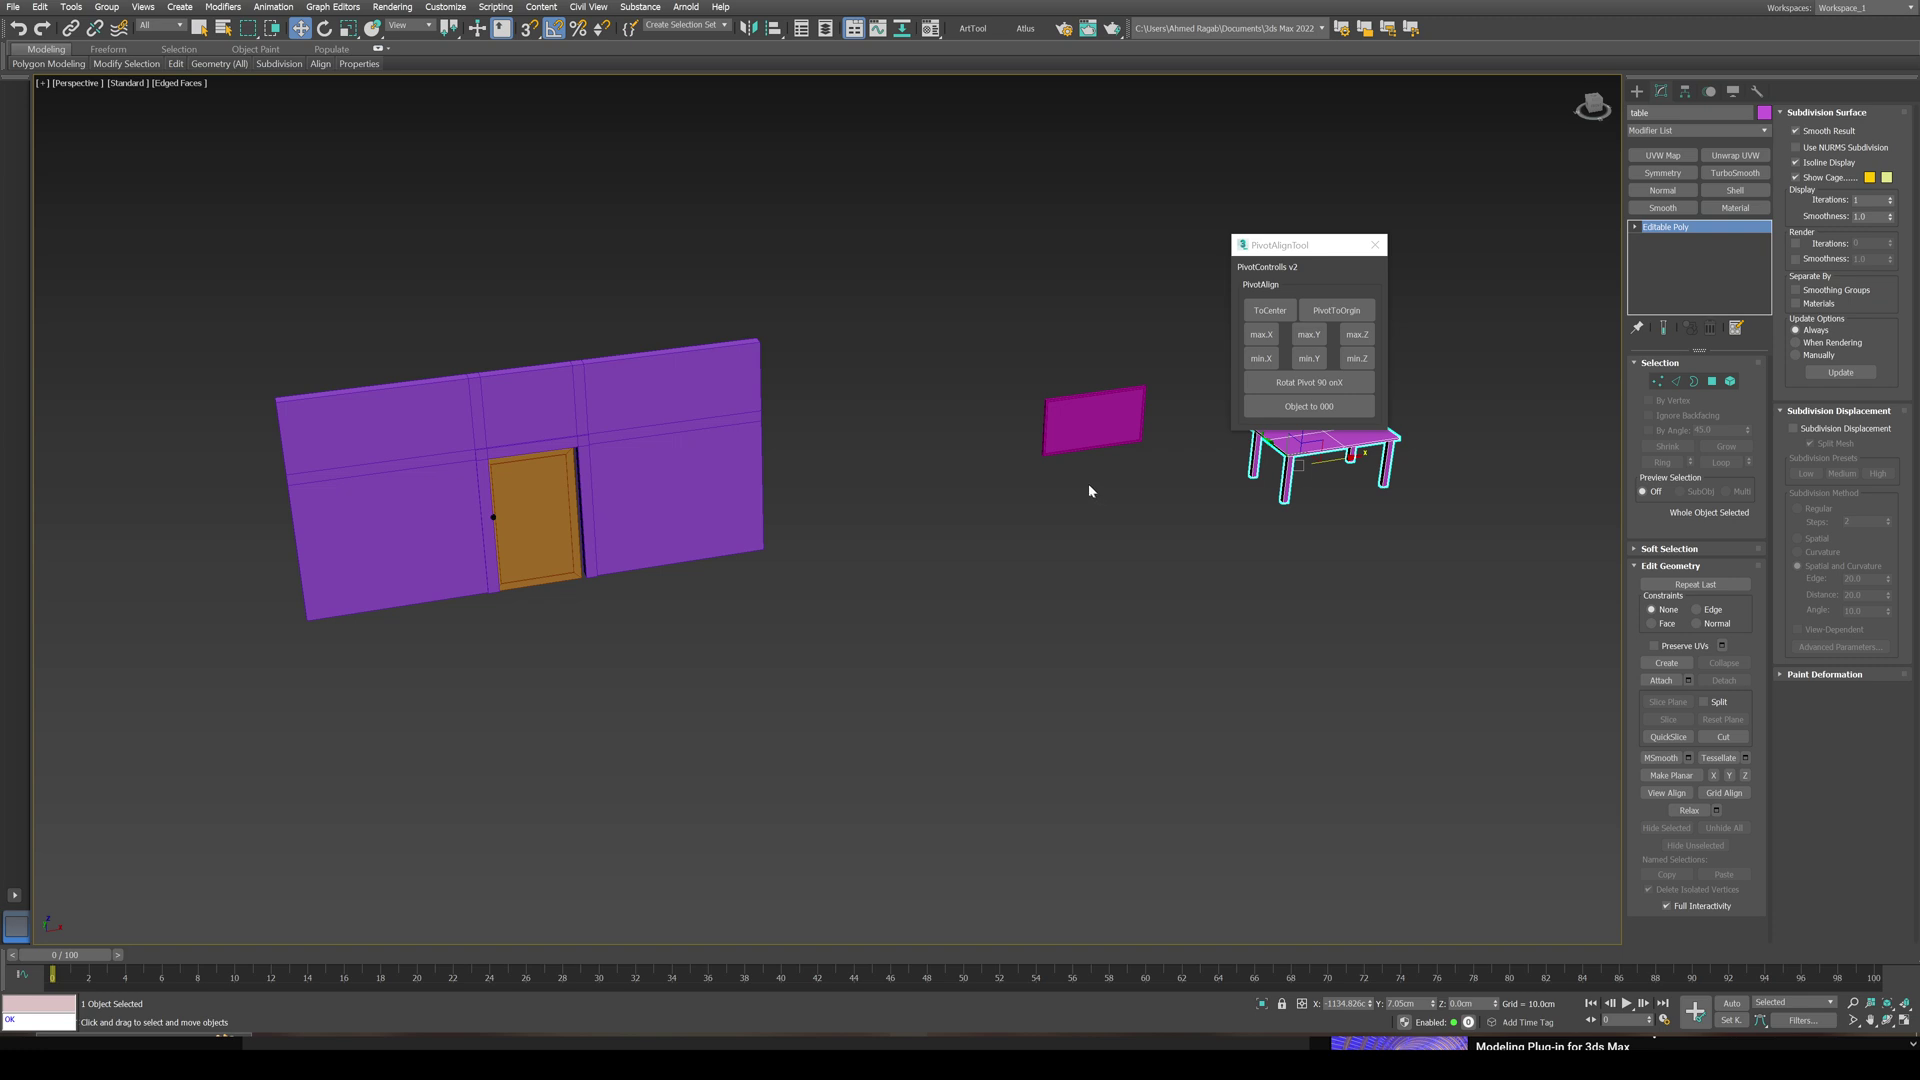
{"action": "left_click", "coordinate": [1084, 433]}
{"action": "left_click_drag", "start_coordinate": [1122, 419], "coordinate": [940, 443]}
Step: Frame the screen object and align its pivot to its center
{"action": "key", "text": "z"}
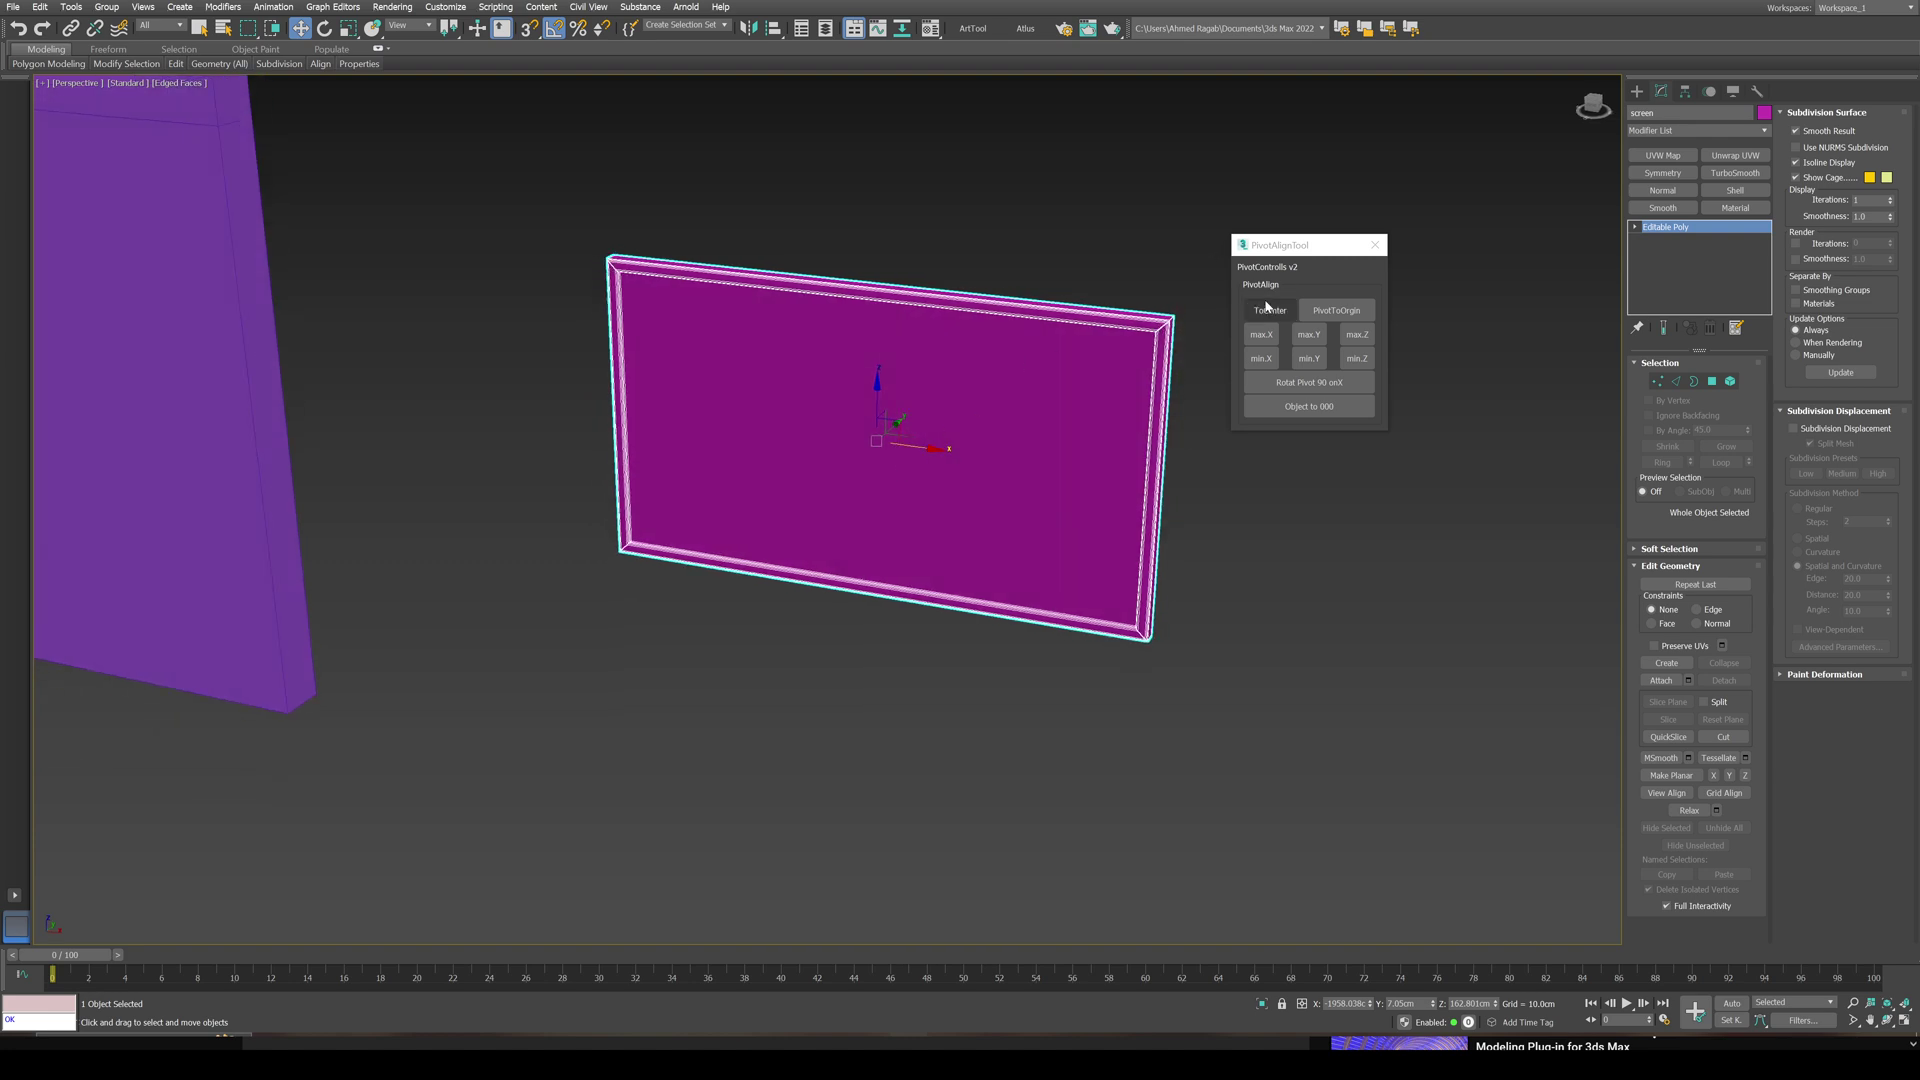
{"action": "left_click", "coordinate": [1267, 309]}
{"action": "middle_click_drag", "start_coordinate": [1200, 327], "coordinate": [1008, 376], "text": "alt"}
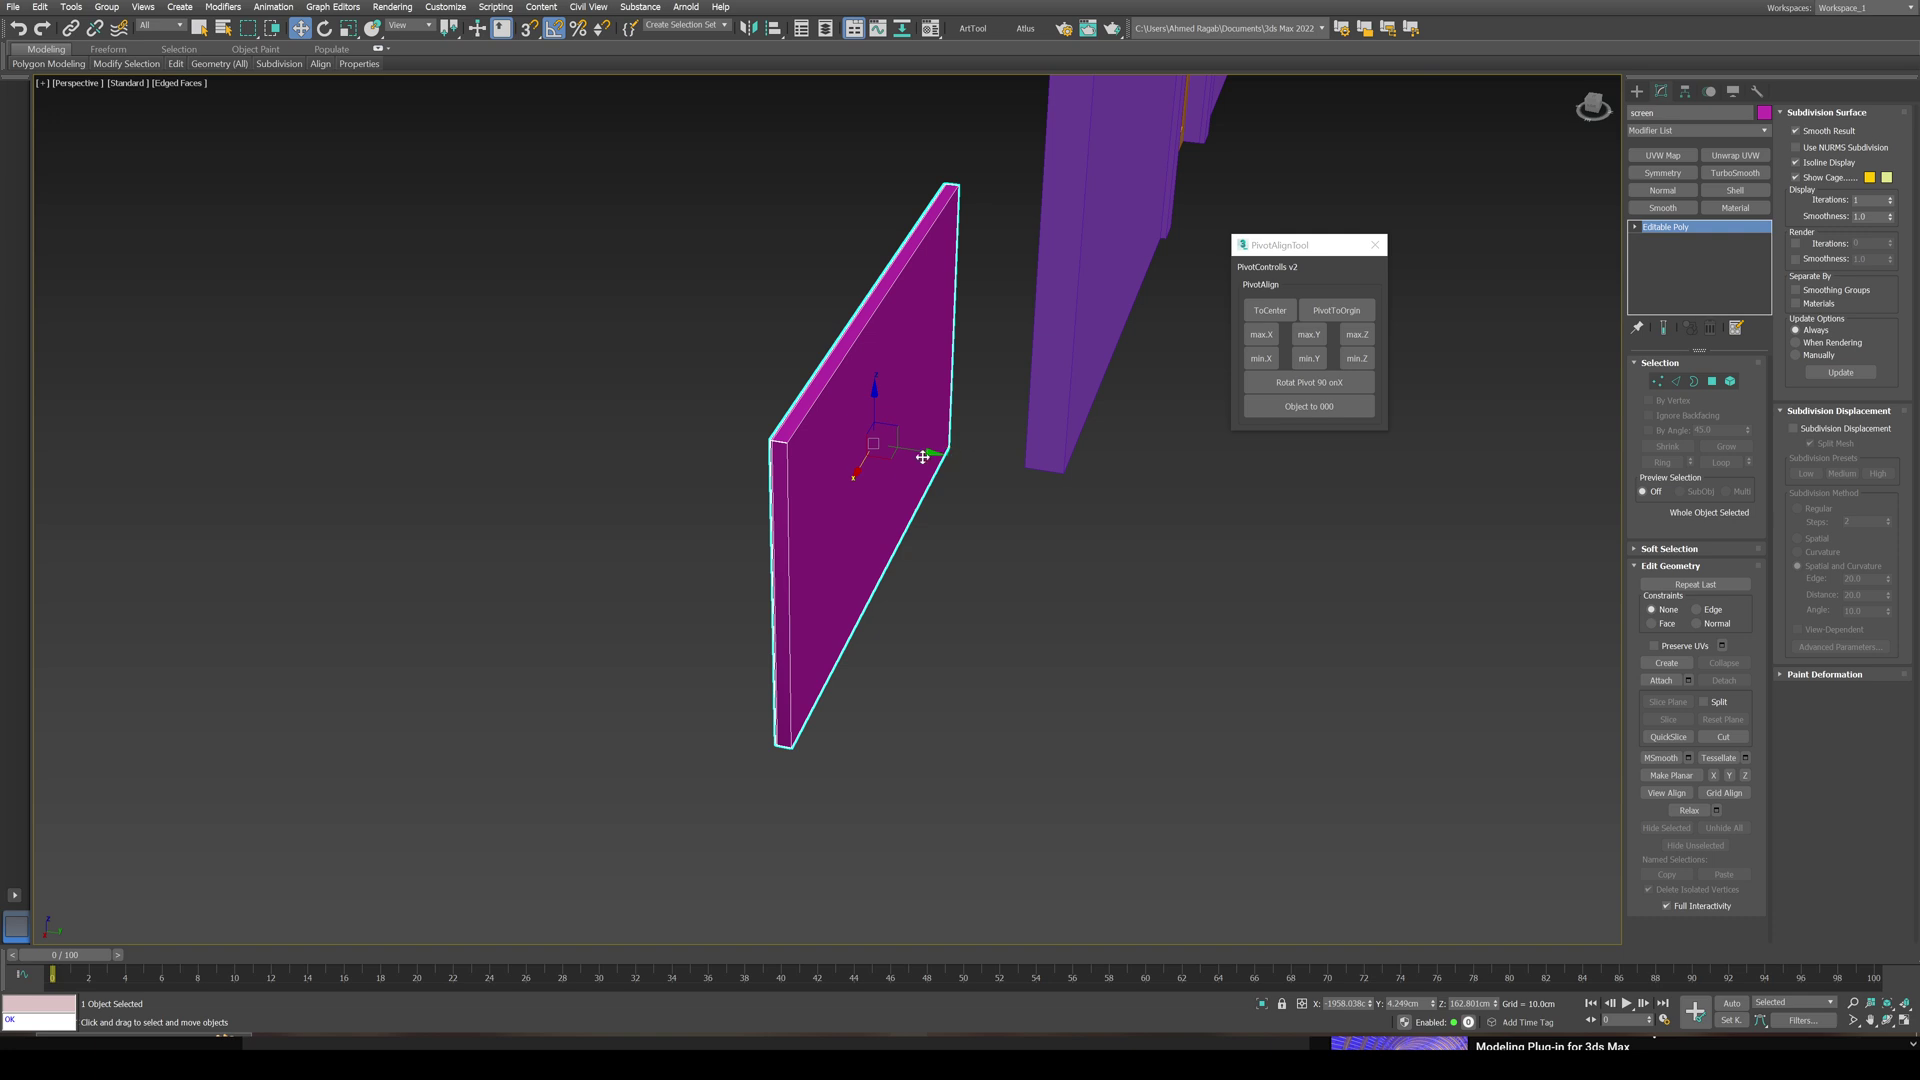
Step: Place the screen on the wall beside the door with Select and Place, and rotate it upright flat against the wall
{"action": "middle_click_drag", "start_coordinate": [1286, 351], "coordinate": [691, 131], "text": "alt"}
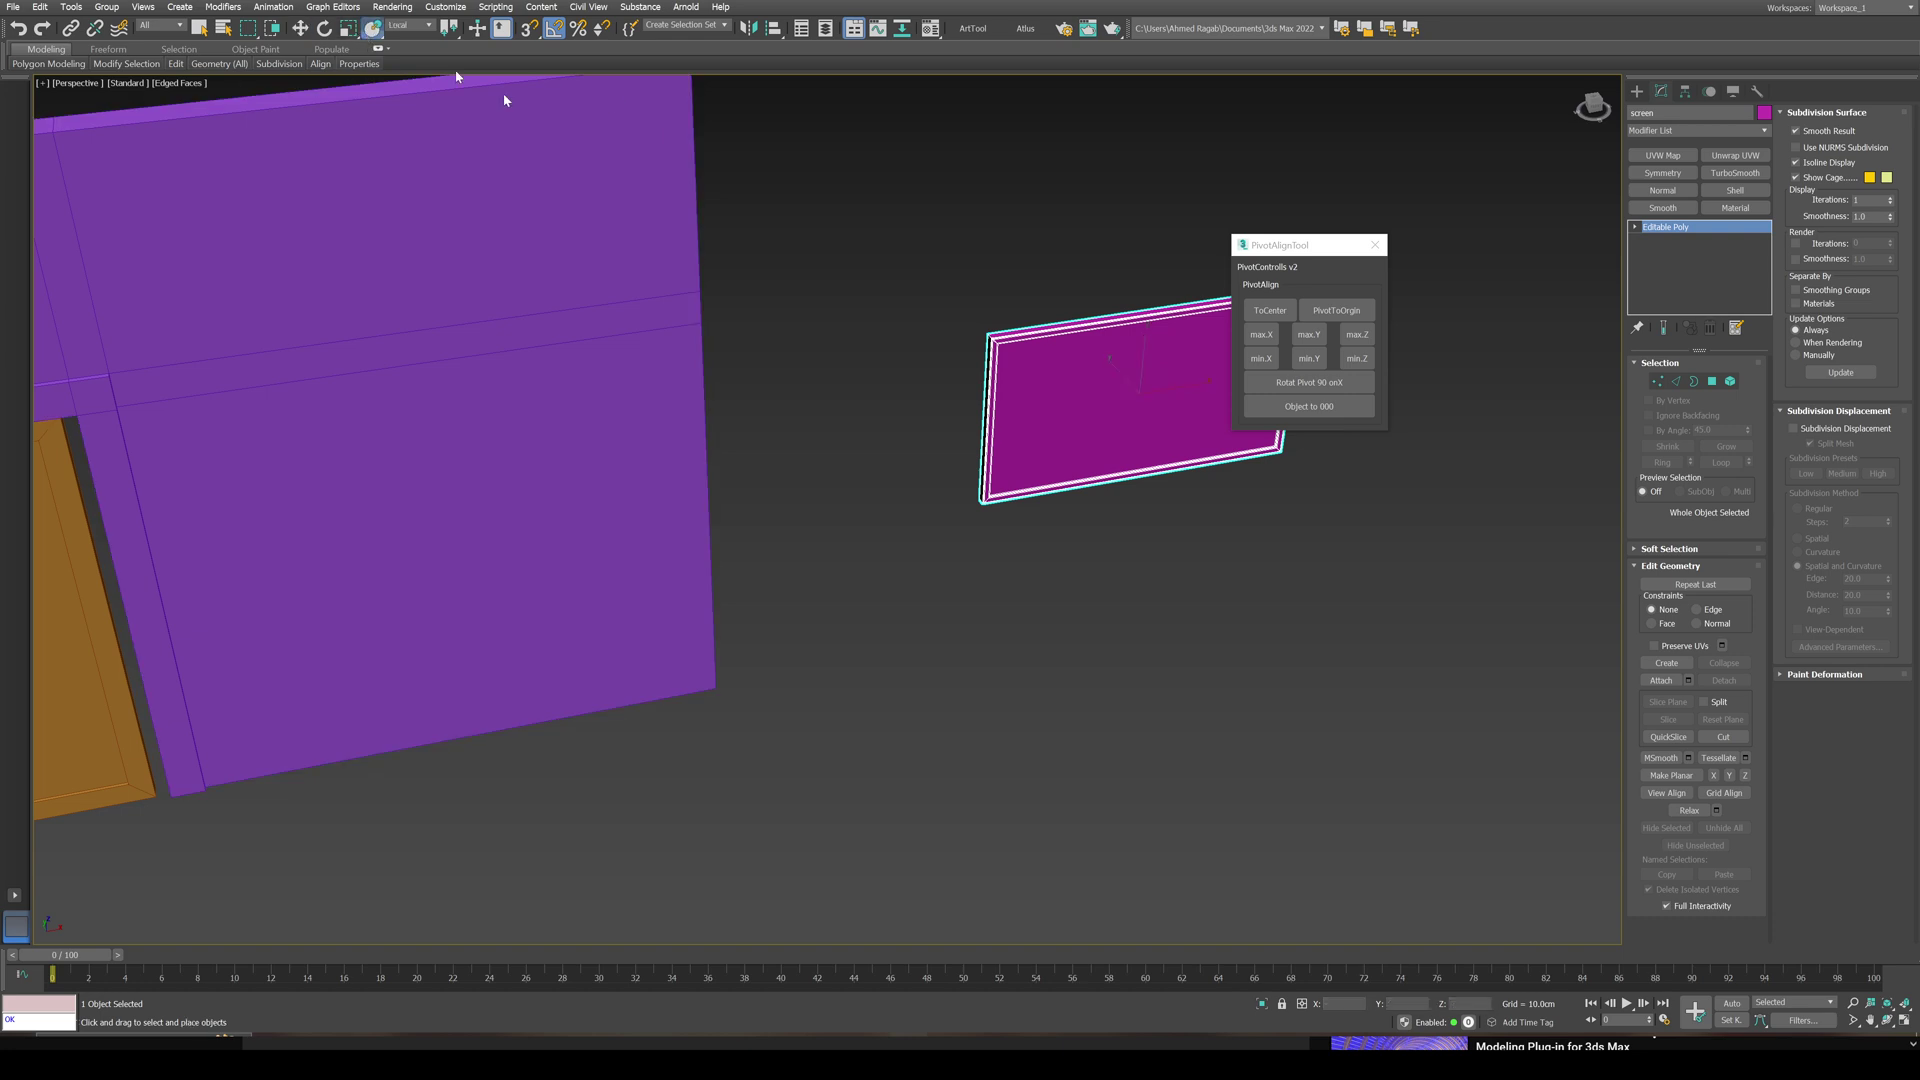
{"action": "left_click", "coordinate": [372, 27]}
{"action": "left_click_drag", "start_coordinate": [1135, 415], "coordinate": [446, 457]}
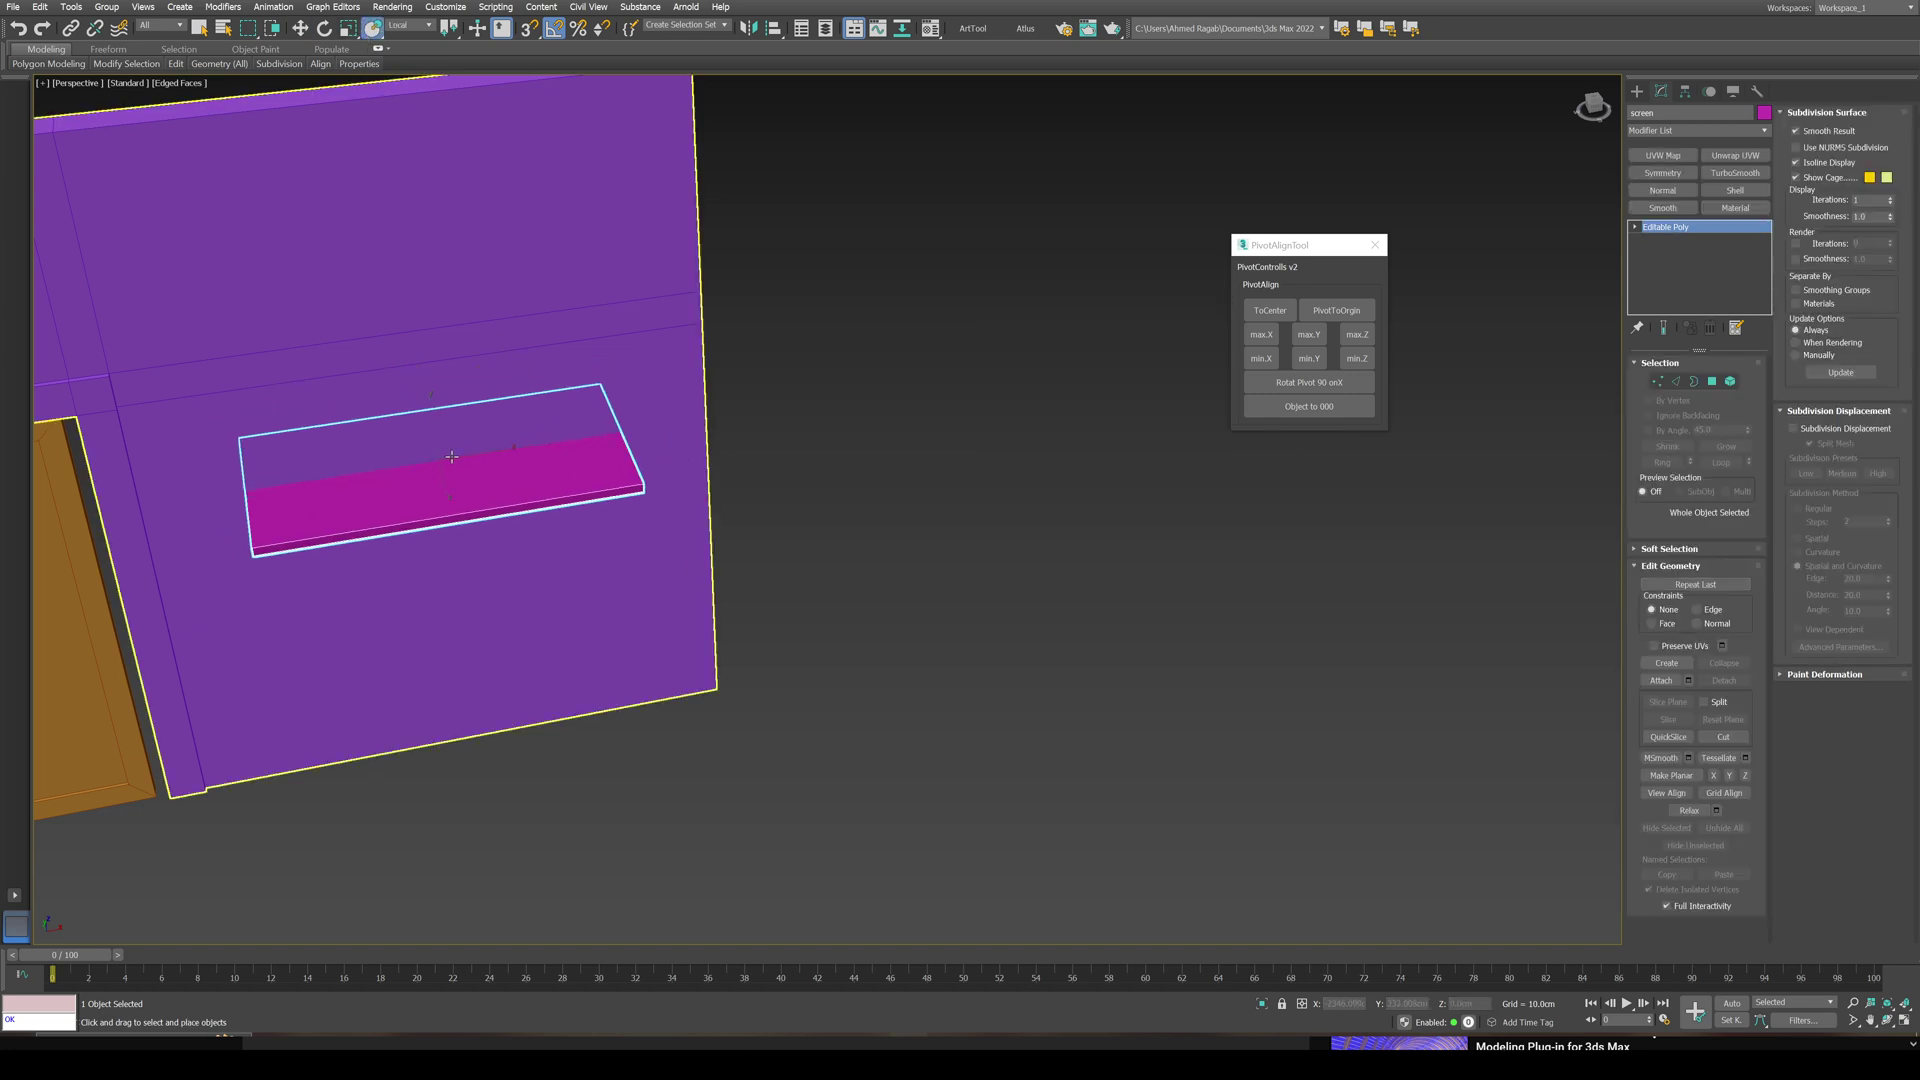
{"action": "middle_click_drag", "start_coordinate": [446, 457], "coordinate": [795, 409]}
{"action": "key", "text": "e"}
{"action": "left_click_drag", "start_coordinate": [797, 408], "coordinate": [783, 373]}
{"action": "middle_click_drag", "start_coordinate": [783, 373], "coordinate": [791, 638], "text": "alt"}
Step: Nudge the door along X and align its pivot to its center
{"action": "left_click", "coordinate": [599, 537]}
{"action": "key", "text": "w"}
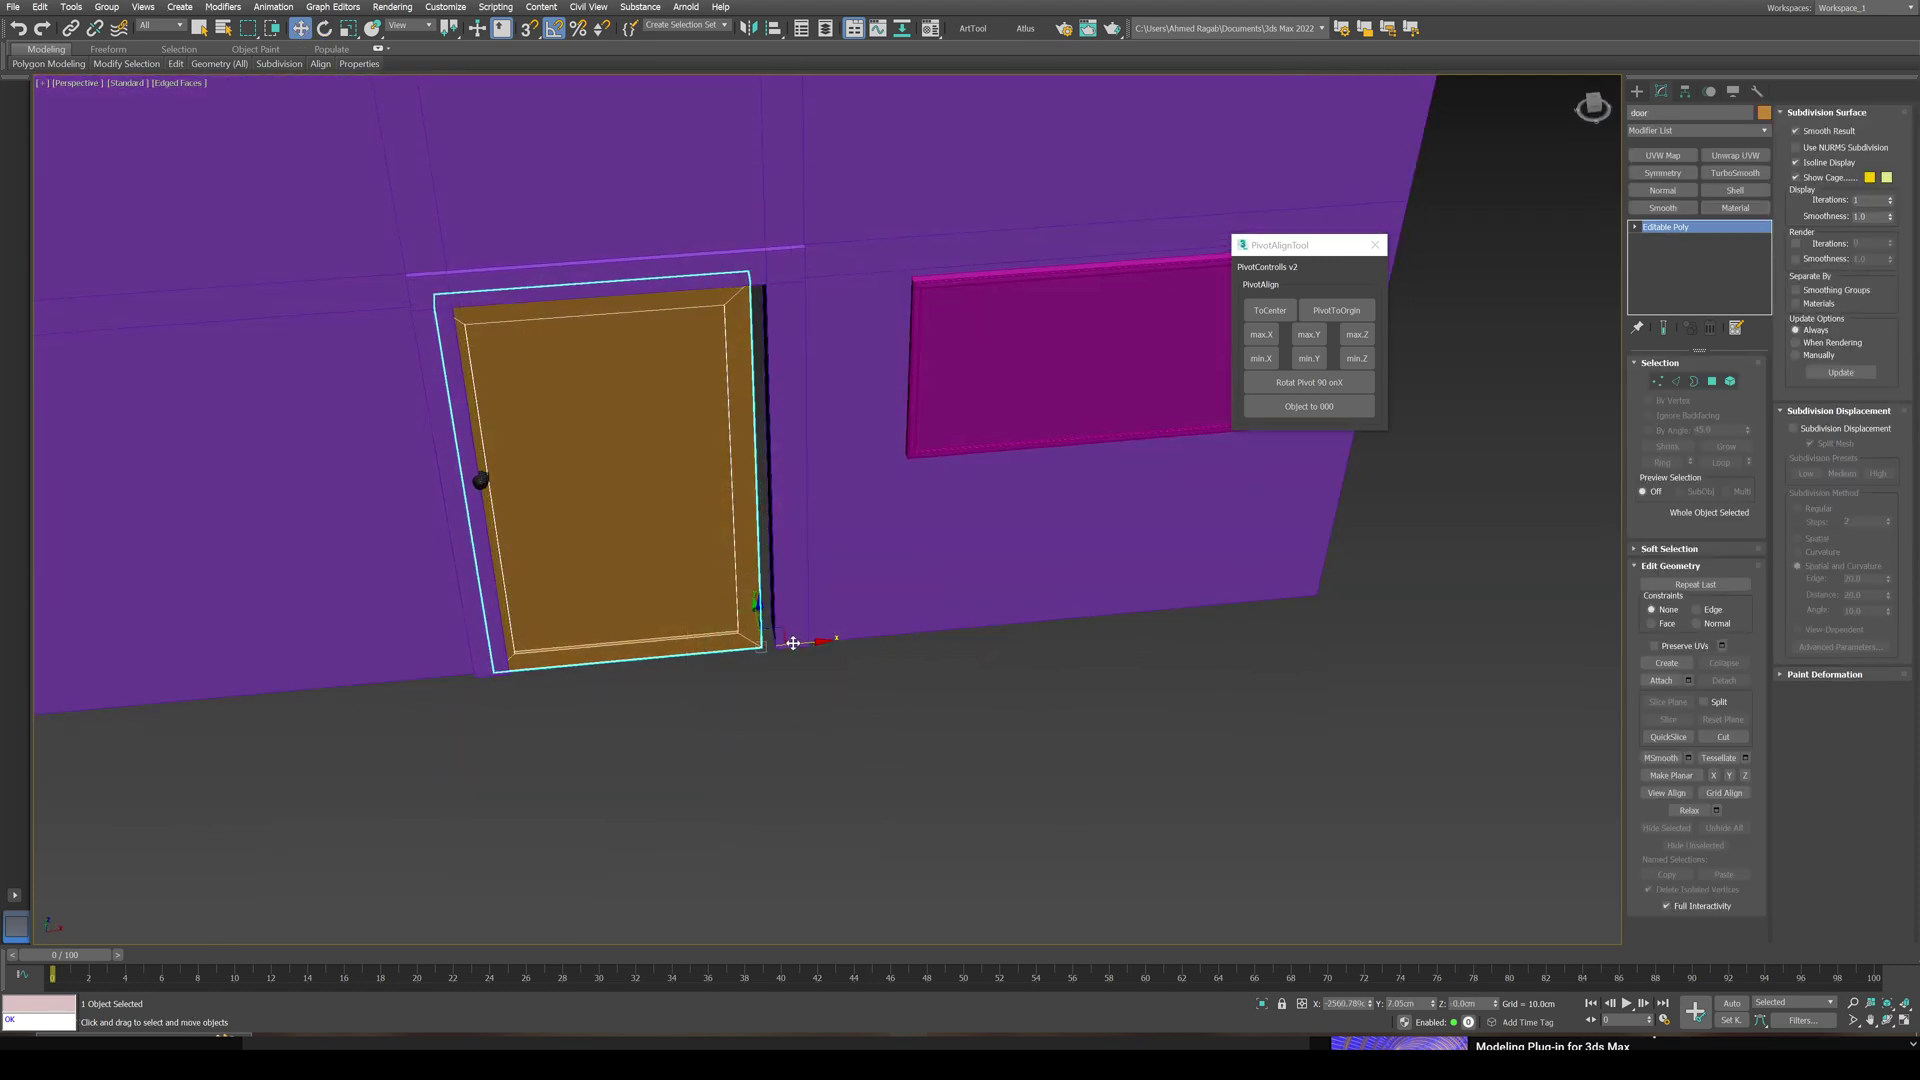
{"action": "left_click_drag", "start_coordinate": [797, 642], "coordinate": [806, 643]}
{"action": "scroll", "coordinate": [768, 645], "scroll_direction": "up", "scroll_amount": 3}
{"action": "middle_click_drag", "start_coordinate": [768, 645], "coordinate": [939, 699]}
{"action": "left_click", "coordinate": [1280, 321]}
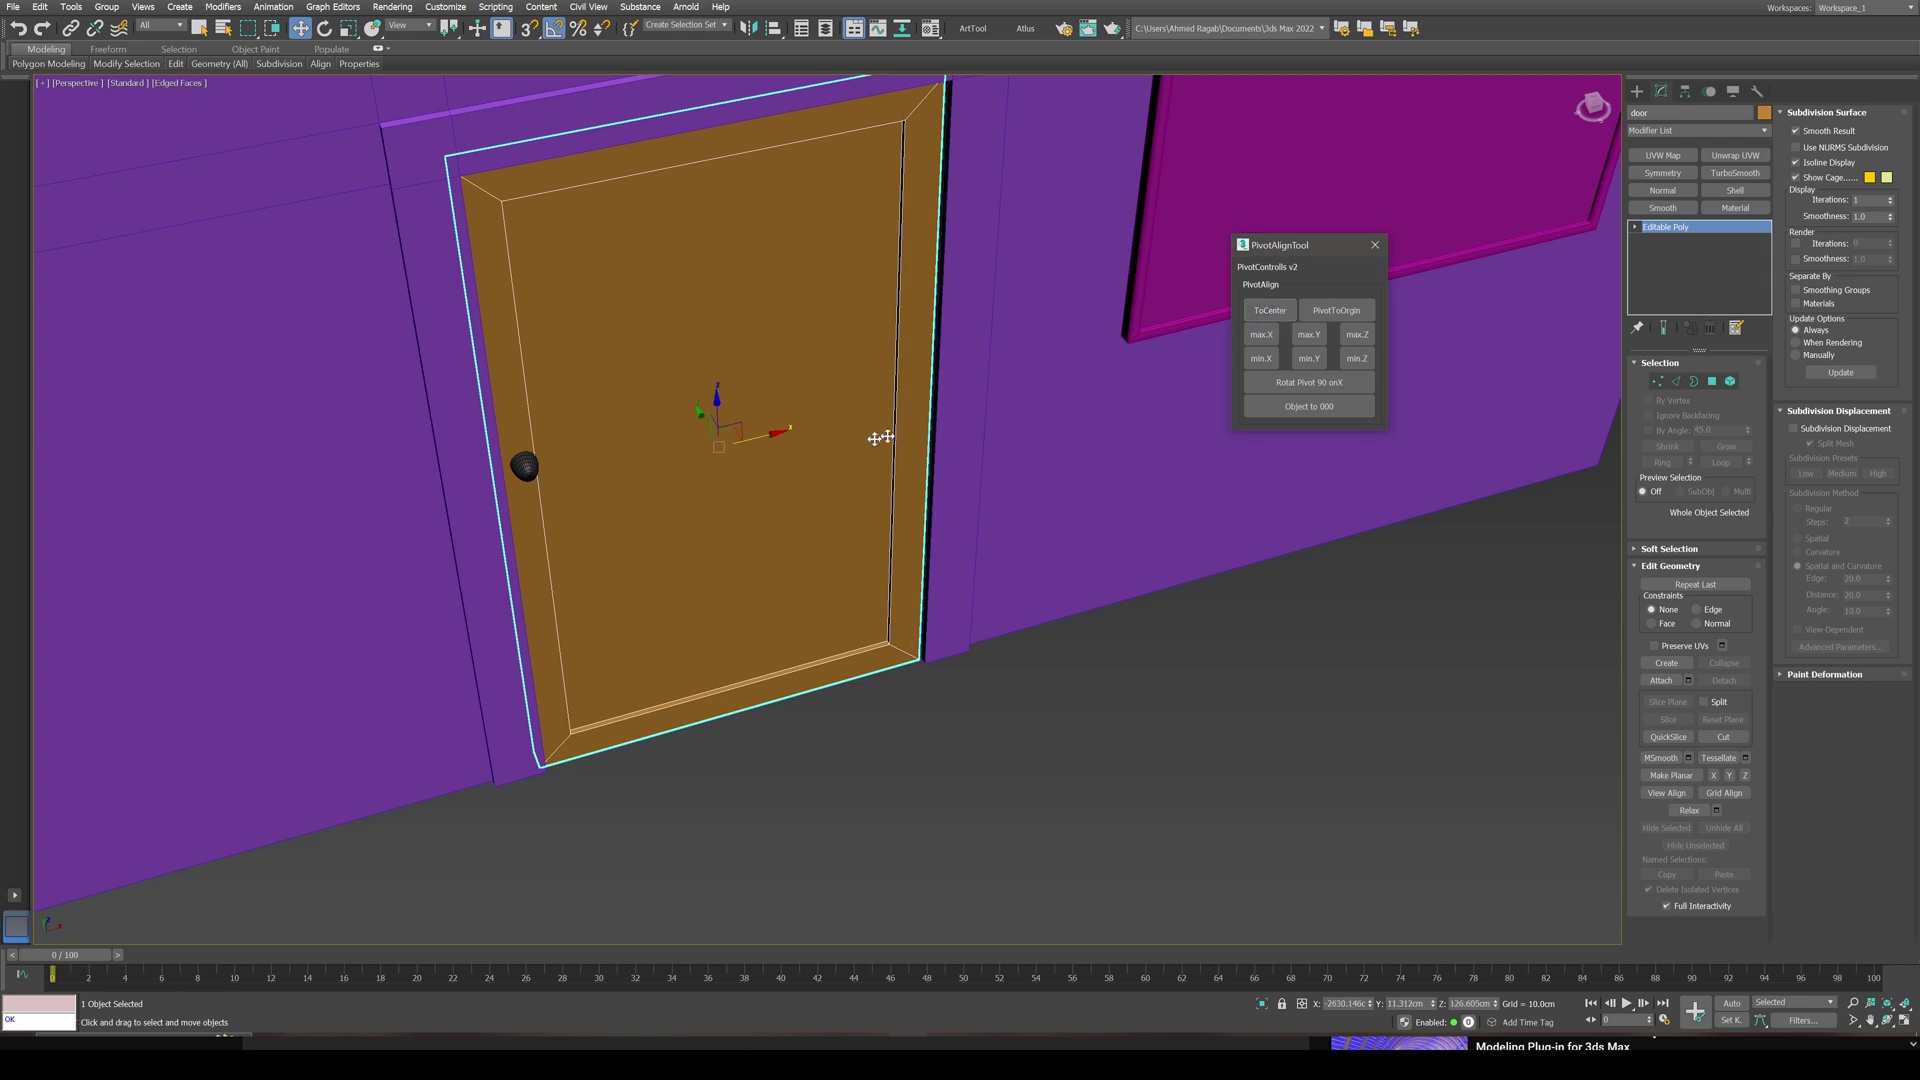
{"action": "middle_click_drag", "start_coordinate": [878, 435], "coordinate": [842, 432], "text": "alt"}
{"action": "left_click_drag", "start_coordinate": [758, 442], "coordinate": [749, 442]}
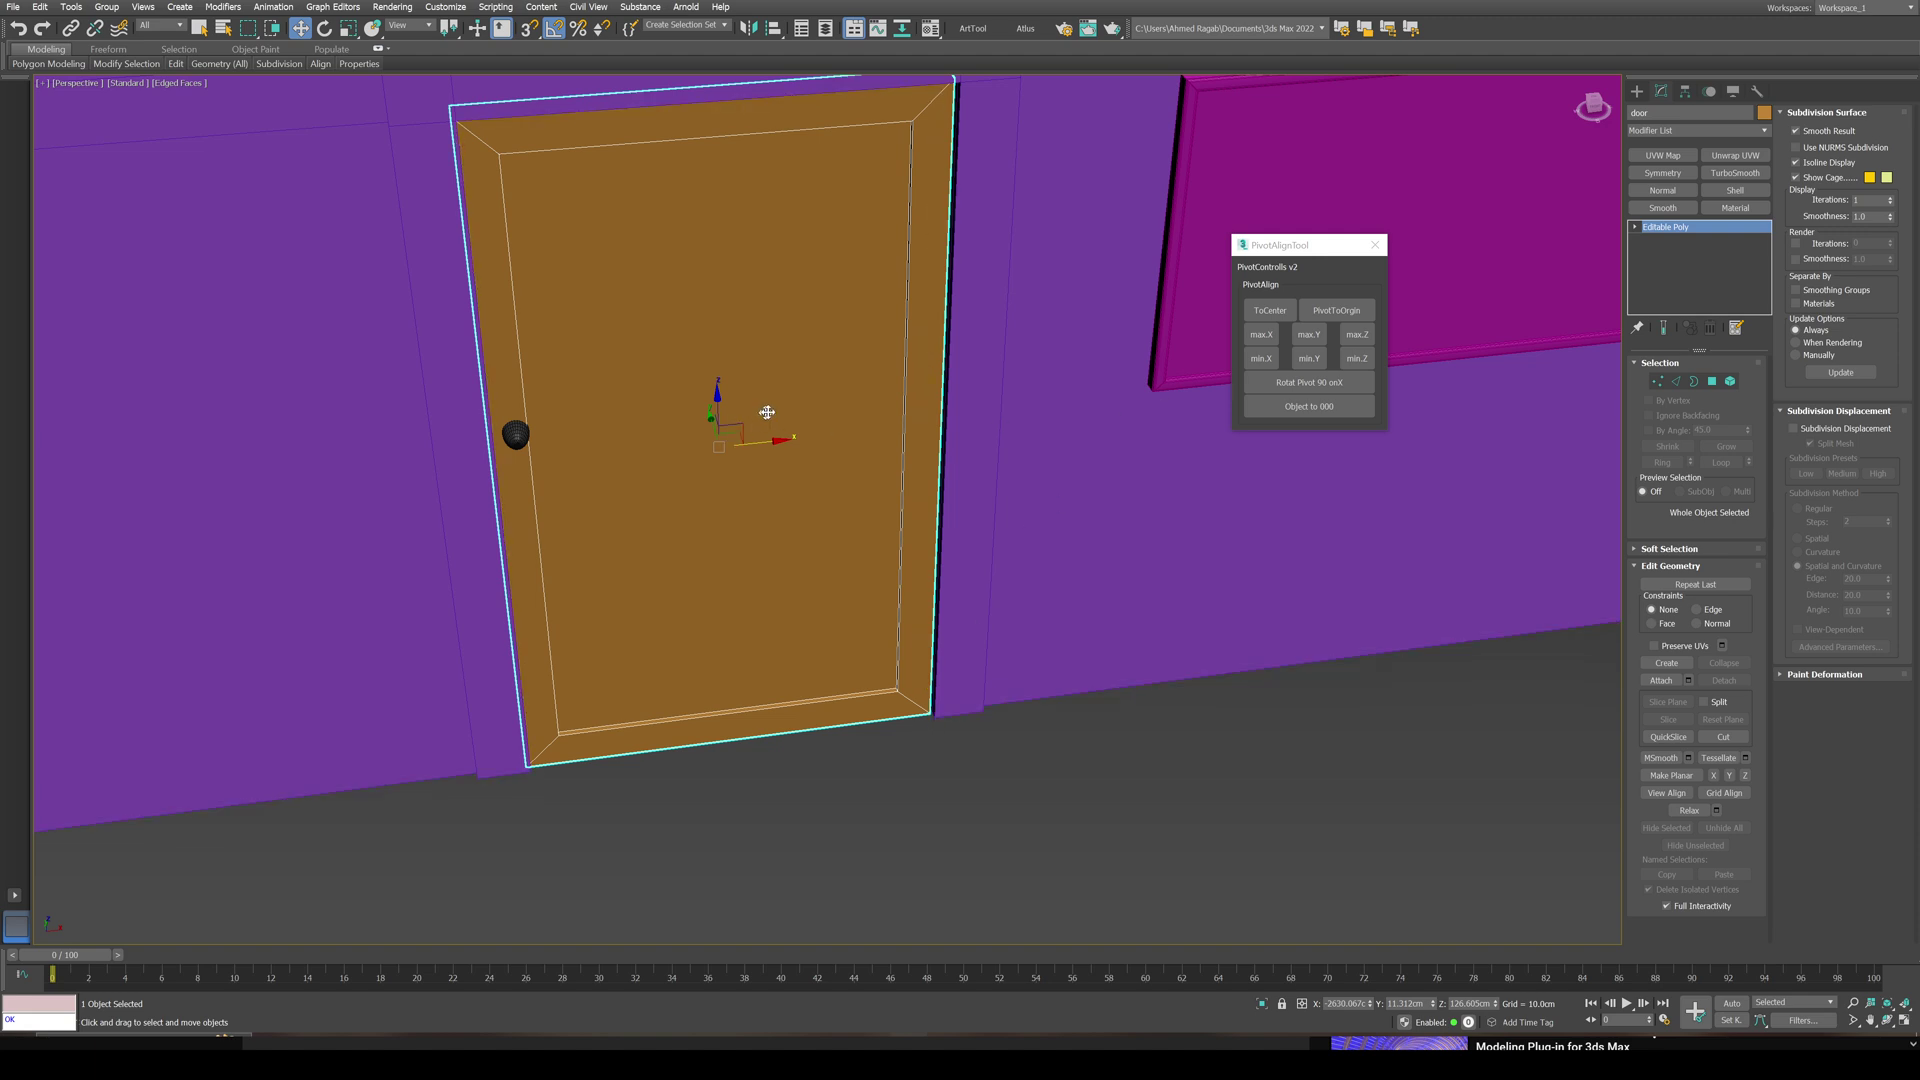
{"action": "left_click", "coordinate": [1275, 322]}
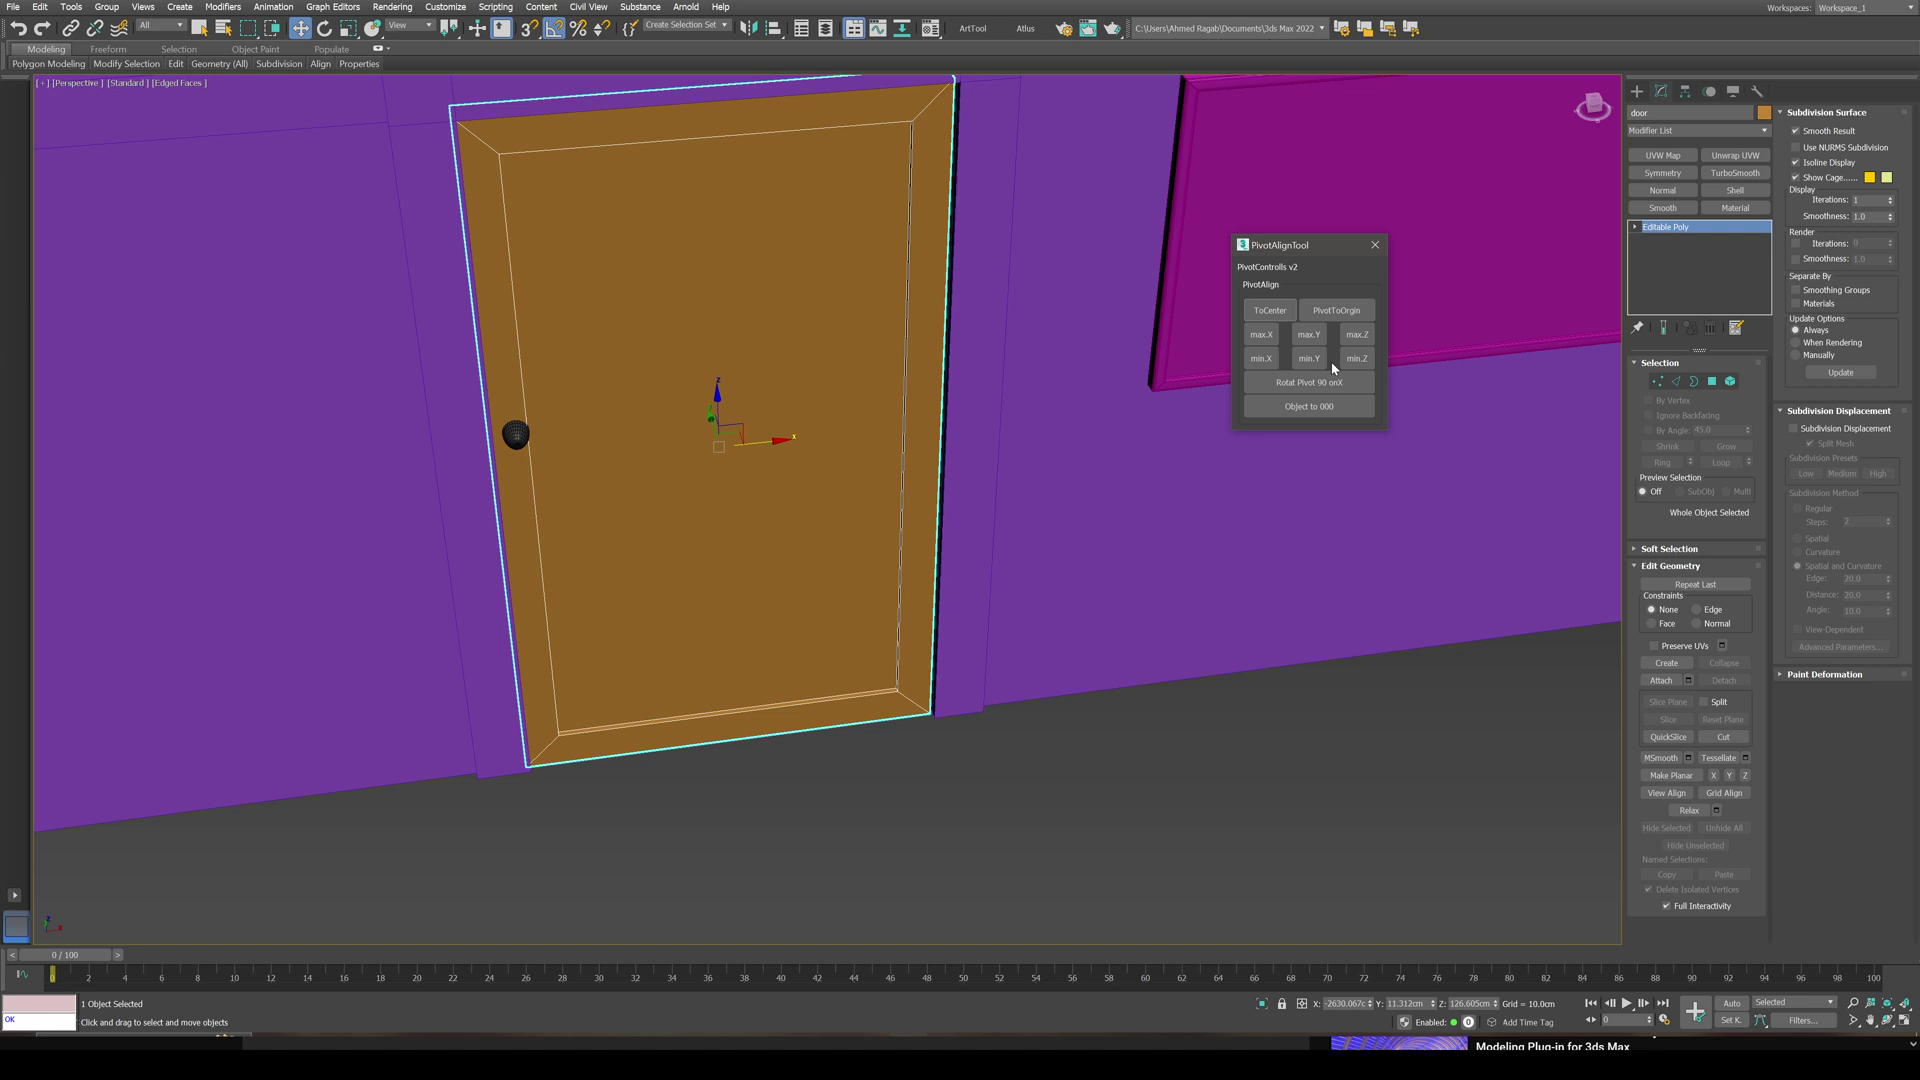
Step: Align the door's pivot to min Z, max X and min Y while the door is isolated, and exit isolation
{"action": "left_click", "coordinate": [1356, 359]}
{"action": "key", "text": "alt+q"}
{"action": "mouse_move", "coordinate": [892, 570]}
{"action": "middle_mouse_down", "text": "alt"}
{"action": "mouse_move", "coordinate": [883, 639]}
{"action": "mouse_move", "coordinate": [899, 600]}
{"action": "middle_mouse_up", "text": "alt"}
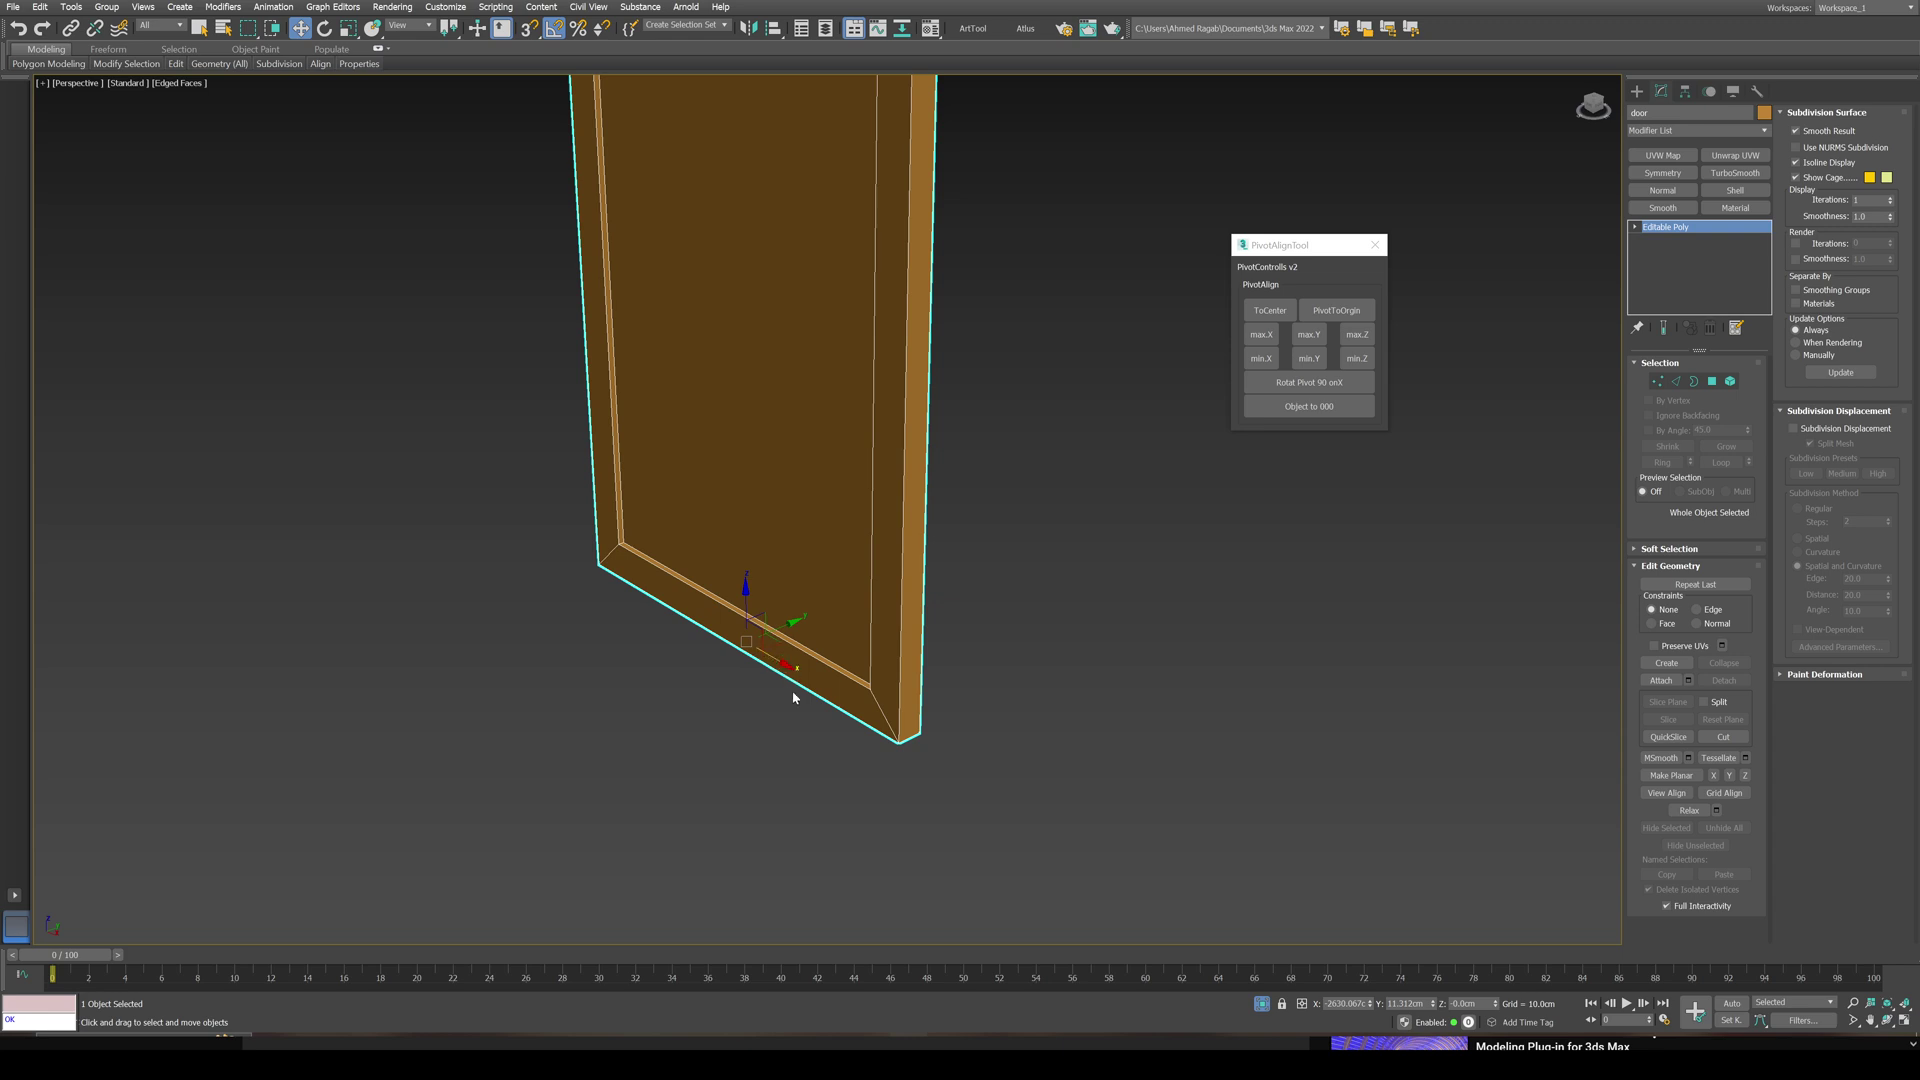
{"action": "left_click", "coordinate": [1261, 334]}
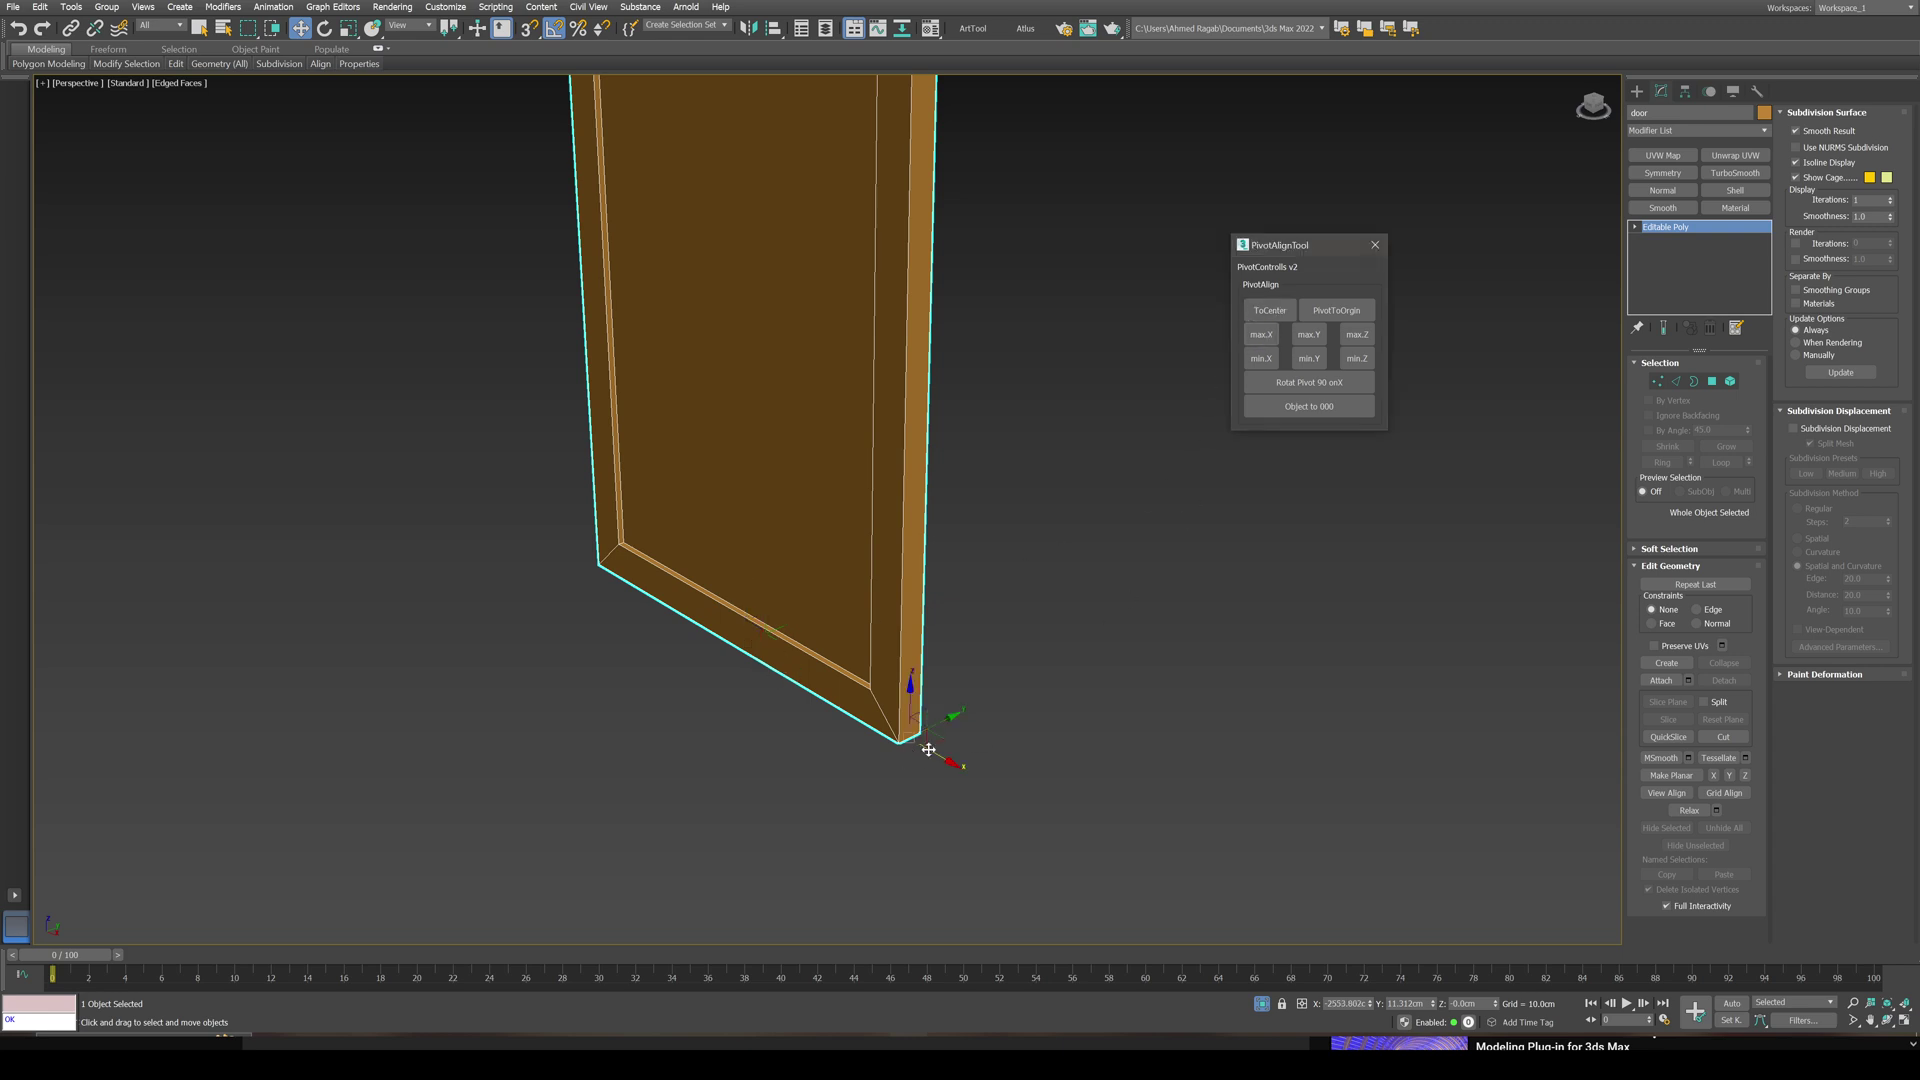
{"action": "scroll", "coordinate": [912, 754], "scroll_direction": "up", "scroll_amount": 4}
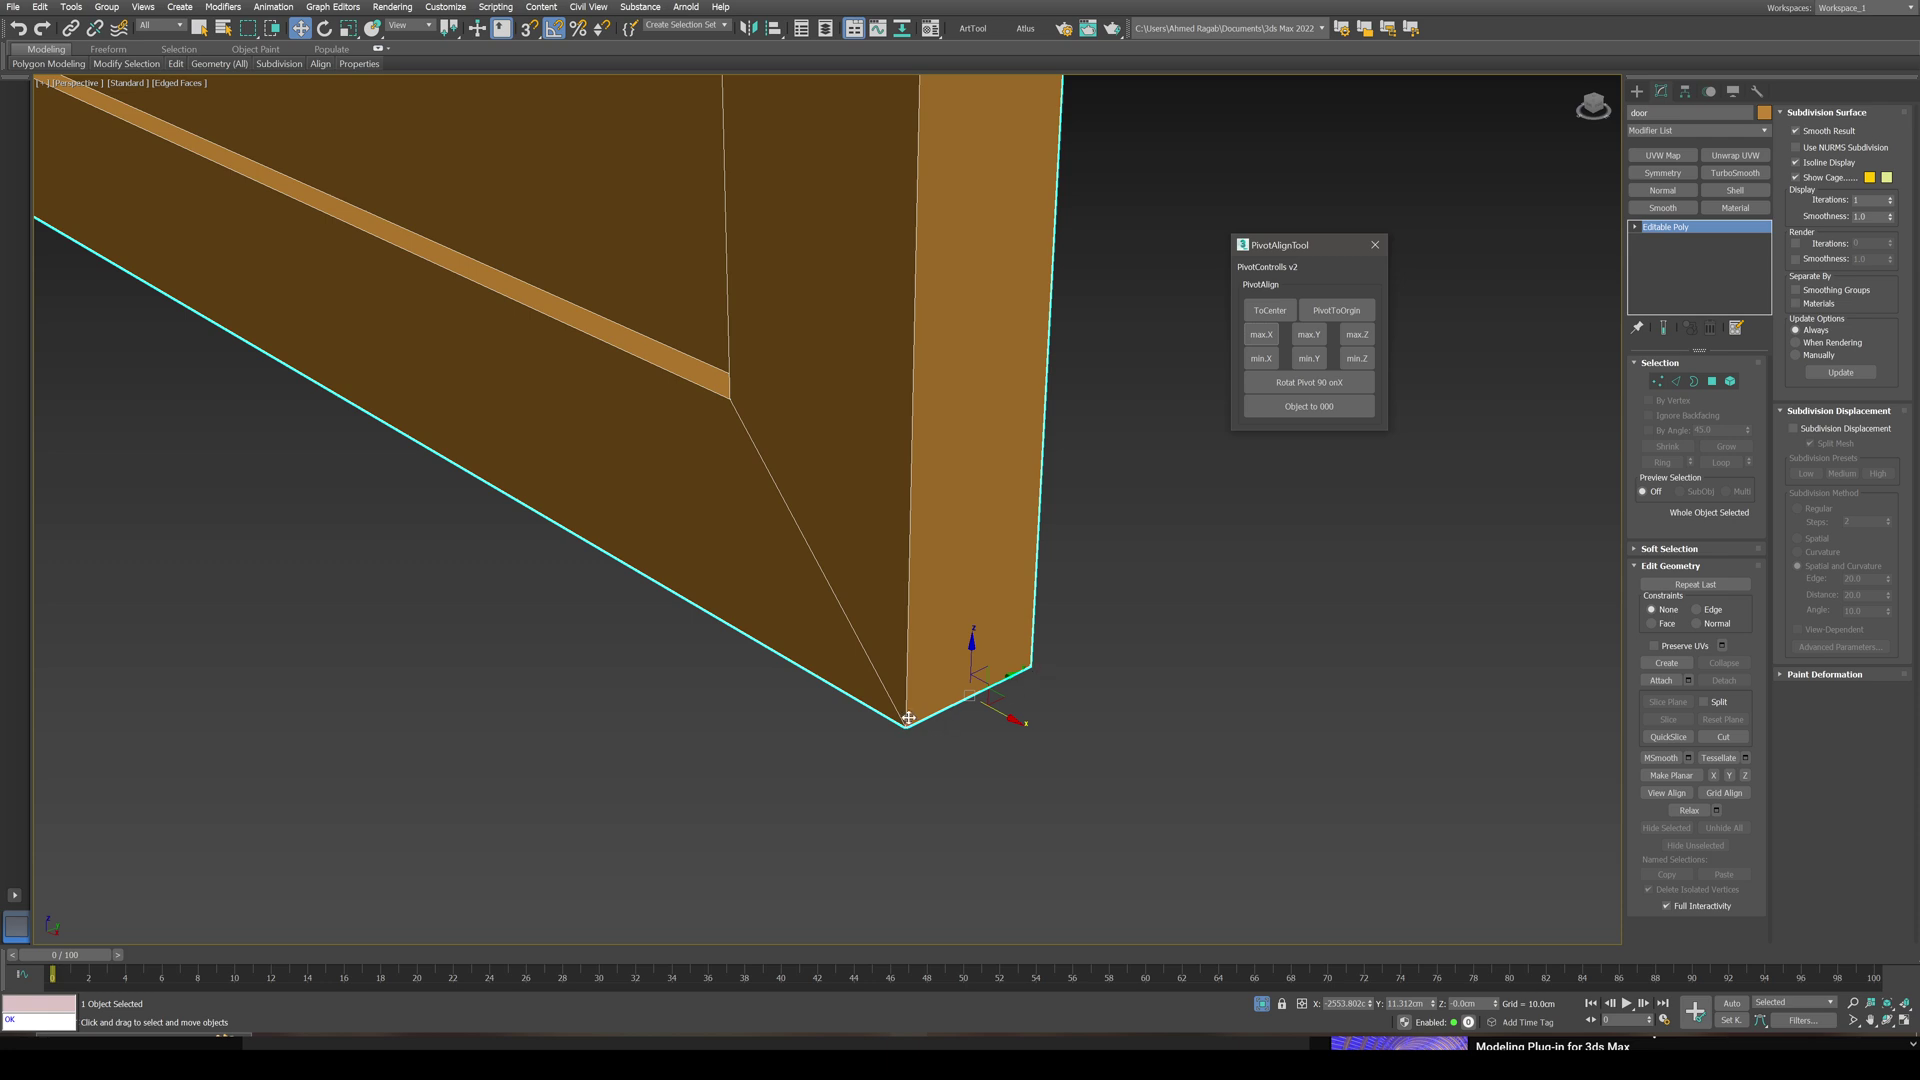
{"action": "left_click", "coordinate": [1308, 360]}
{"action": "left_click", "coordinate": [1262, 1004]}
Step: Test swinging the door open around its hinge-side pivot, and undo the rotation
{"action": "scroll", "coordinate": [982, 662], "scroll_direction": "down", "scroll_amount": 2}
{"action": "middle_click_drag", "start_coordinate": [982, 662], "coordinate": [1067, 728]}
{"action": "key", "text": "e"}
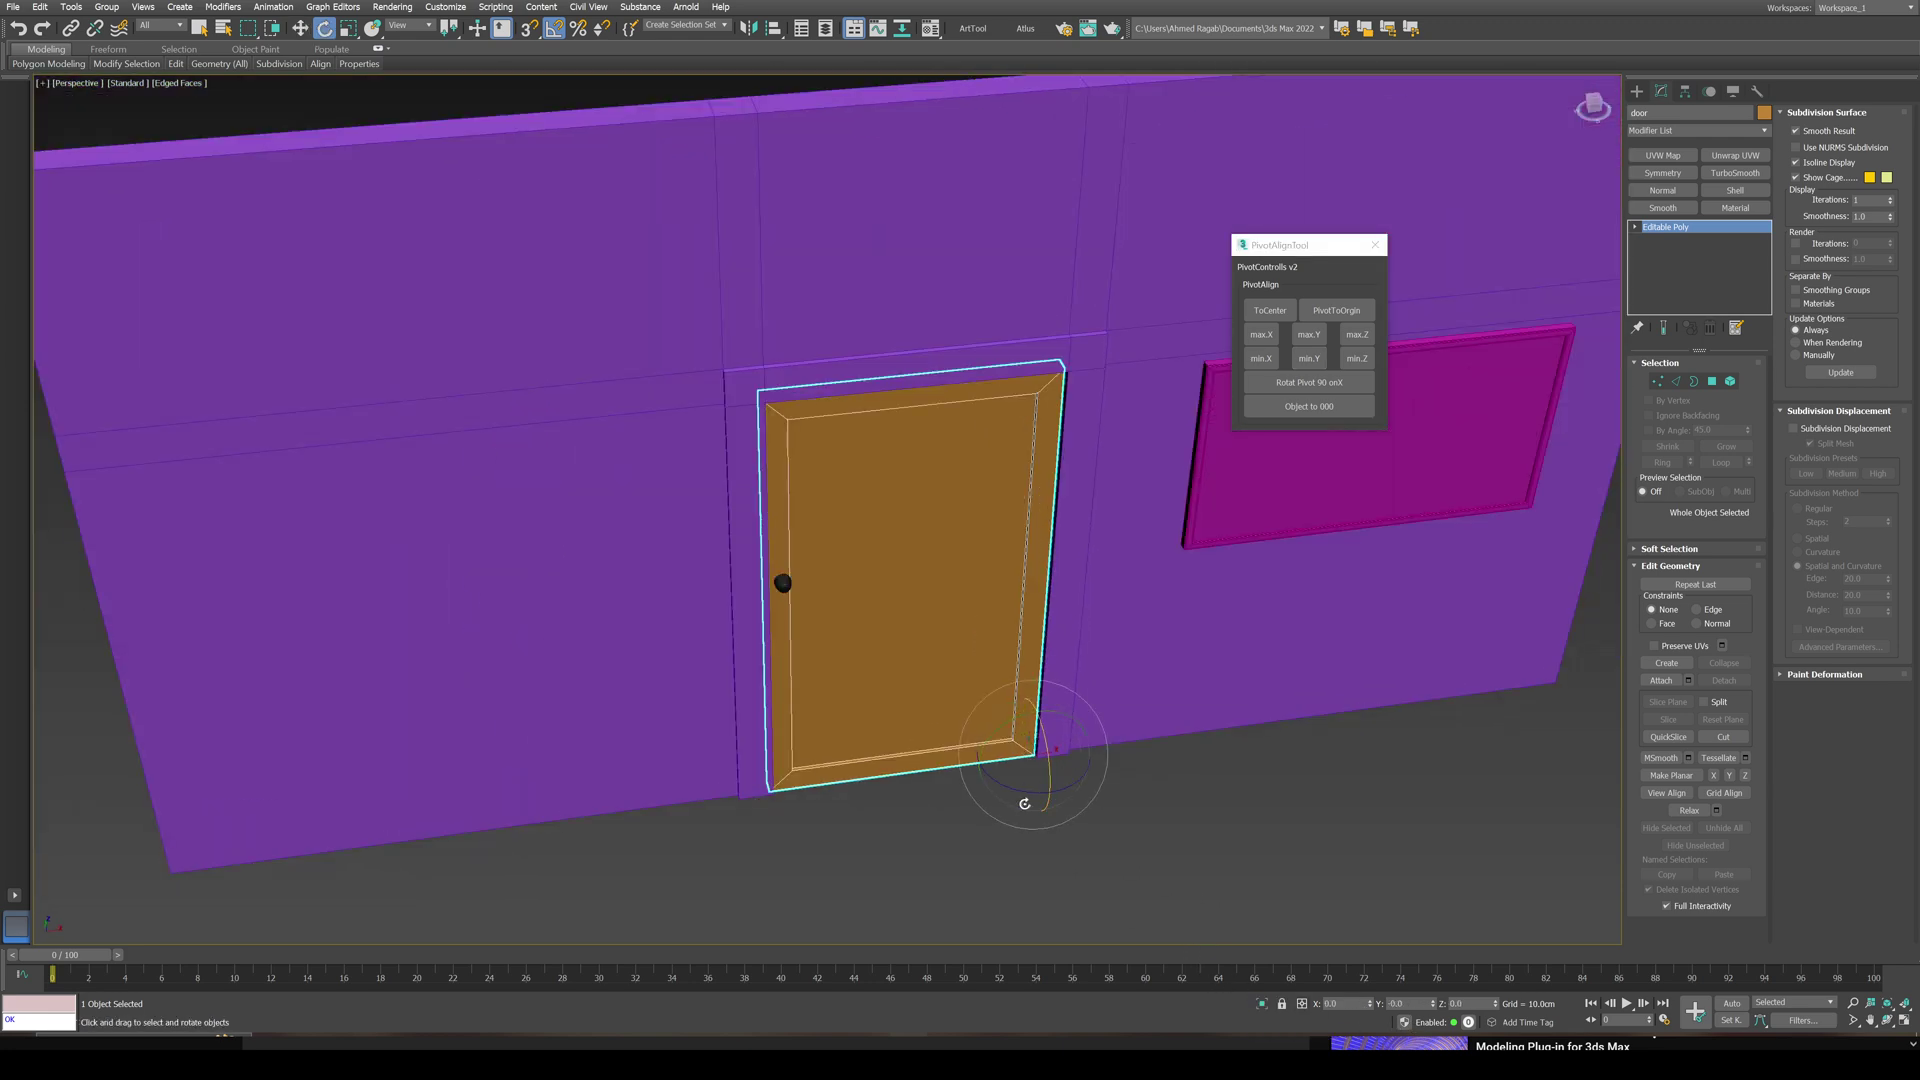
{"action": "left_click_drag", "start_coordinate": [1016, 784], "coordinate": [1075, 772]}
{"action": "key", "text": "ctrl+z"}
Step: Clone the purple box along X as three evenly spaced copies using the Copy option
{"action": "middle_click_drag", "start_coordinate": [1136, 702], "coordinate": [830, 600]}
{"action": "scroll", "coordinate": [830, 620], "scroll_direction": "down", "scroll_amount": 4}
{"action": "scroll", "coordinate": [1200, 628], "scroll_direction": "down", "scroll_amount": 4}
{"action": "middle_click_drag", "start_coordinate": [1335, 640], "coordinate": [928, 642]}
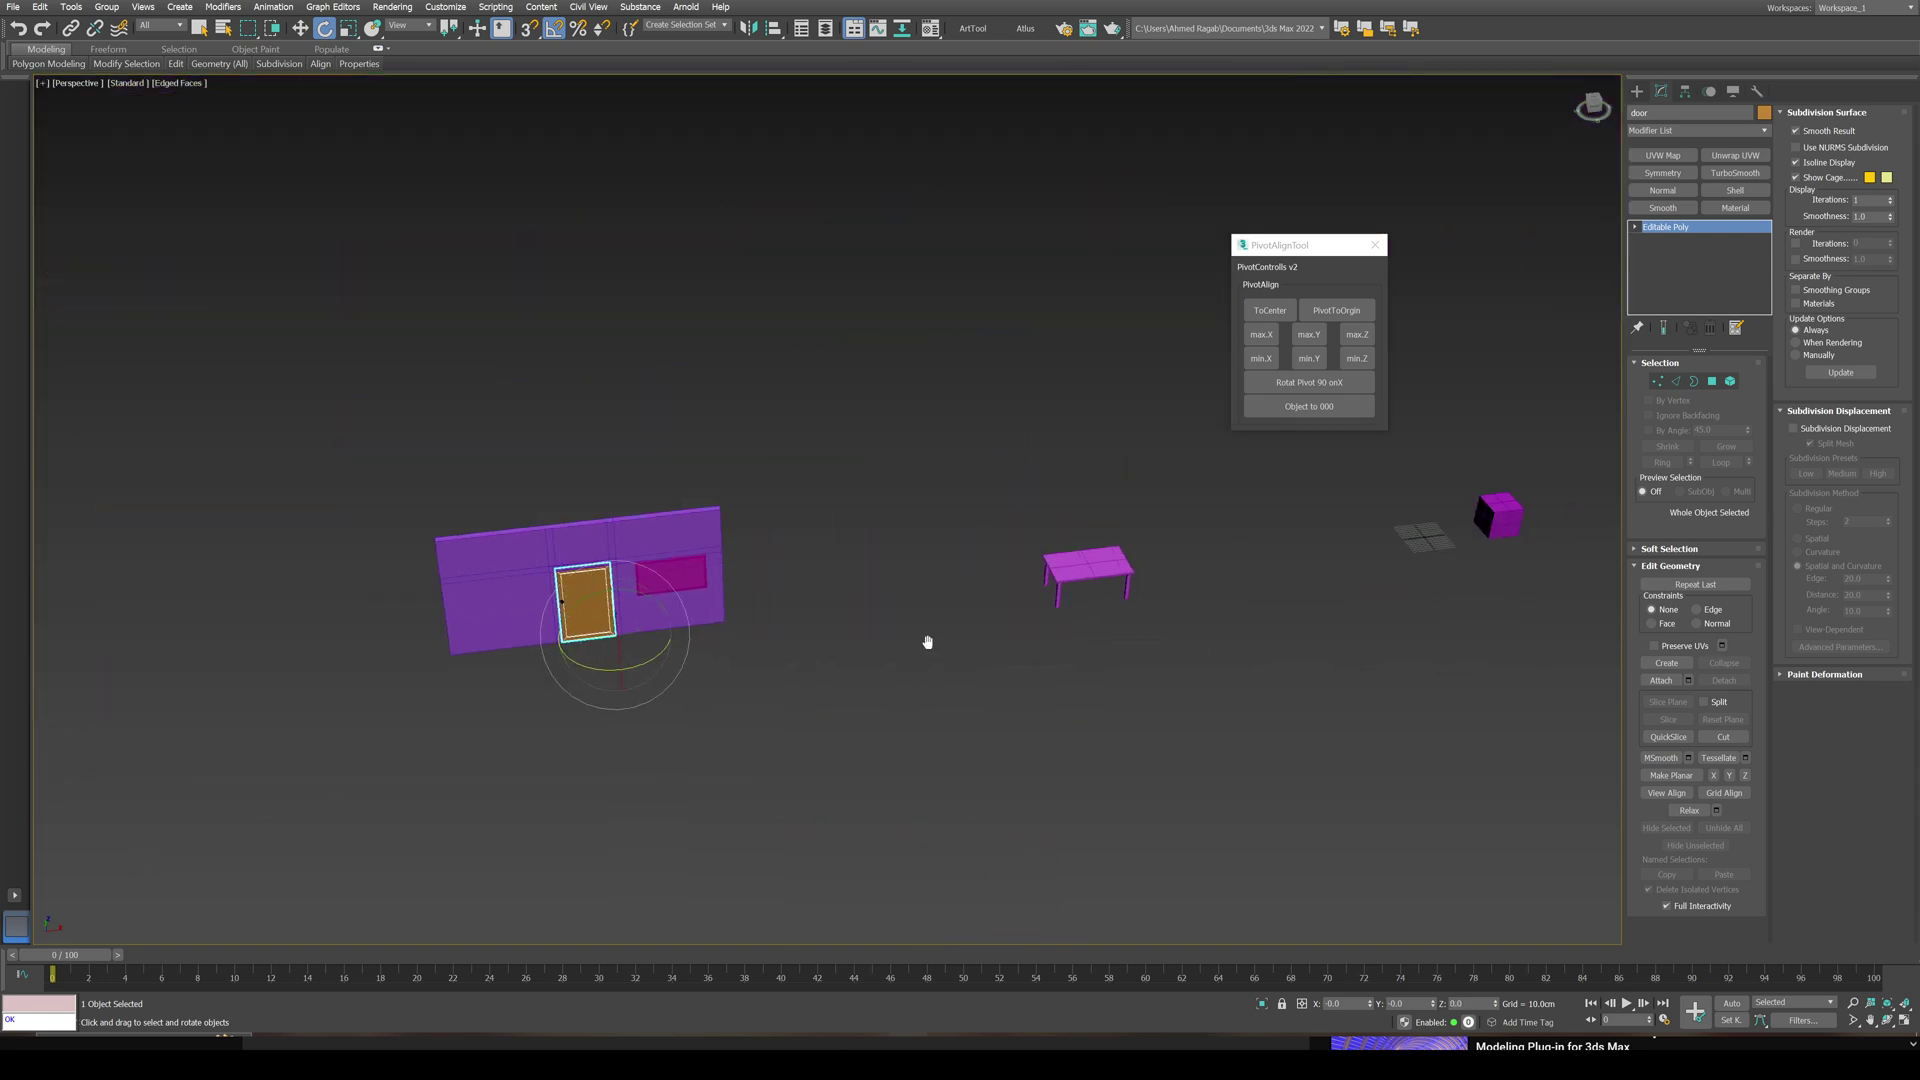
{"action": "scroll", "coordinate": [1262, 593], "scroll_direction": "up", "scroll_amount": 2}
{"action": "middle_click_drag", "start_coordinate": [1520, 512], "coordinate": [1008, 610]}
{"action": "scroll", "coordinate": [1008, 610], "scroll_direction": "up", "scroll_amount": 4}
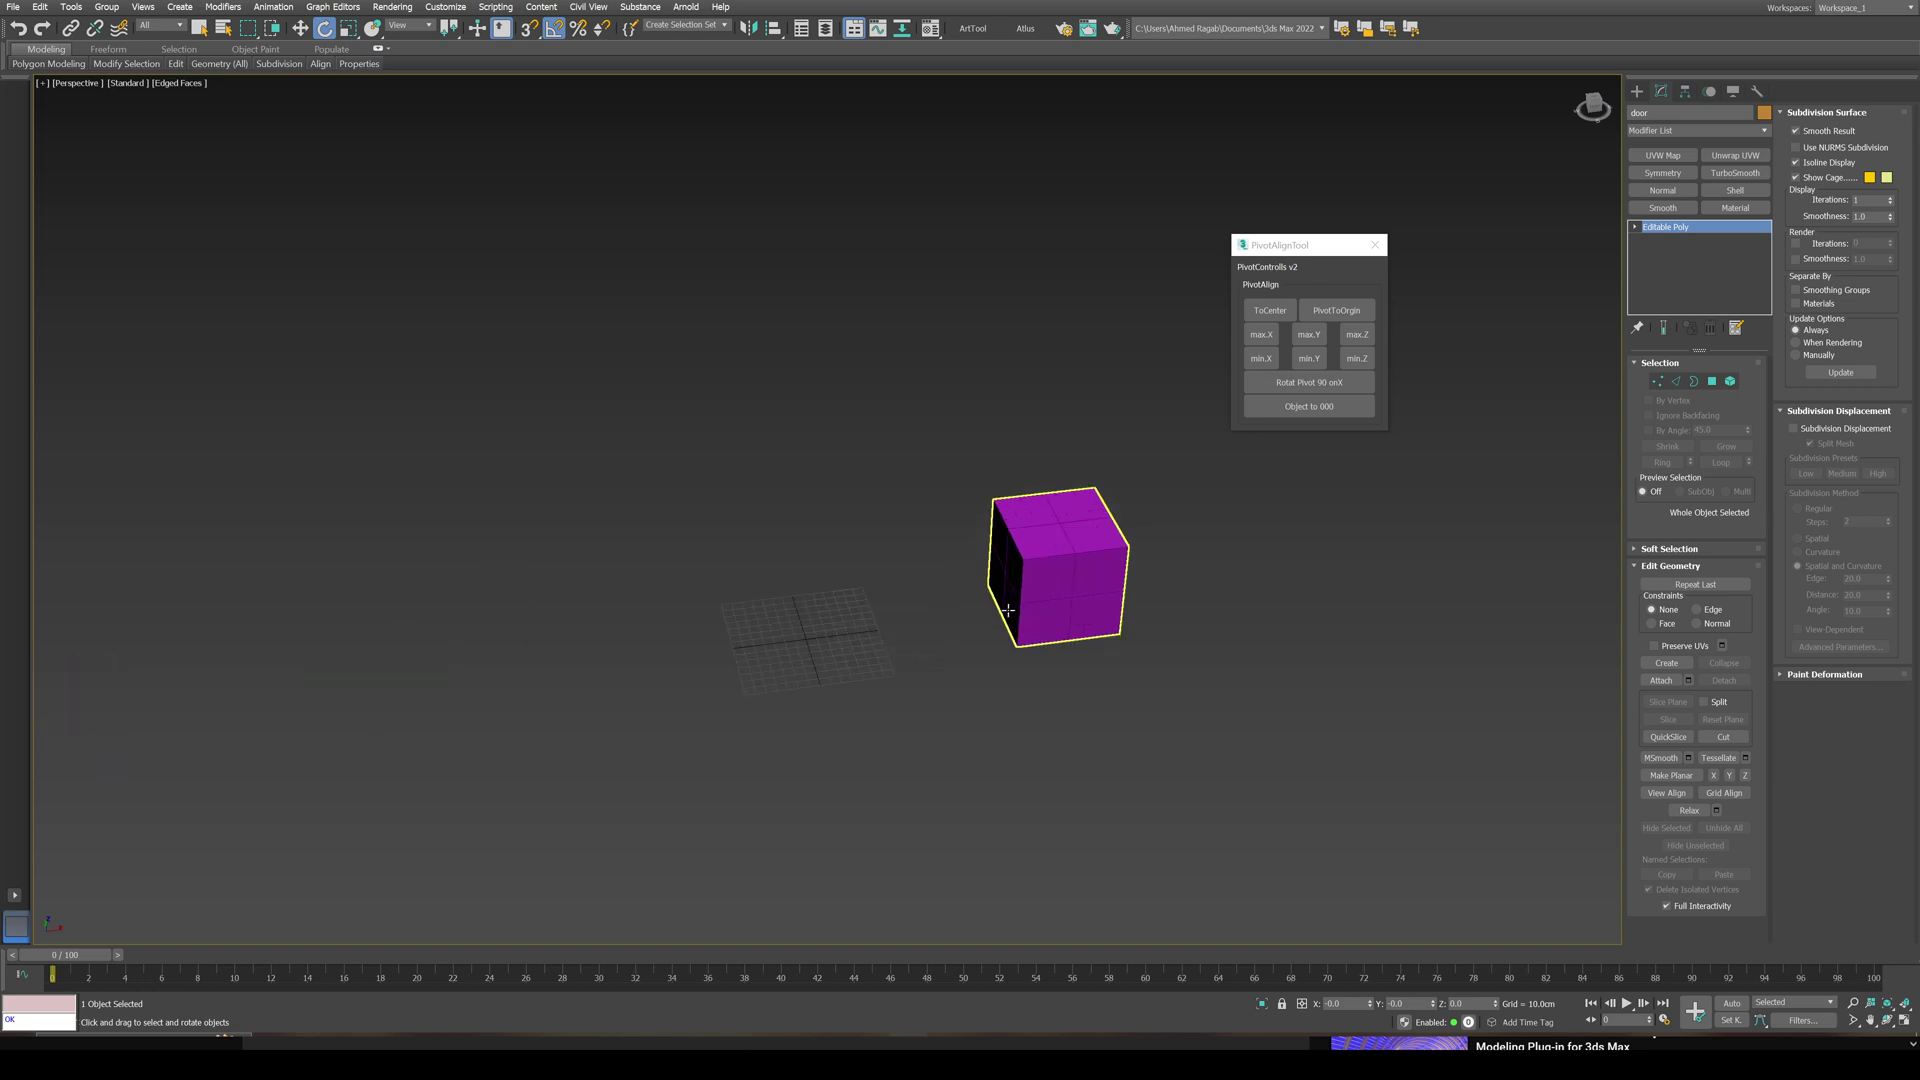
{"action": "left_click", "coordinate": [1079, 562]}
{"action": "key", "text": "w"}
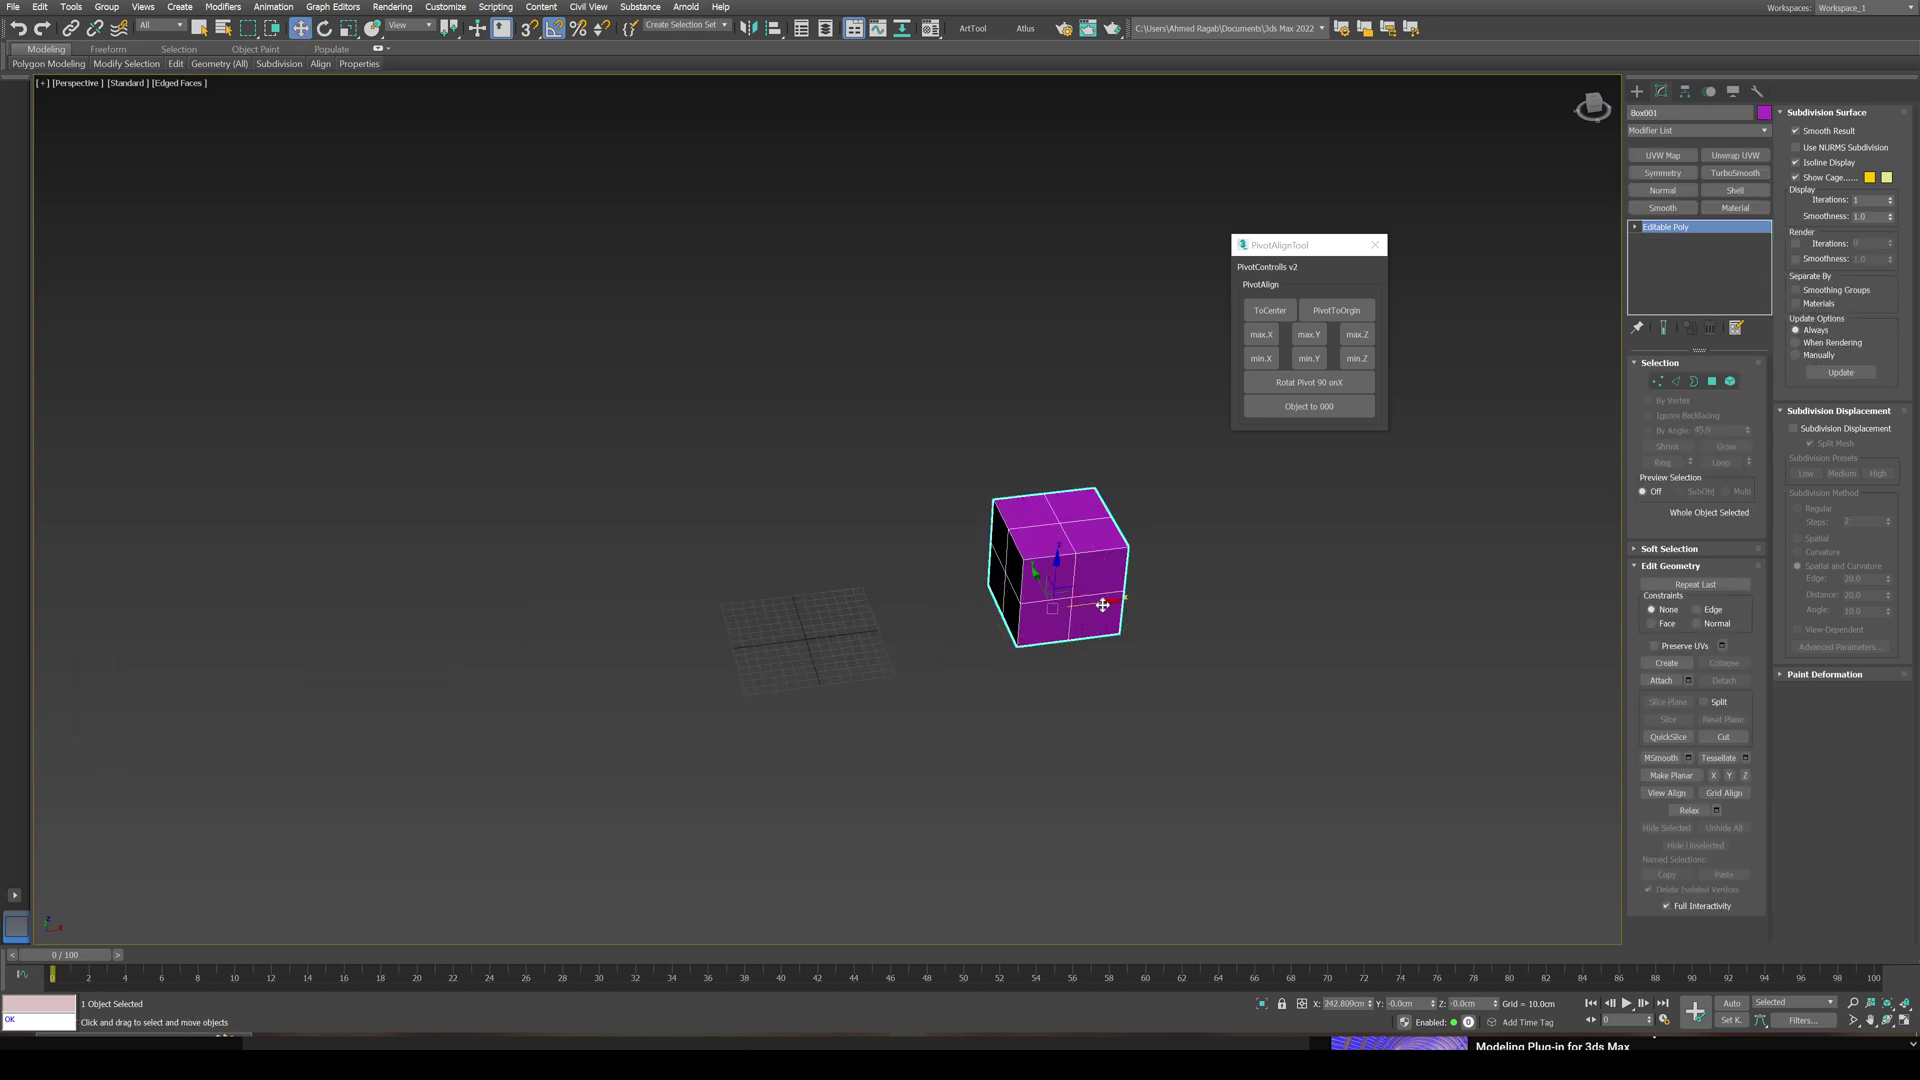
{"action": "mouse_move", "coordinate": [1098, 597]}
{"action": "left_mouse_down", "text": "shift"}
{"action": "mouse_move", "coordinate": [836, 613]}
{"action": "mouse_move", "coordinate": [845, 638]}
{"action": "left_mouse_up", "text": "shift"}
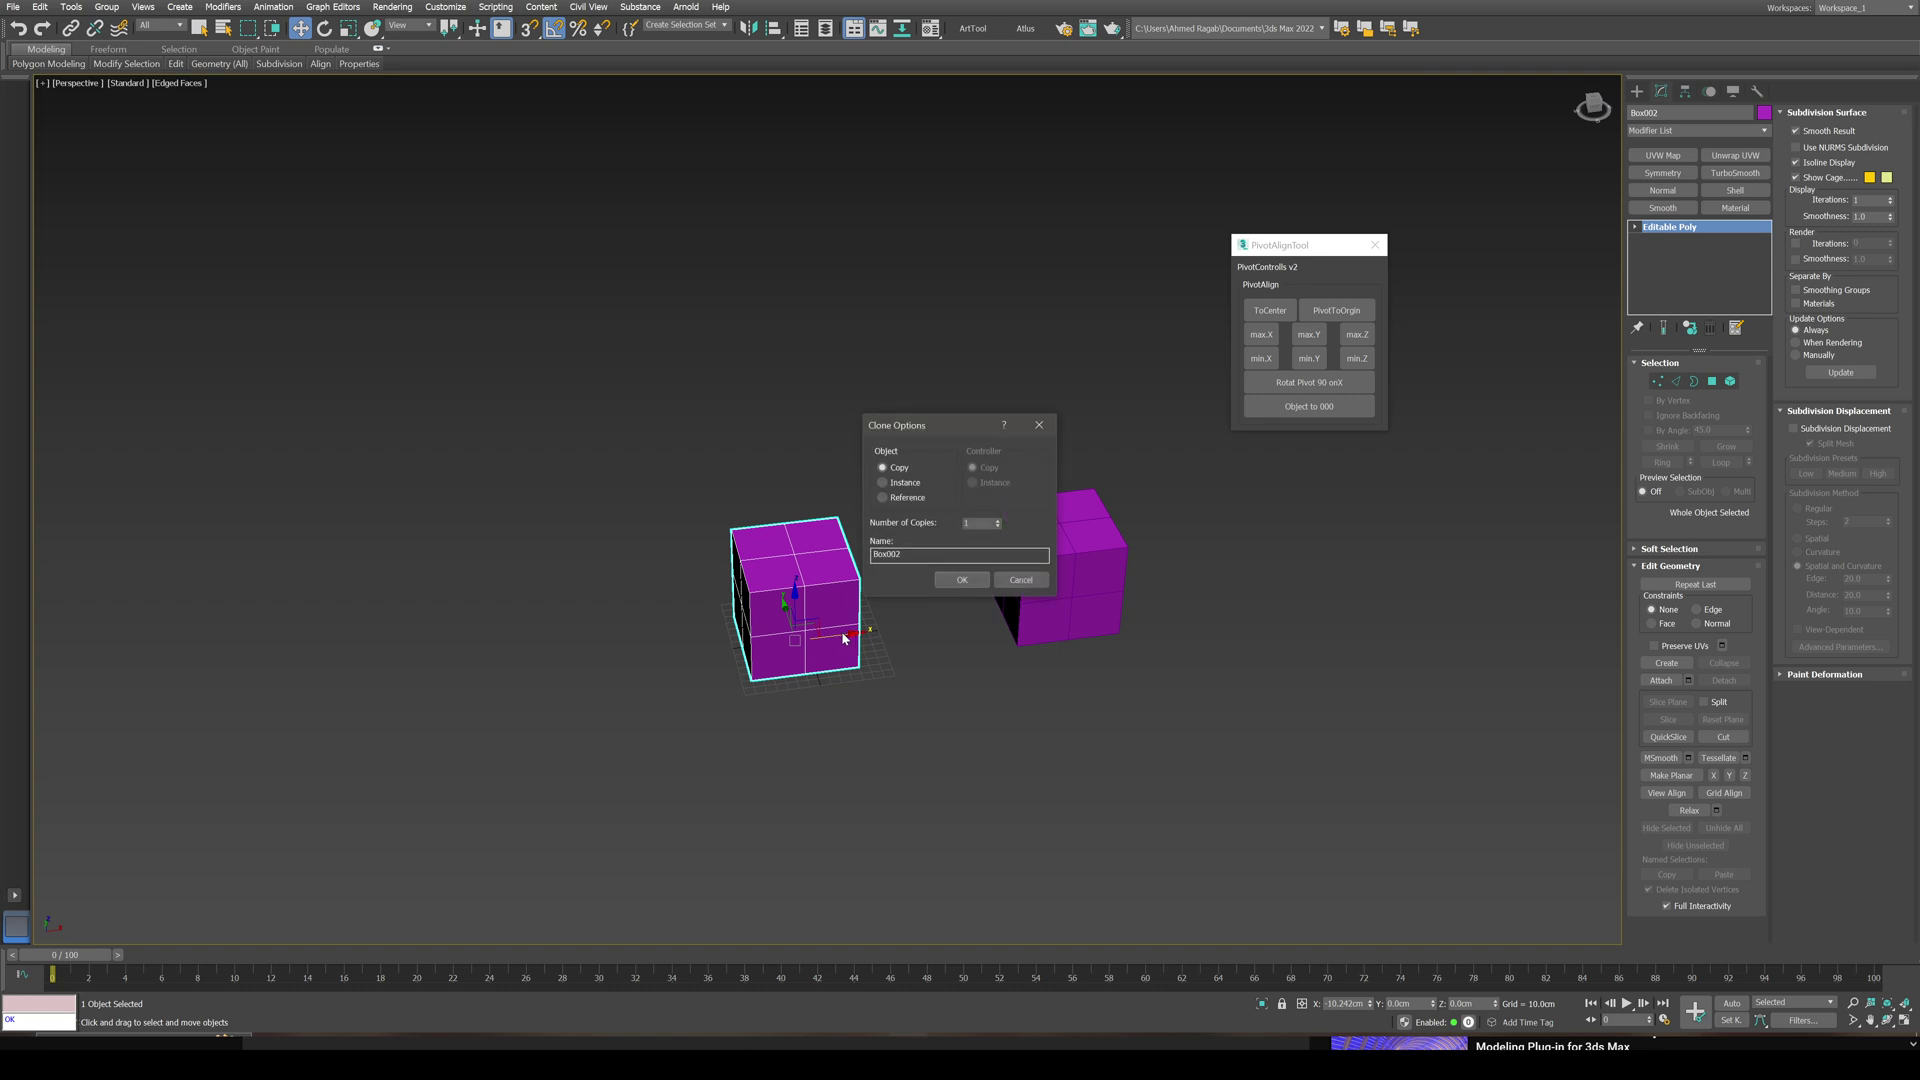
{"action": "left_click", "coordinate": [964, 580]}
Step: Move all four boxes together along X and align their pivots to their own centers
{"action": "scroll", "coordinate": [844, 600], "scroll_direction": "down", "scroll_amount": 2}
{"action": "left_click_drag", "start_coordinate": [388, 516], "coordinate": [1023, 766]}
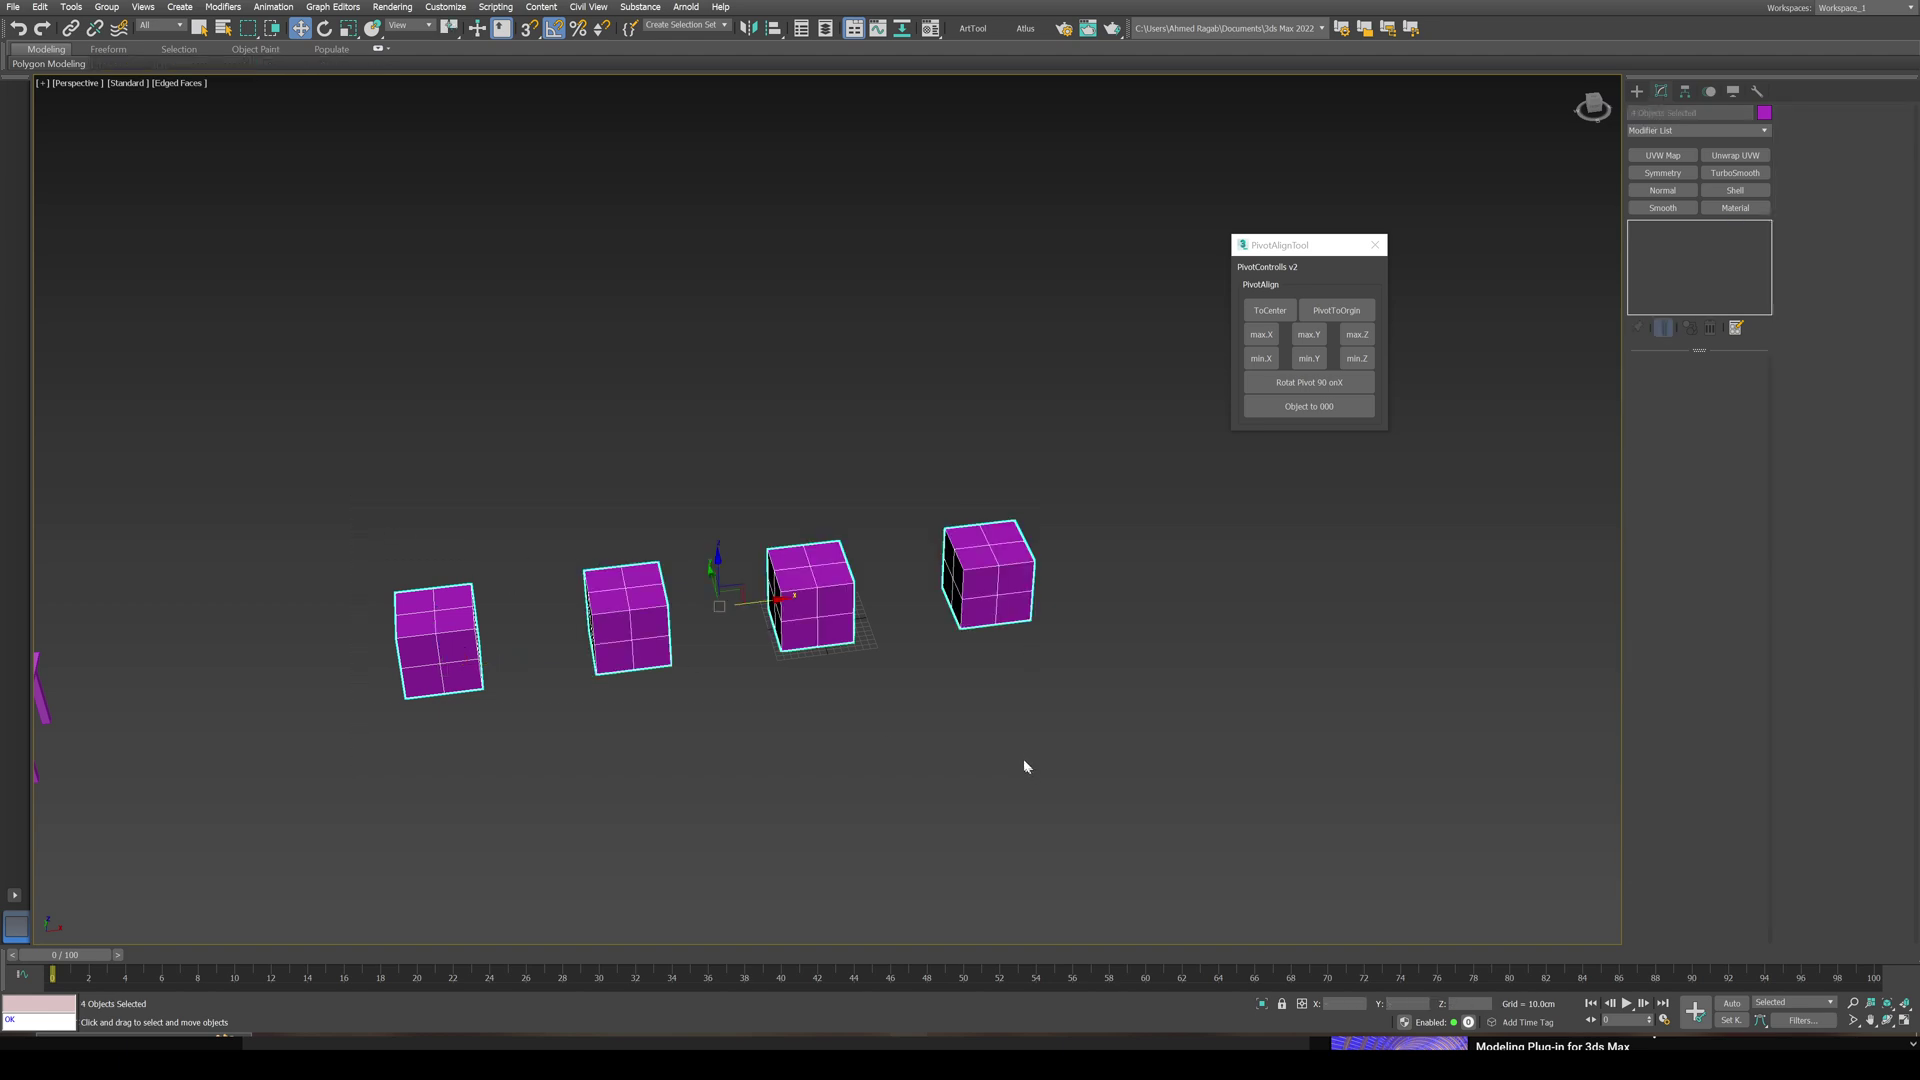
{"action": "left_click_drag", "start_coordinate": [748, 612], "coordinate": [897, 615]}
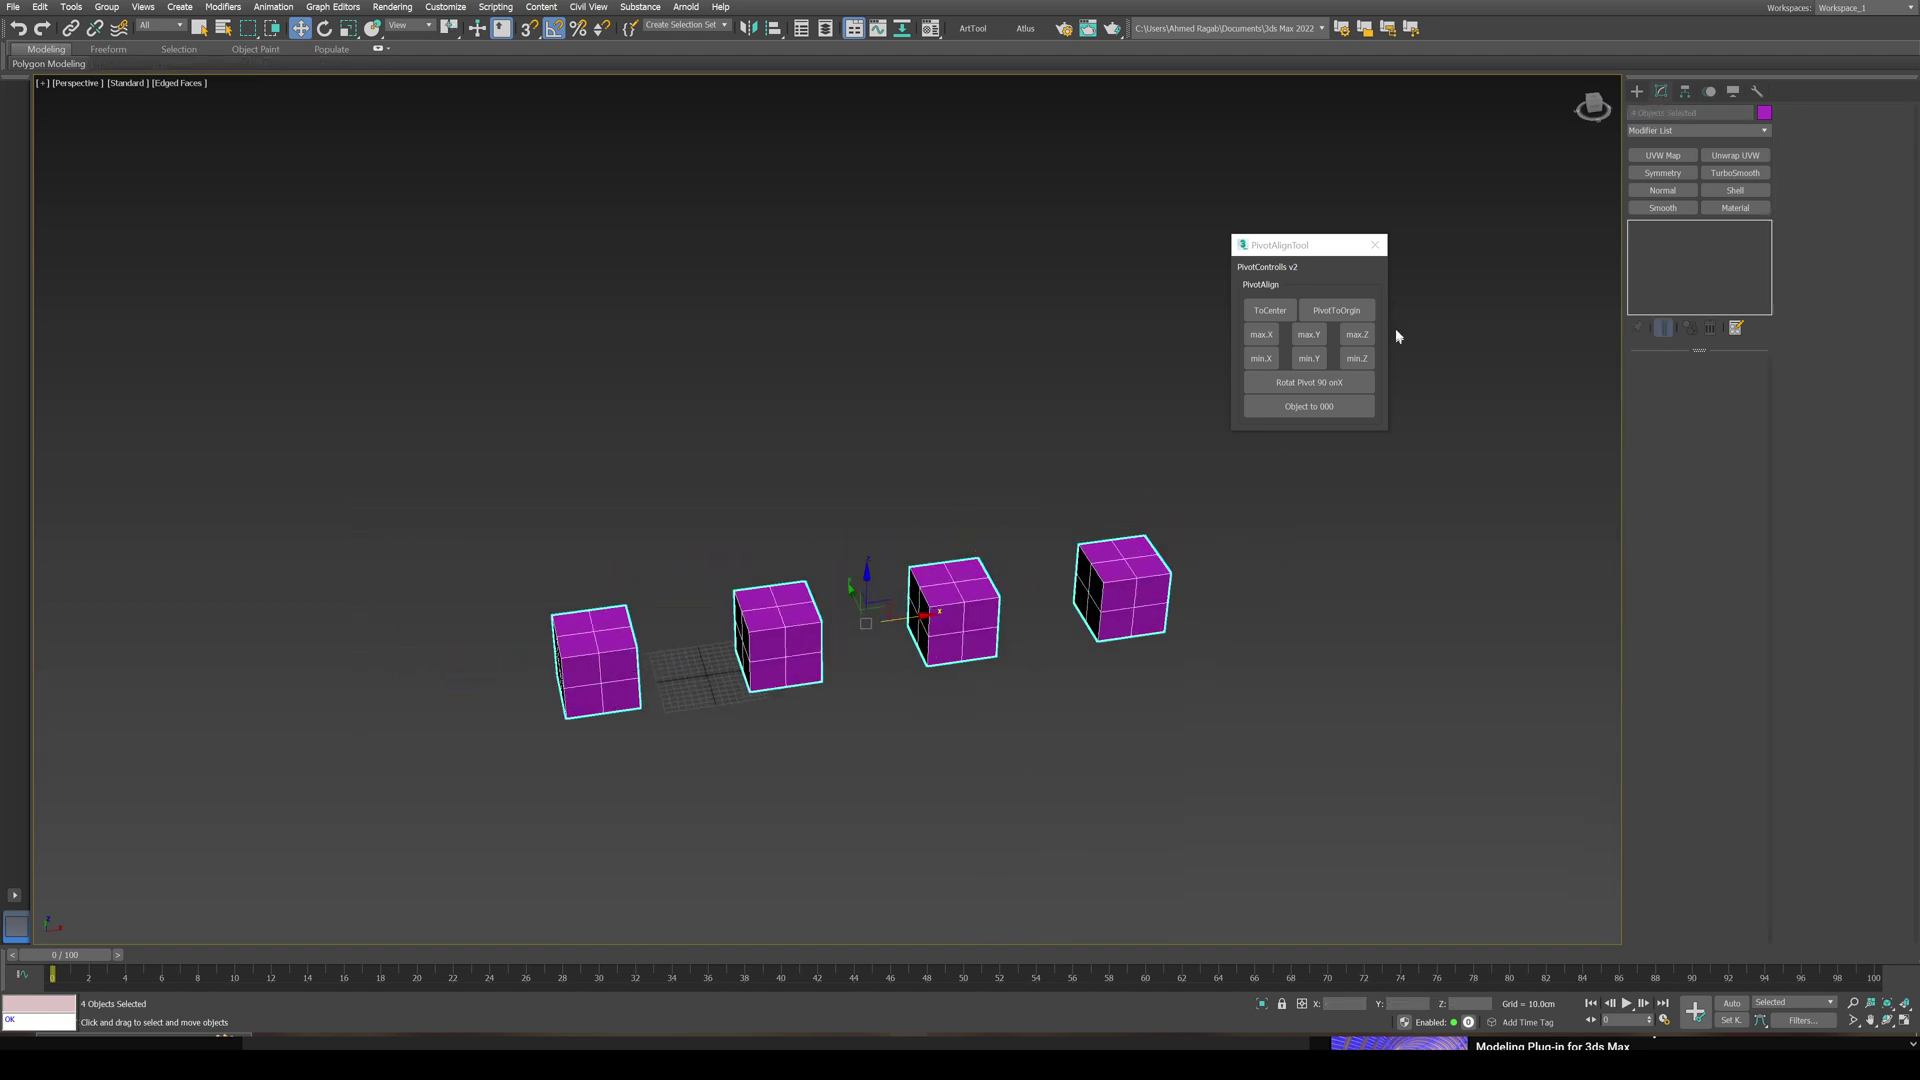
{"action": "left_click", "coordinate": [1276, 311]}
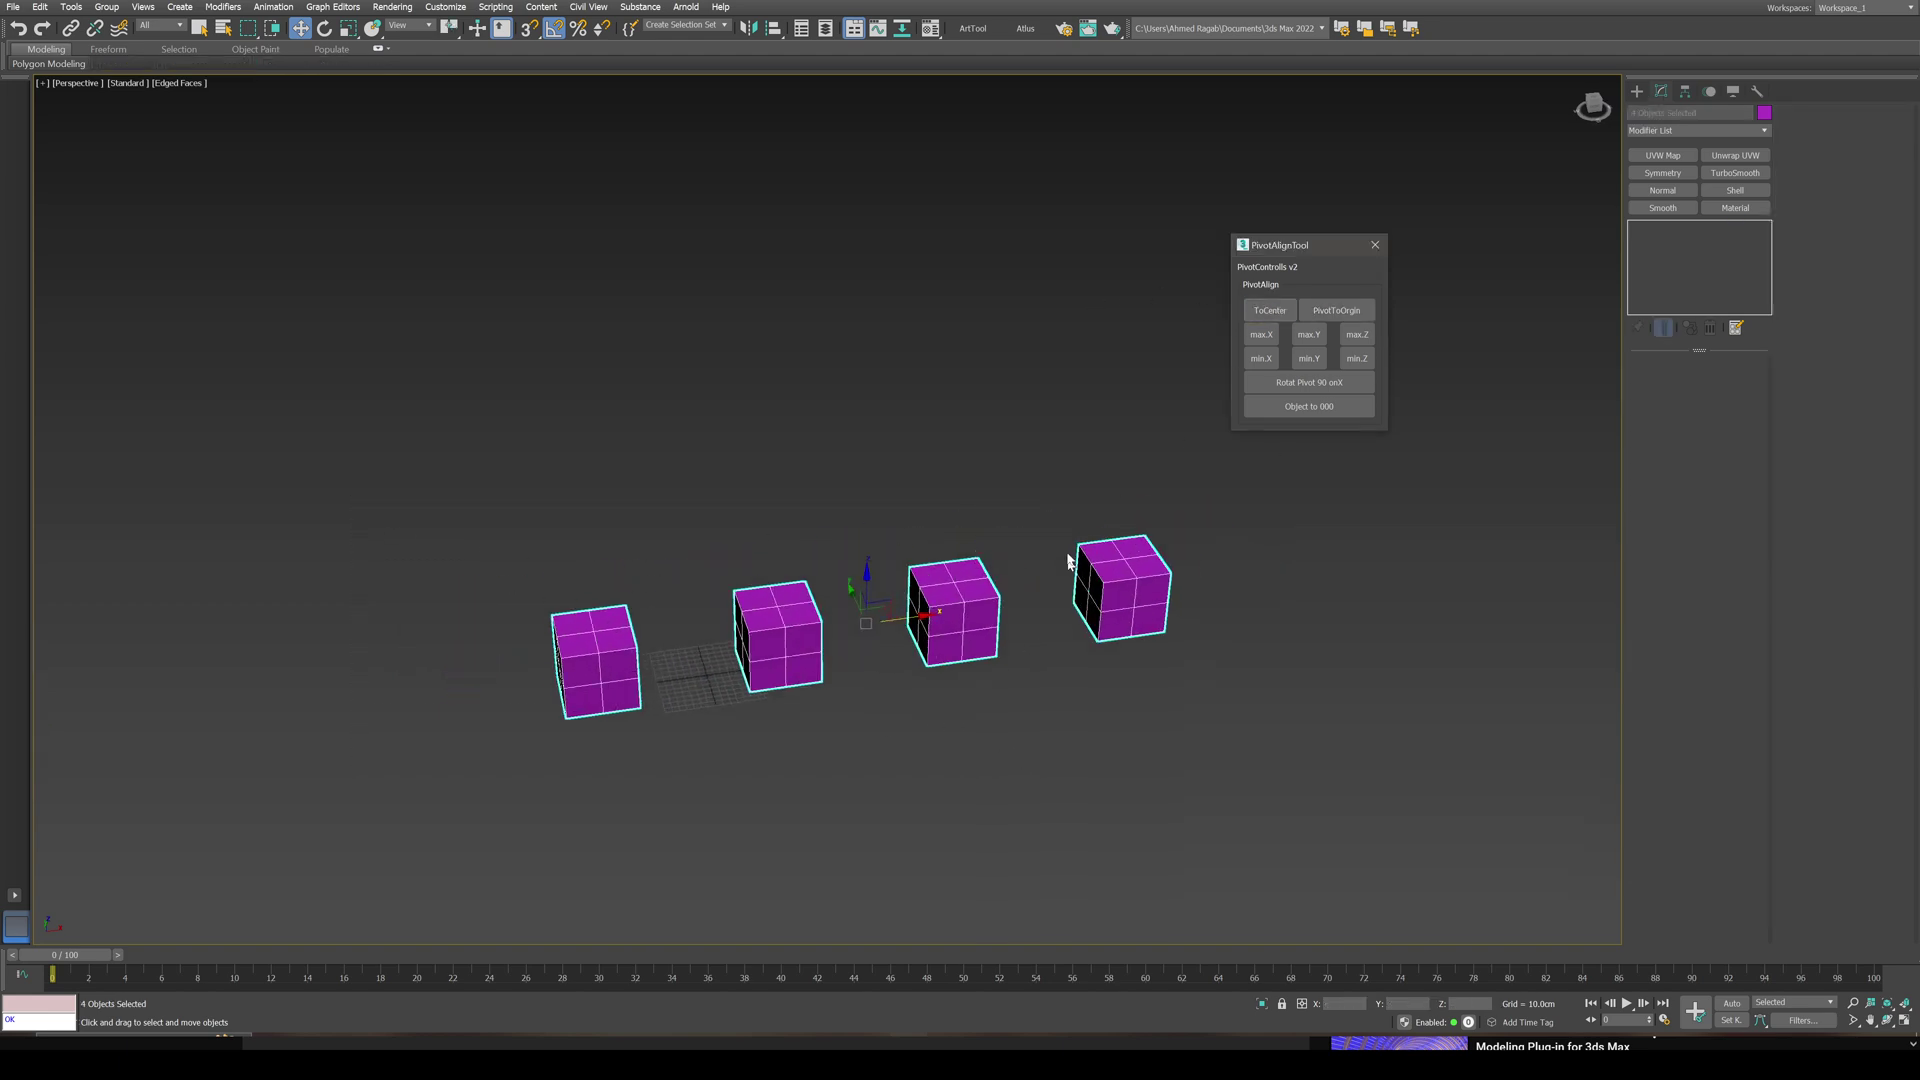
Step: Check the pivot position of each of the four boxes one by one
{"action": "left_click", "coordinate": [1081, 507]}
{"action": "left_click", "coordinate": [1123, 600]}
{"action": "middle_click_drag", "start_coordinate": [1123, 599], "coordinate": [1062, 568], "text": "alt"}
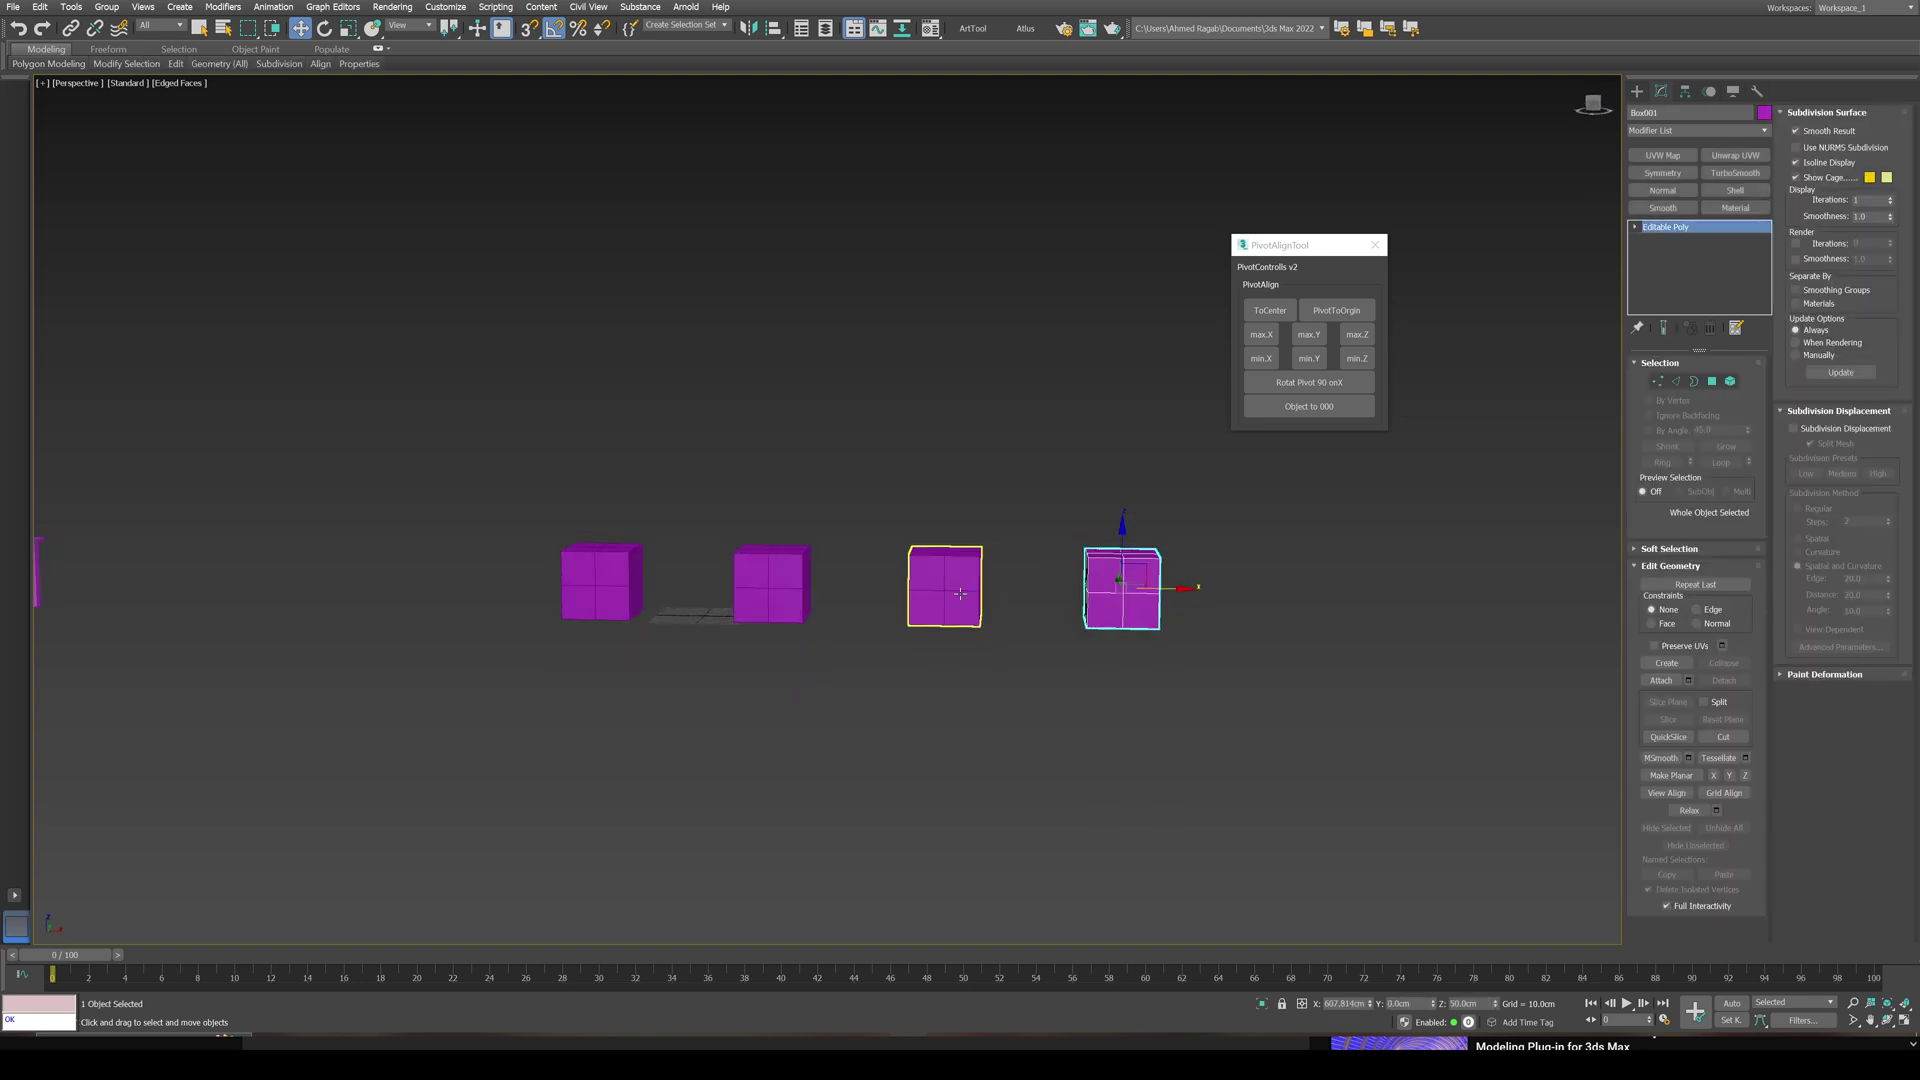
{"action": "left_click", "coordinate": [944, 590]}
{"action": "left_click", "coordinate": [770, 585]}
{"action": "left_click", "coordinate": [600, 582]}
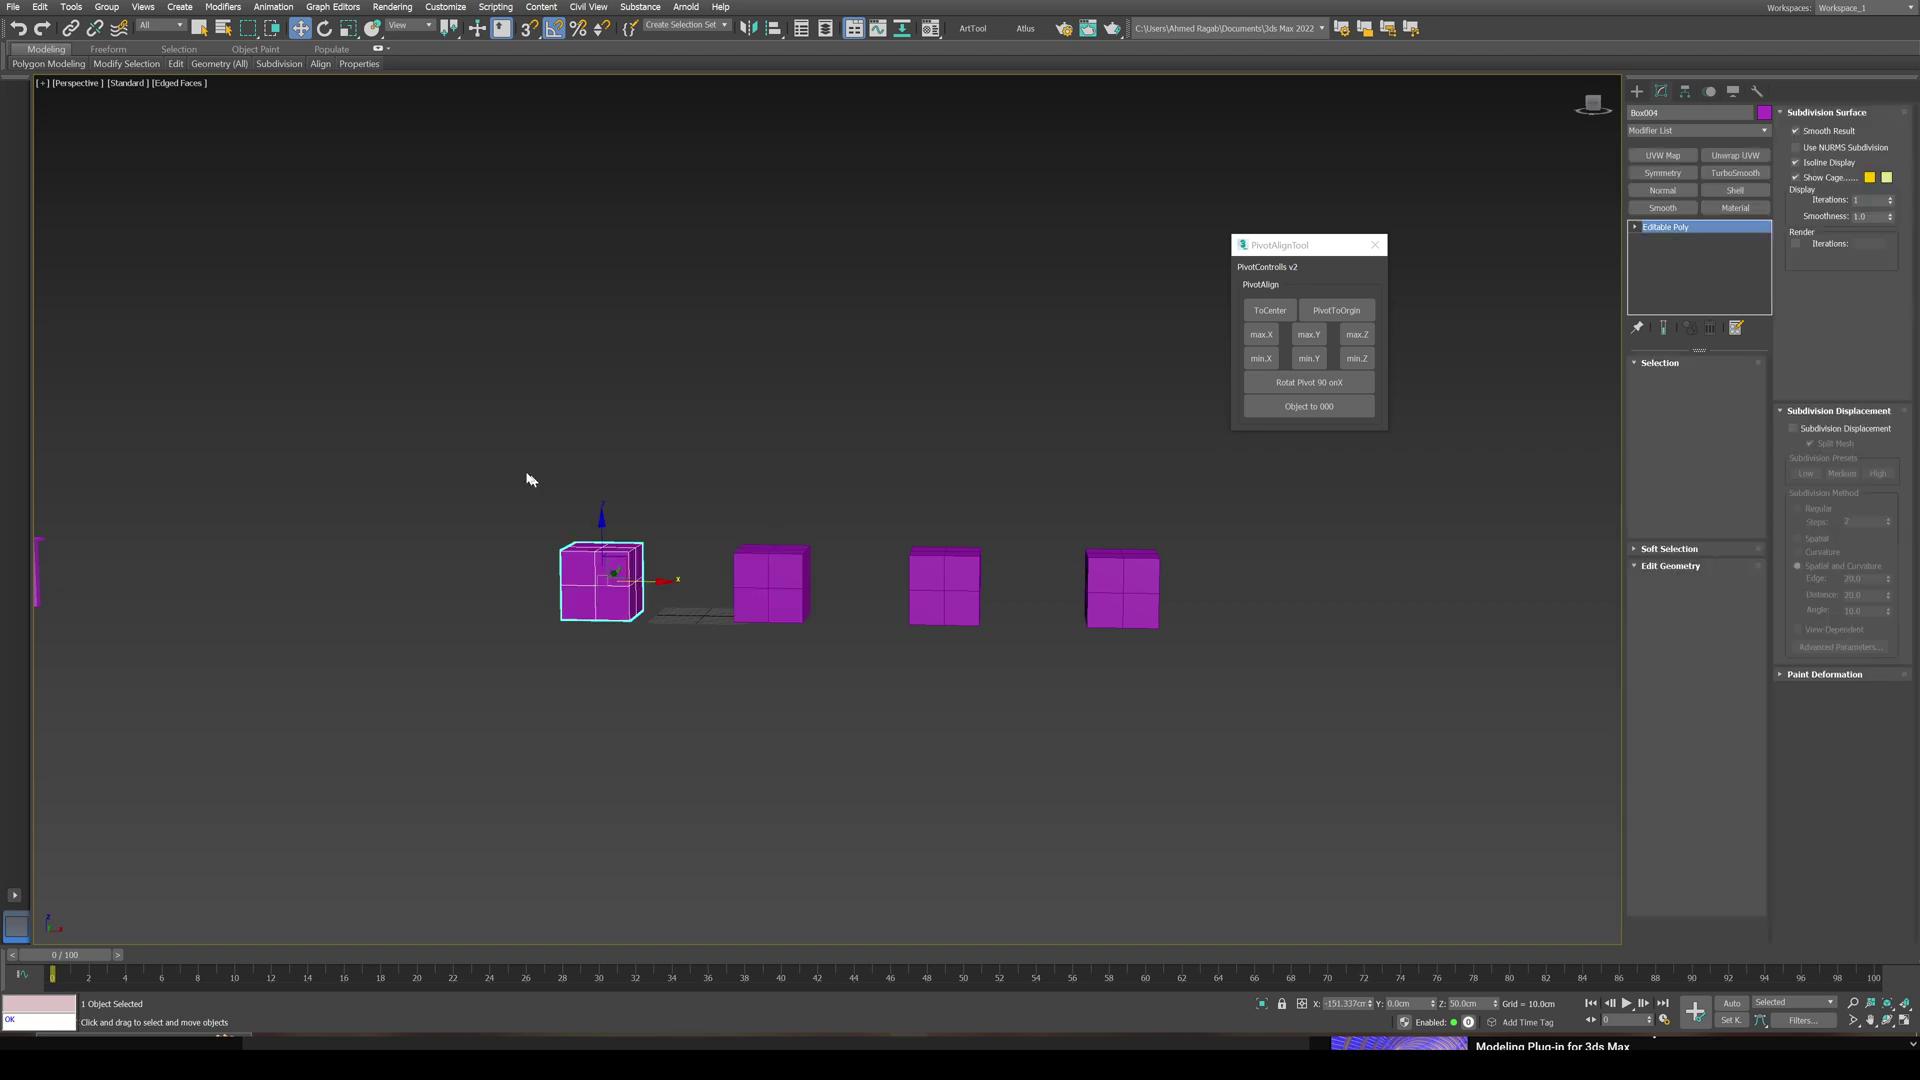
Step: Raise the three box copies along Z to staggered heights, with the copy farthest from the original highest
{"action": "left_click_drag", "start_coordinate": [506, 465], "coordinate": [638, 619]}
{"action": "left_click_drag", "start_coordinate": [599, 539], "coordinate": [599, 332]}
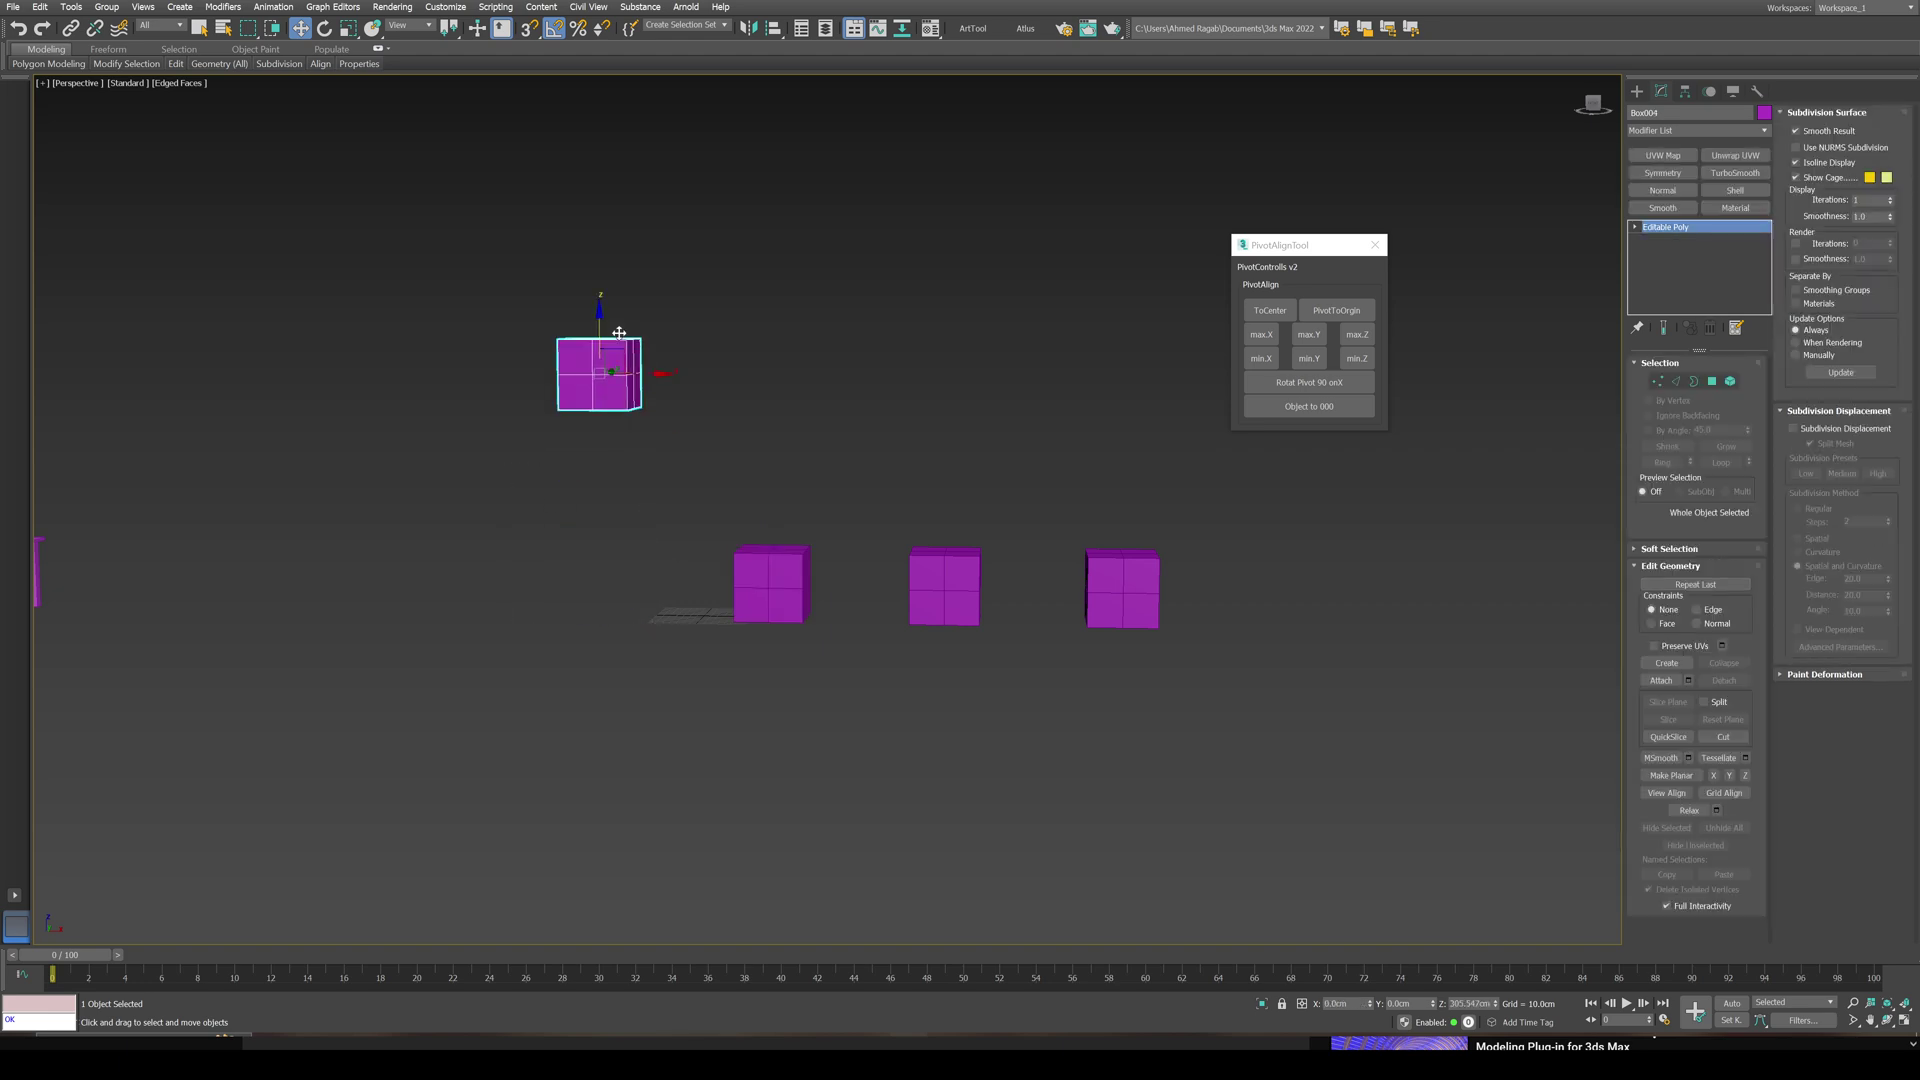
{"action": "left_click", "coordinate": [775, 545]}
{"action": "left_click_drag", "start_coordinate": [774, 541], "coordinate": [772, 437]}
{"action": "left_click", "coordinate": [955, 580]}
{"action": "left_click_drag", "start_coordinate": [949, 549], "coordinate": [945, 493]}
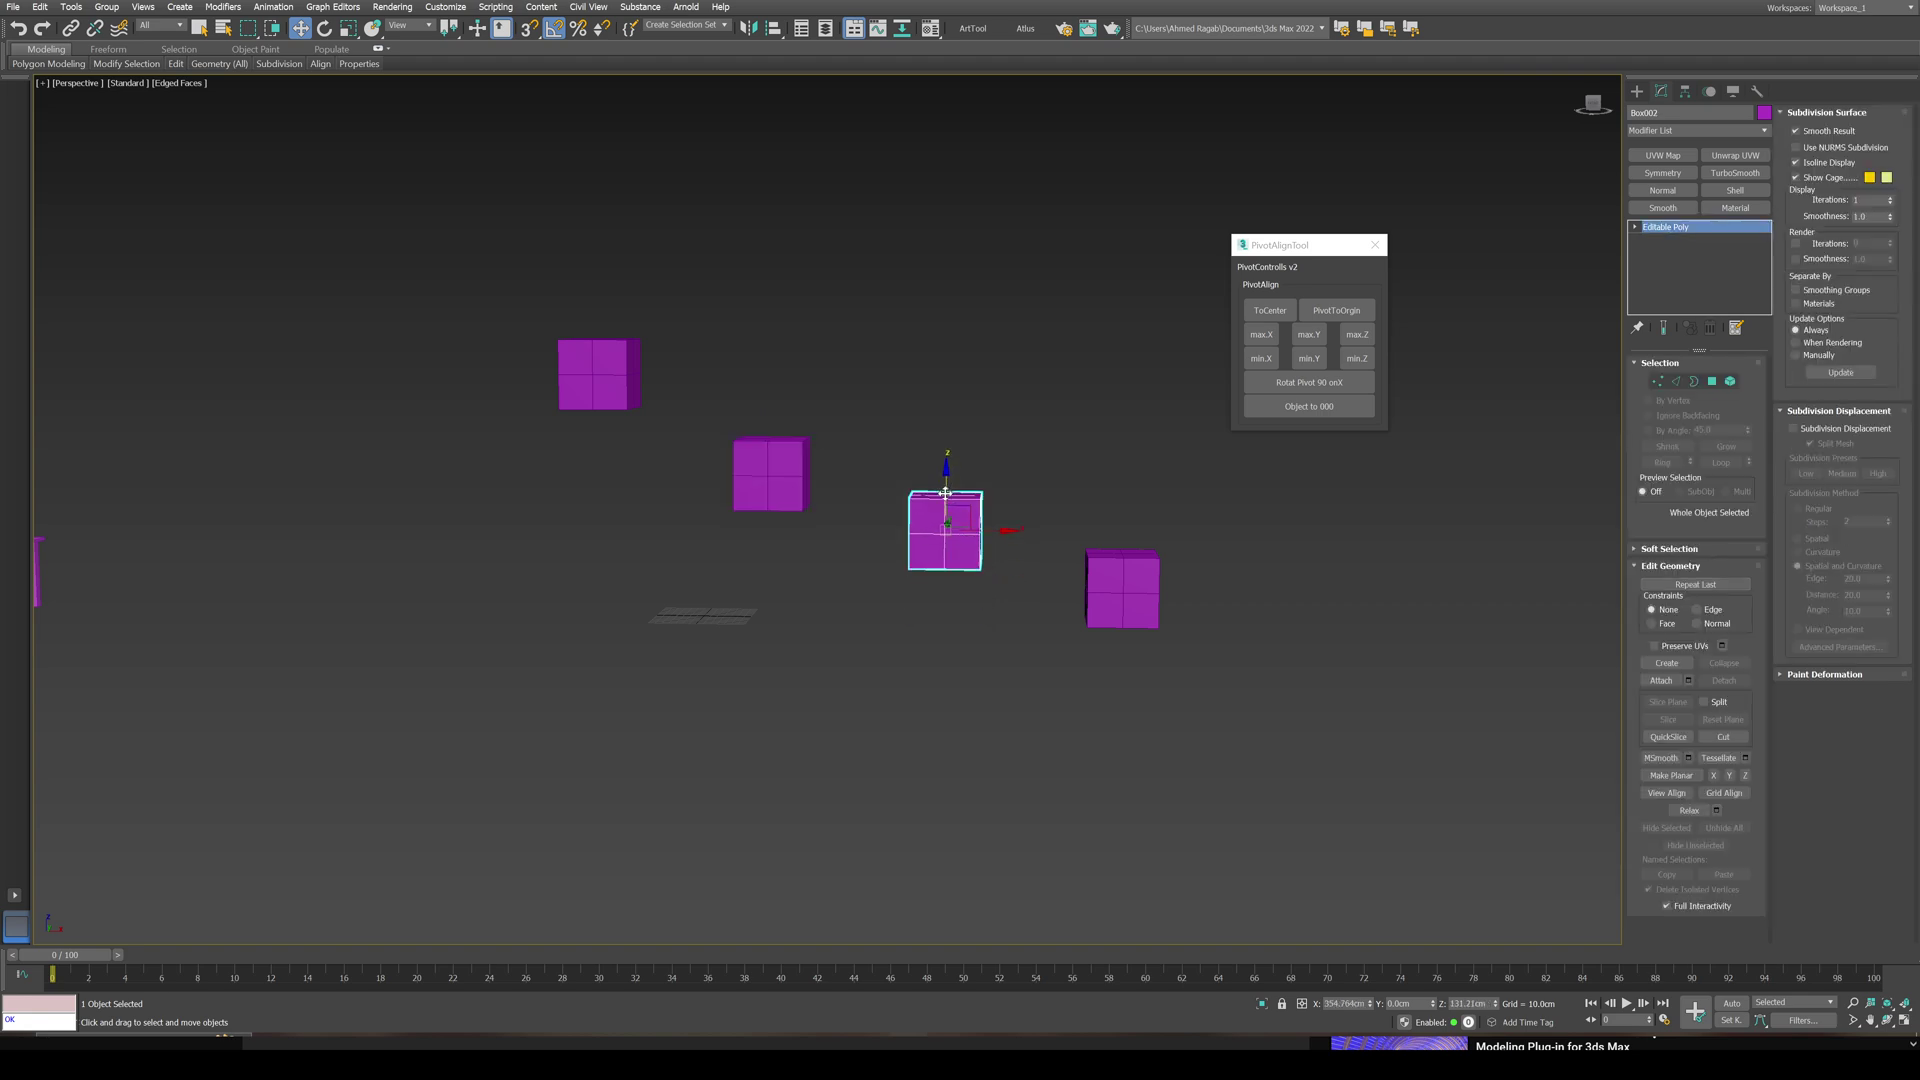
Step: Align the pivots of all four boxes to the selection's min Z, and check each box's pivot
{"action": "left_click_drag", "start_coordinate": [1062, 728], "coordinate": [1134, 740]}
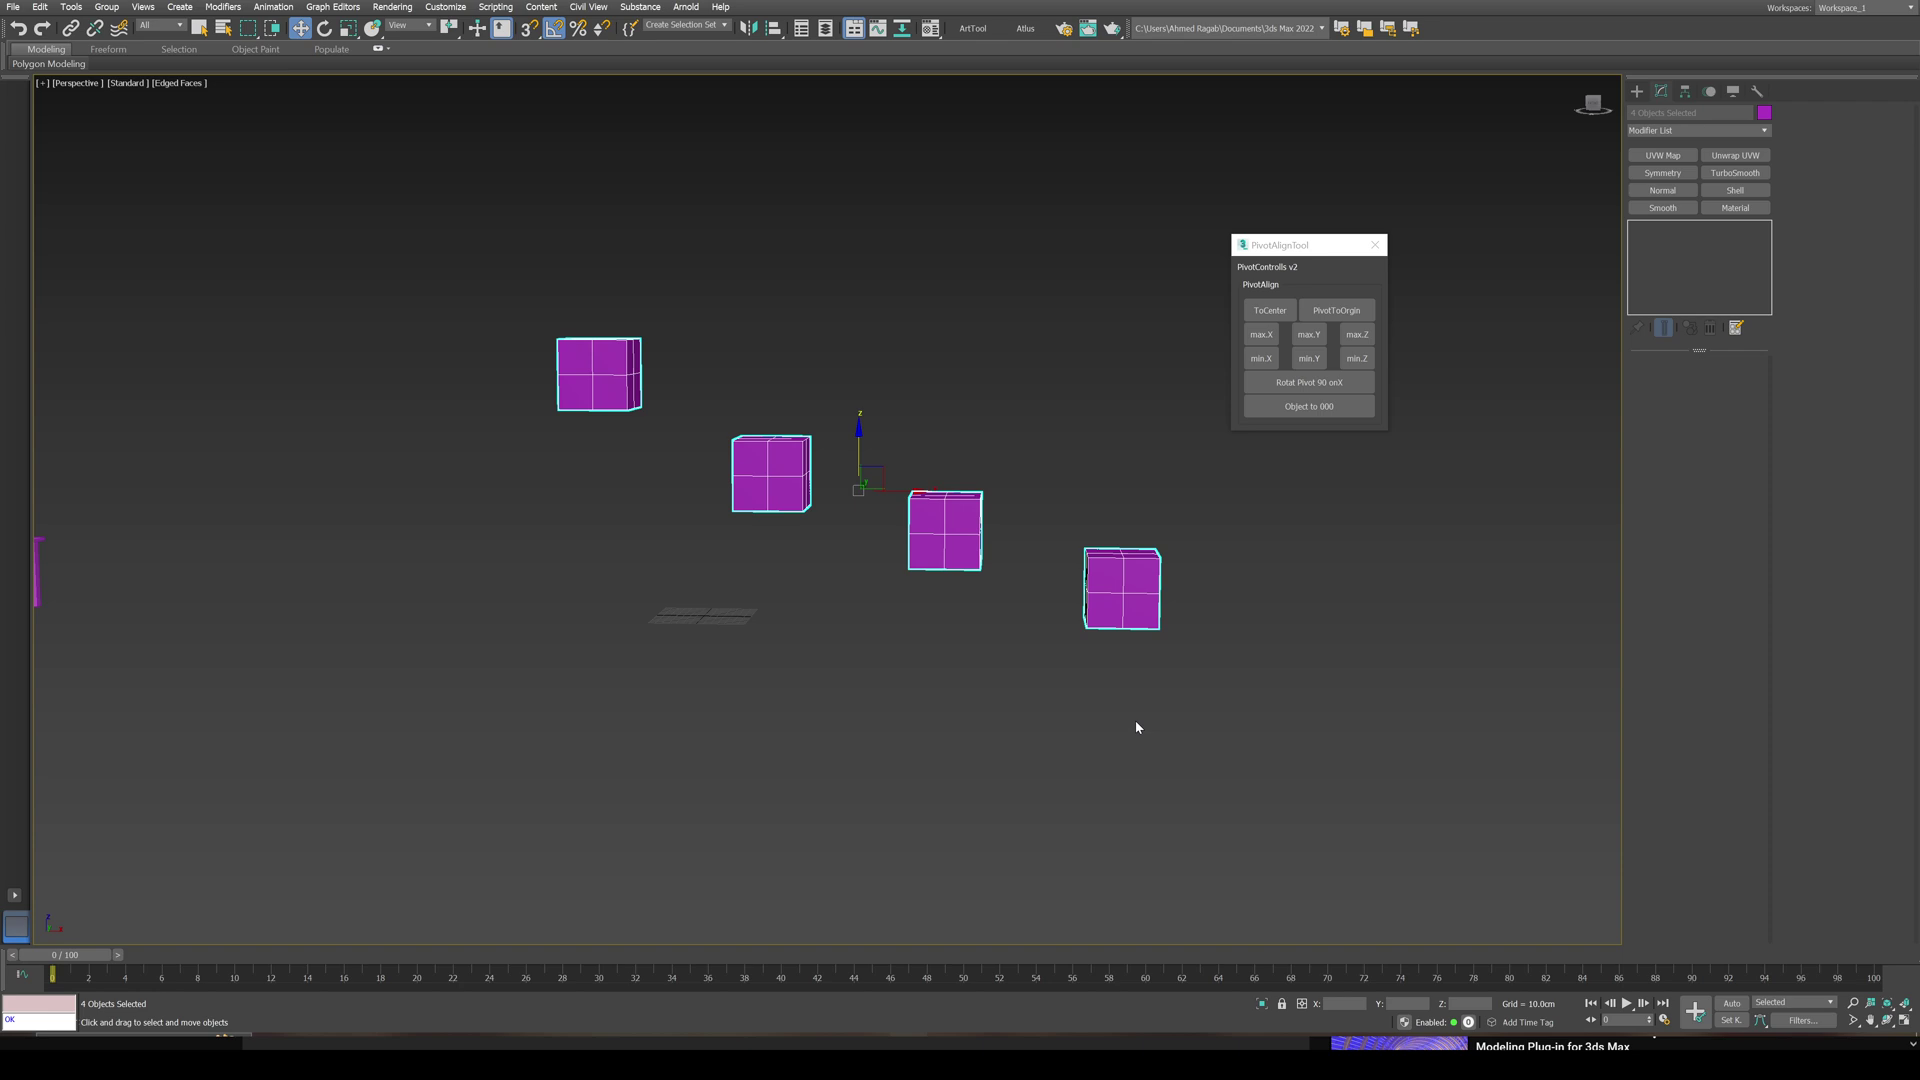
{"action": "left_click", "coordinate": [1357, 358]}
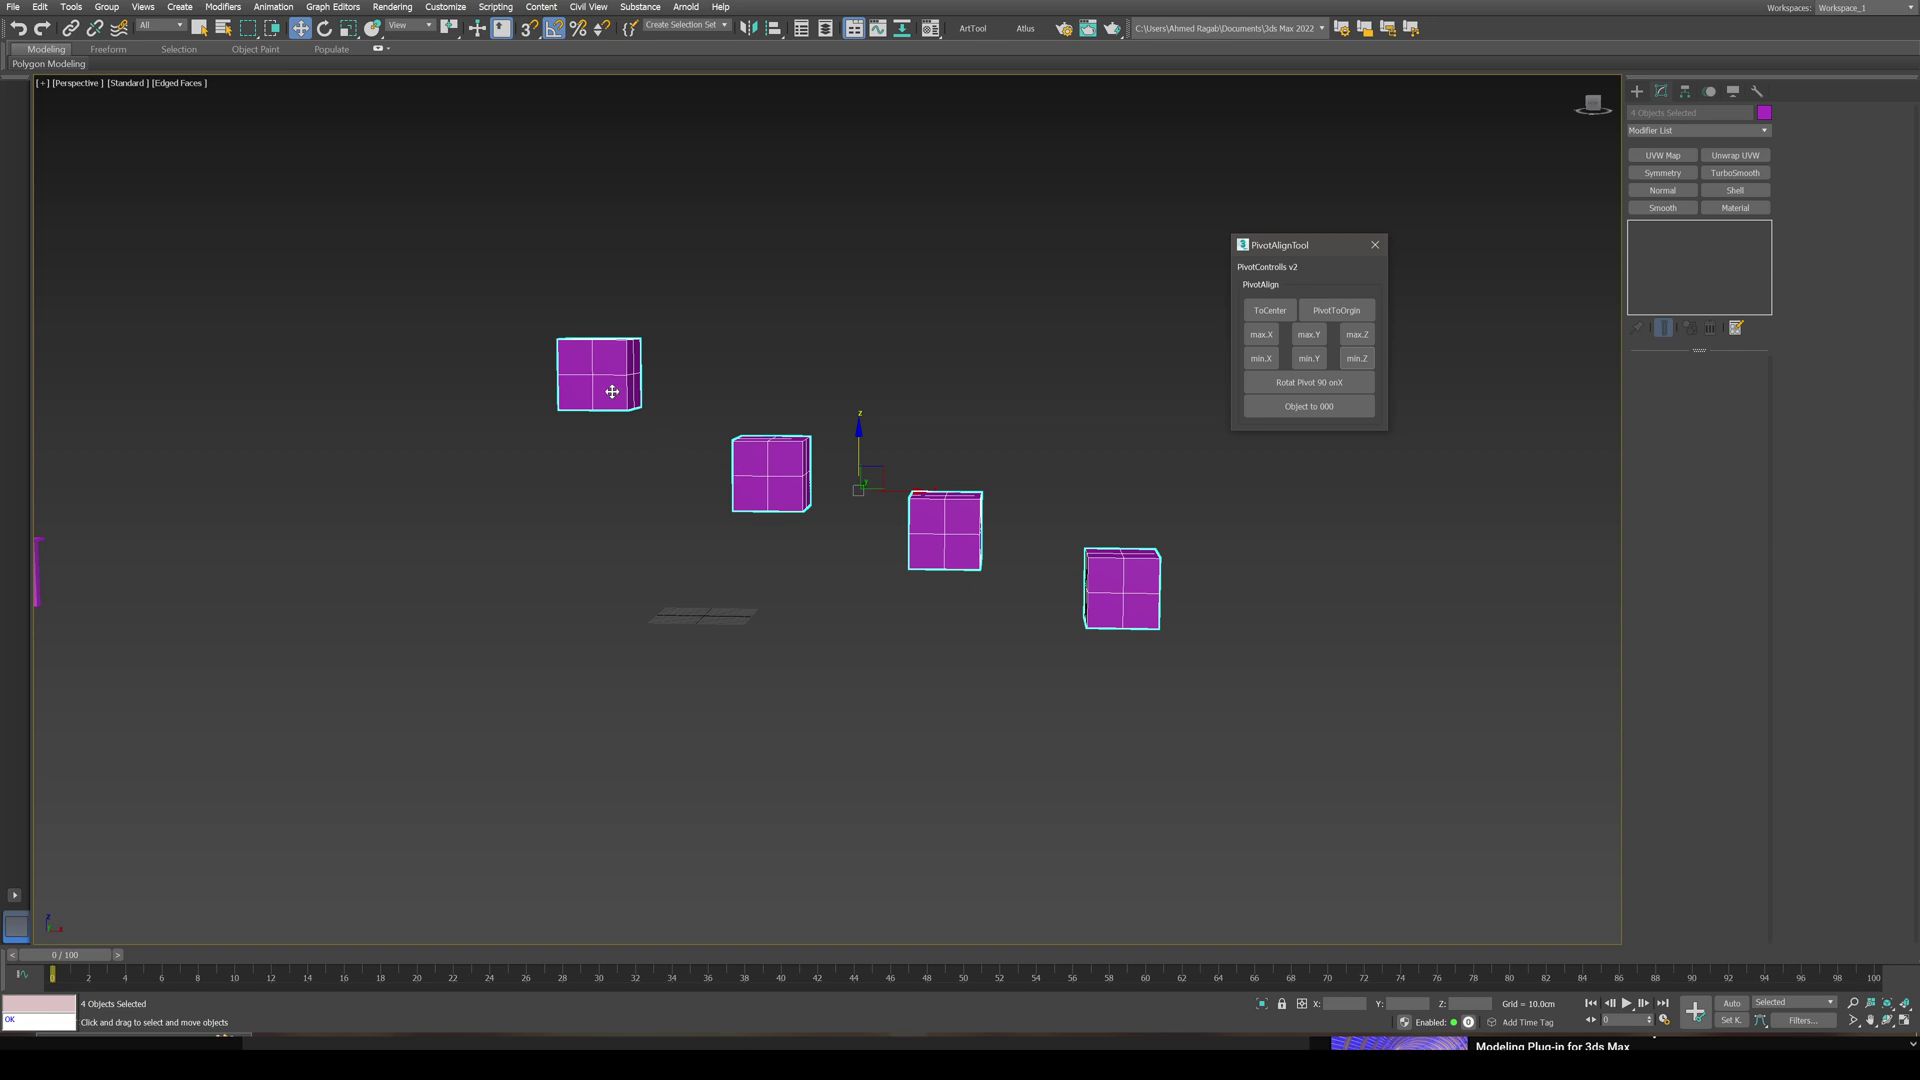
{"action": "left_click", "coordinate": [1130, 593]}
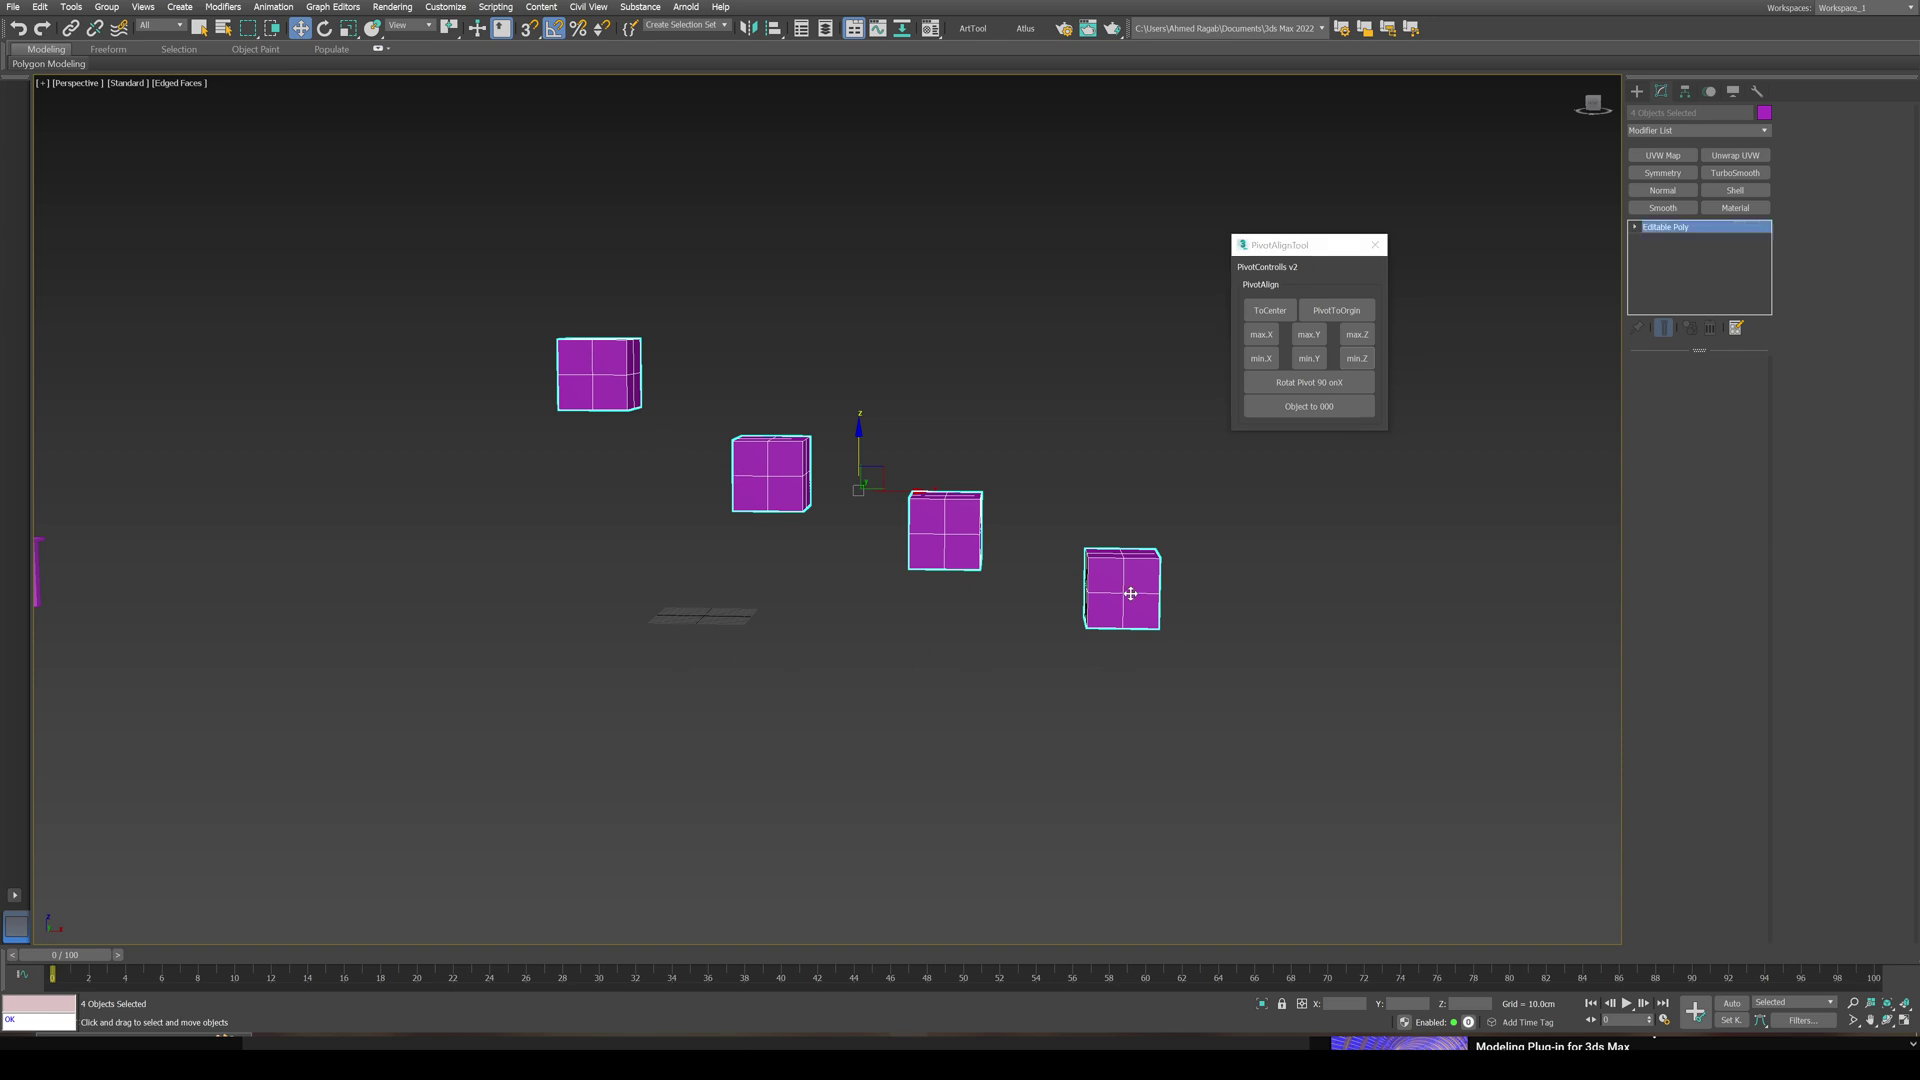
{"action": "left_click", "coordinate": [968, 549]}
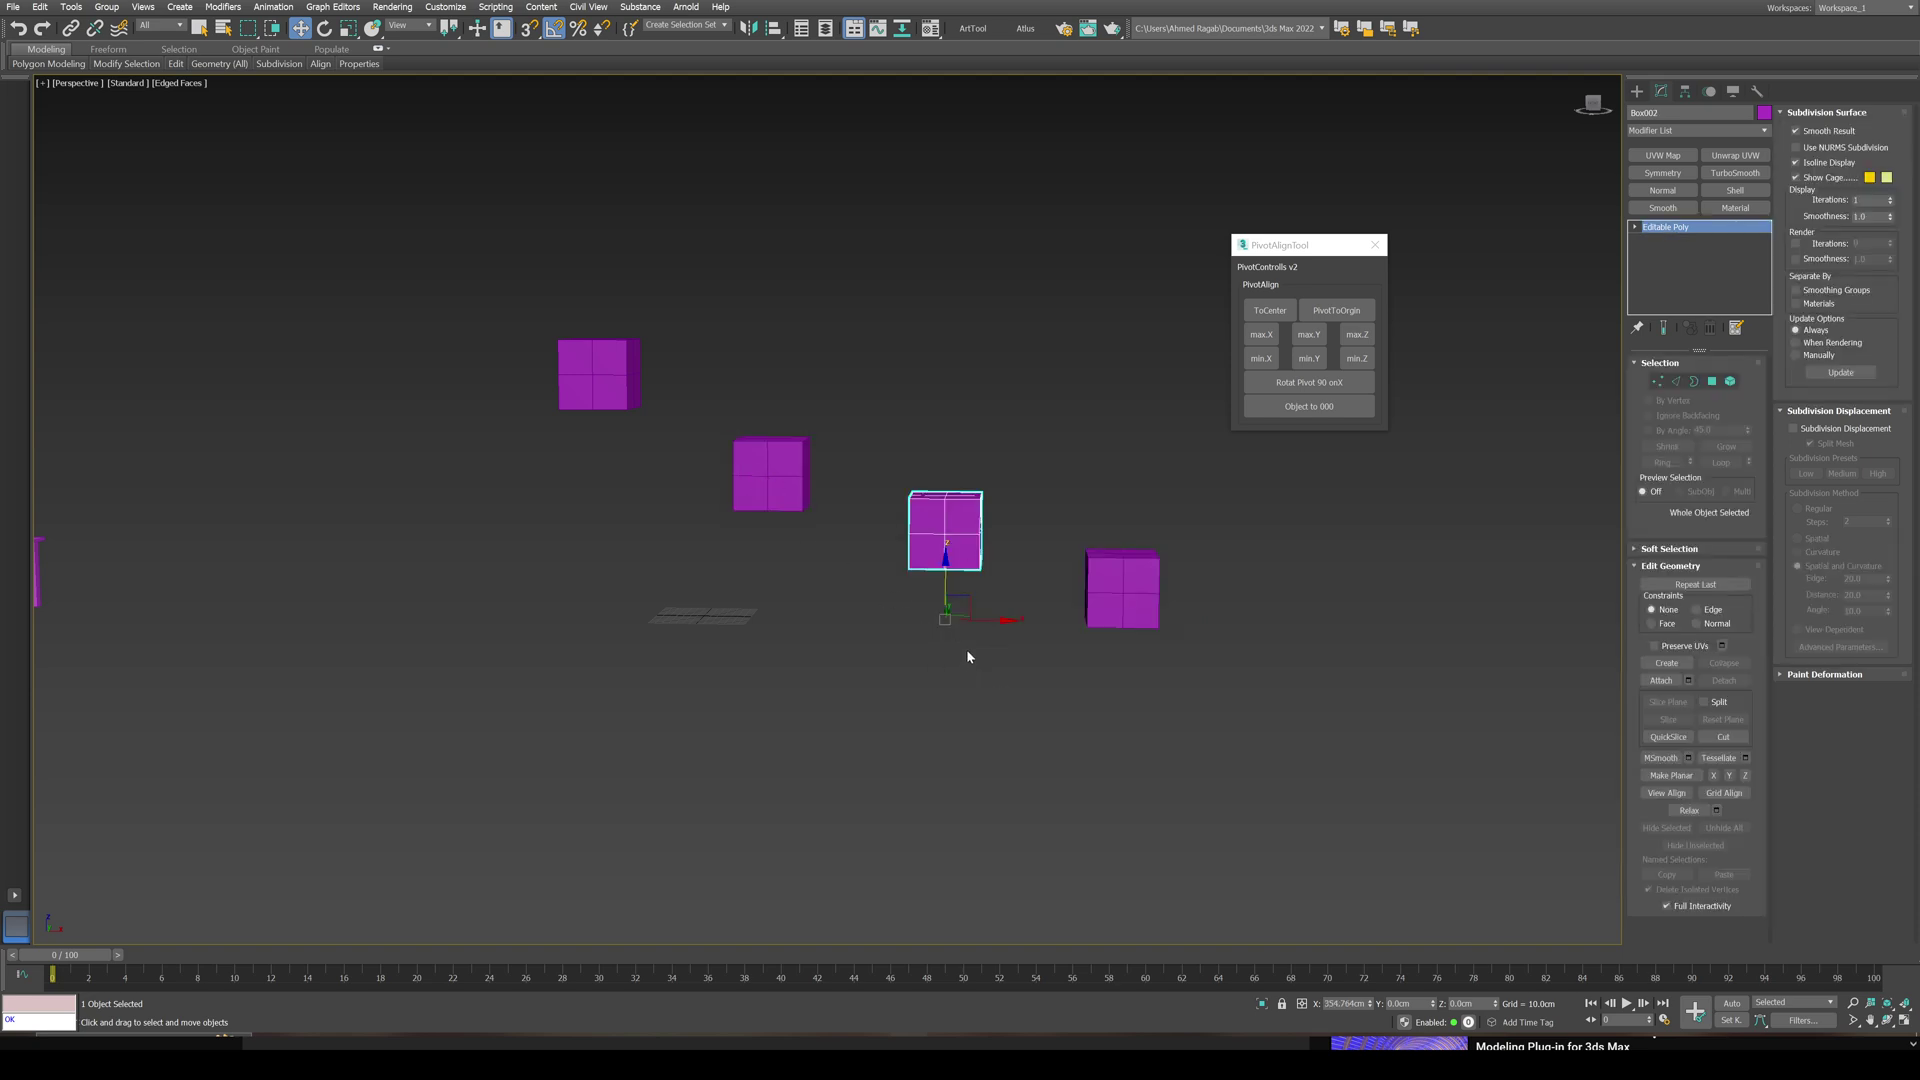
{"action": "left_click", "coordinate": [749, 468]}
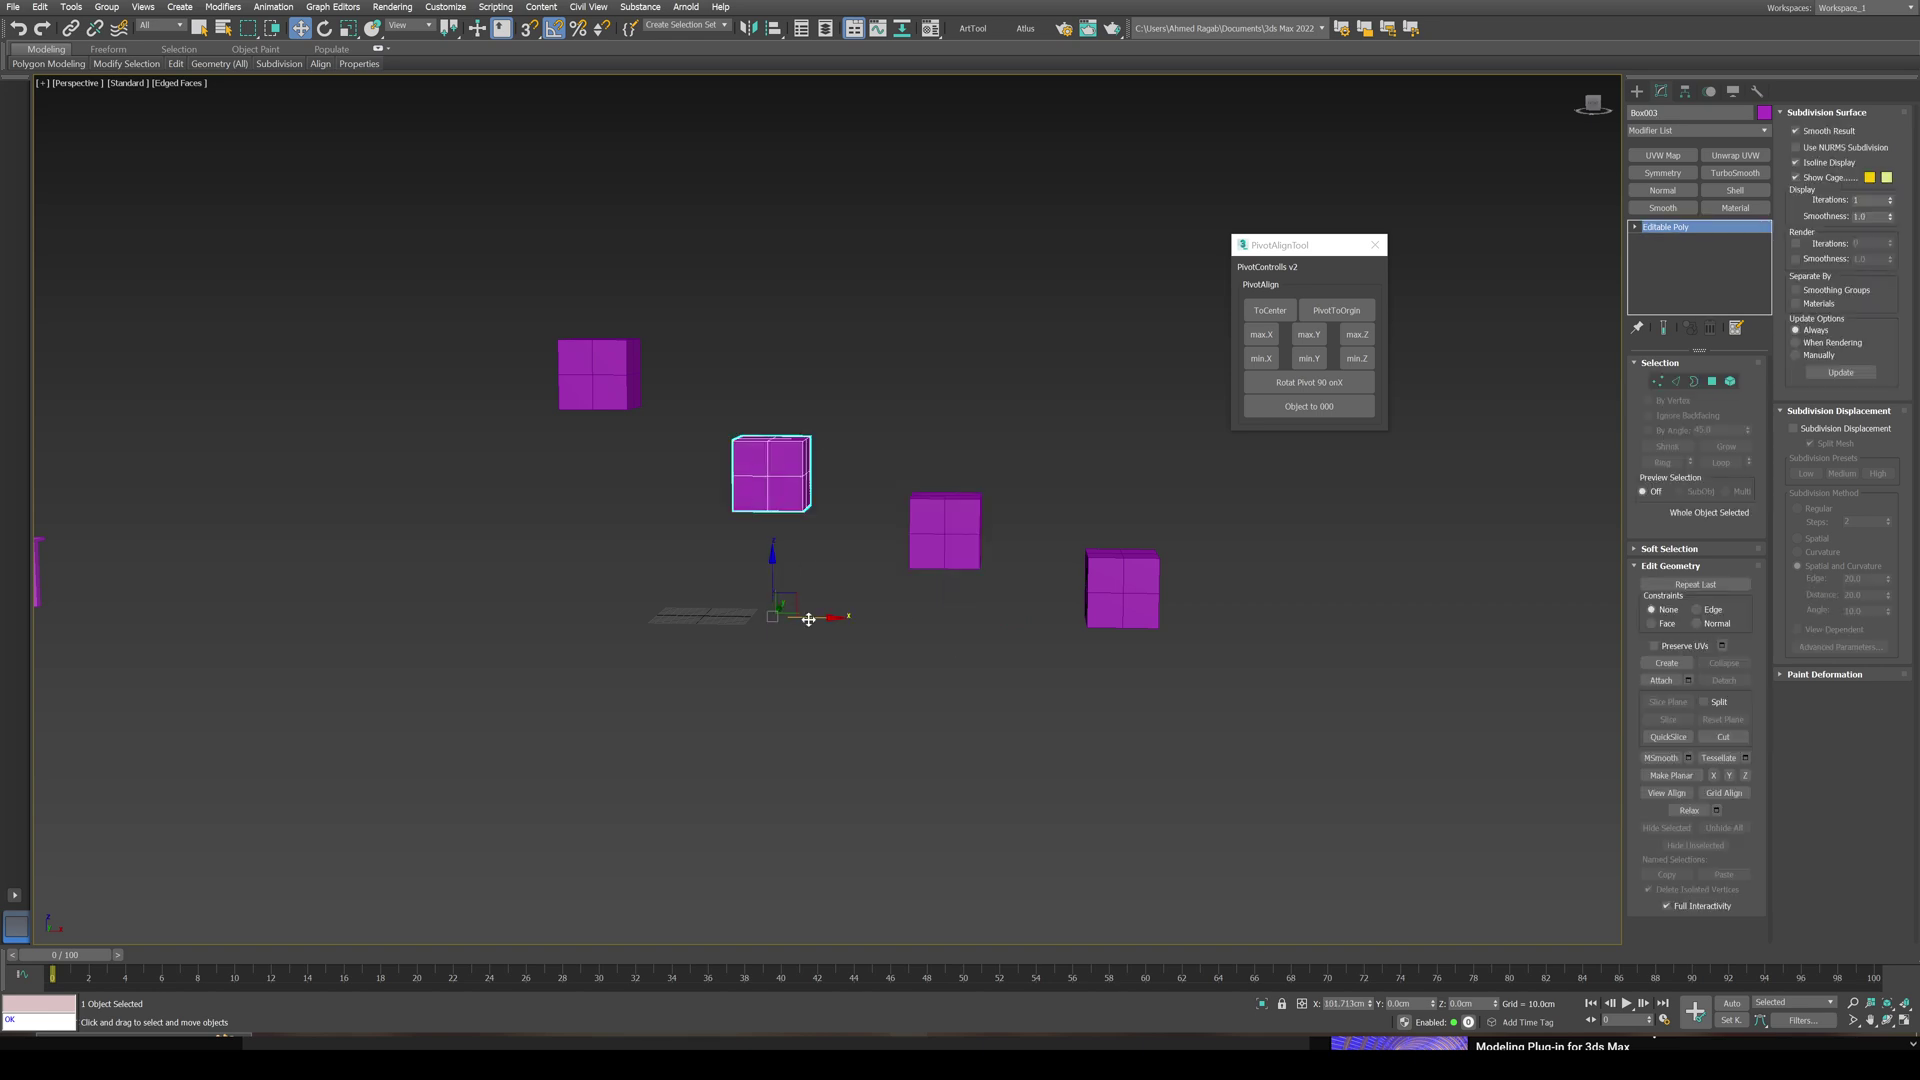
{"action": "left_click", "coordinate": [598, 363]}
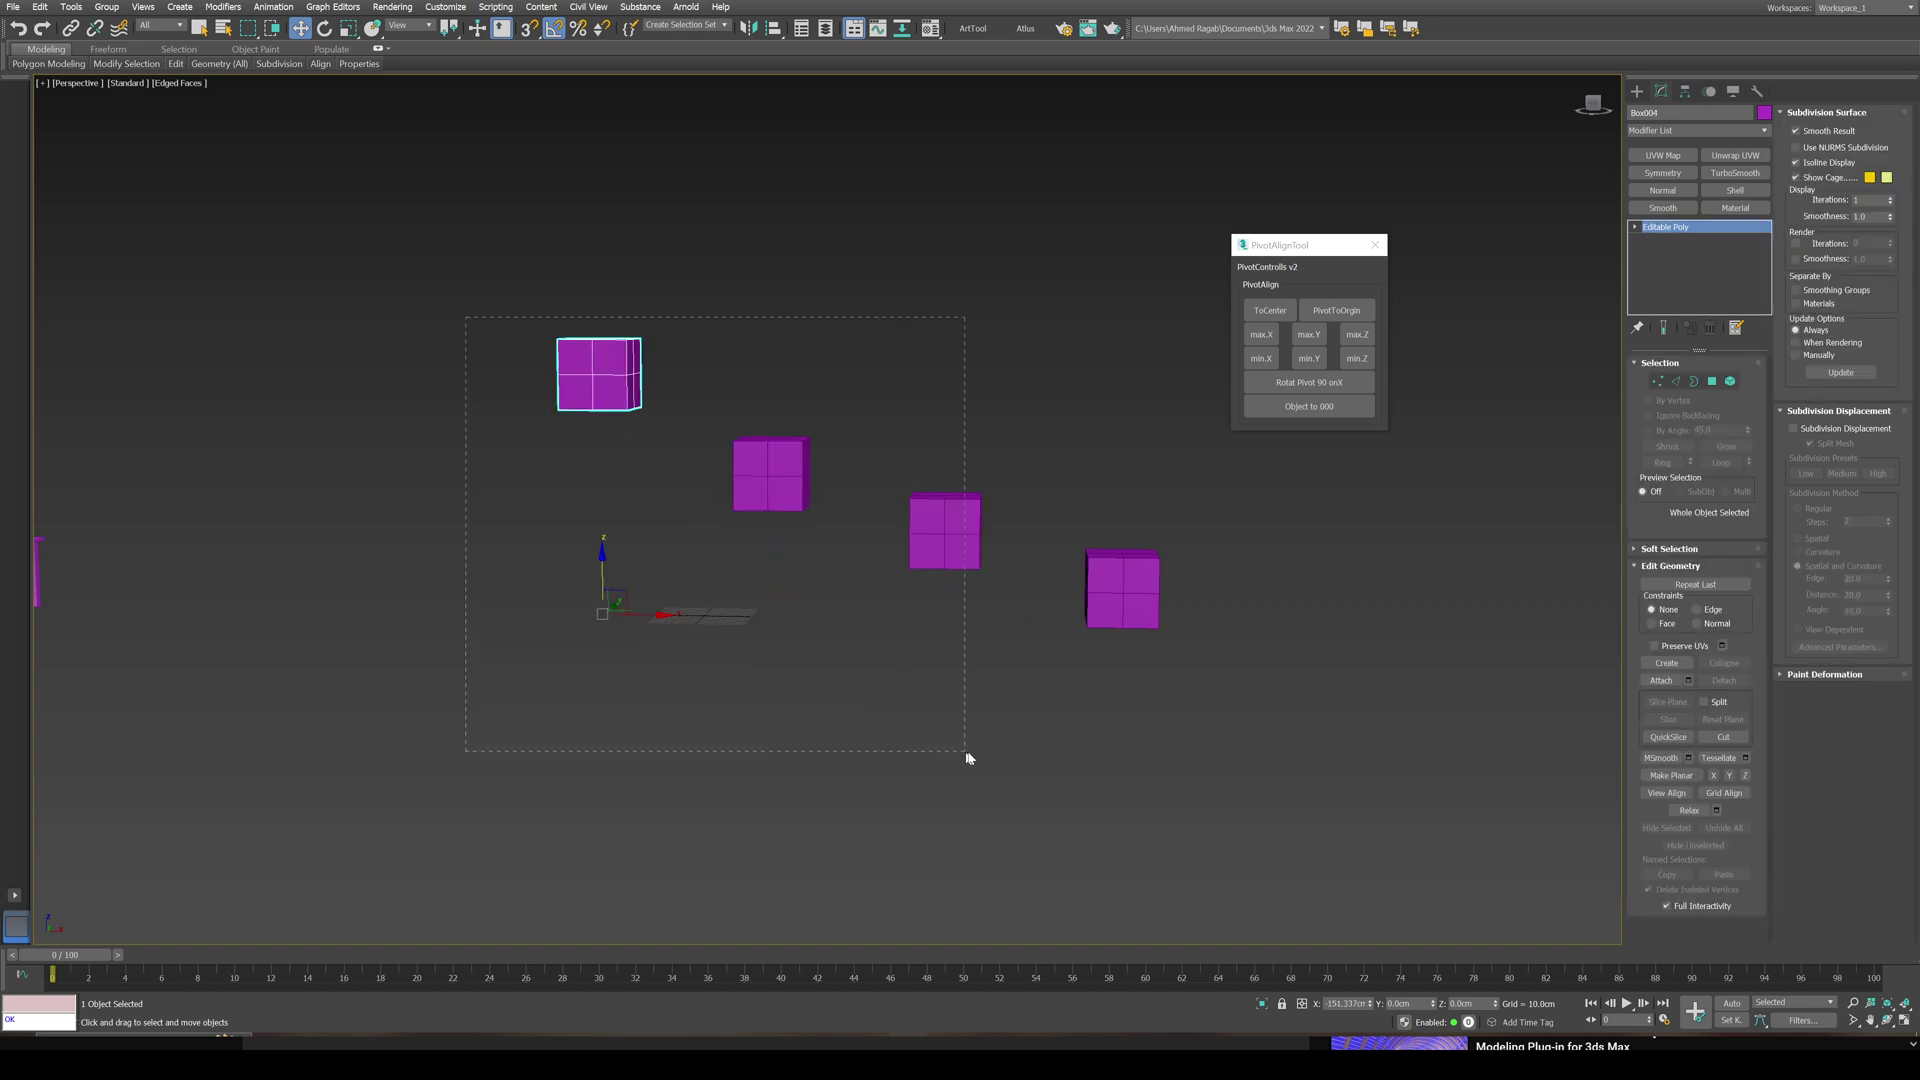
Step: Delete the three raised box copies, keeping only the original box
{"action": "left_click_drag", "start_coordinate": [966, 758], "coordinate": [977, 758]}
{"action": "key", "text": "Delete"}
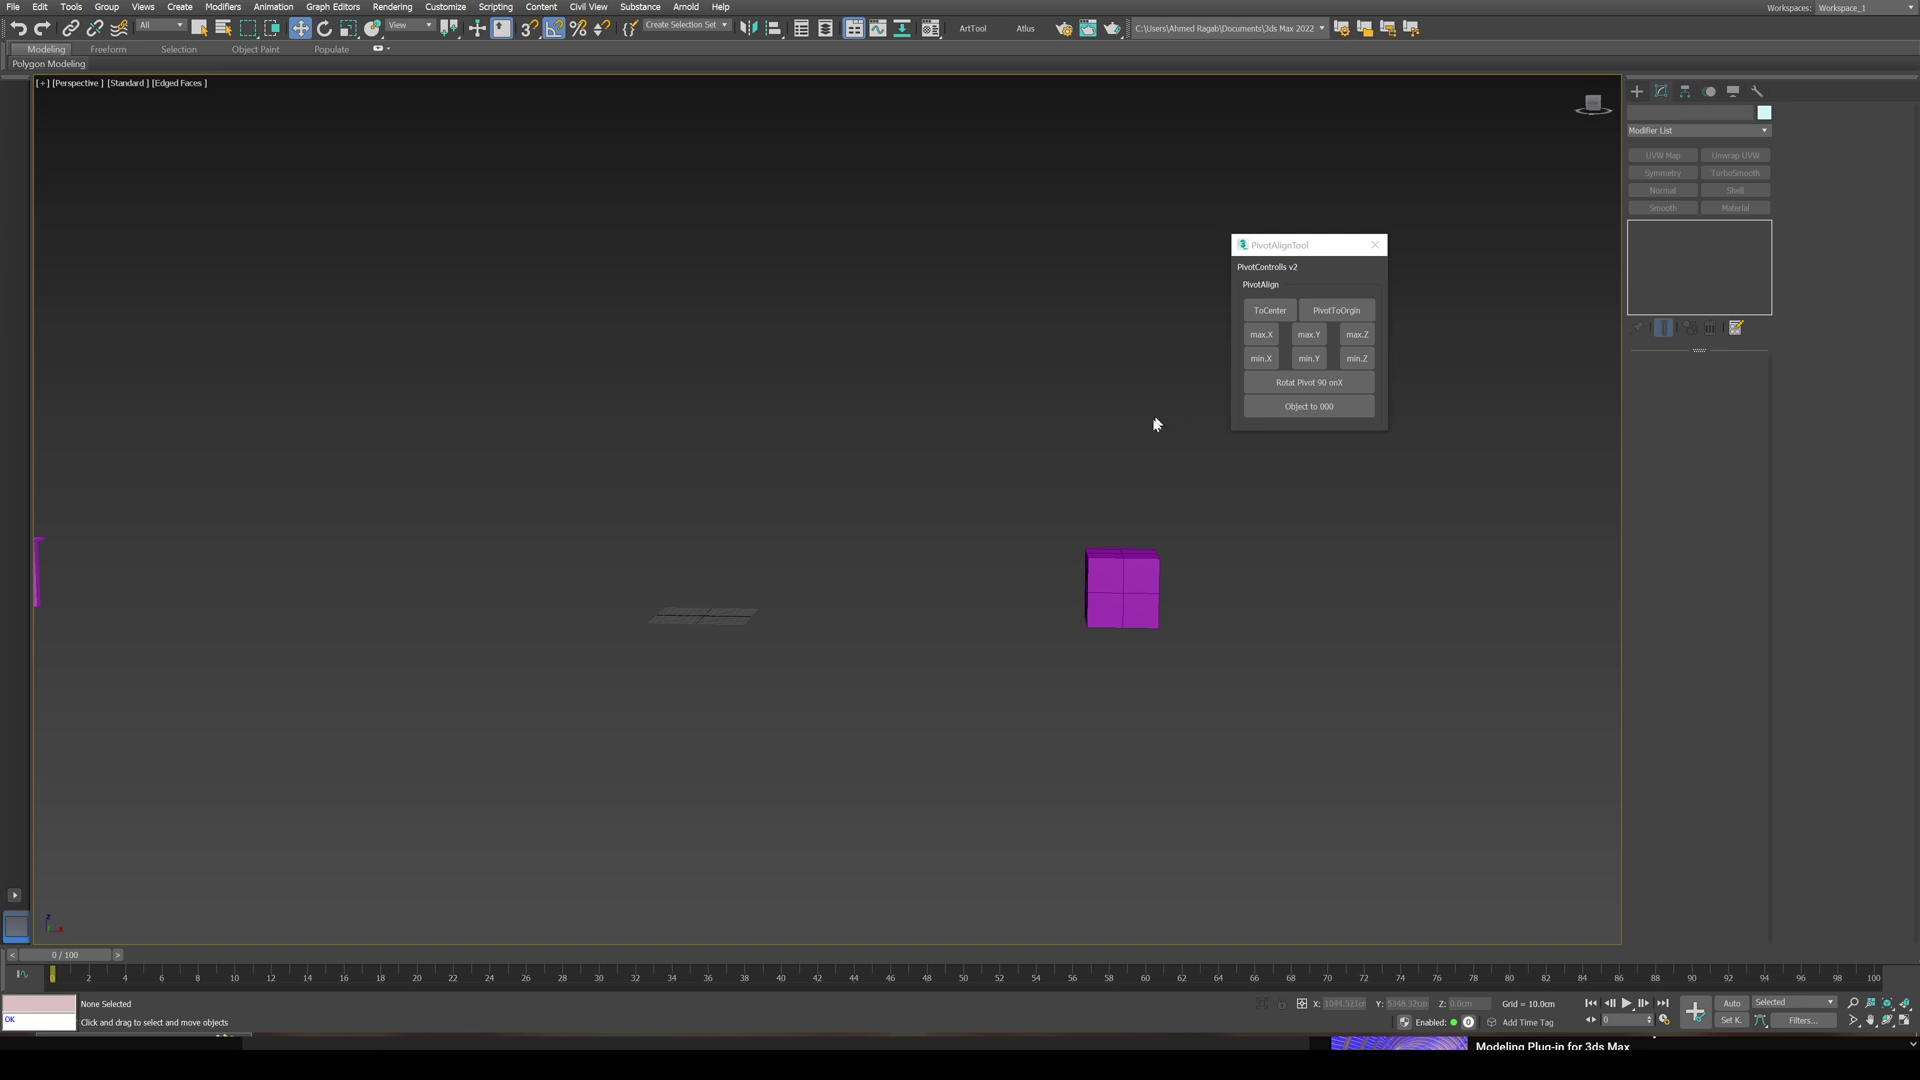
{"action": "middle_click_drag", "start_coordinate": [1123, 368], "coordinate": [1216, 88], "text": "alt"}
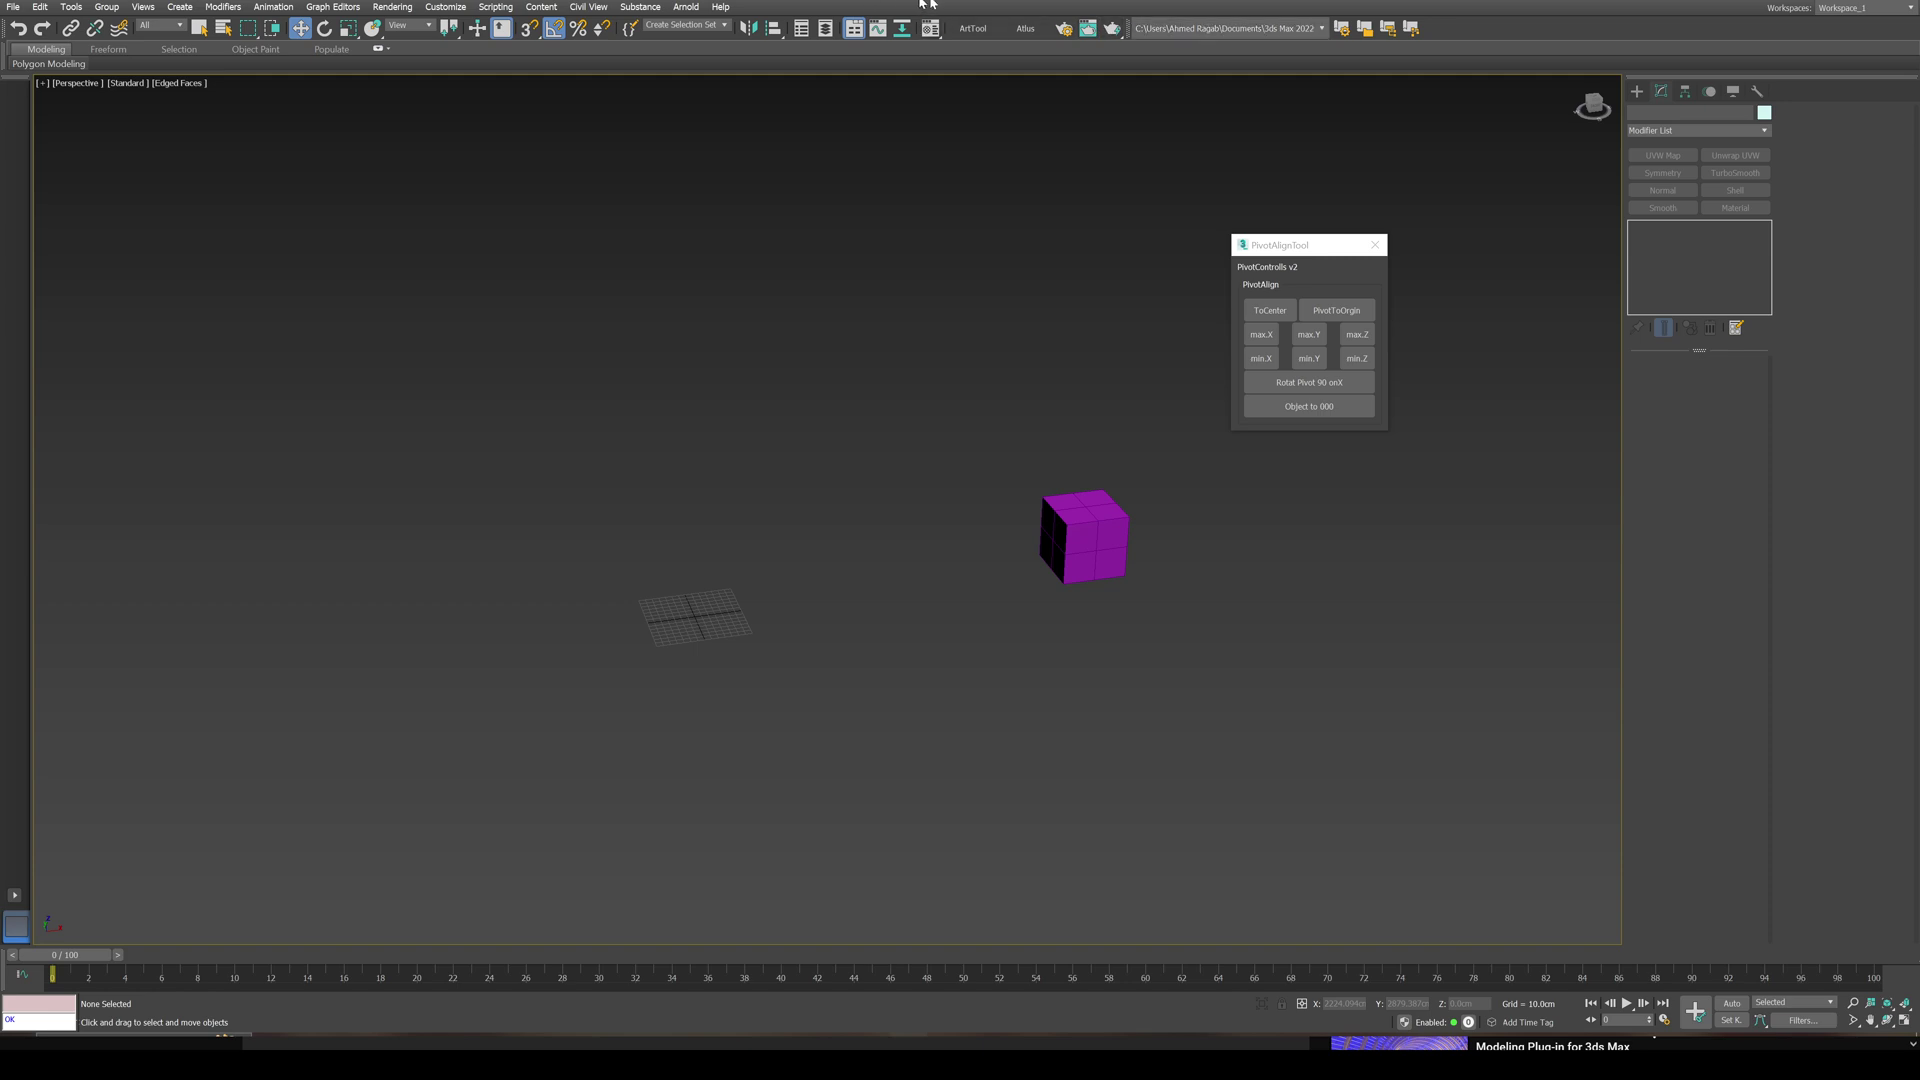
Step: Launch the AtlasTool script to view its window, and close it
{"action": "left_click", "coordinate": [1024, 28]}
{"action": "left_click", "coordinate": [970, 30]}
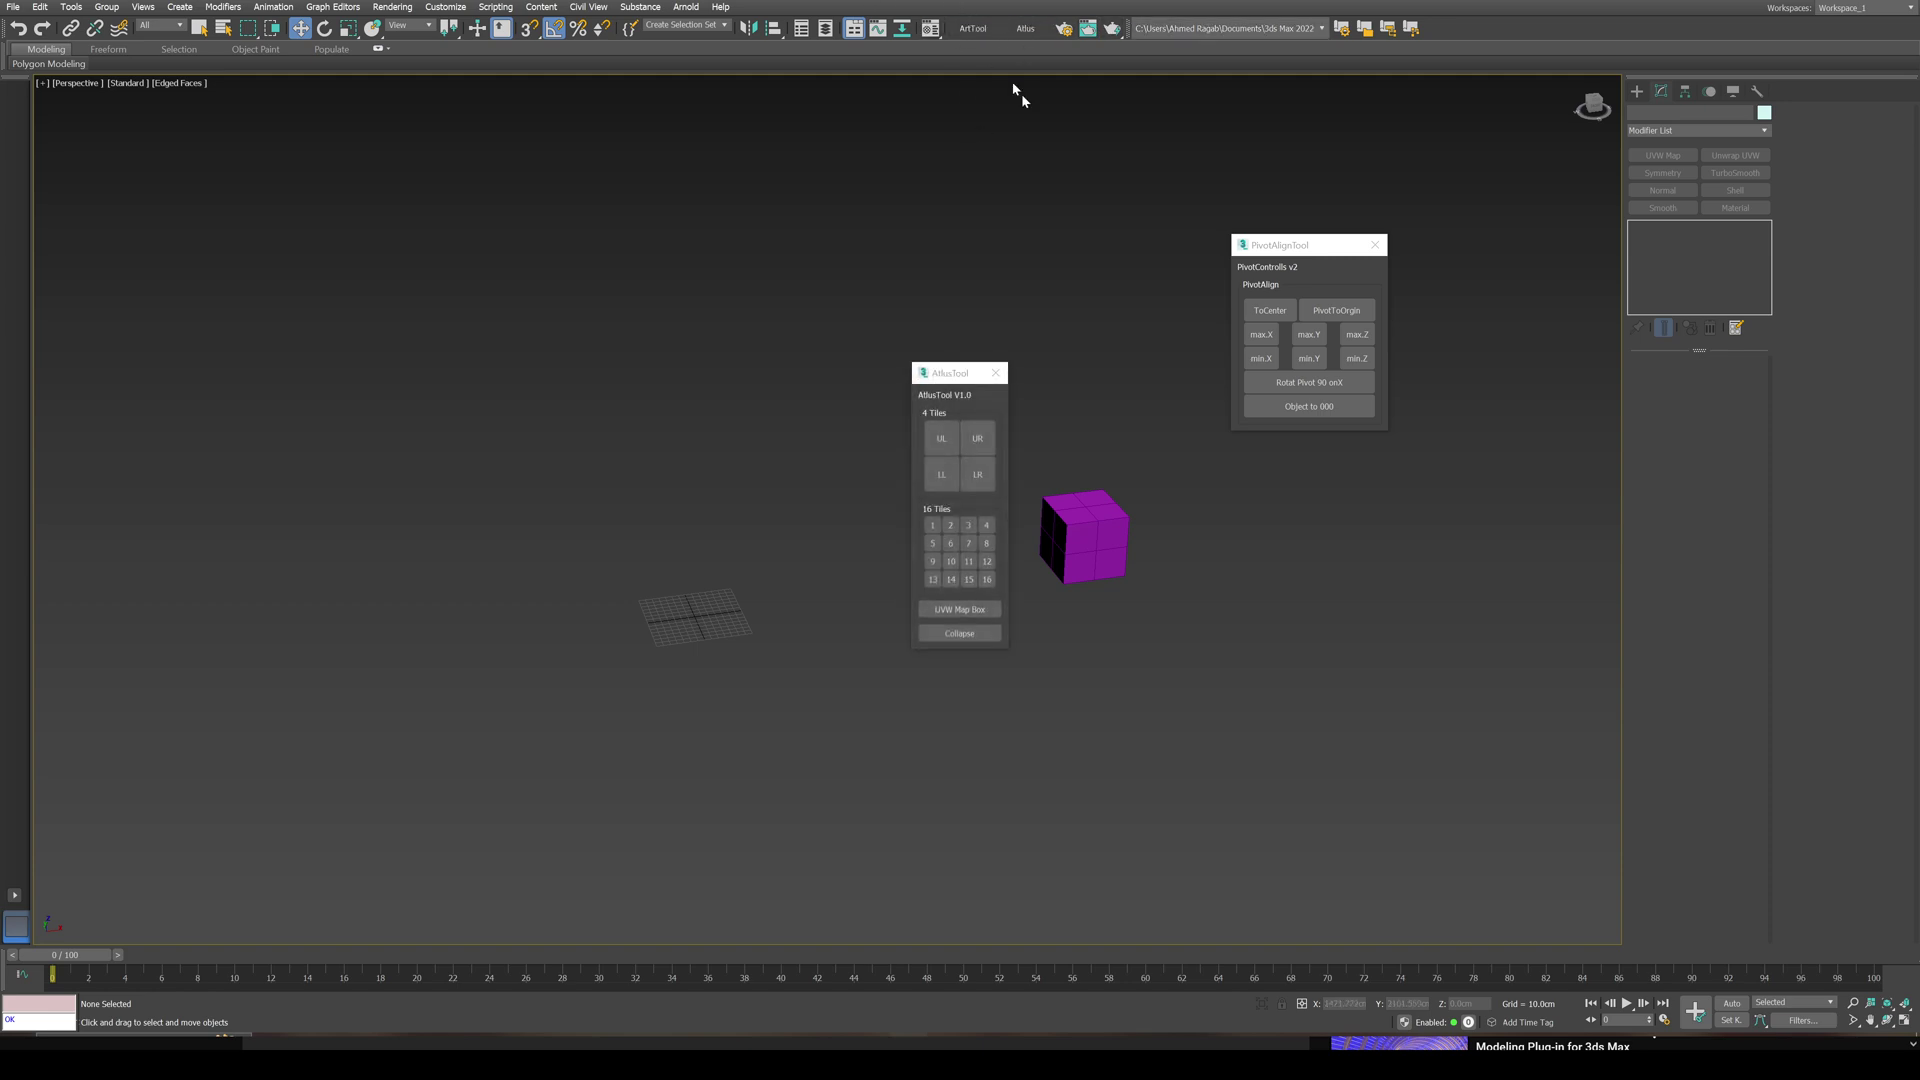
{"action": "left_click", "coordinate": [995, 373]}
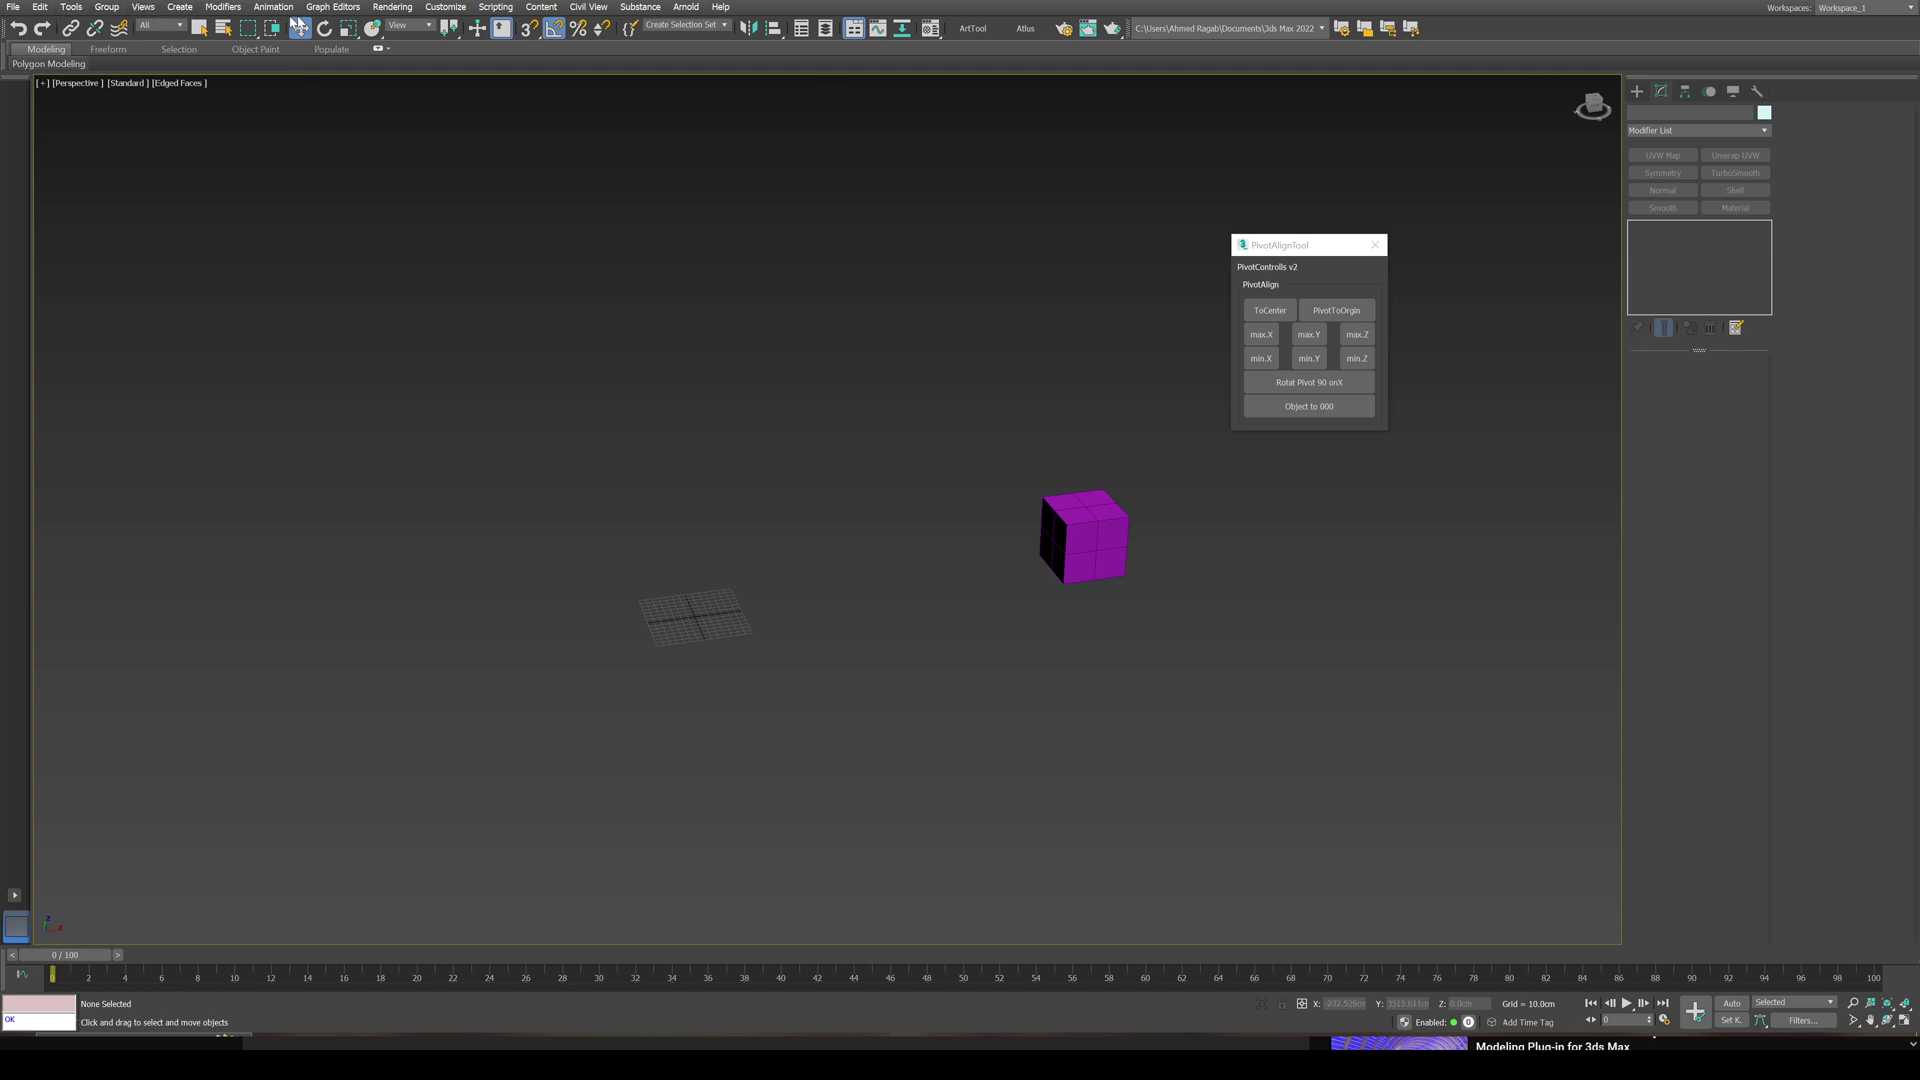
Step: Open the PivotAlignTool V2.0 script in the MAXScript editor and add its entire code to the main toolbar as a new button
{"action": "left_click", "coordinate": [496, 7]}
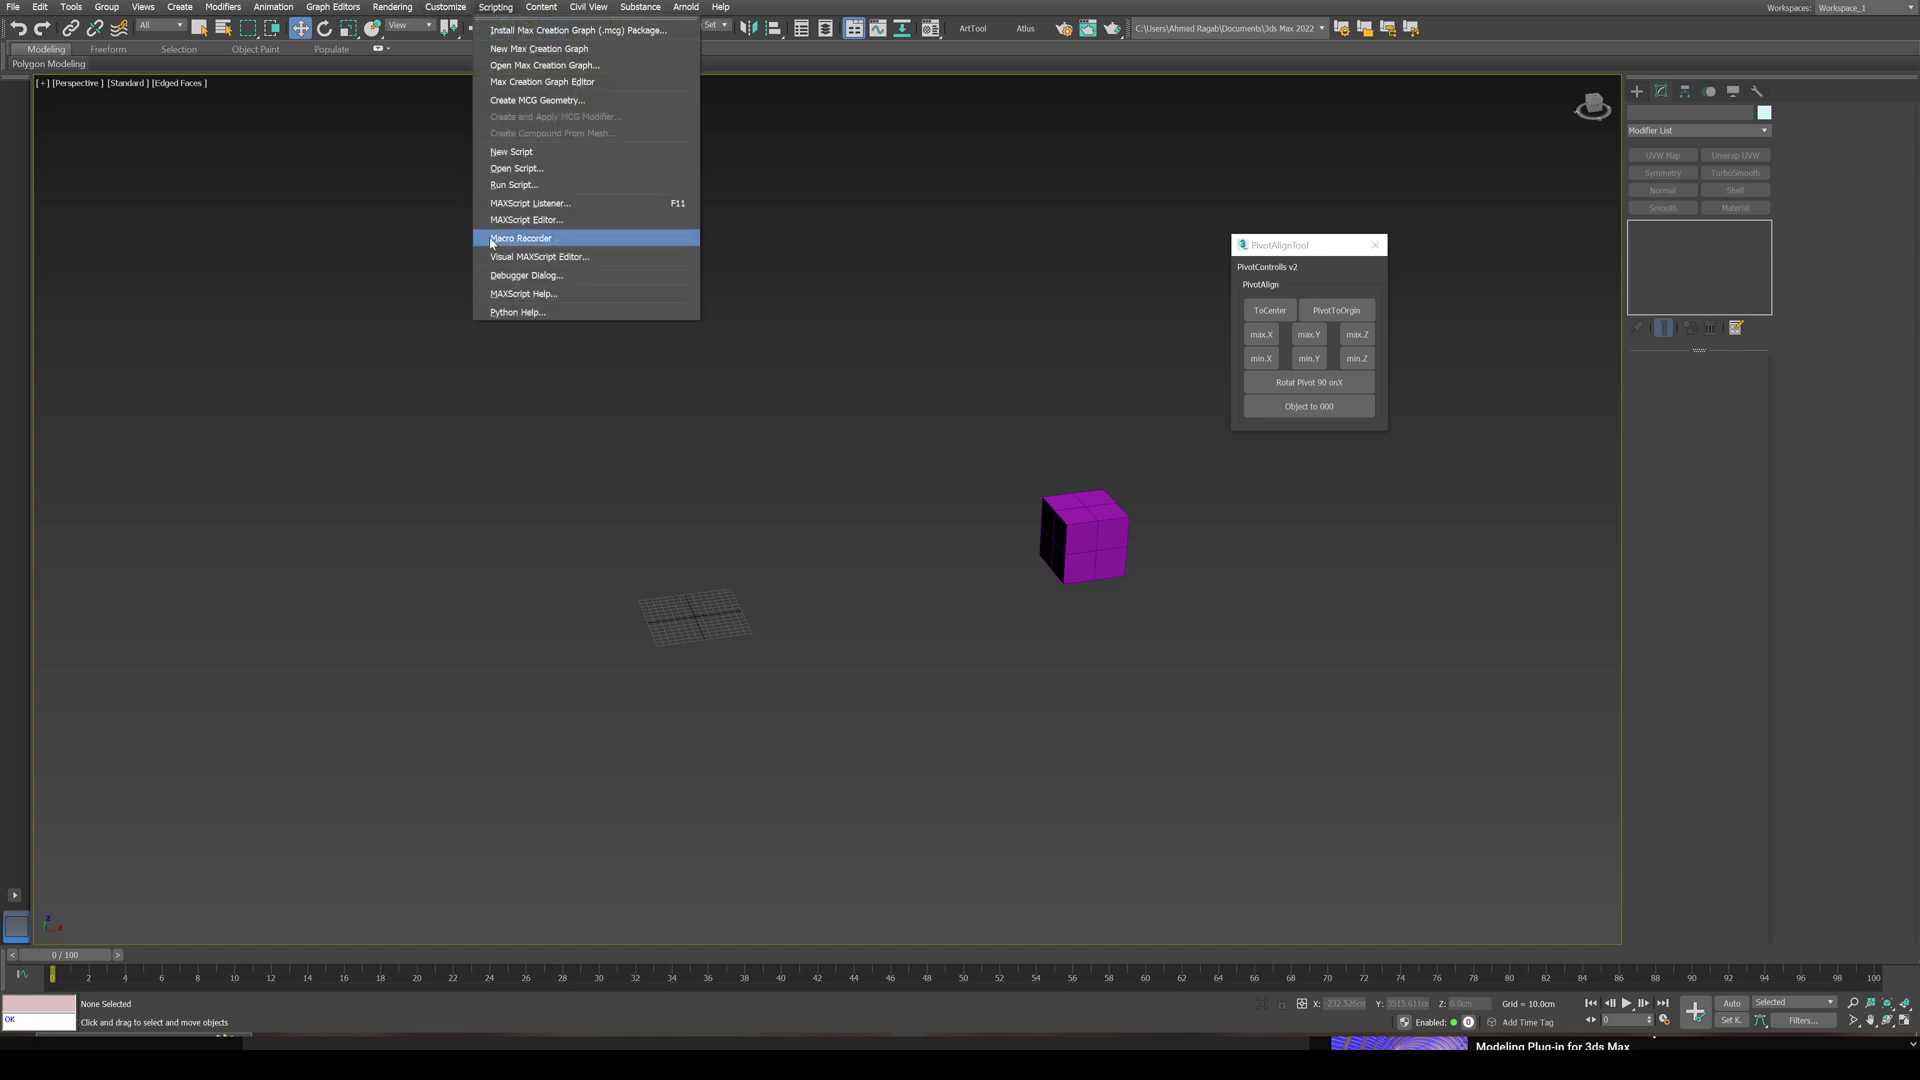
{"action": "left_click", "coordinate": [528, 165]}
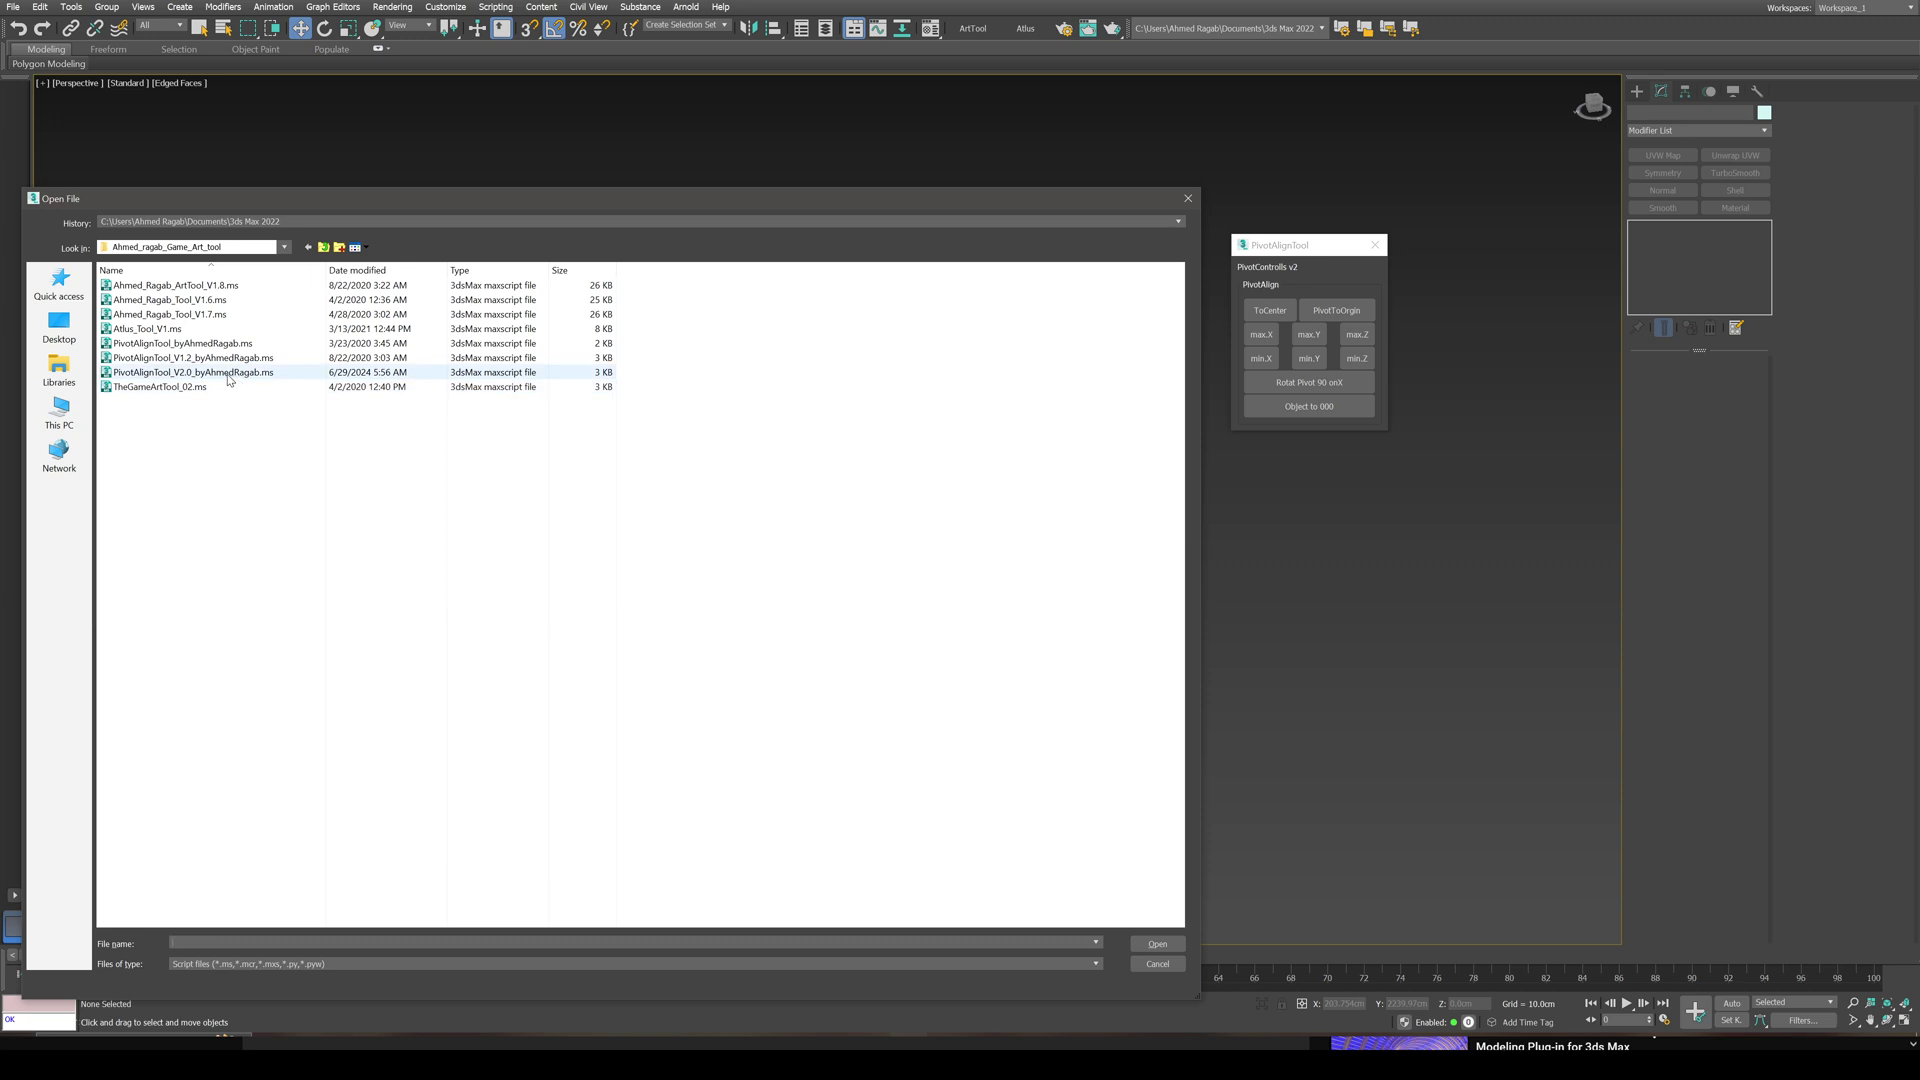
{"action": "left_click", "coordinate": [228, 375]}
{"action": "left_click", "coordinate": [1156, 943]}
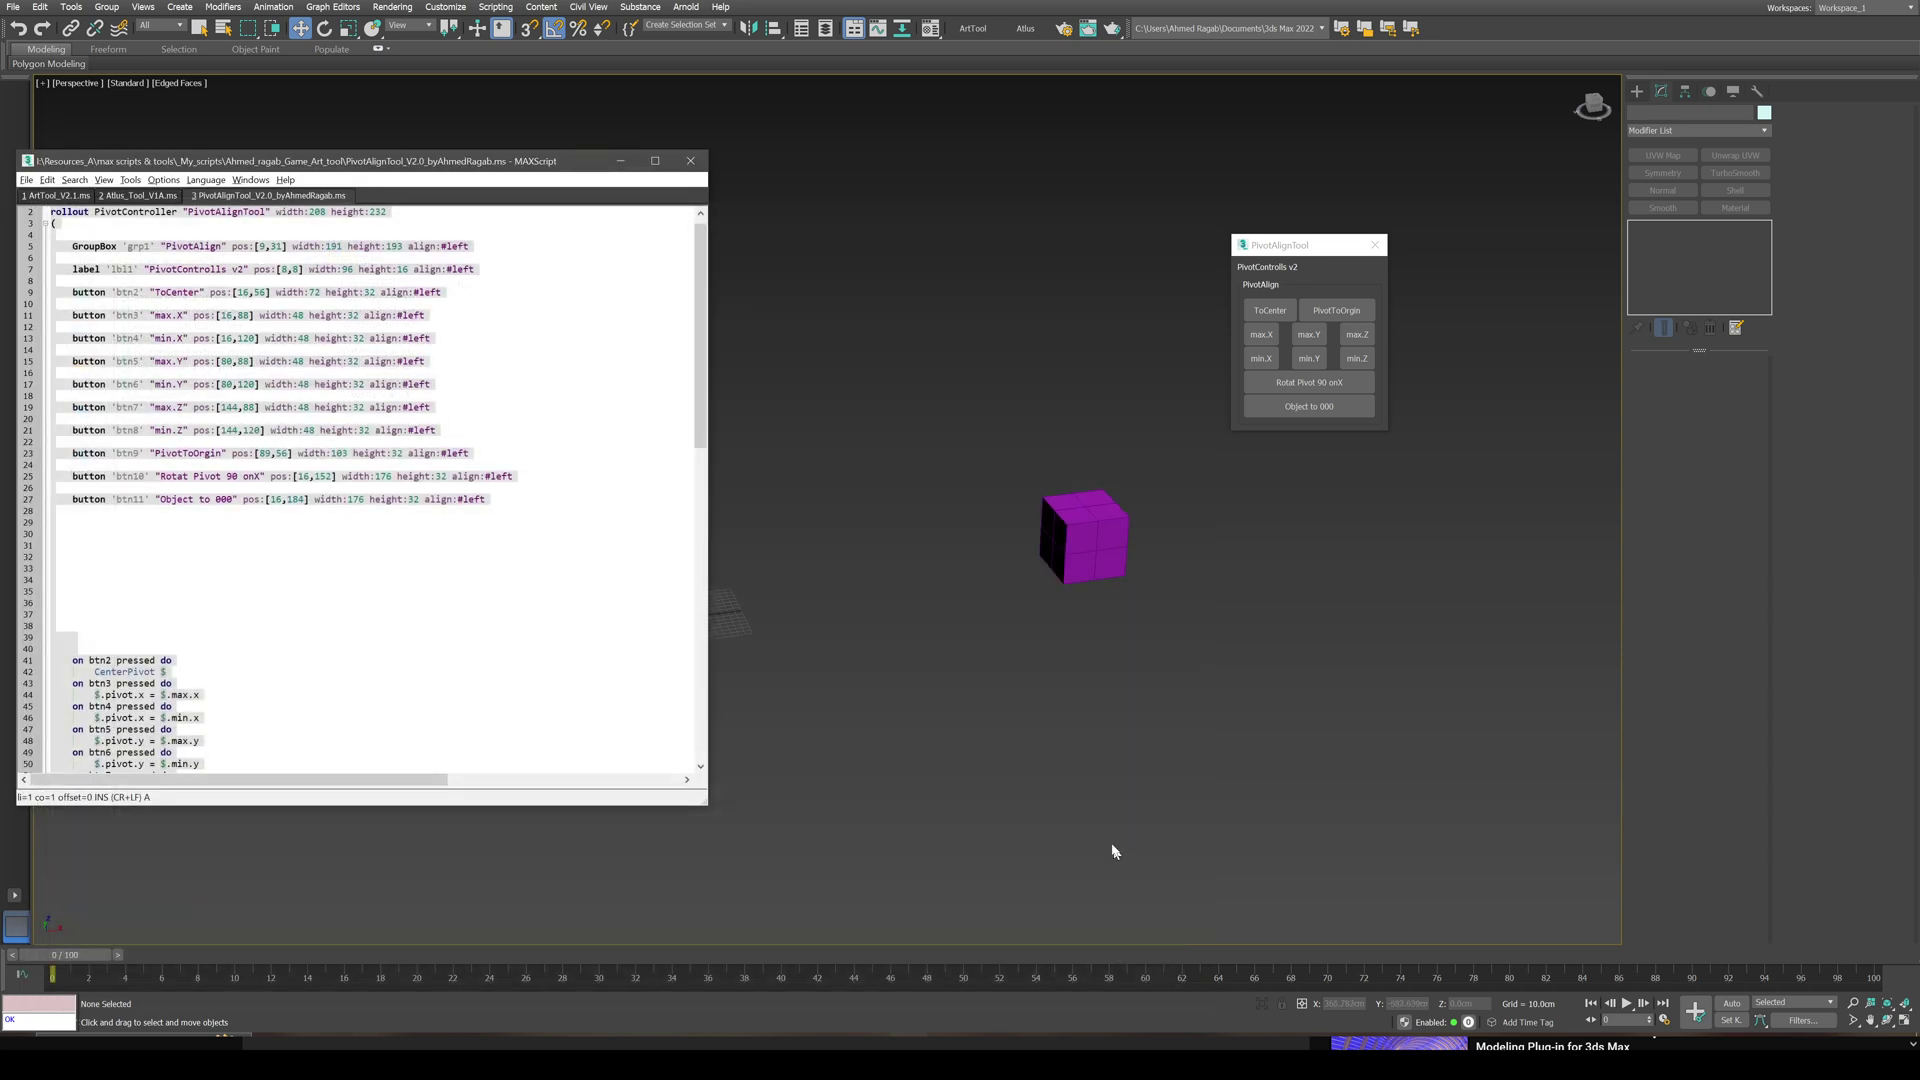
{"action": "left_click", "coordinate": [523, 511]}
{"action": "key", "text": "ctrl+a"}
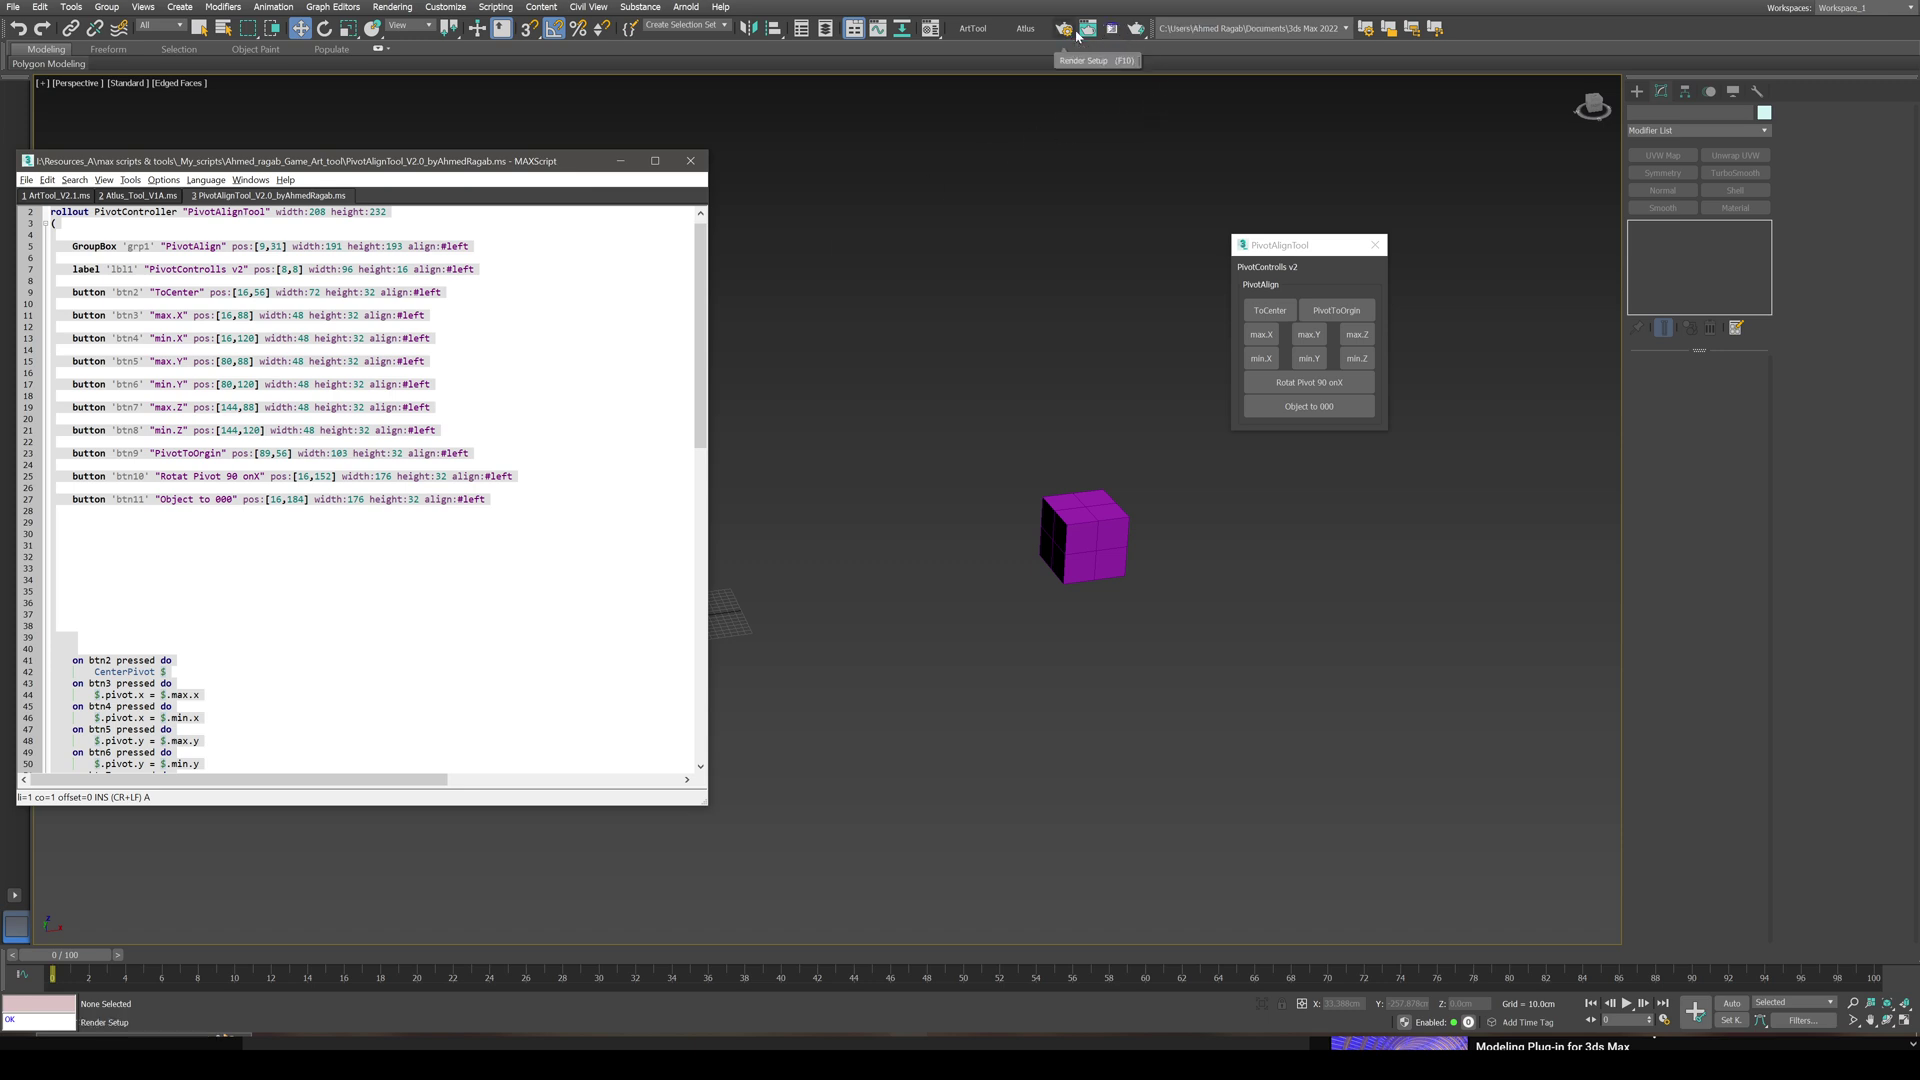
Step: Close the MAXScript editor and the open PivotAlignTool window, and relaunch the tool from its new toolbar button
{"action": "left_click", "coordinate": [690, 160]}
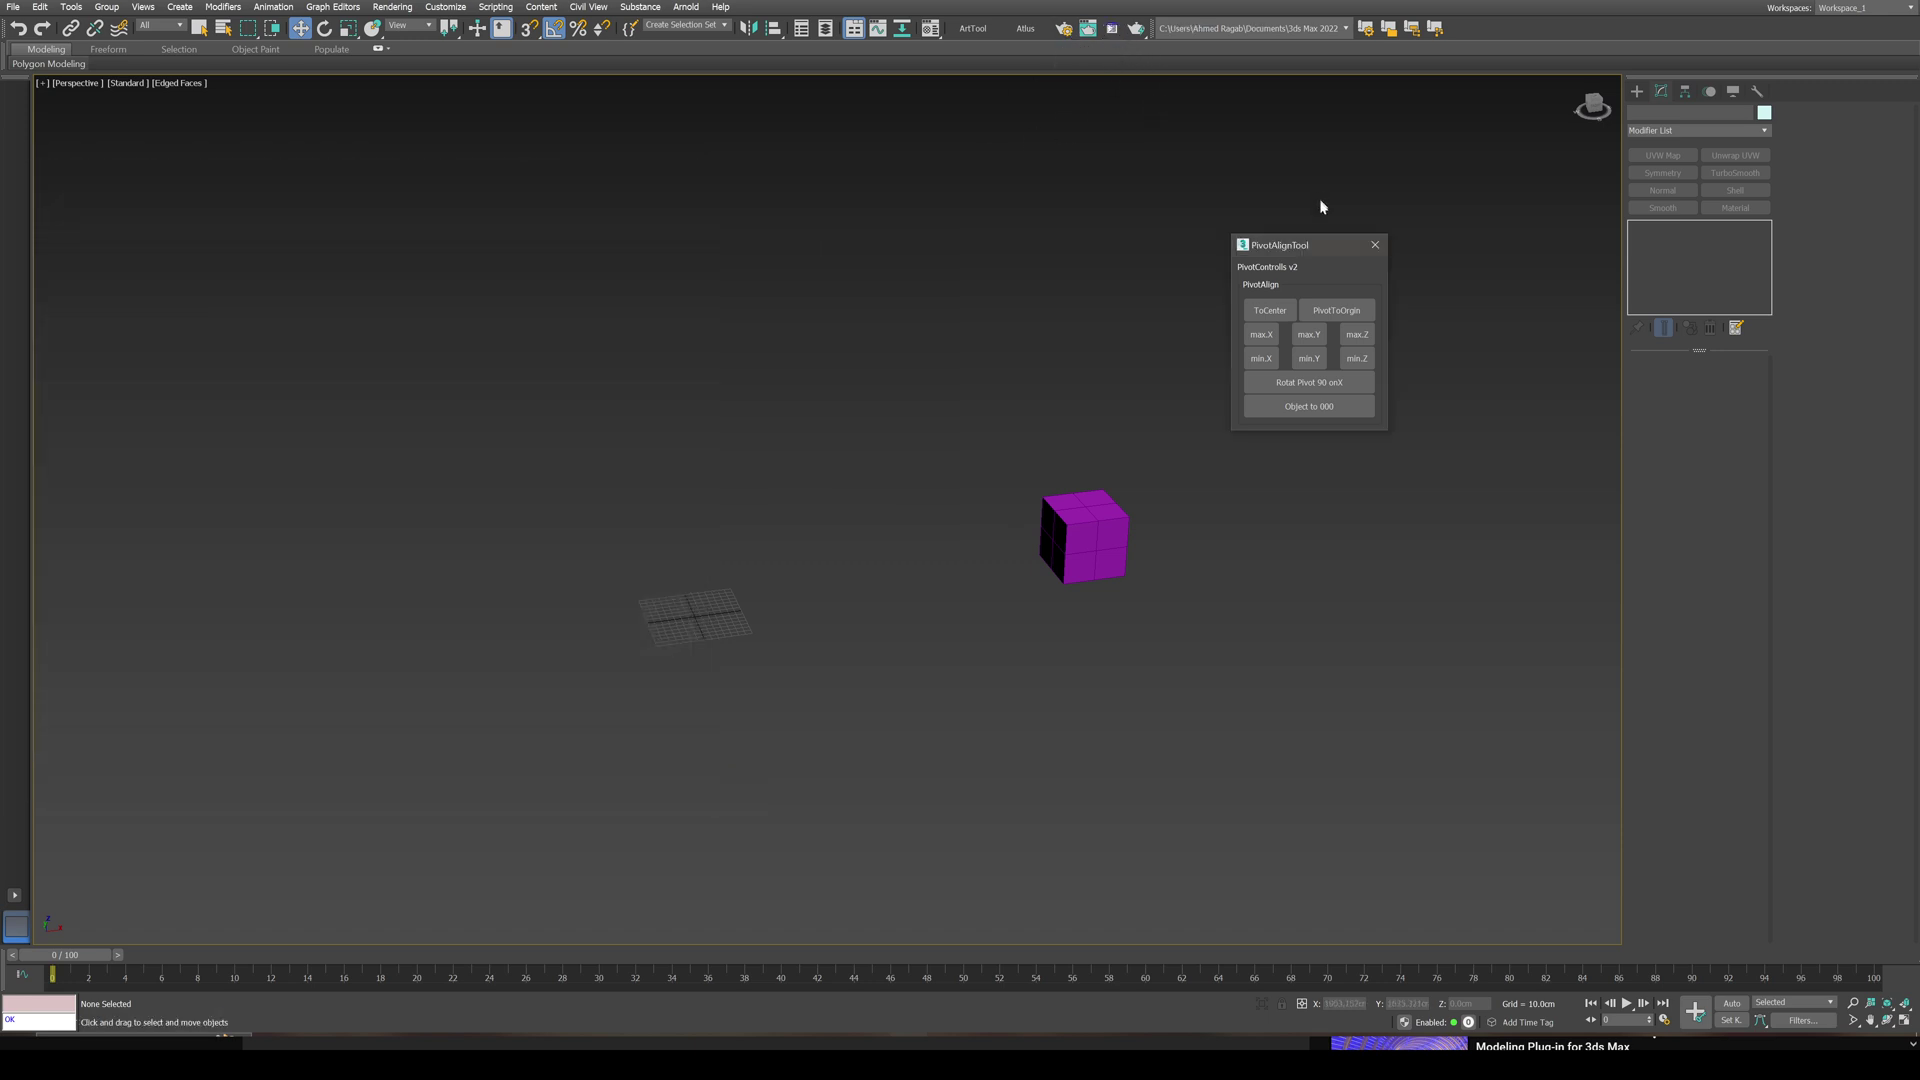
{"action": "left_click", "coordinate": [1374, 245]}
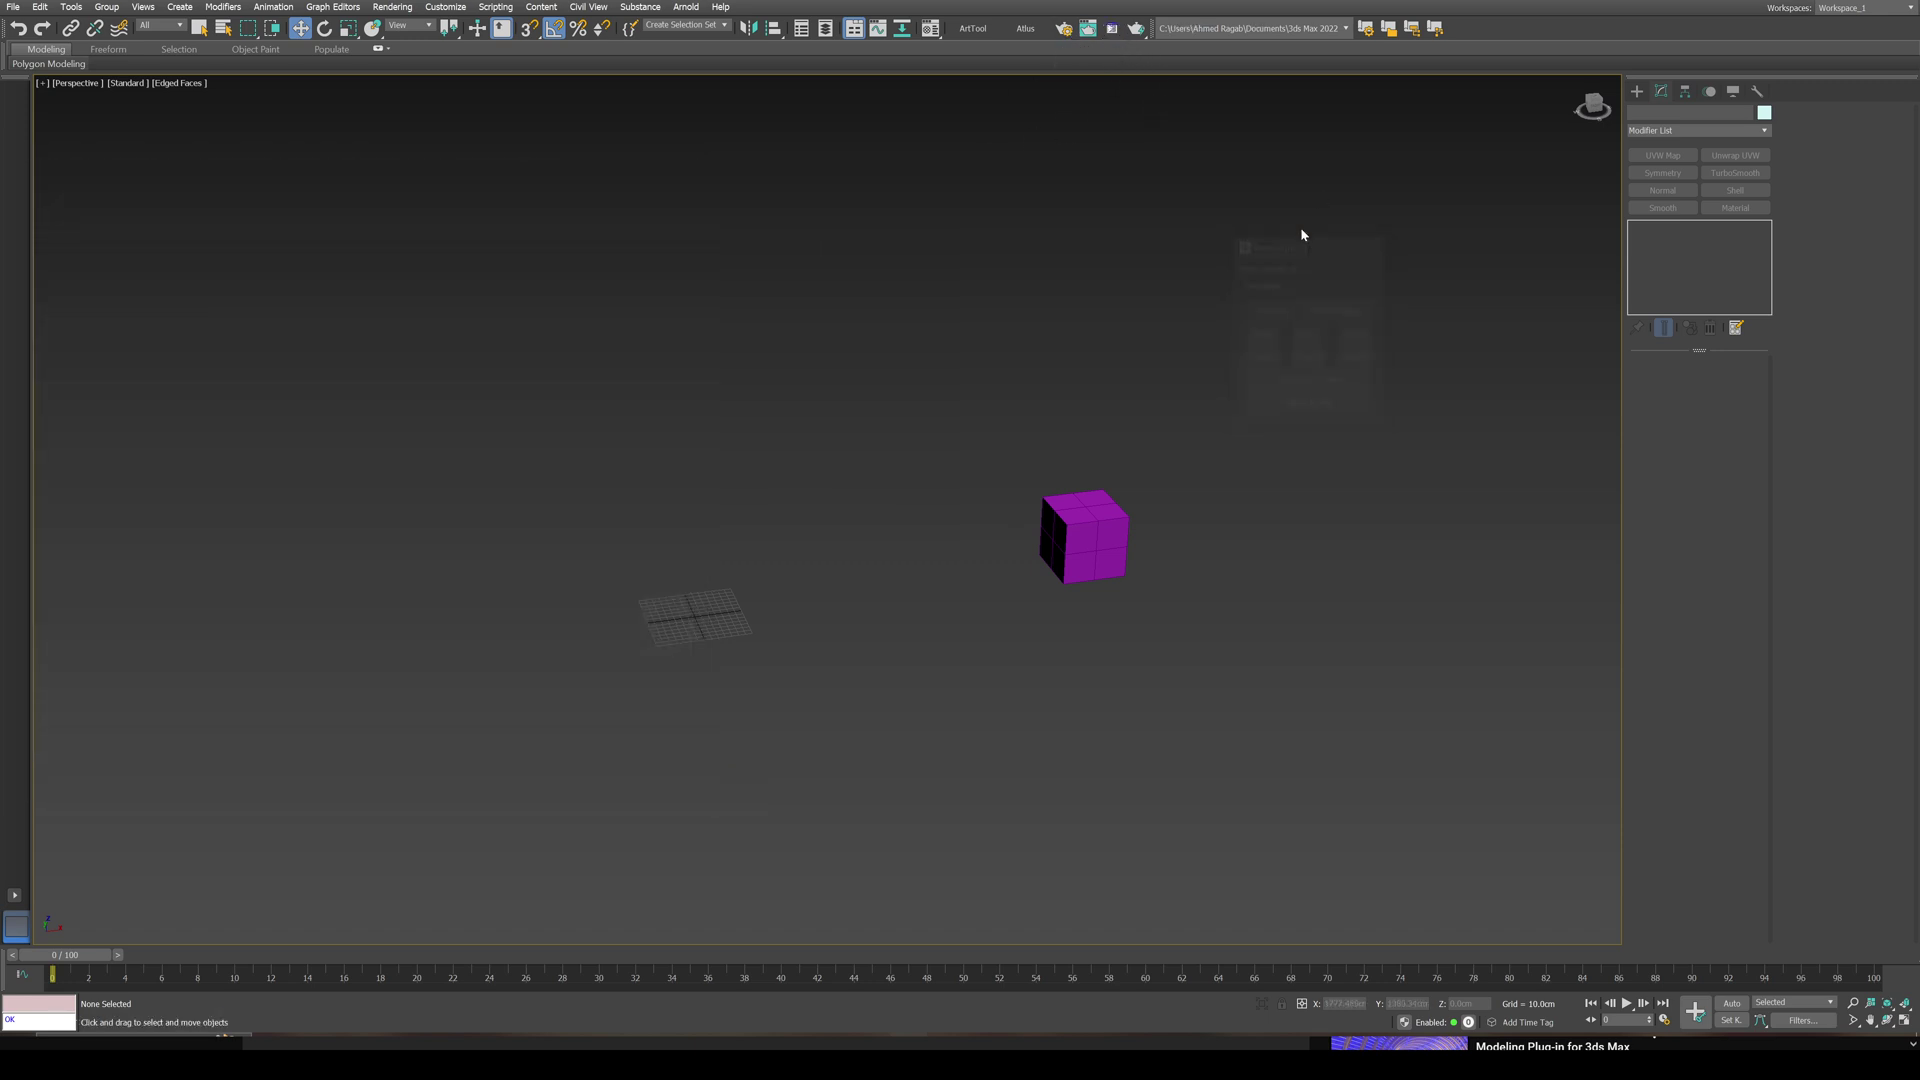
{"action": "left_click", "coordinate": [1111, 32]}
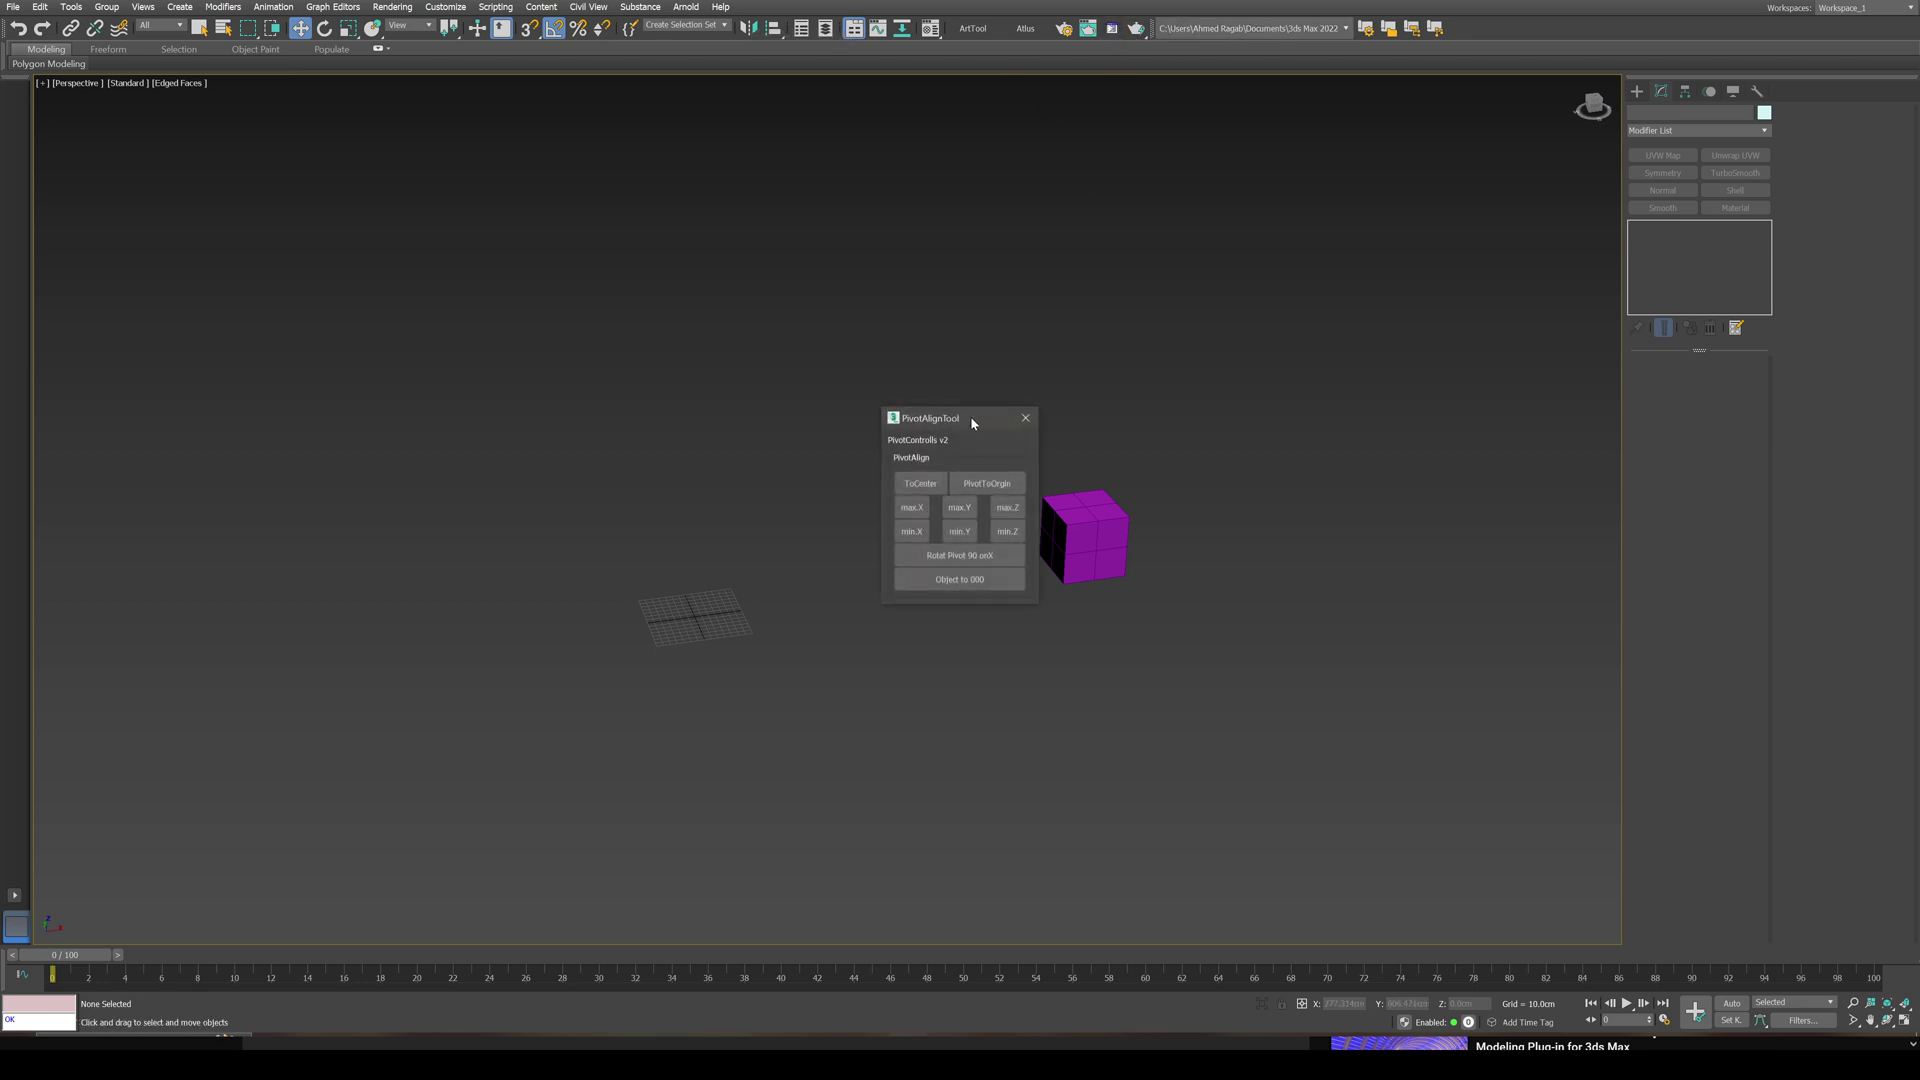
{"action": "left_click_drag", "start_coordinate": [970, 416], "coordinate": [976, 254]}
Step: Center the purple box's pivot with PivotAlignTool, and align it to the box's min Z
{"action": "left_click", "coordinate": [1099, 540]}
{"action": "scroll", "coordinate": [1110, 550], "scroll_direction": "up", "scroll_amount": 3}
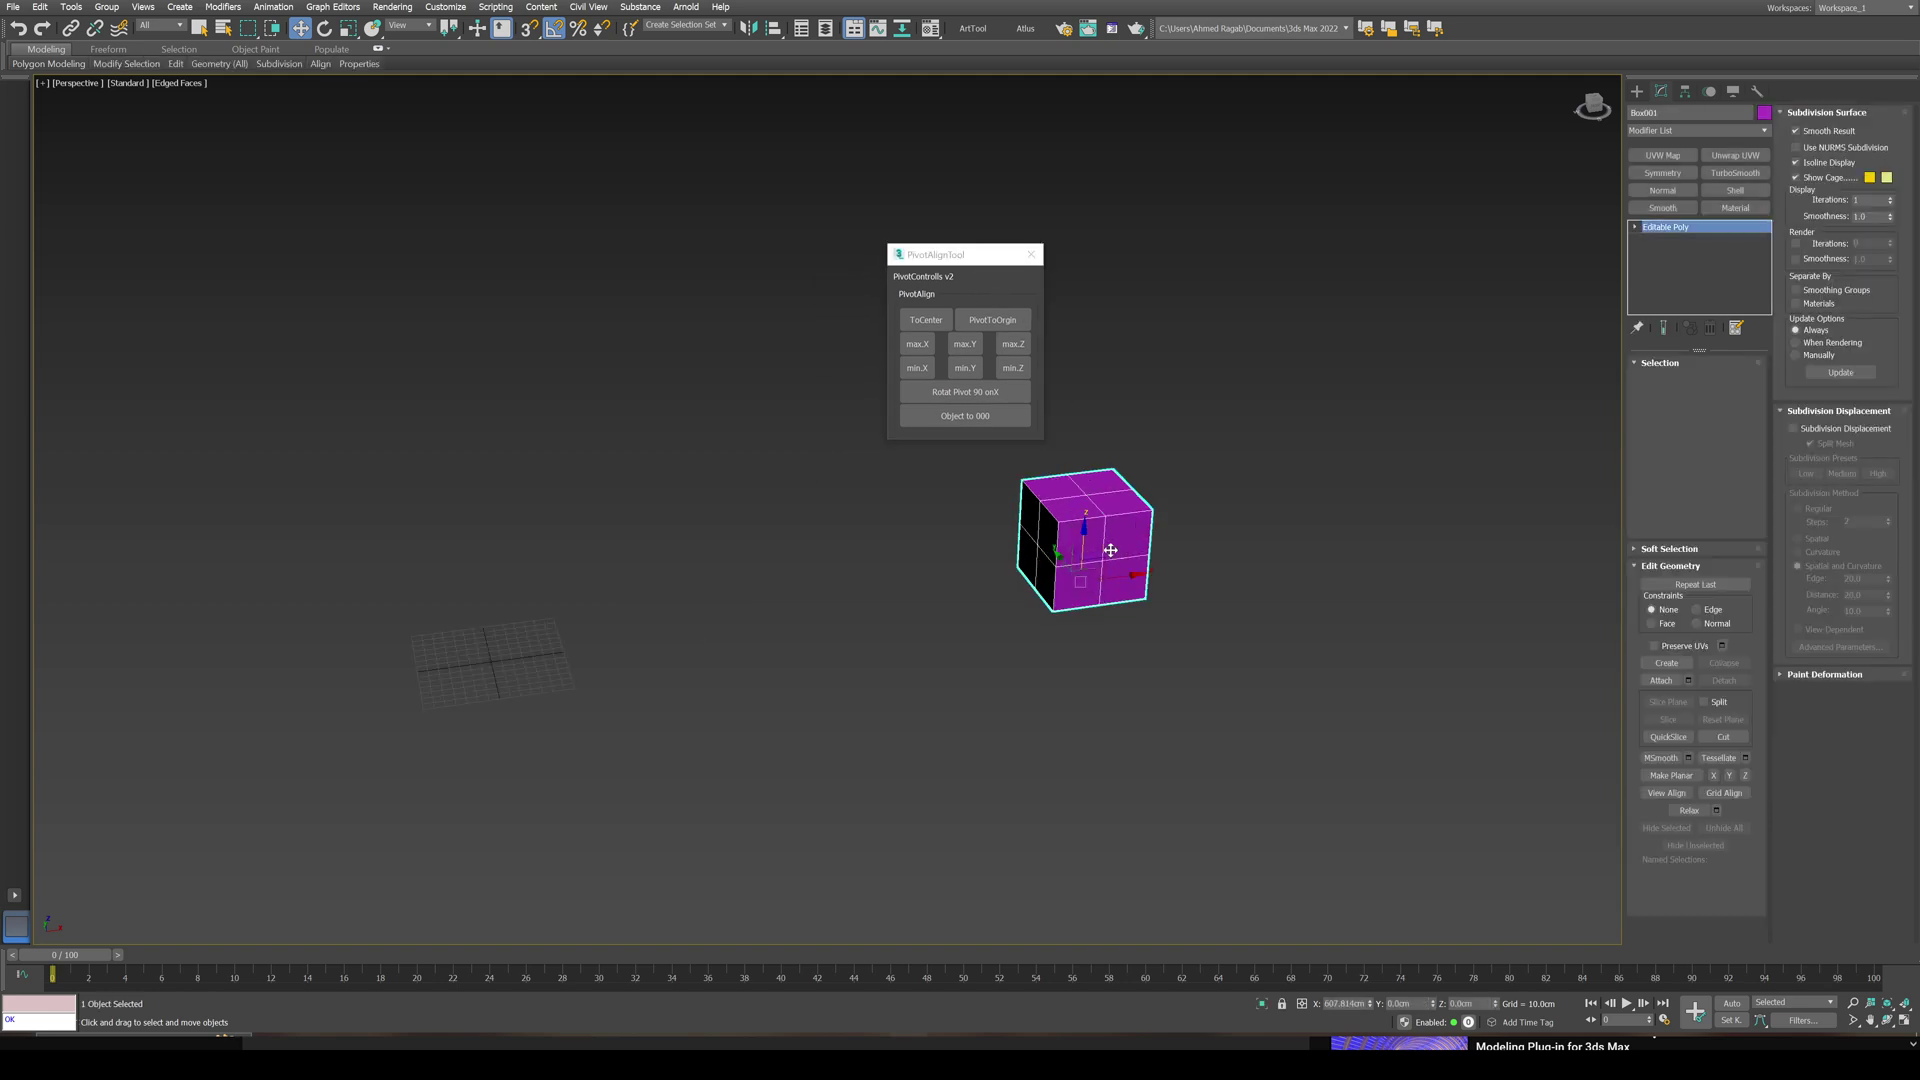
{"action": "left_click", "coordinate": [924, 319]}
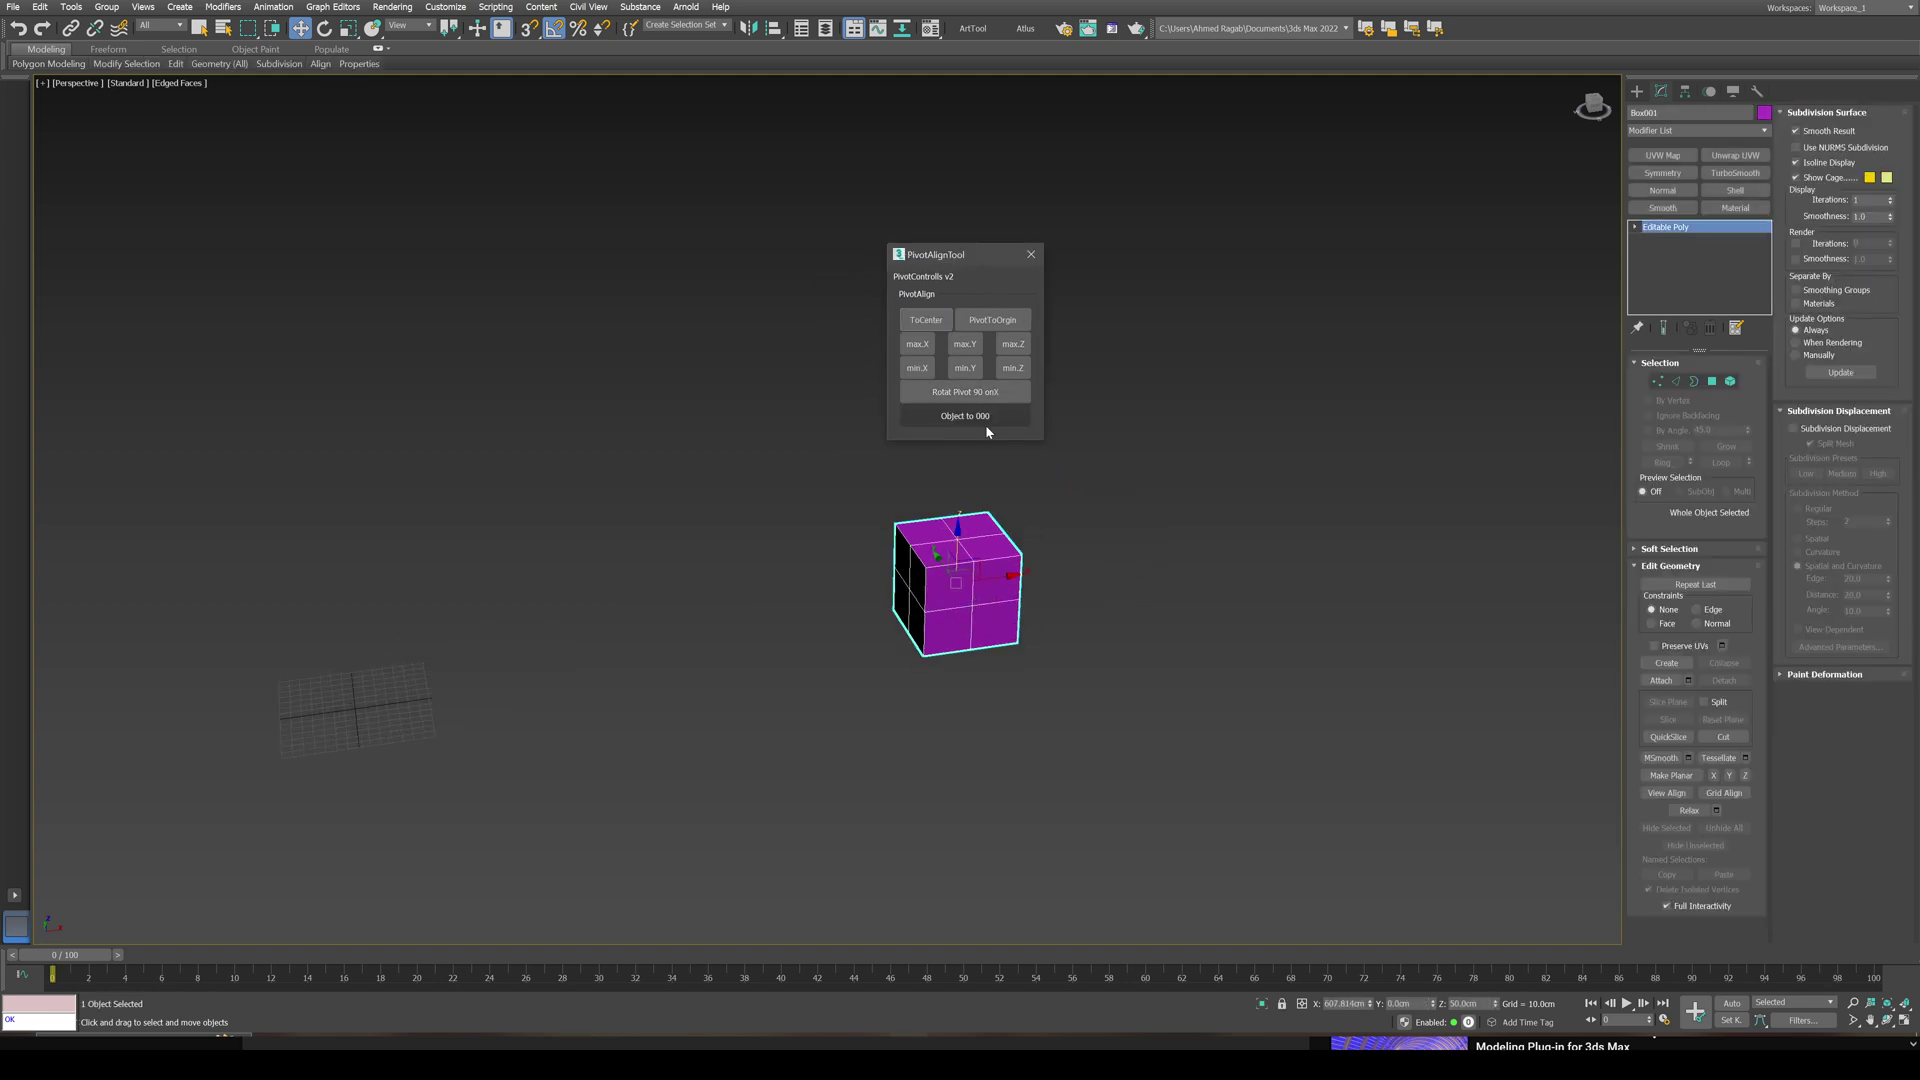
{"action": "left_click", "coordinate": [1020, 372]}
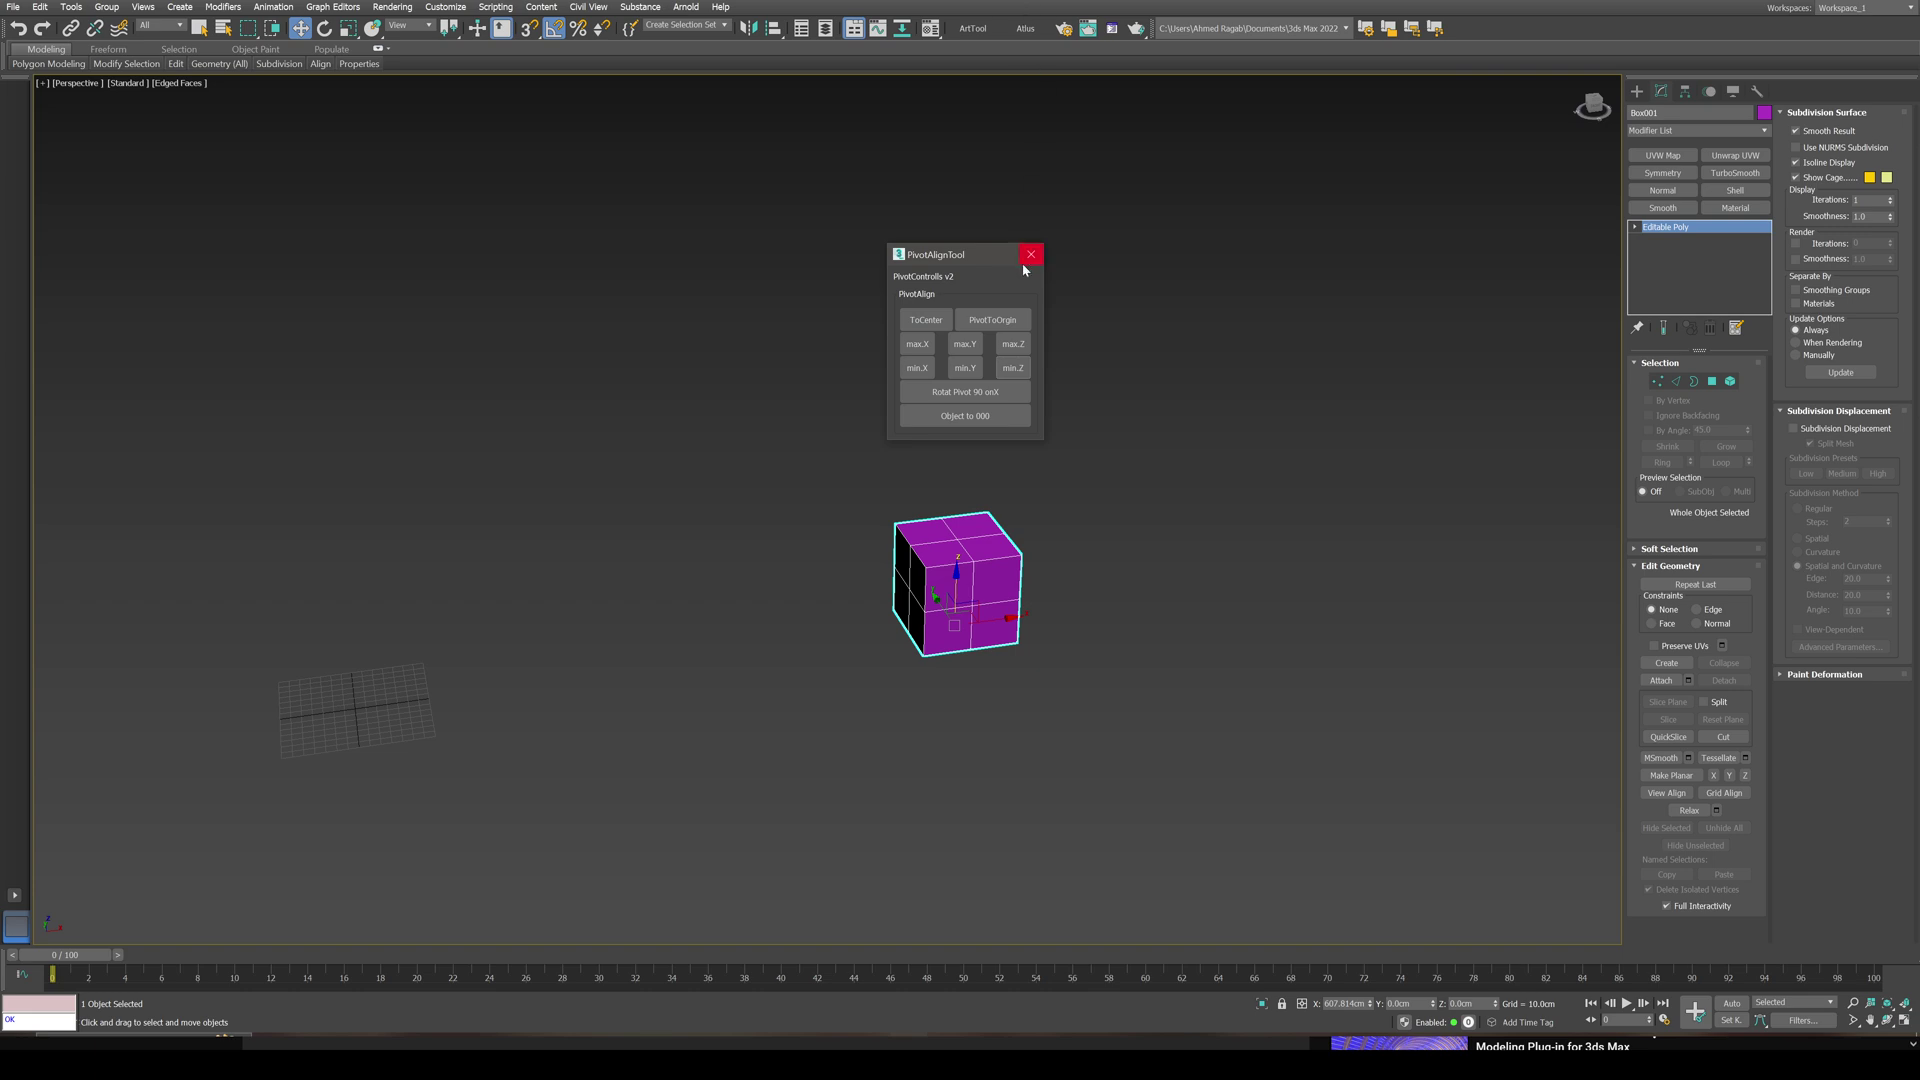
Step: Change the appearance of the new PivotAlignTool toolbar button to a text button labelled "pivot"
{"action": "right_click", "coordinate": [1117, 35]}
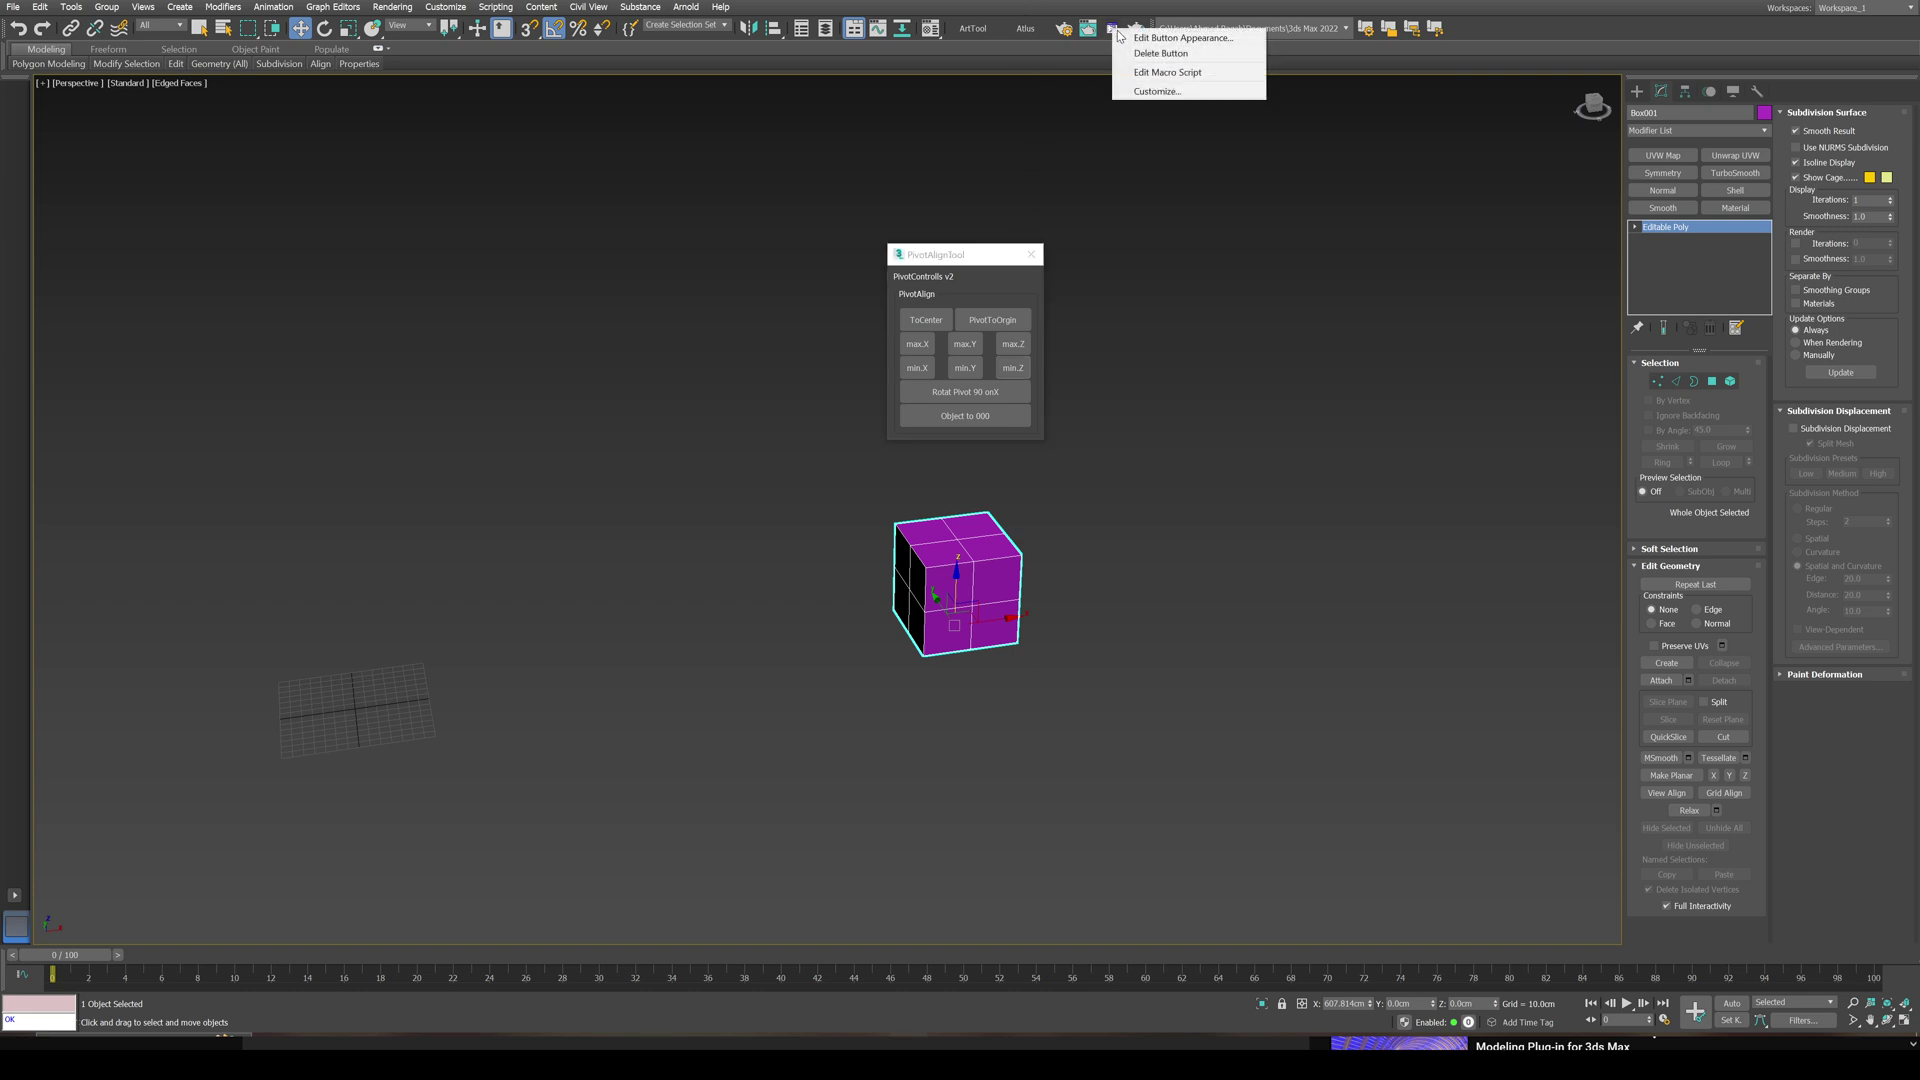
{"action": "left_click", "coordinate": [1201, 39]}
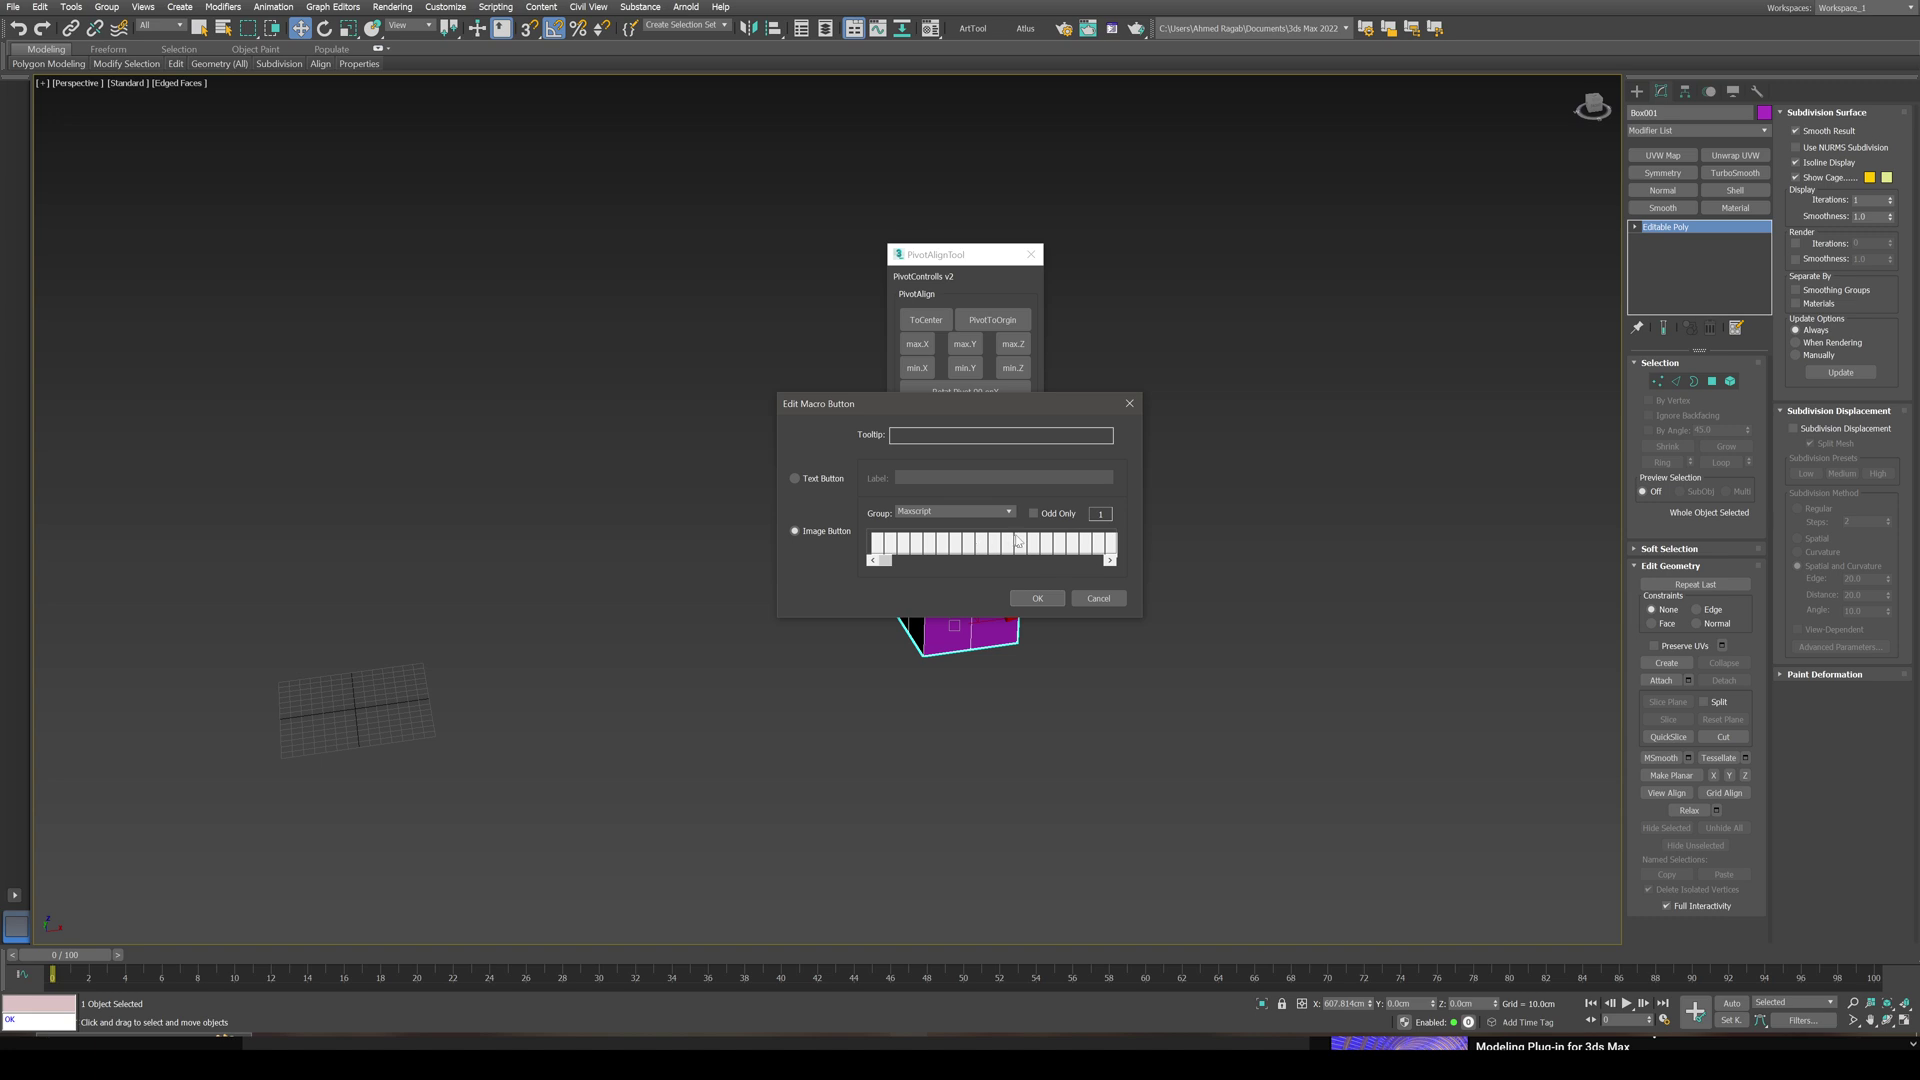
{"action": "left_click", "coordinate": [817, 480]}
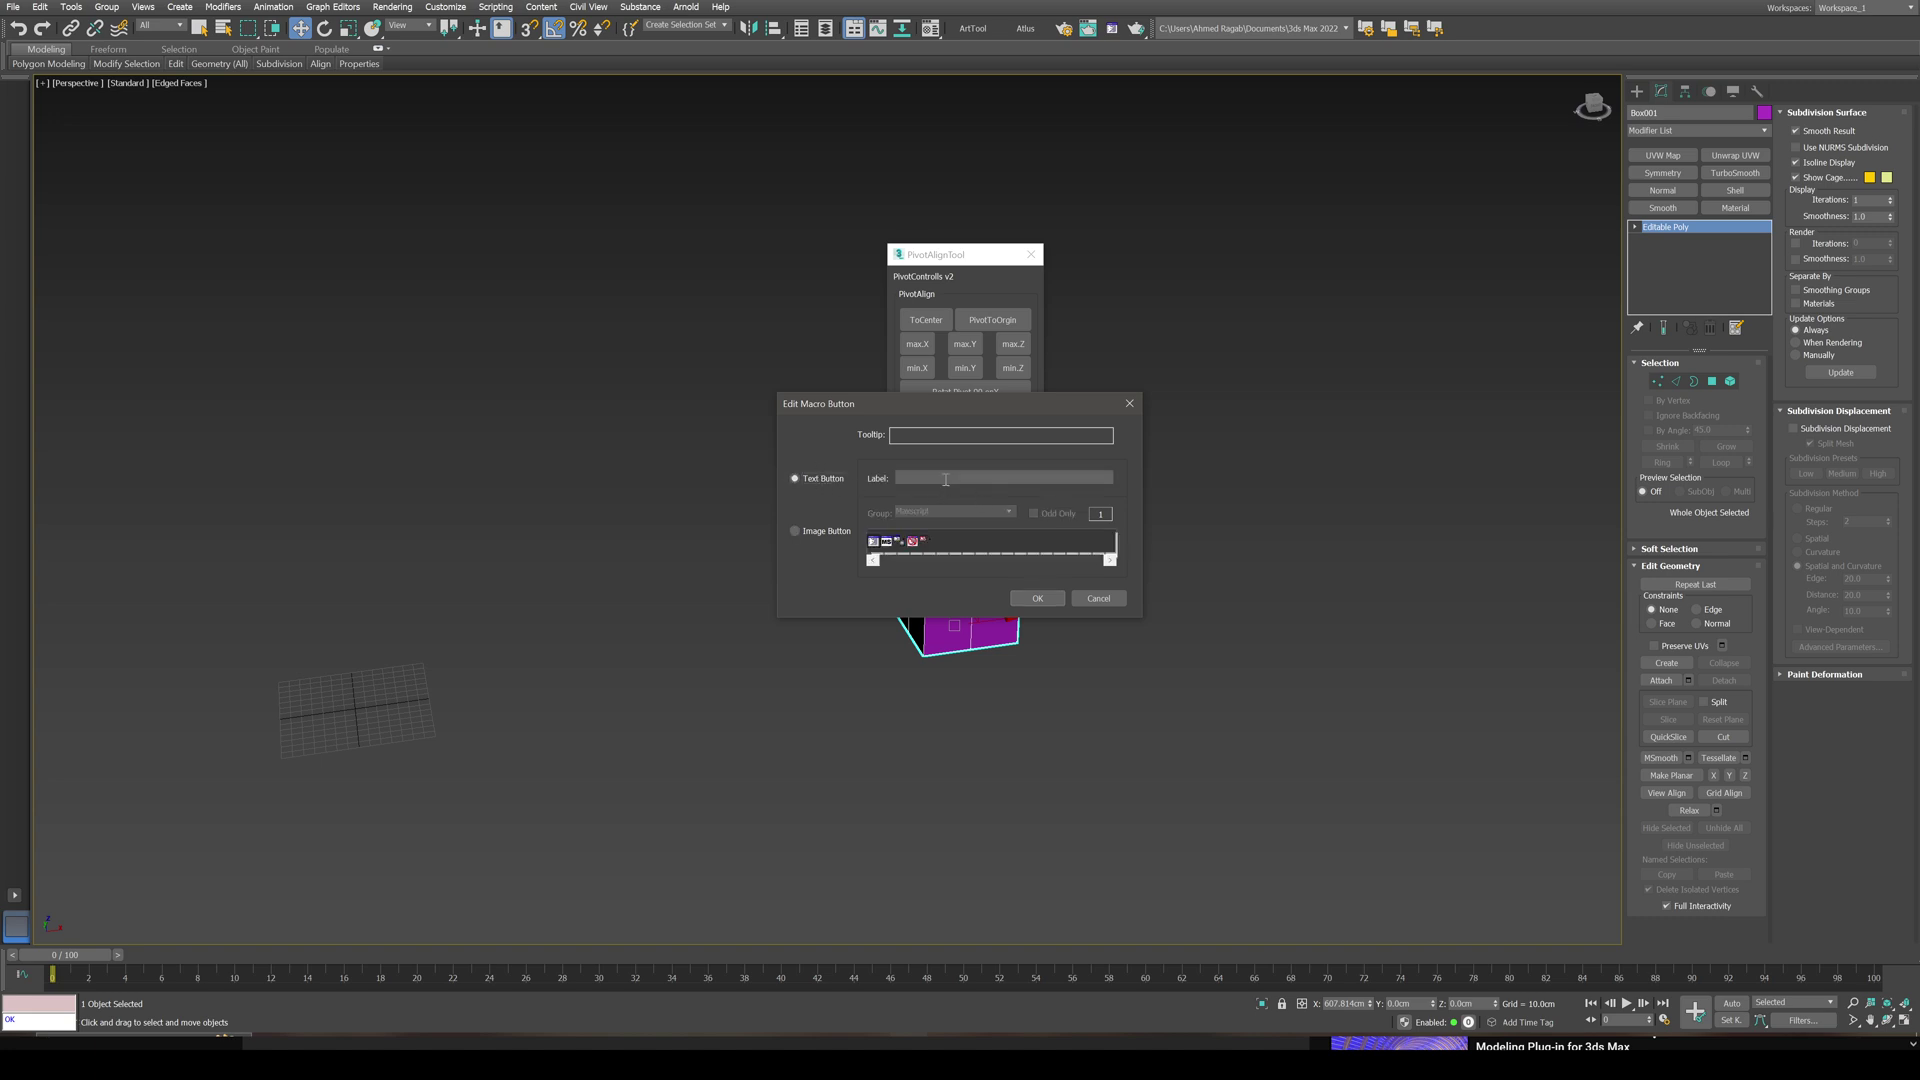
{"action": "left_click", "coordinate": [945, 478]}
{"action": "left_click", "coordinate": [1037, 598]}
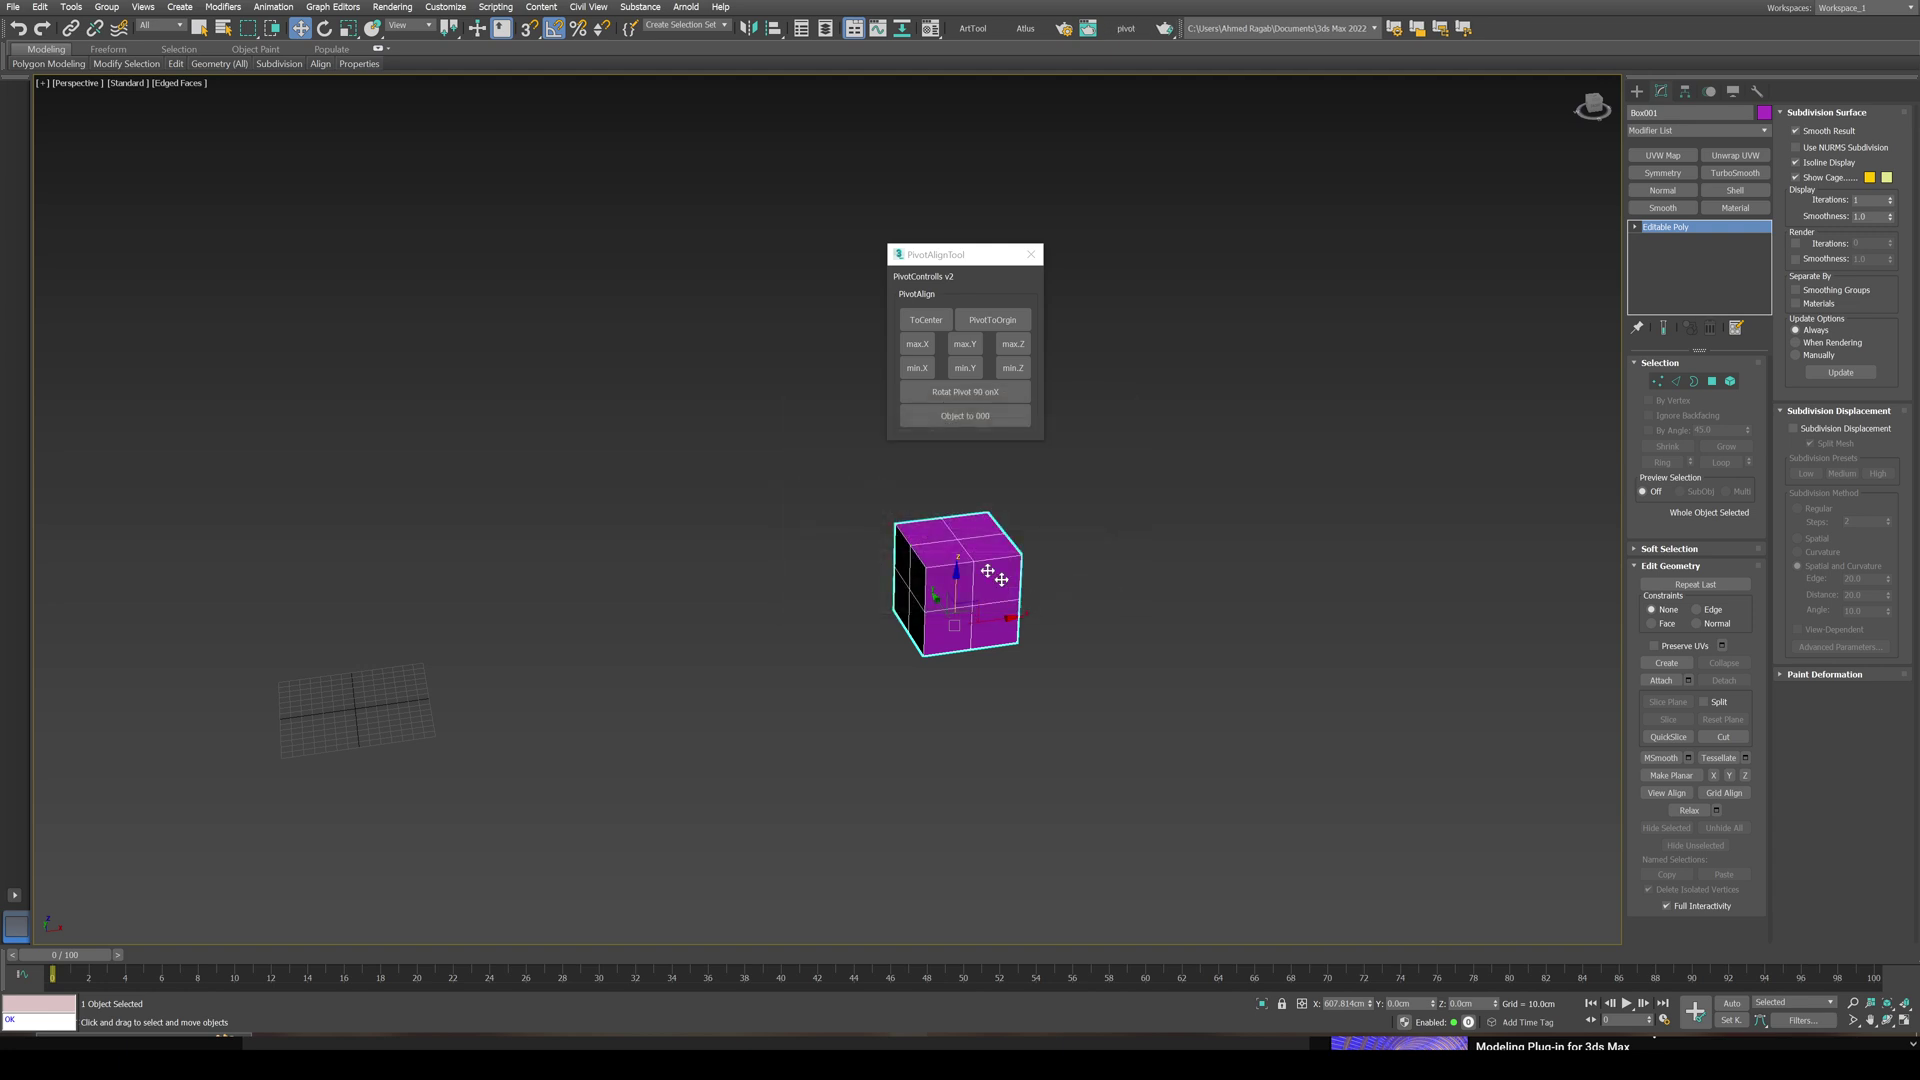
Step: Close PivotAlignTool, test launching it from the "pivot" toolbar button, and close it again with the box deselected
{"action": "left_click", "coordinate": [1031, 257]}
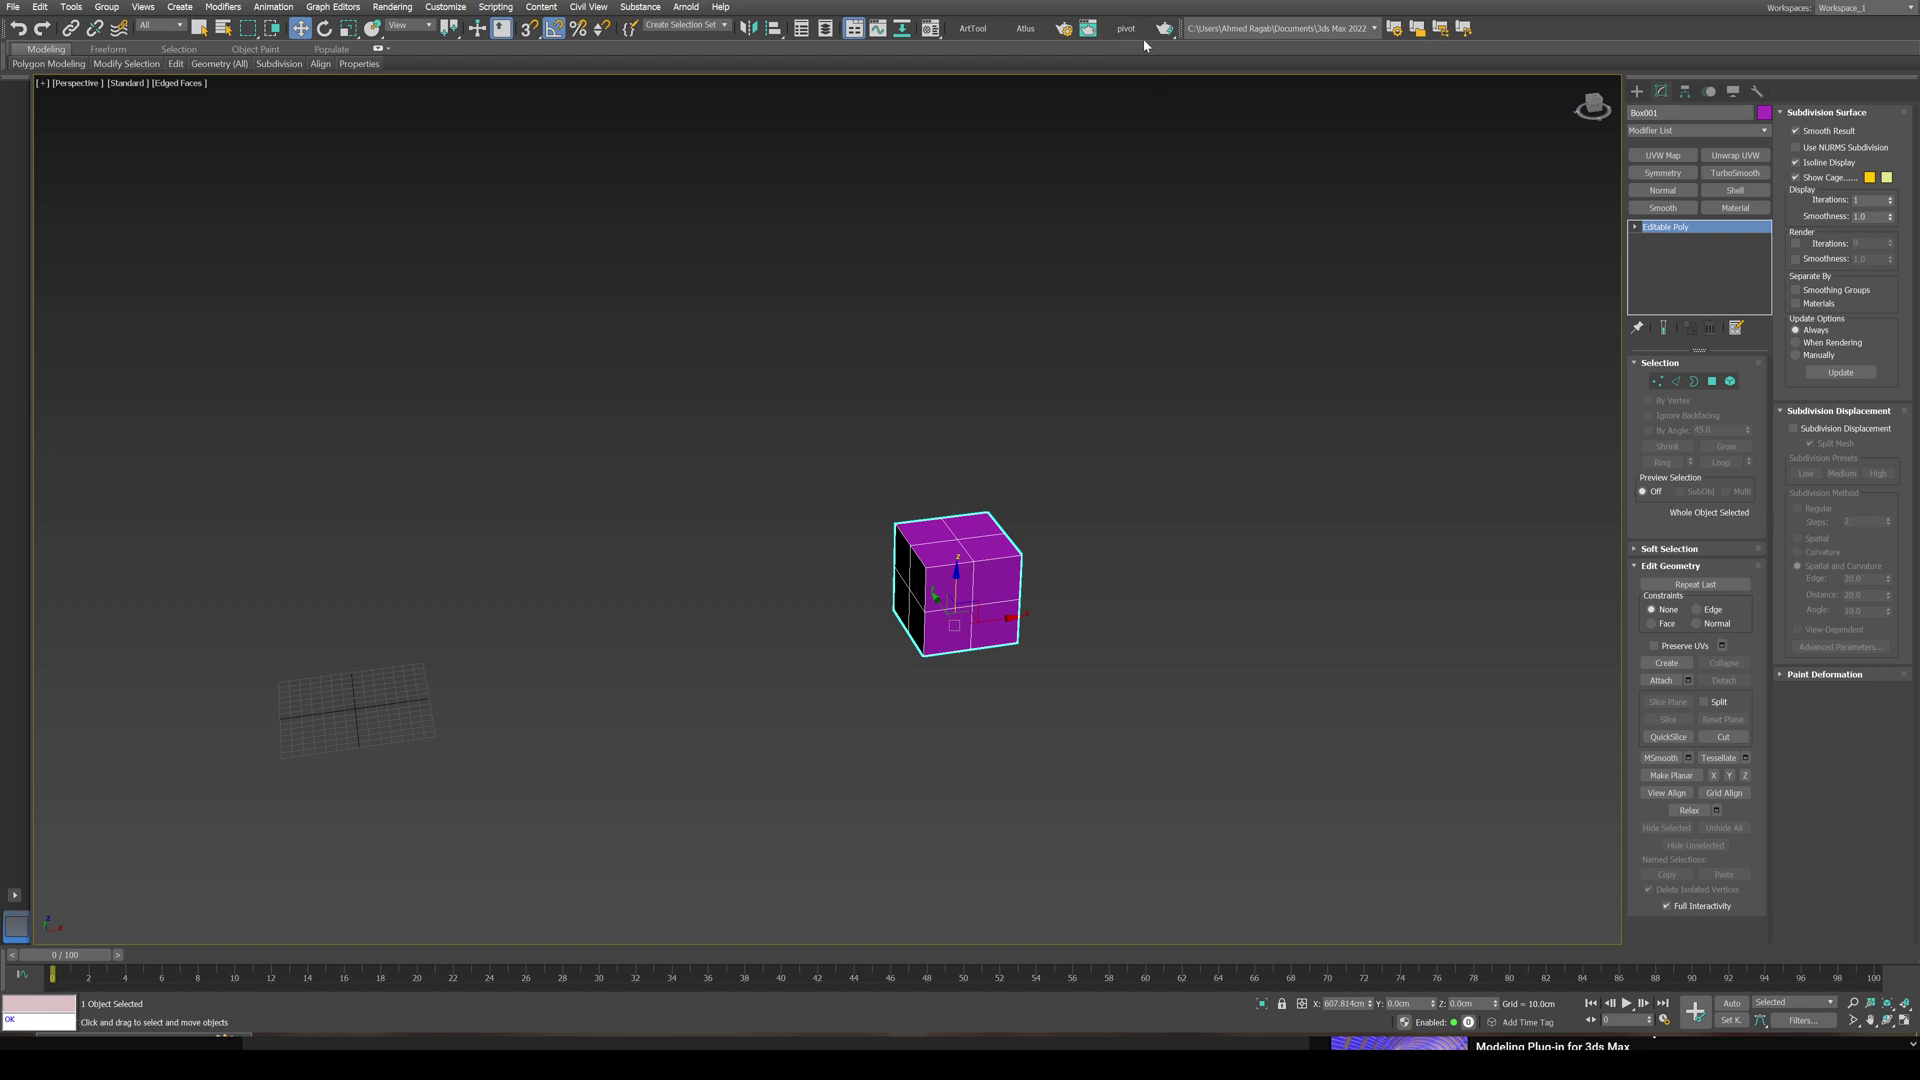
{"action": "left_click", "coordinate": [1127, 29]}
{"action": "left_click_drag", "start_coordinate": [999, 412], "coordinate": [994, 265]}
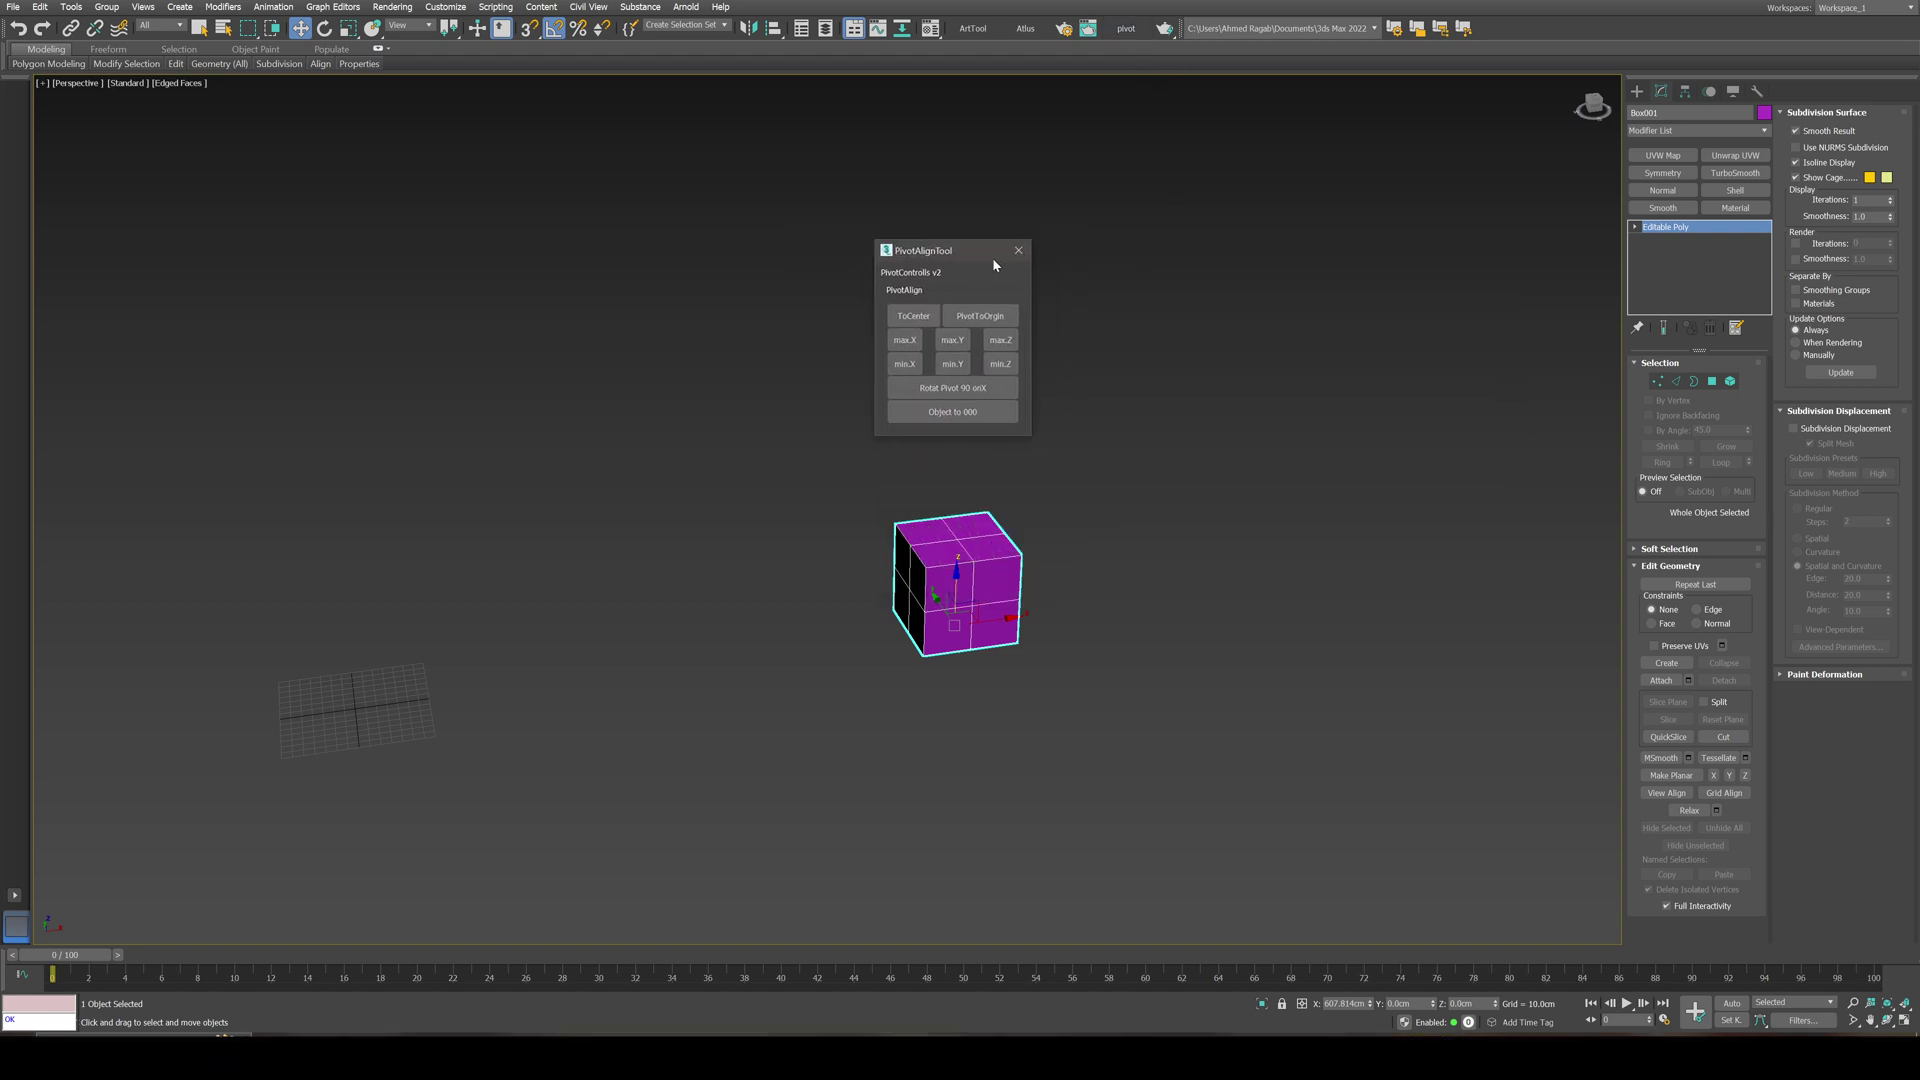
{"action": "left_click", "coordinate": [1019, 251]}
{"action": "left_click", "coordinate": [907, 376]}
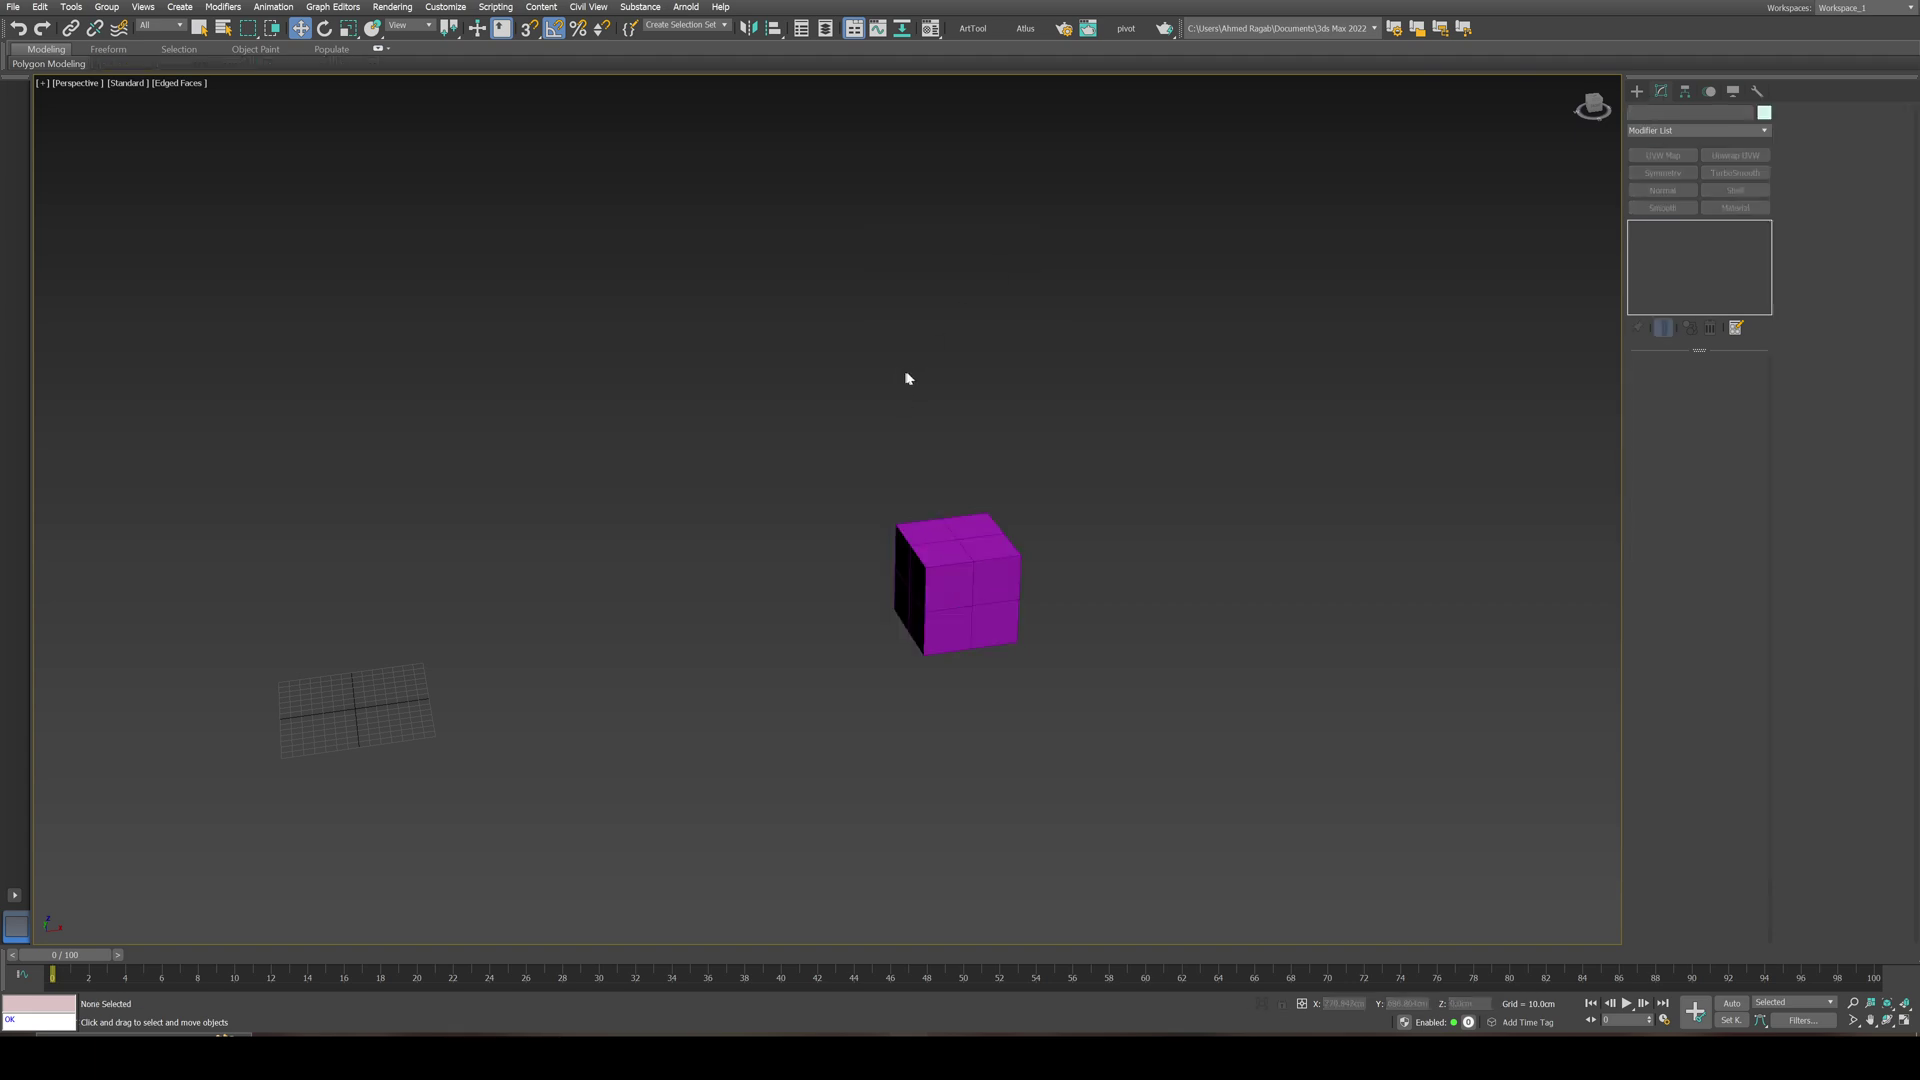
{"action": "middle_click_drag", "start_coordinate": [830, 421], "coordinate": [923, 375]}
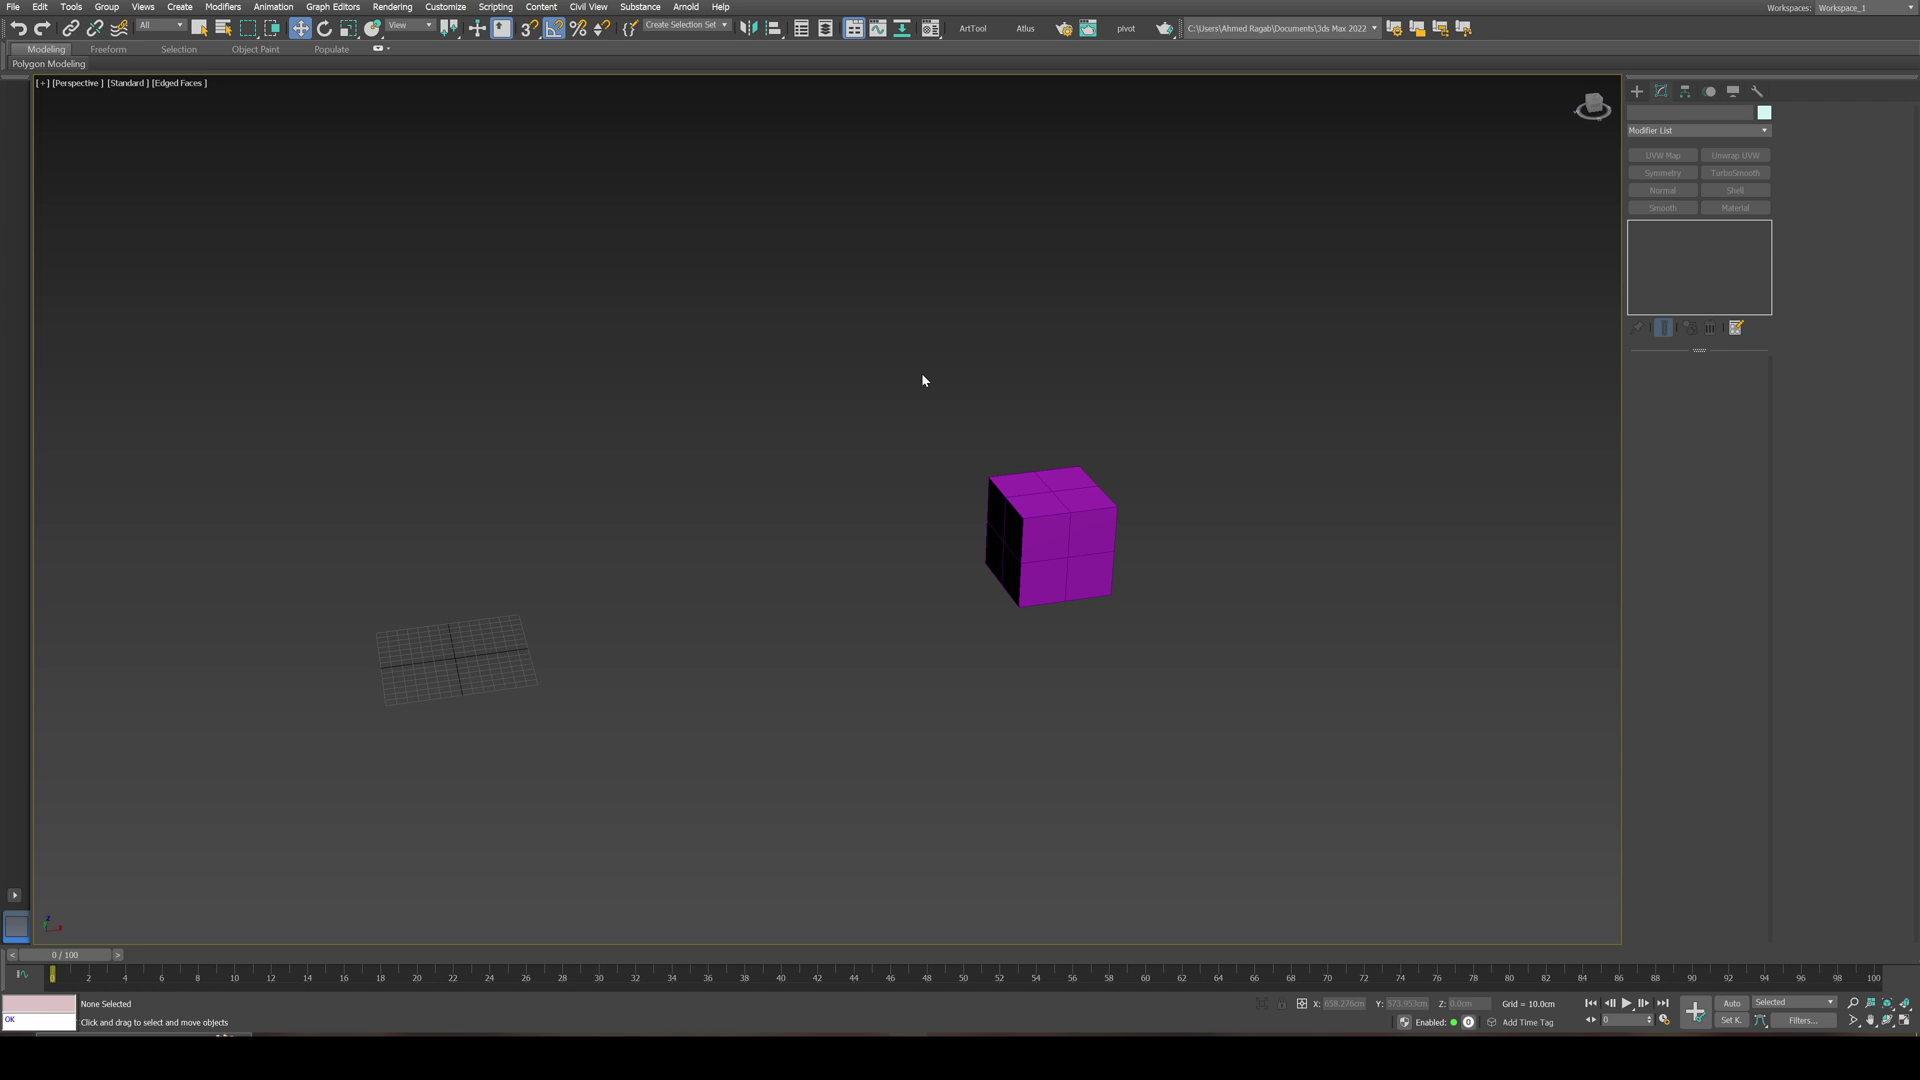